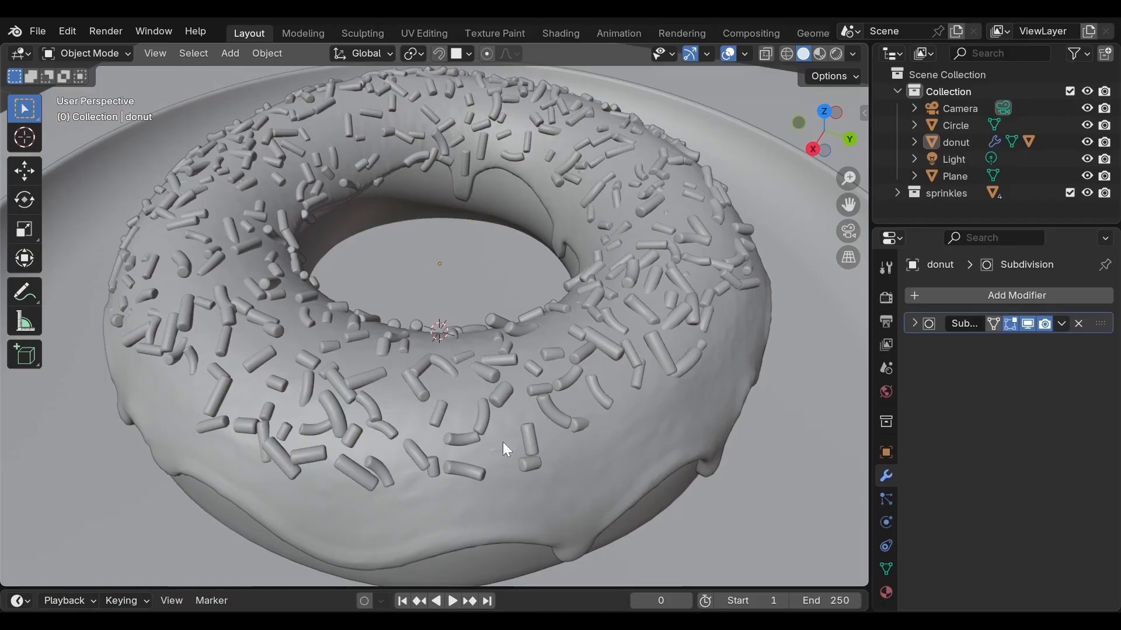
Examine the sprinkled donut, its icing drips and the plate around it from above and from several sides.
middle_drag(587, 417, 448, 475)
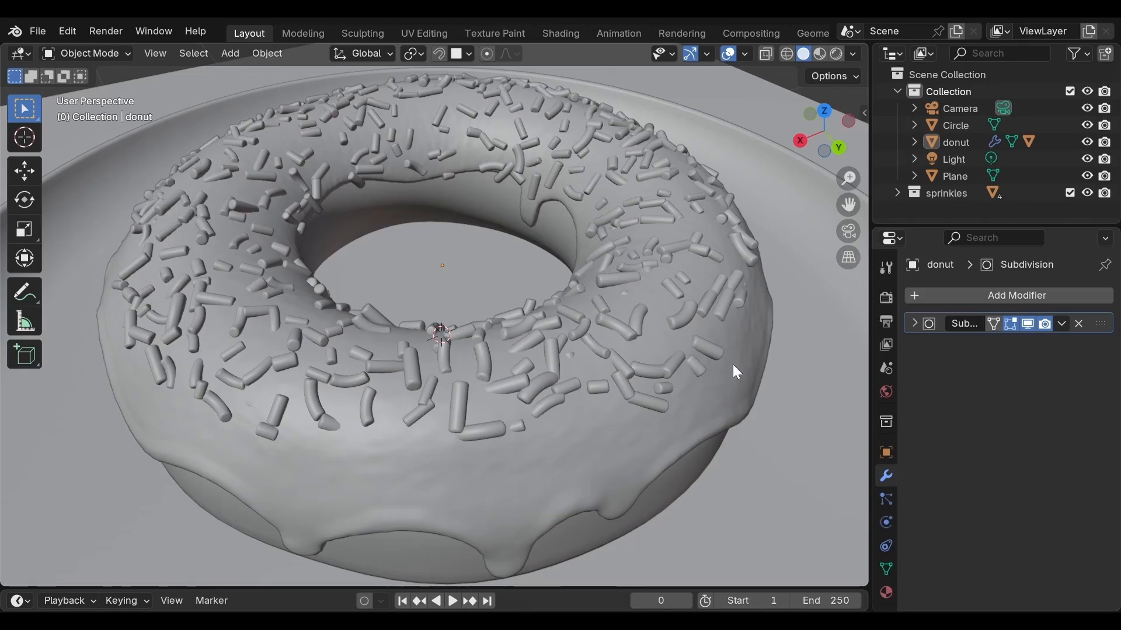
middle_drag(708, 398, 507, 370)
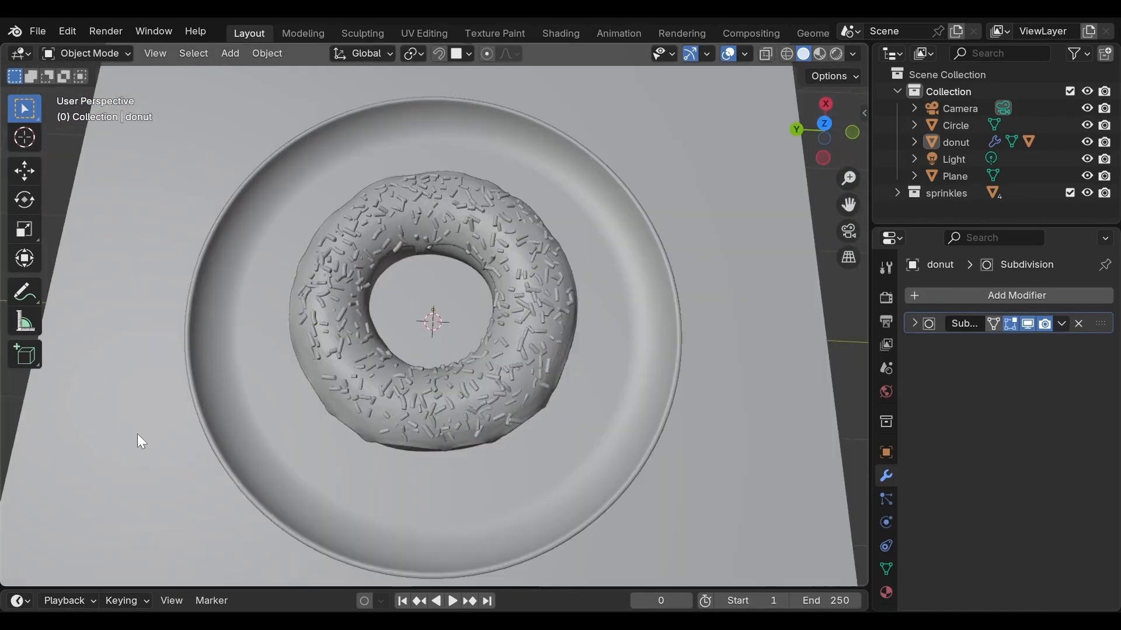
middle_drag(138, 434, 323, 450)
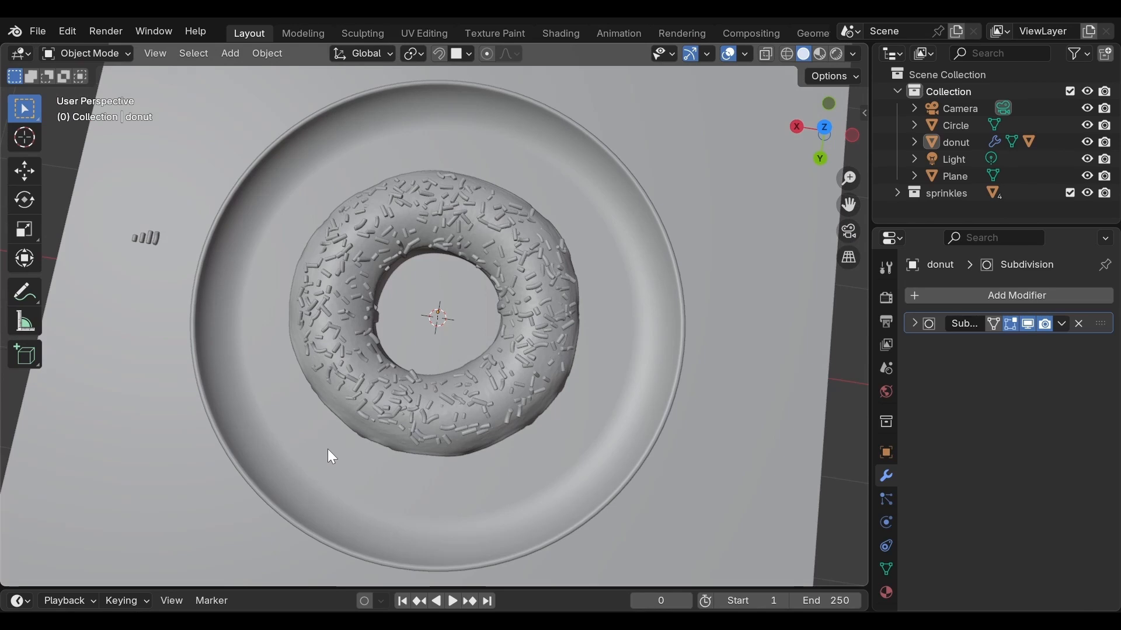
scroll(333, 443, down, 1)
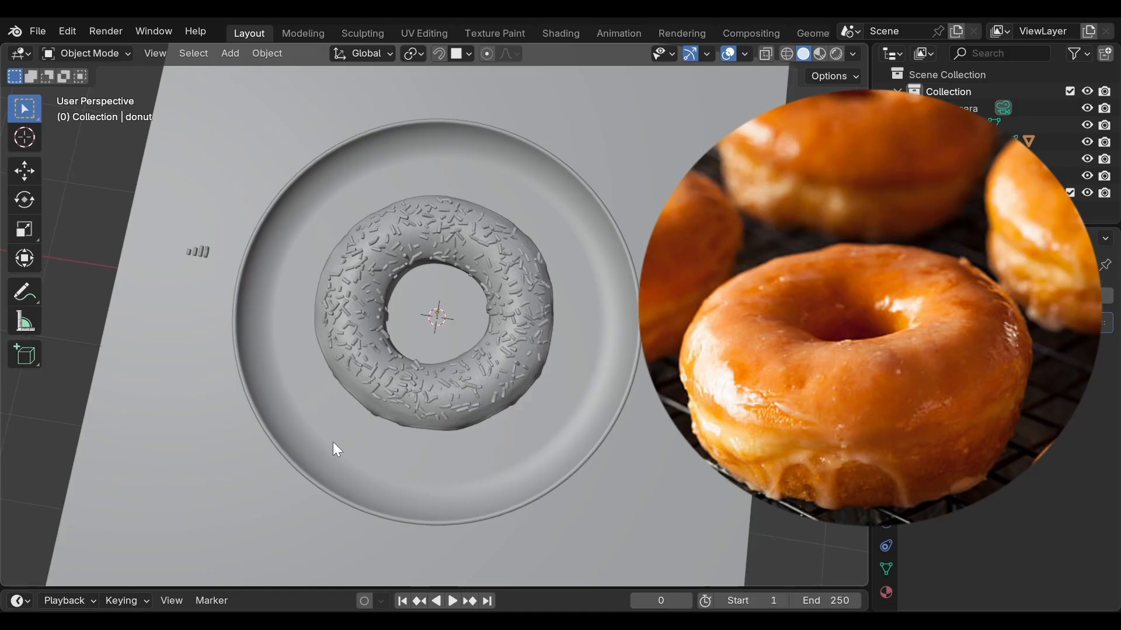
middle_drag(333, 442, 307, 336)
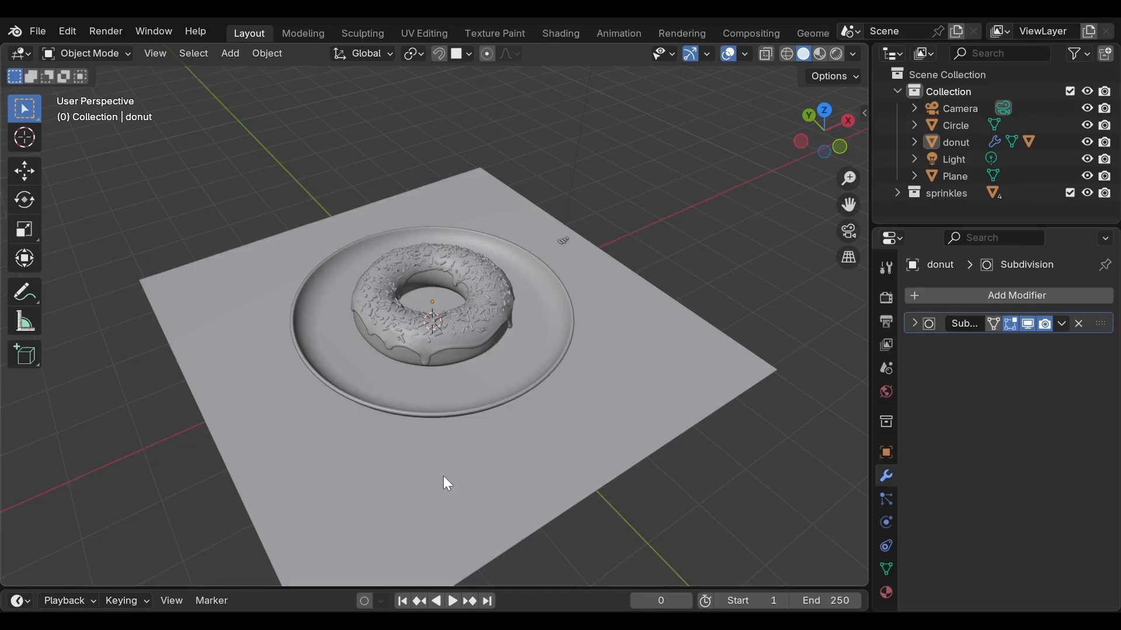
scroll(443, 478, up, 3)
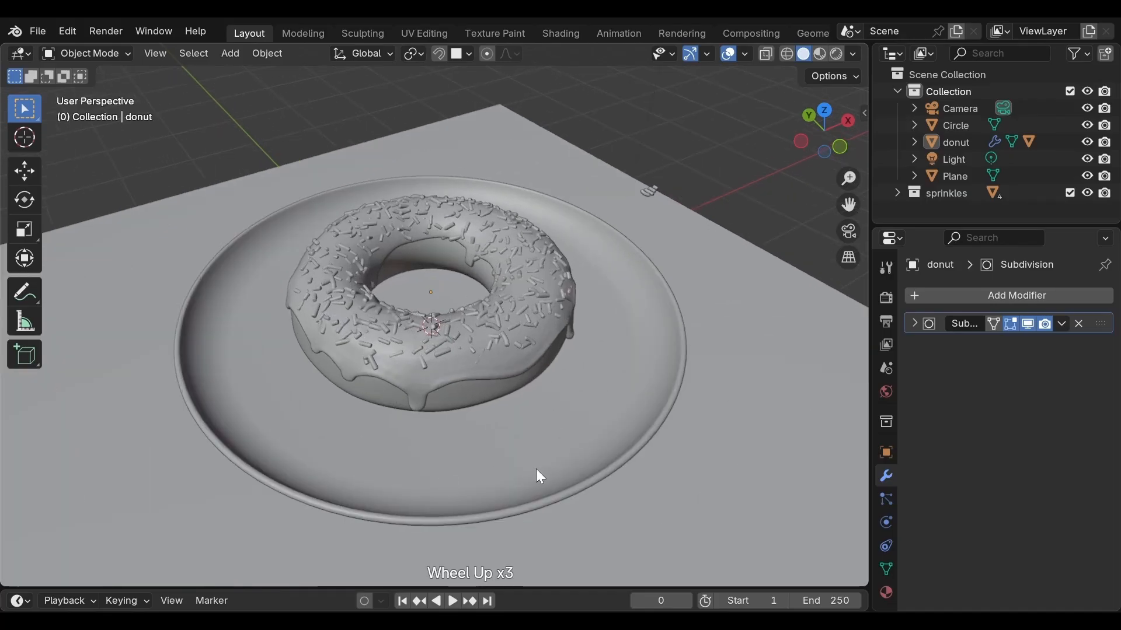
middle_drag(536, 470, 460, 298)
scroll(460, 298, up, 1)
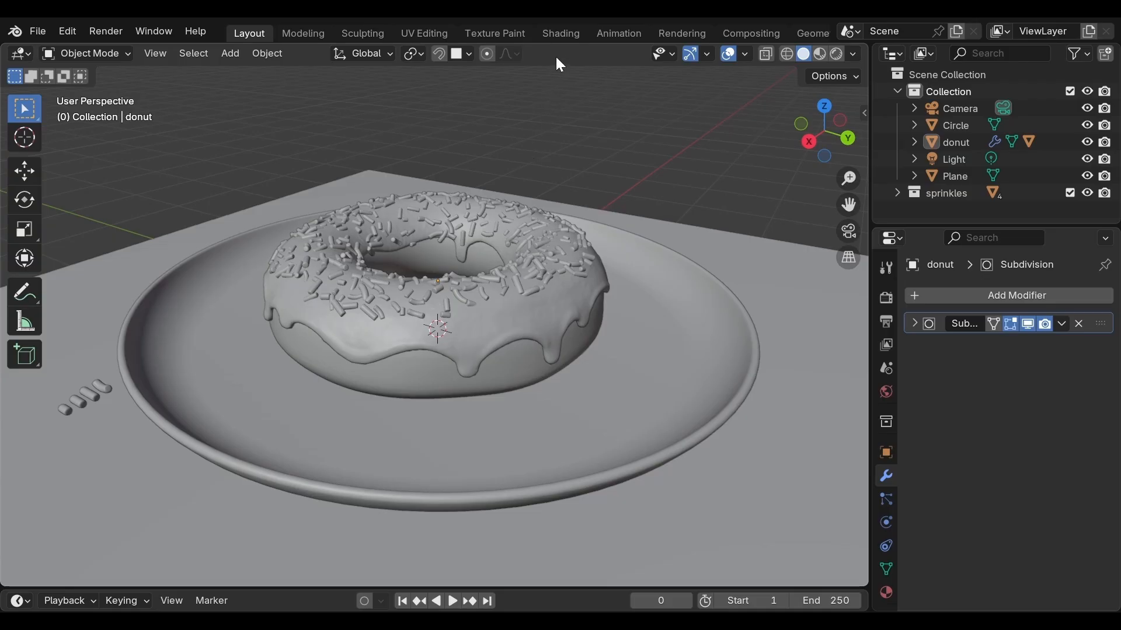
Switch to the Shading workspace and frame the donut and plate closely in the material preview.
click(562, 34)
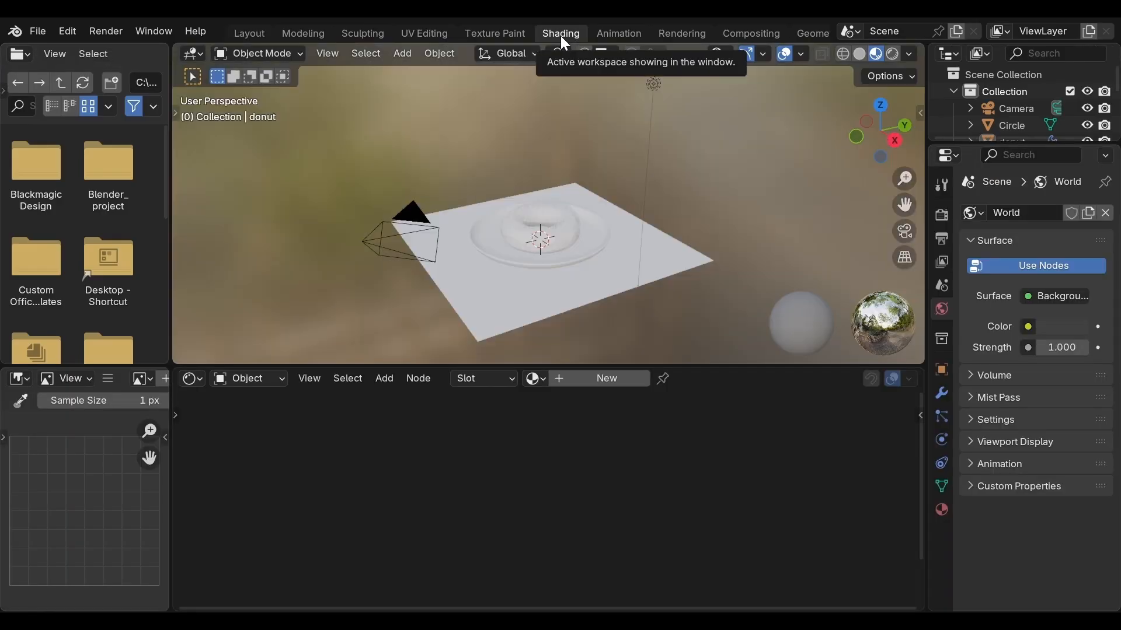
scroll(569, 213, up, 3)
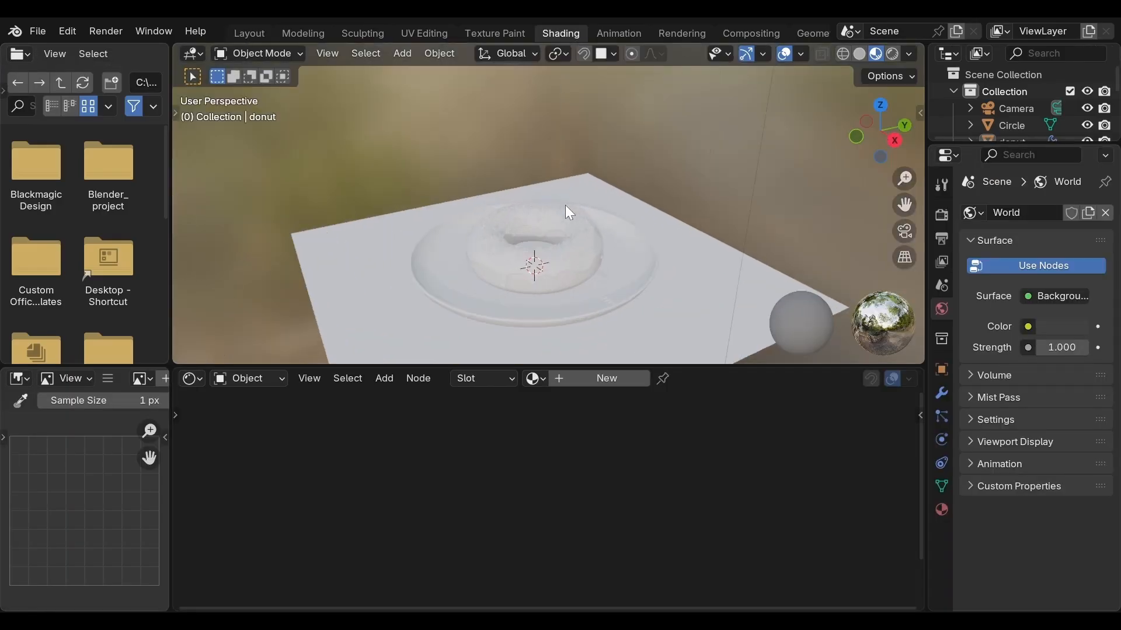
middle_drag(581, 249, 477, 247)
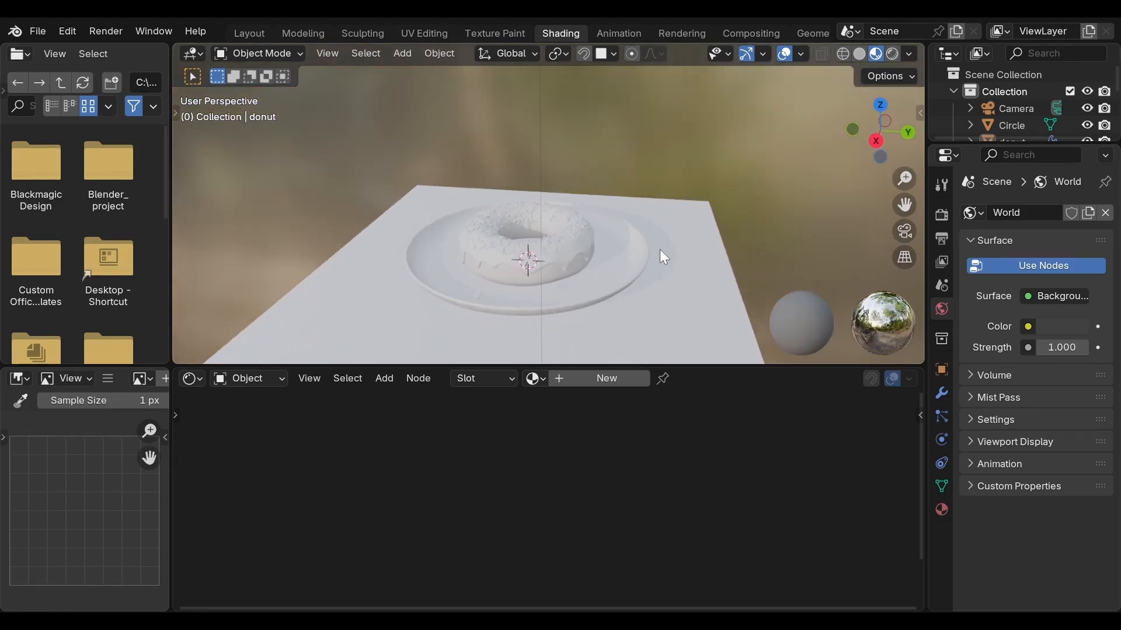
scroll(659, 251, up, 2)
middle_drag(660, 249, 737, 296)
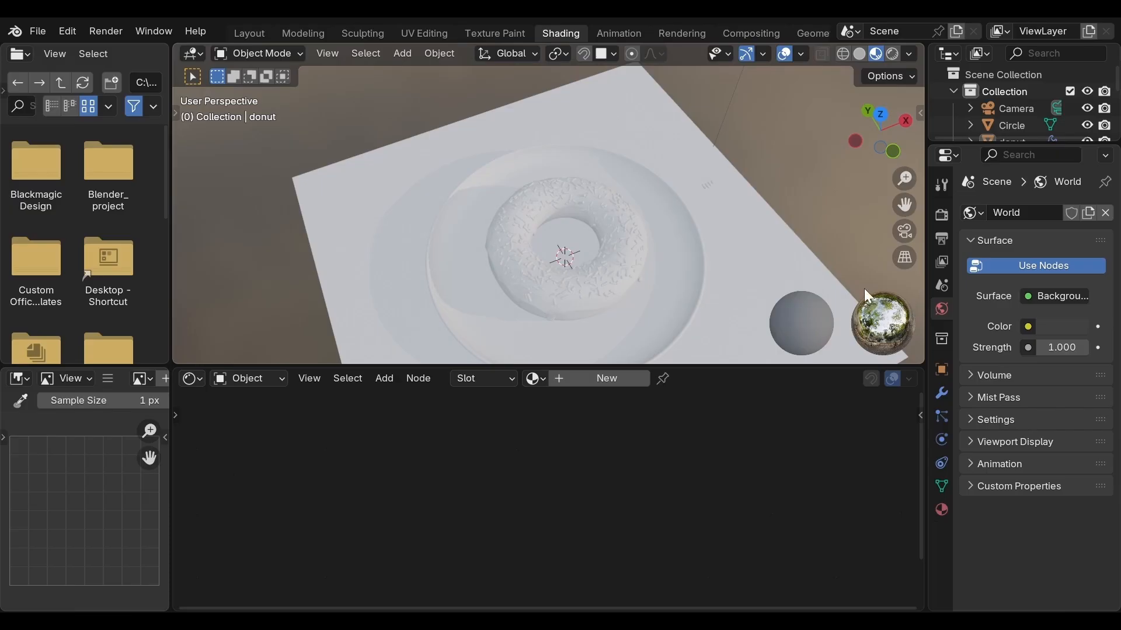
scroll(625, 249, up, 2)
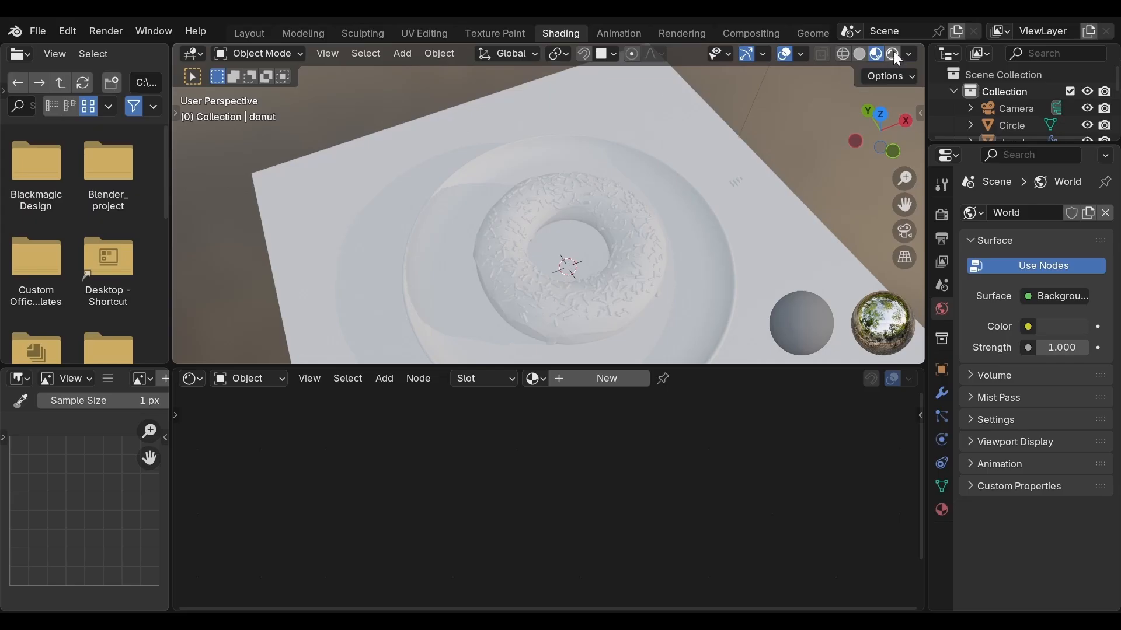
Try the sunset, sunrise, night and interior environment lightings for the viewport preview, then return to the forest one.
click(910, 54)
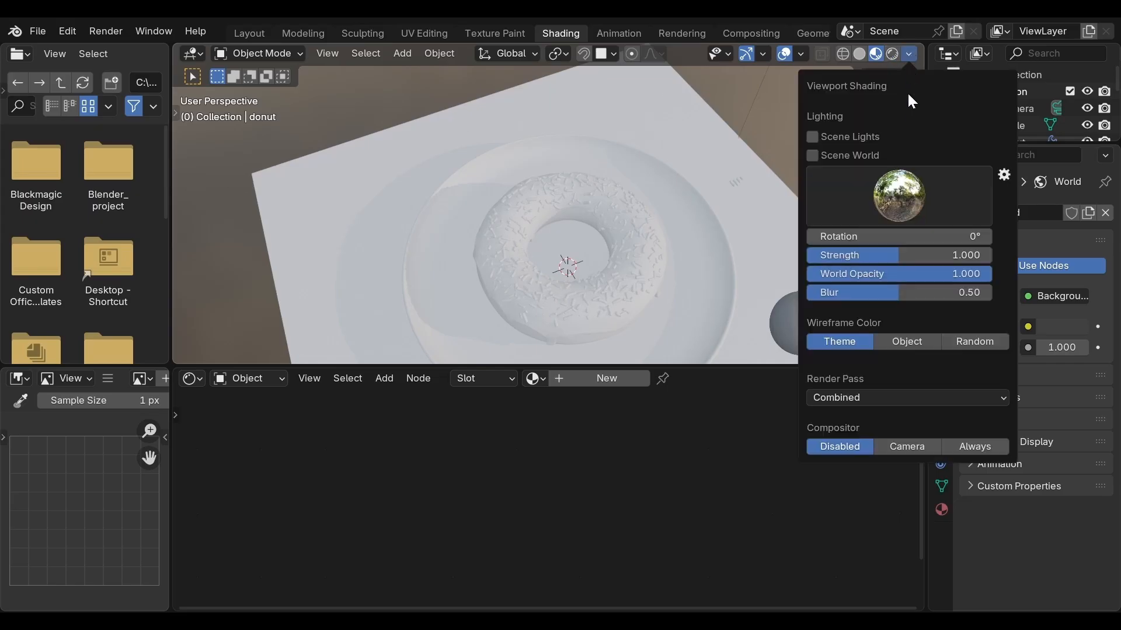
click(901, 202)
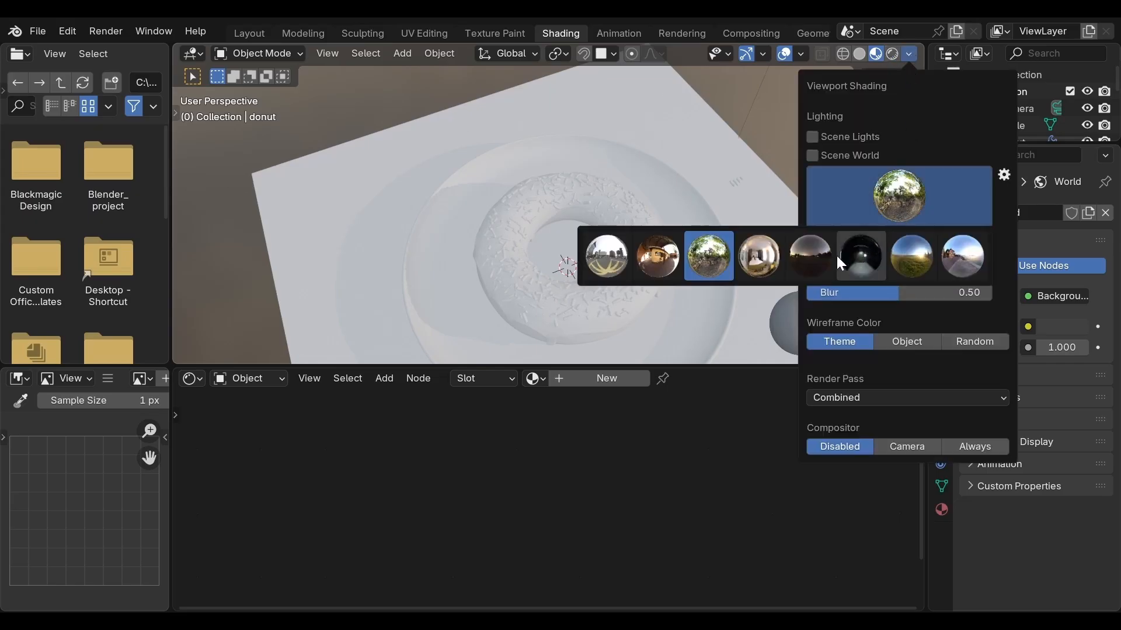
click(819, 262)
click(886, 197)
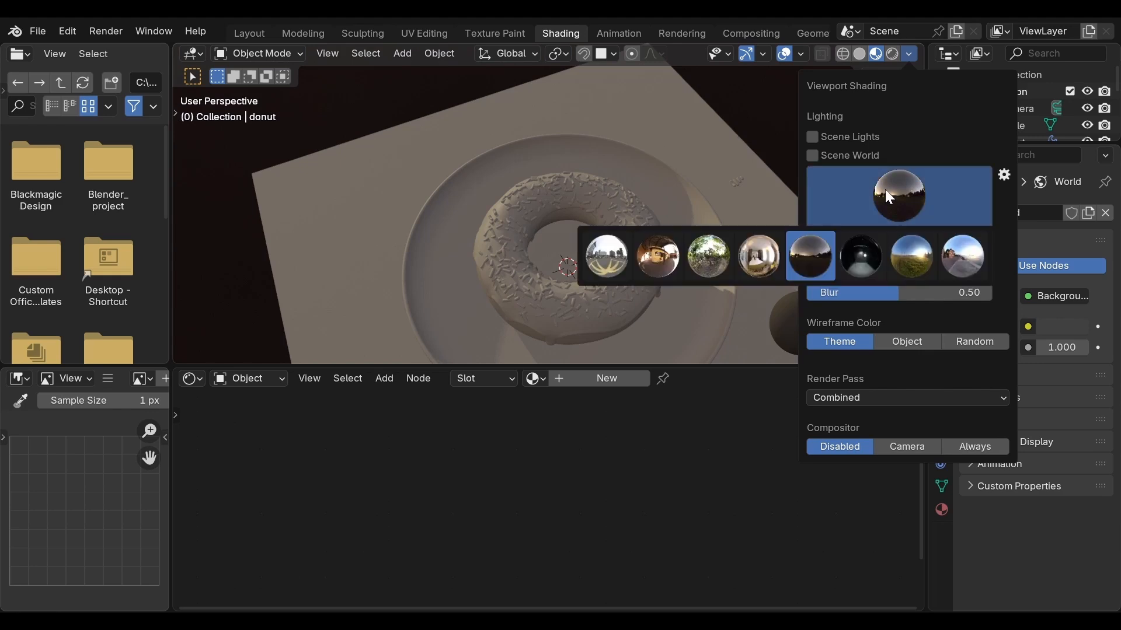
click(911, 256)
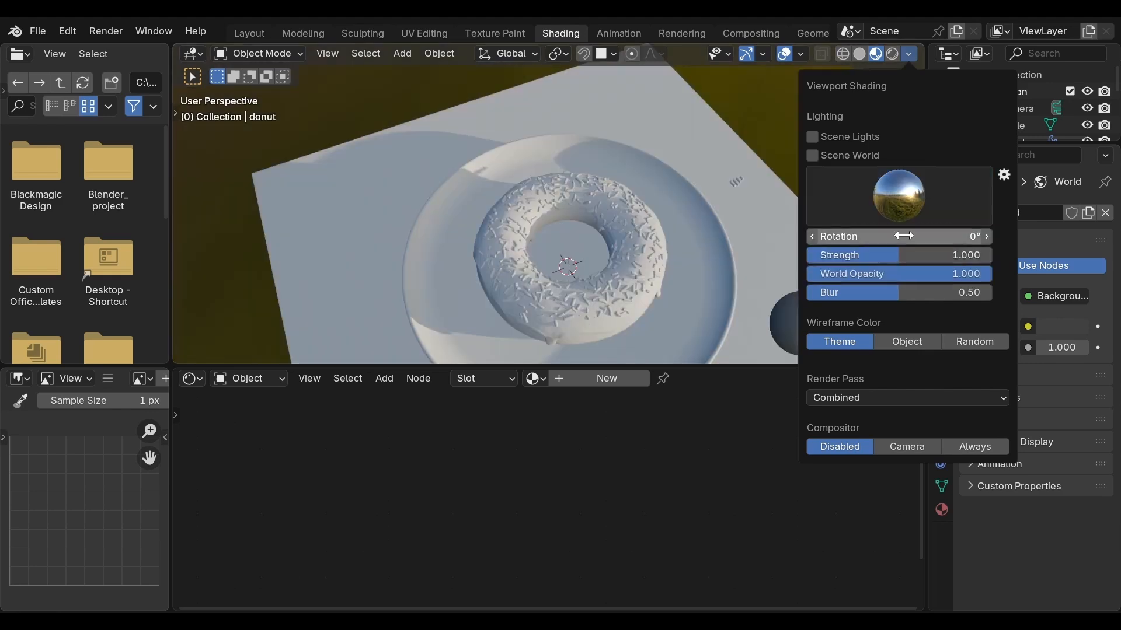
click(899, 195)
click(864, 264)
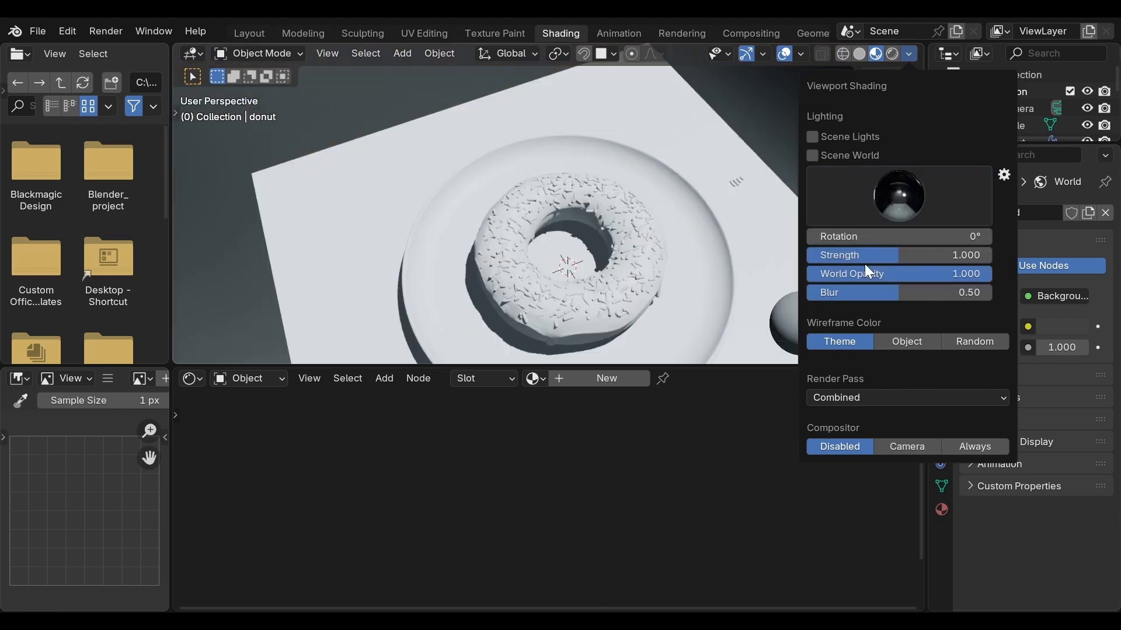
click(890, 198)
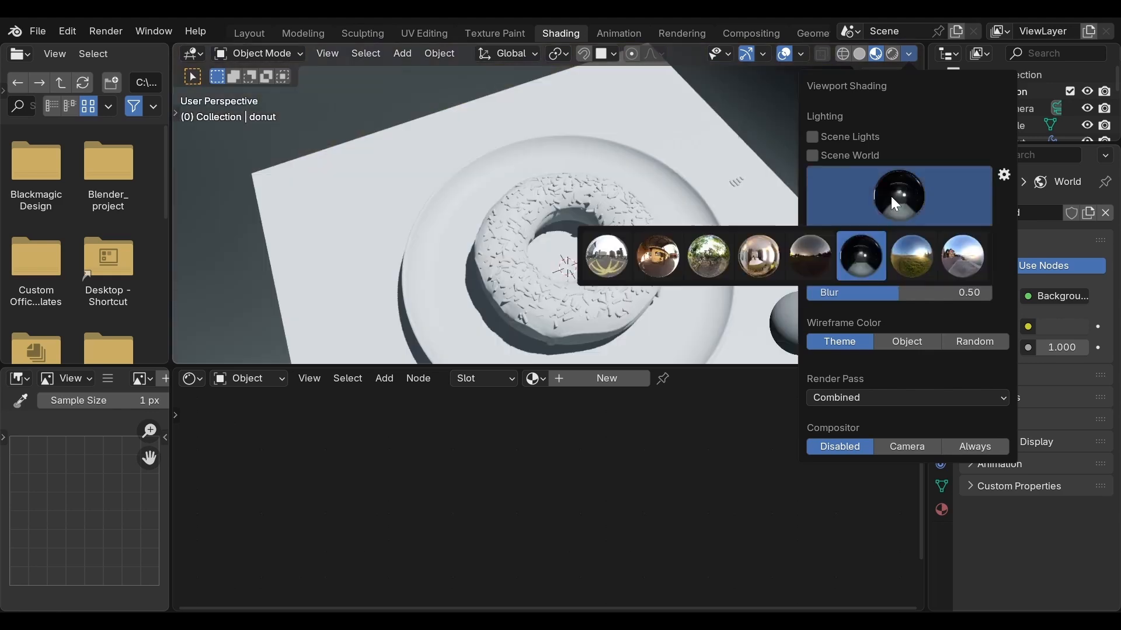
click(643, 270)
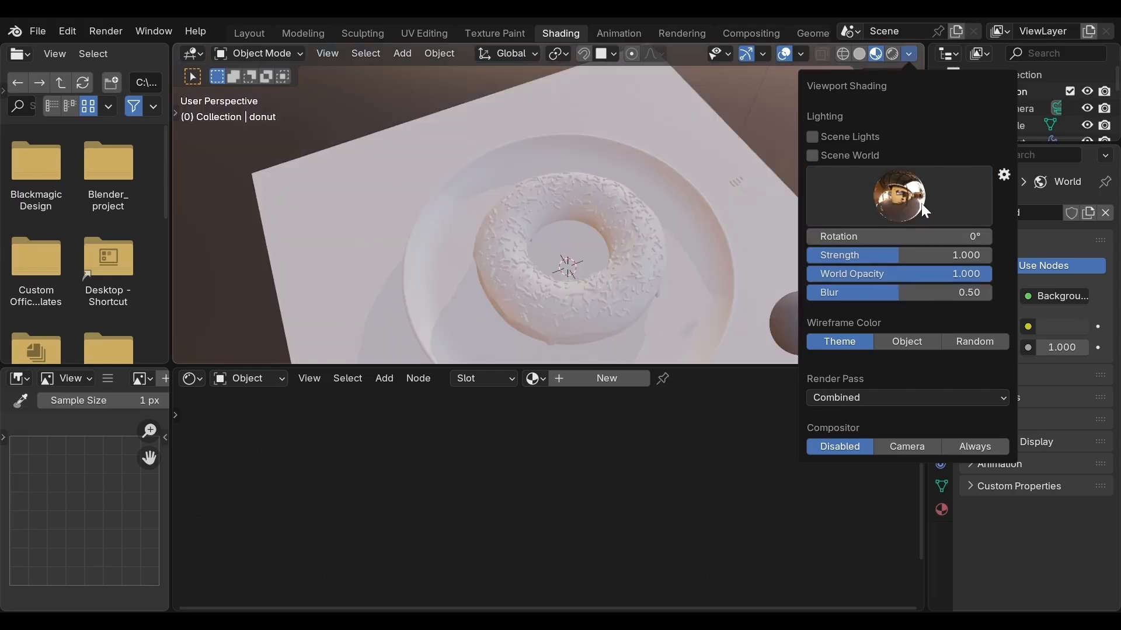
click(884, 220)
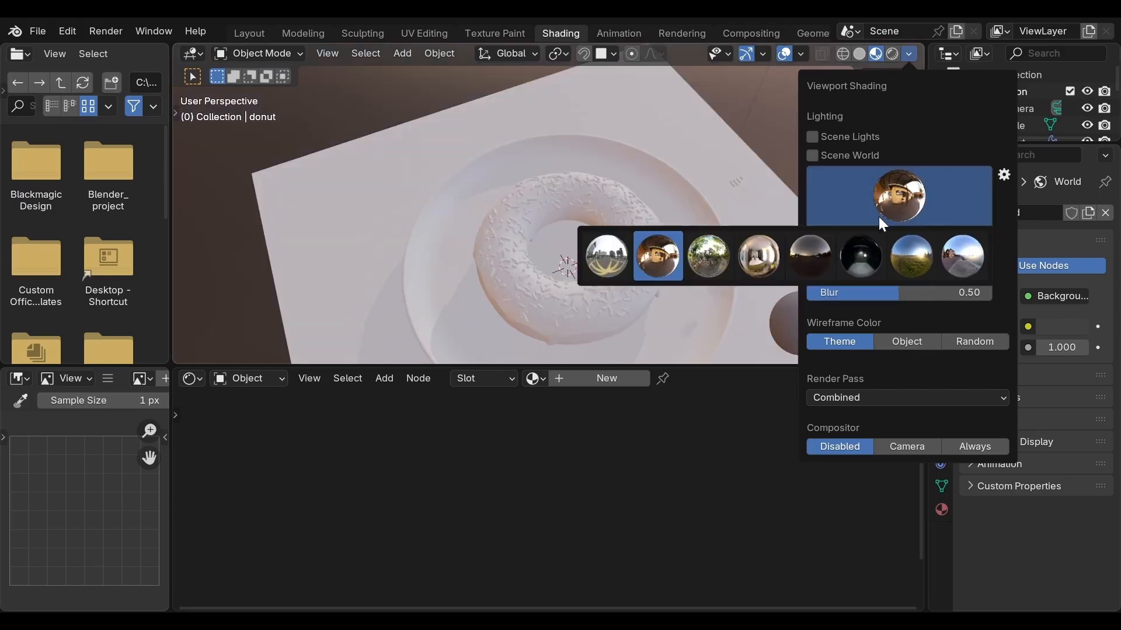
click(706, 266)
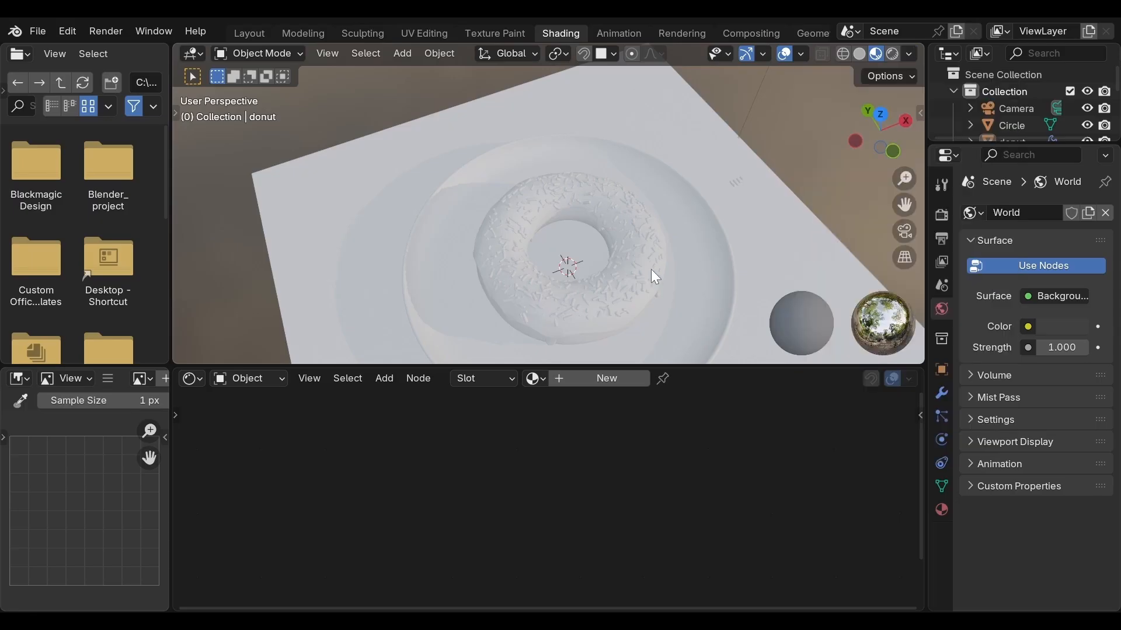
Remove the file browser and image editor areas so the 3D viewport and shader editor fill their space.
mouse_move(650, 268)
middle_down()
mouse_move(748, 208)
mouse_move(654, 240)
mouse_move(639, 223)
middle_up()
scroll(640, 223, up, 2)
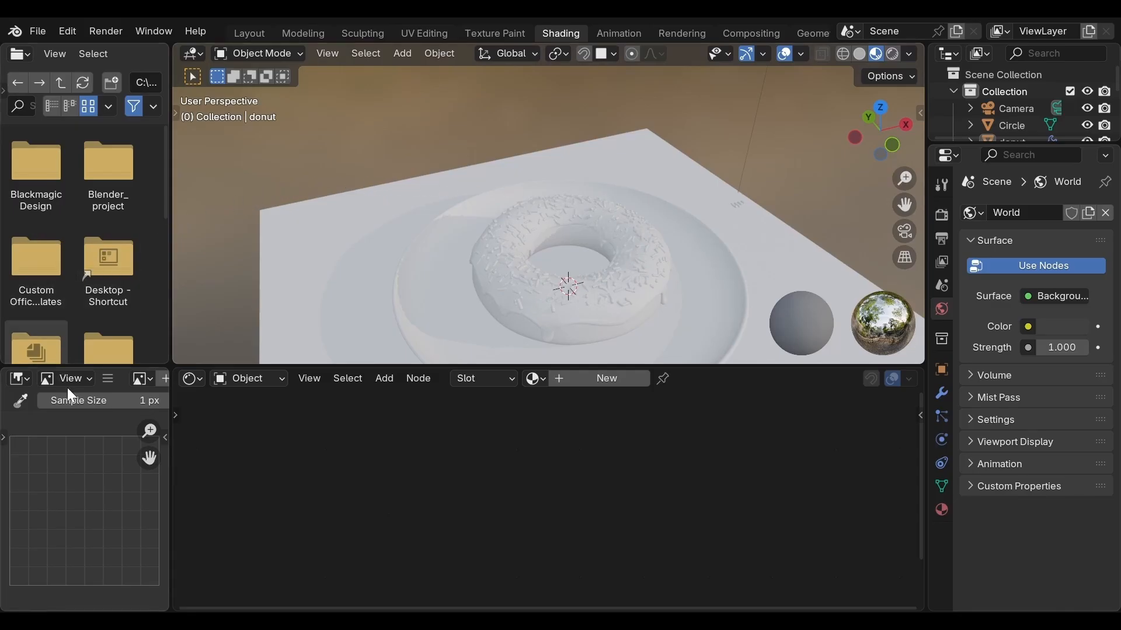
right_click(168, 267)
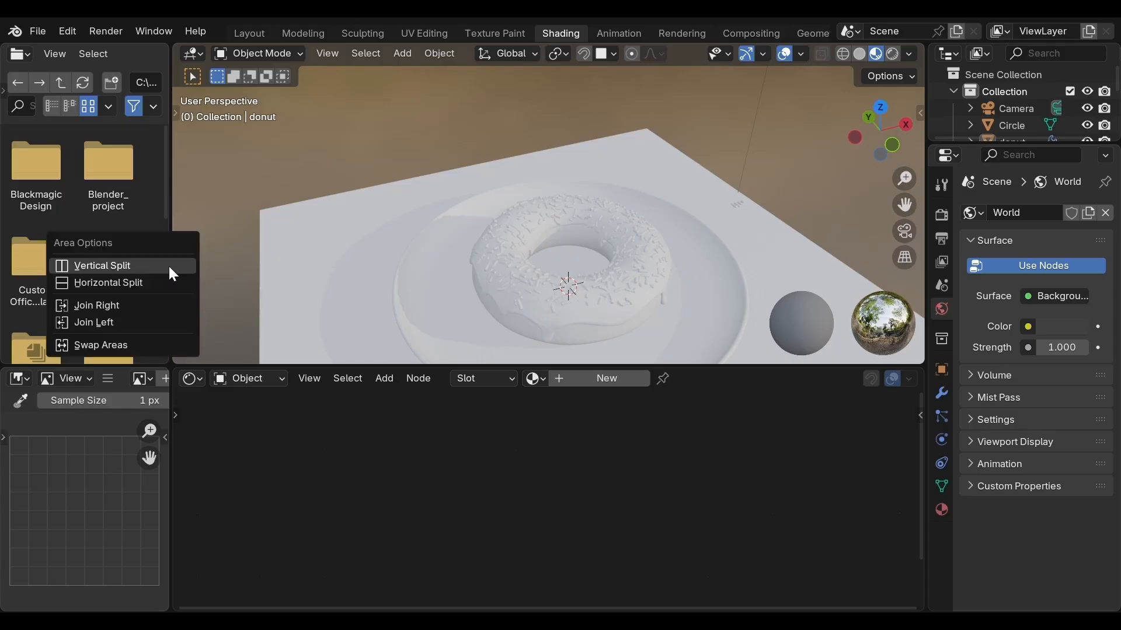
click(149, 323)
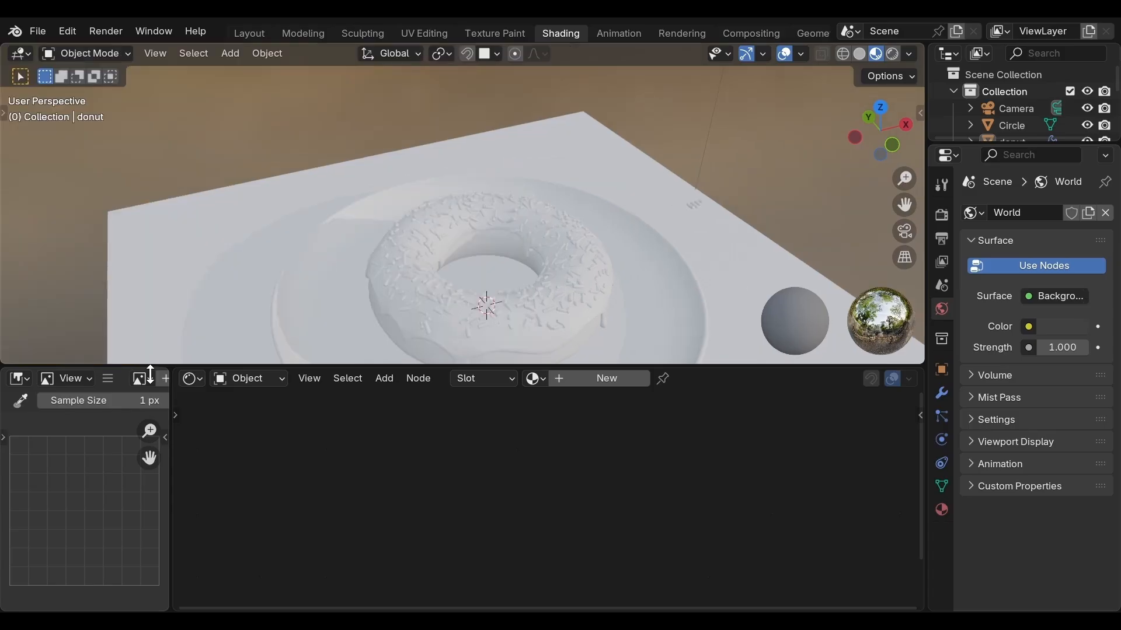
right_click(167, 469)
click(167, 471)
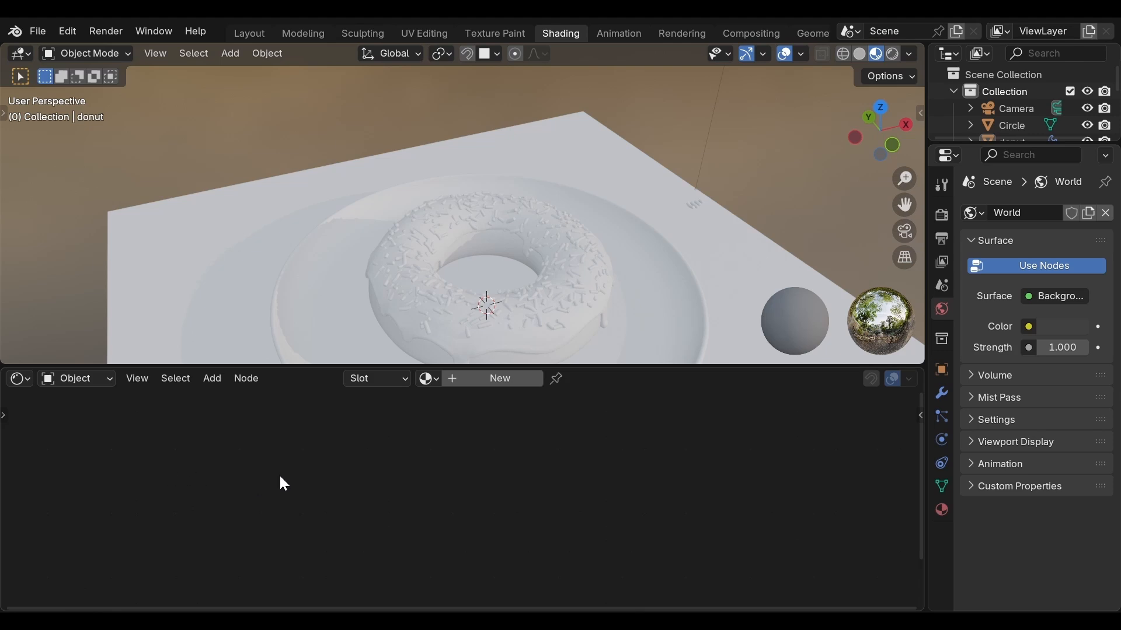
middle_drag(596, 237, 543, 255)
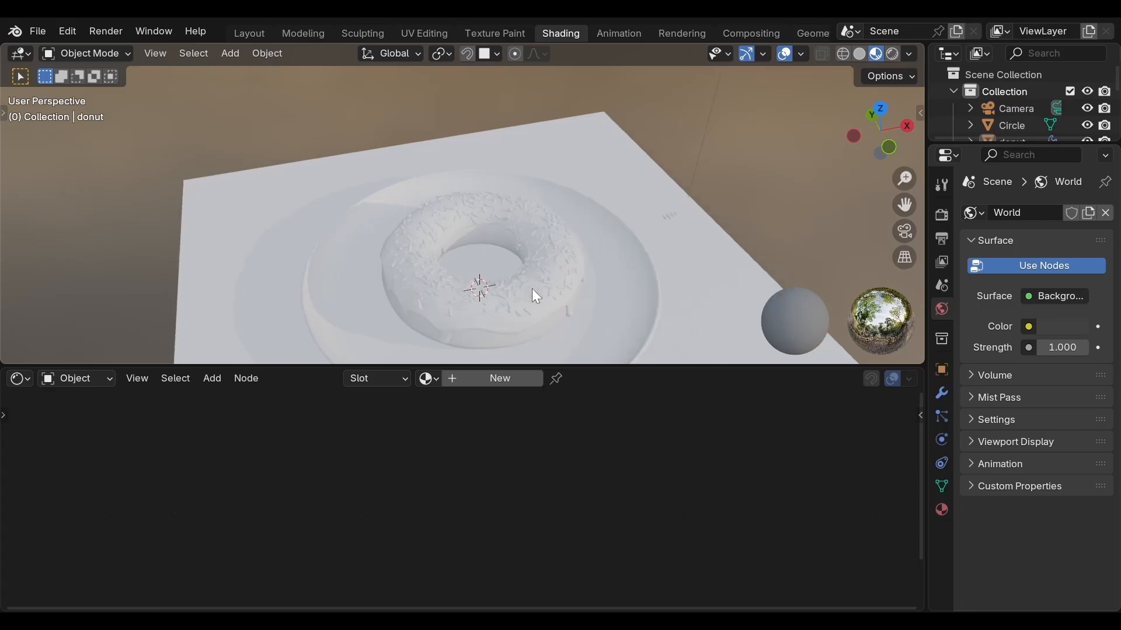
middle_drag(532, 290, 559, 236)
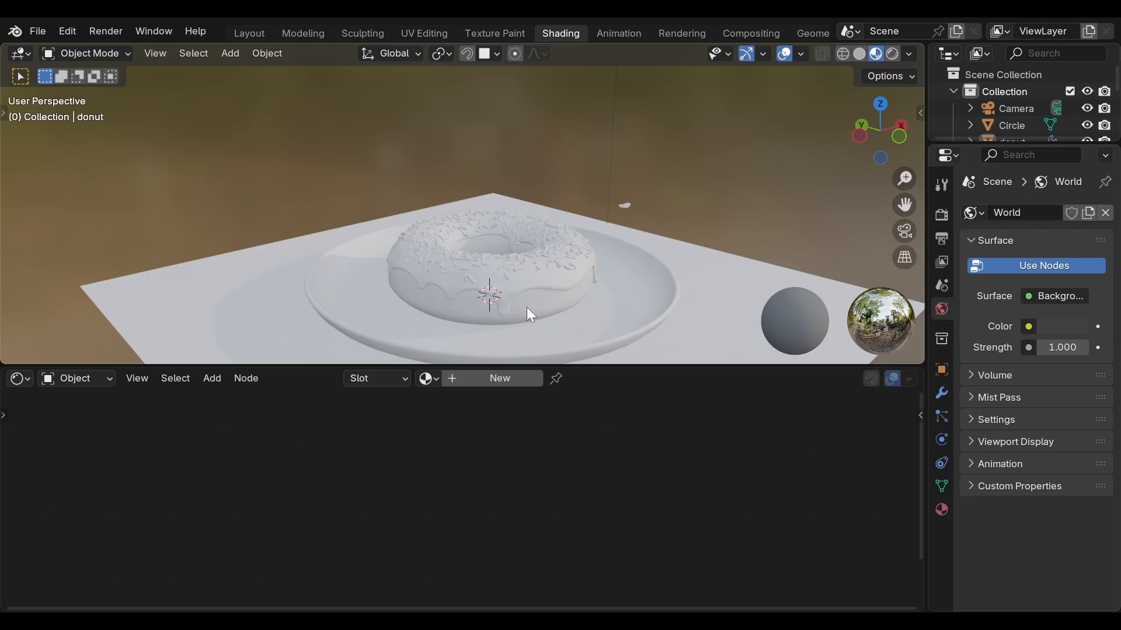
scroll(527, 306, up, 2)
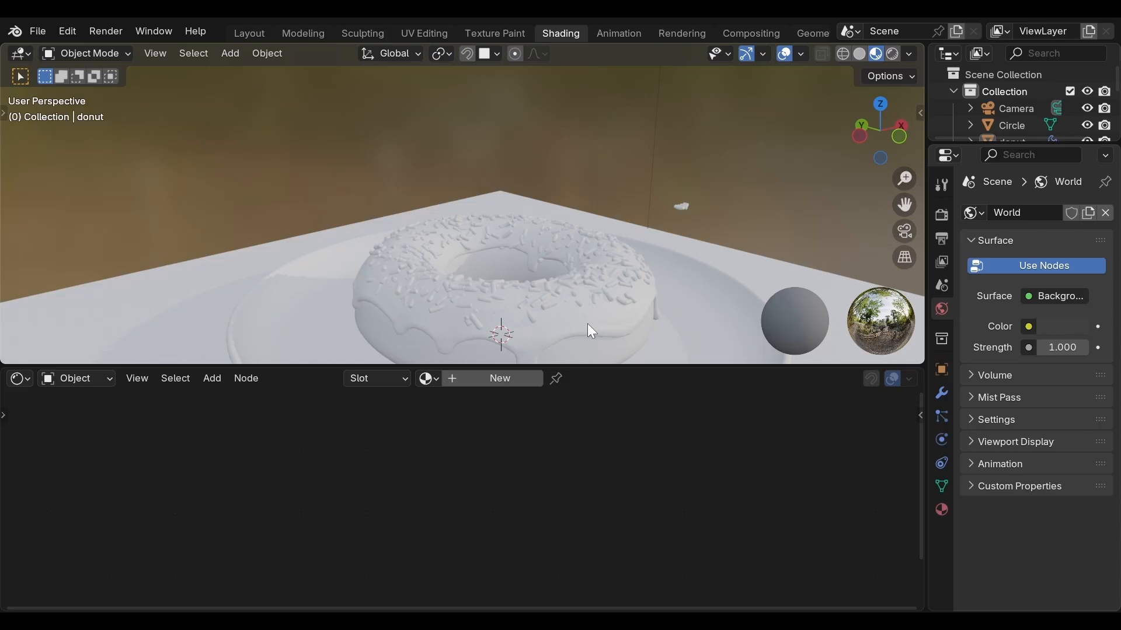
scroll(530, 271, down, 3)
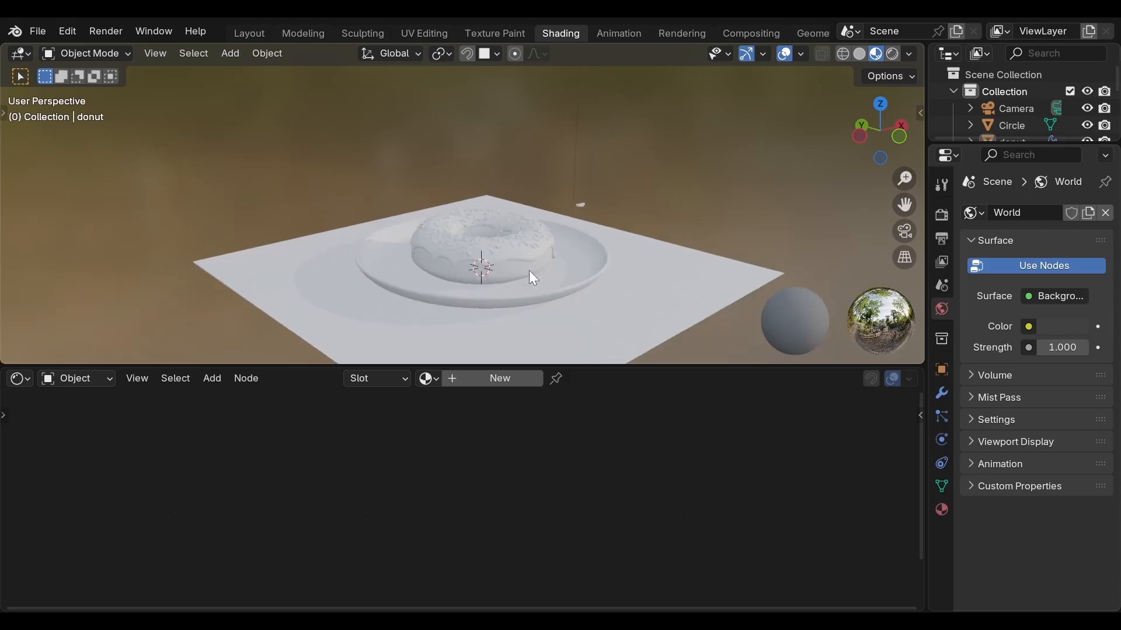
scroll(528, 272, down, 1)
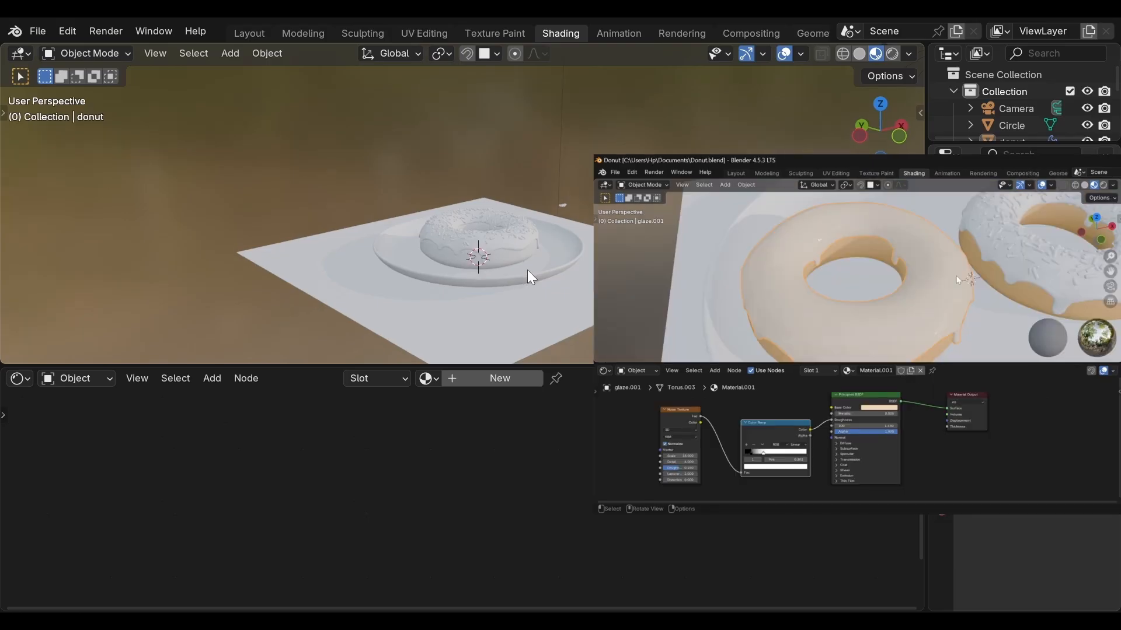
middle_drag(525, 269, 535, 245)
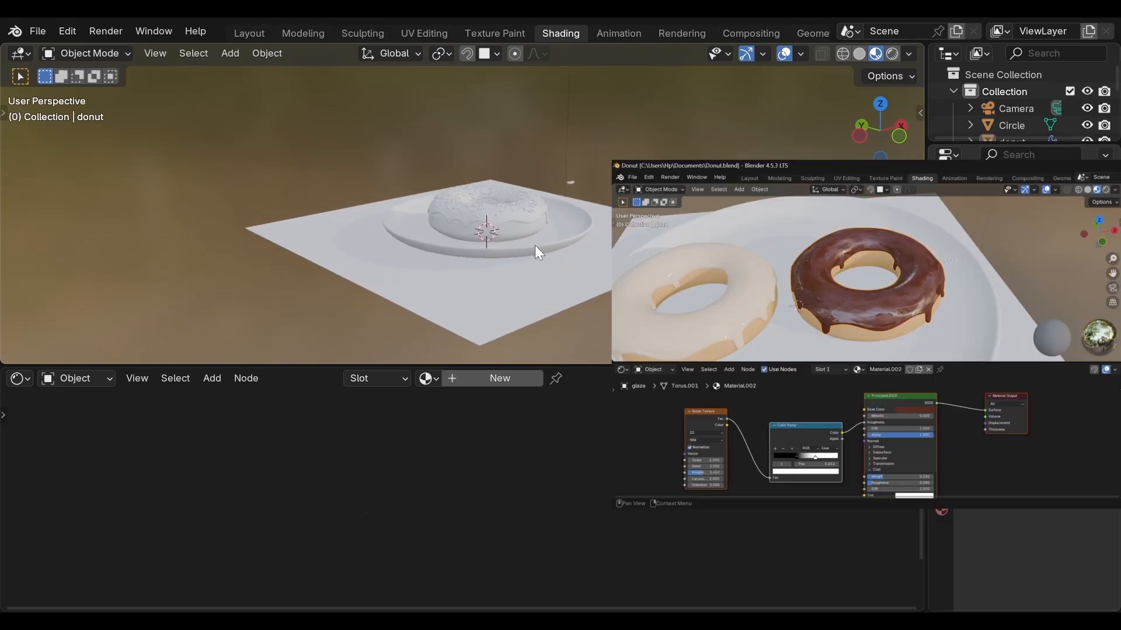
scroll(534, 251, up, 3)
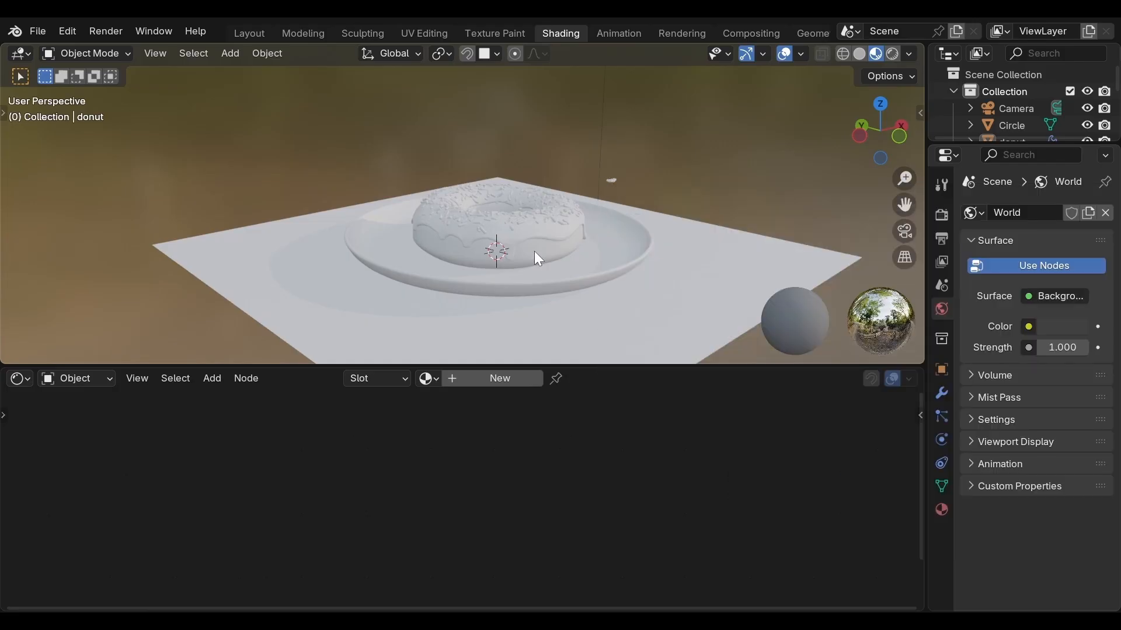
Select the donut and create a new material for it.
middle_drag(534, 252, 461, 268)
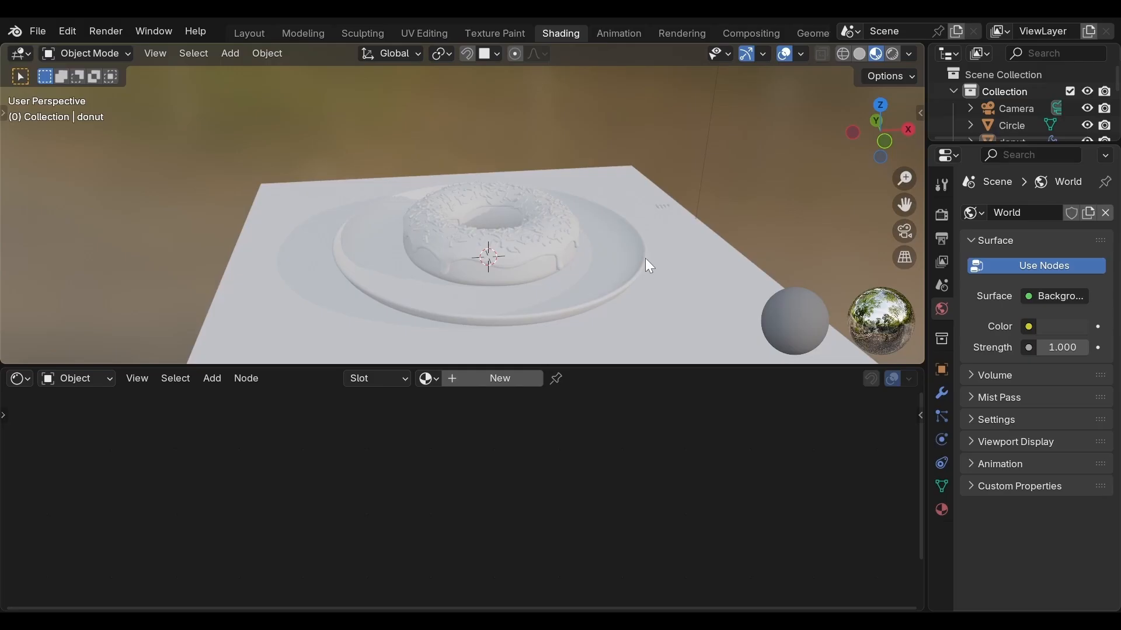
click(514, 277)
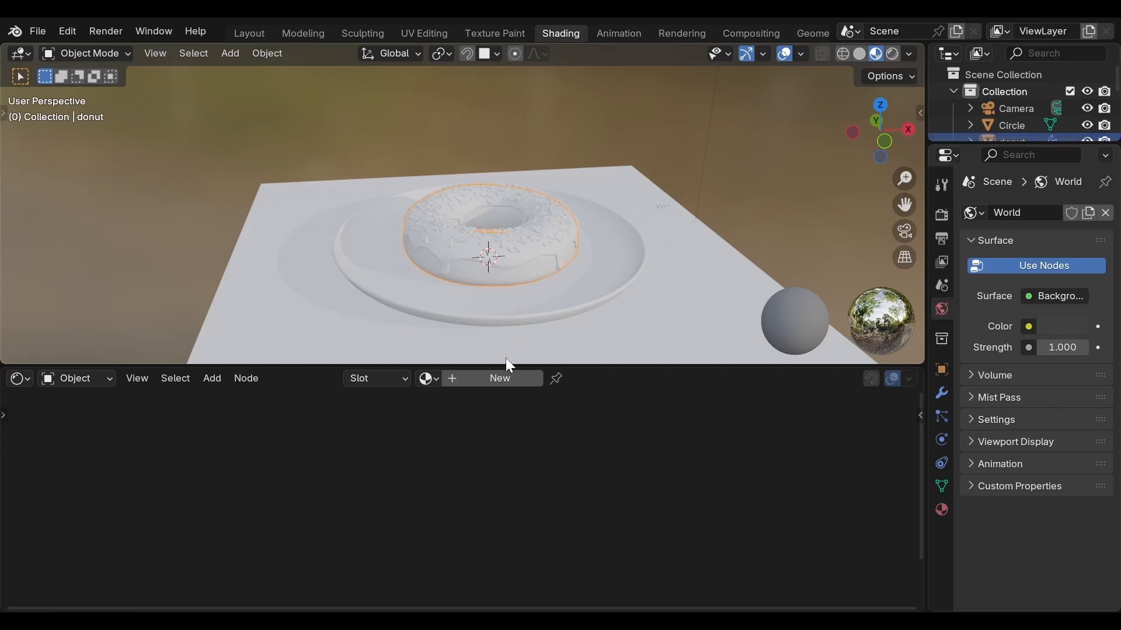
click(499, 381)
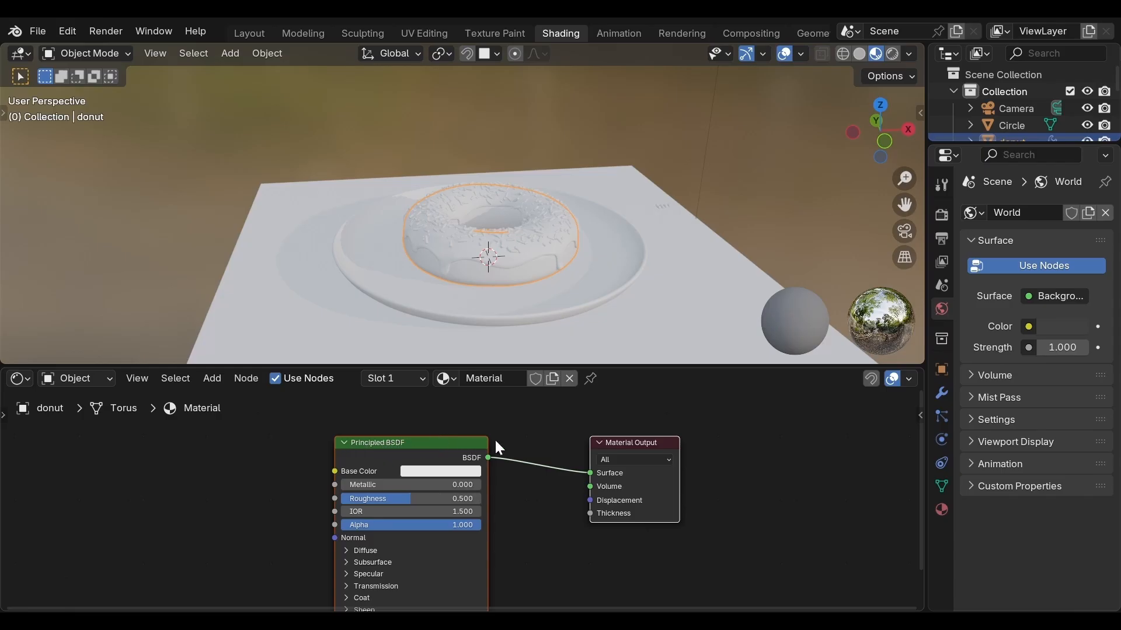
Review the donut material's available surface shaders and its properties, keeping Principled BSDF as the surface.
click(940, 518)
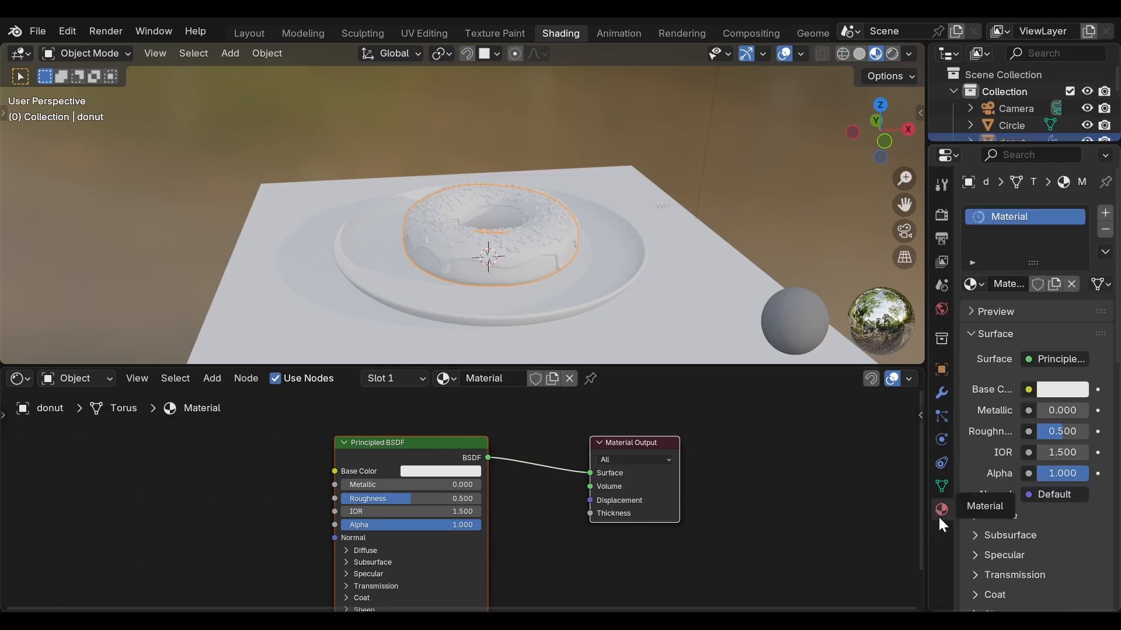
click(1048, 359)
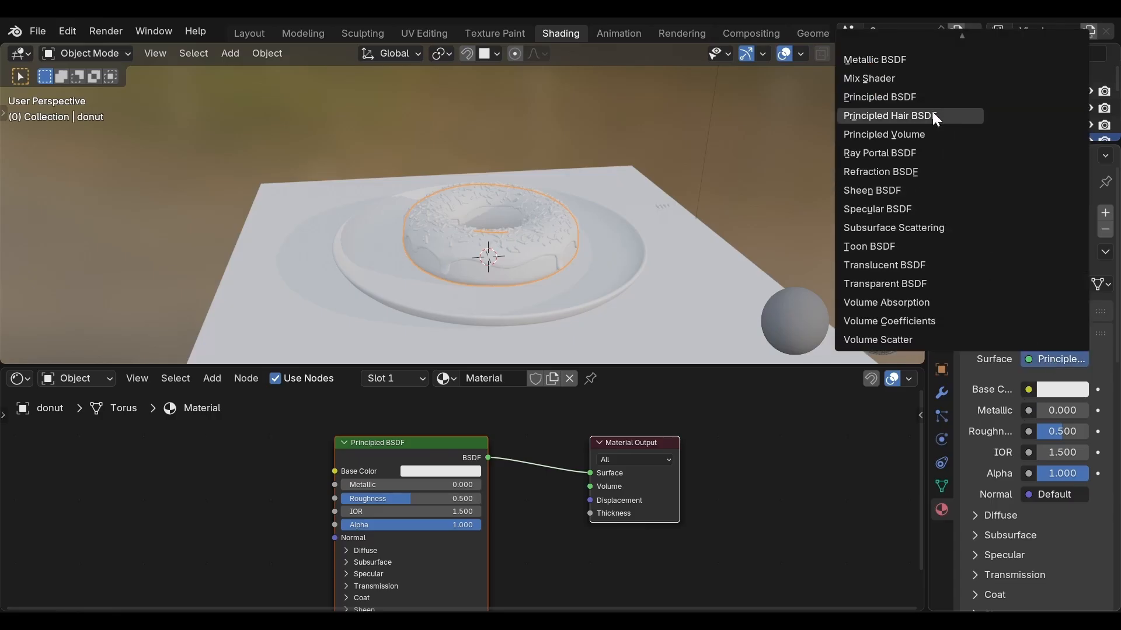
click(917, 98)
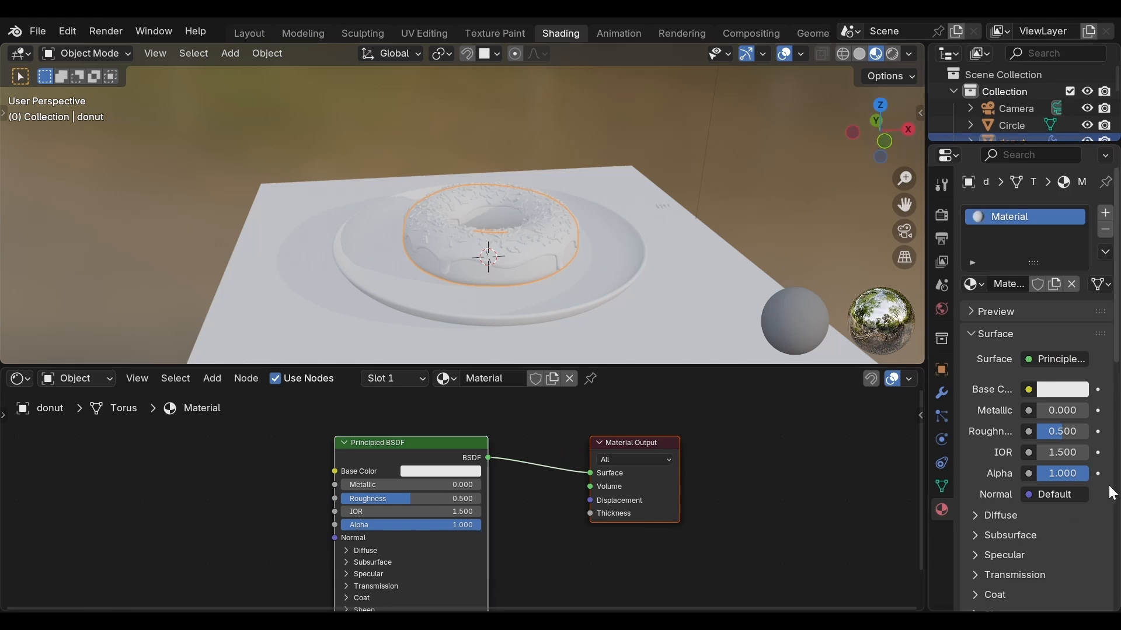
scroll(1090, 475, down, 6)
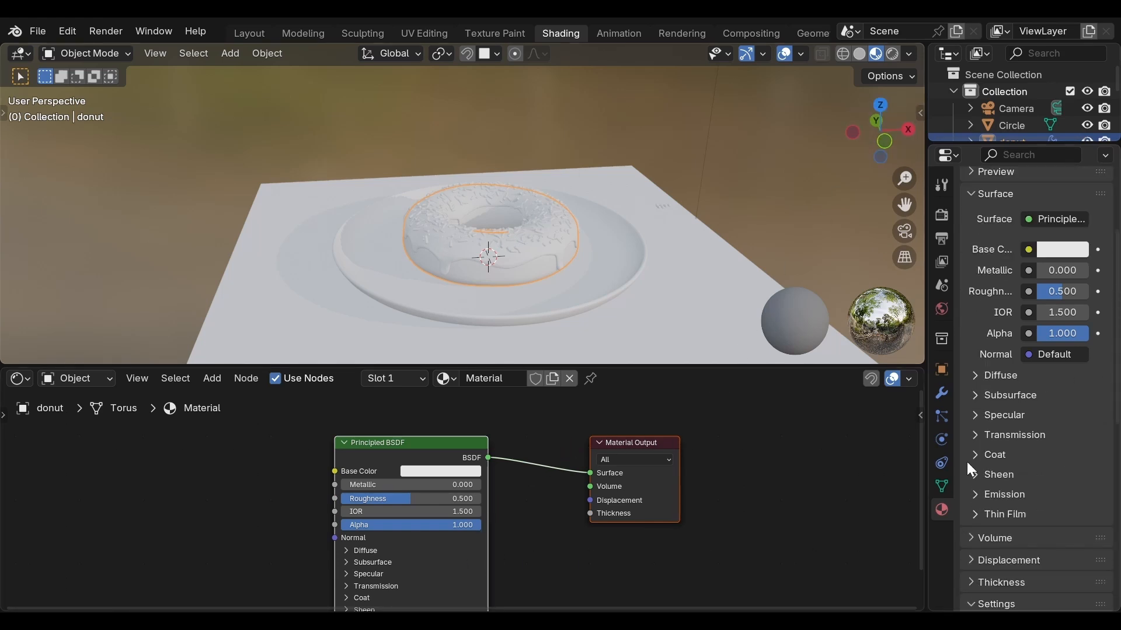
scroll(1008, 544, down, 9)
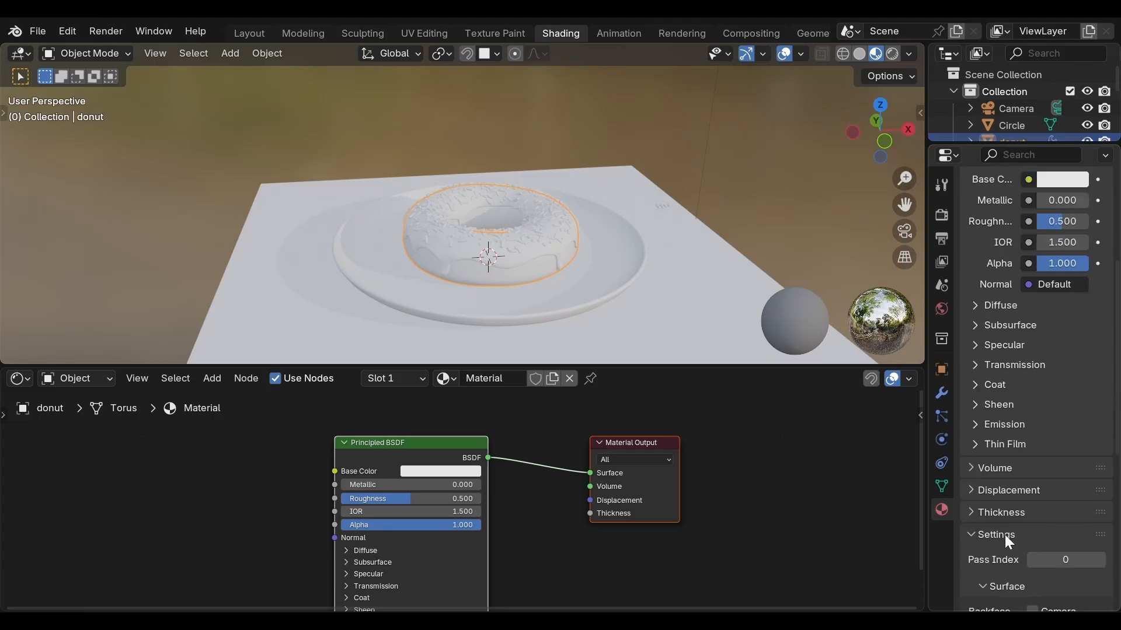
scroll(1005, 535, down, 8)
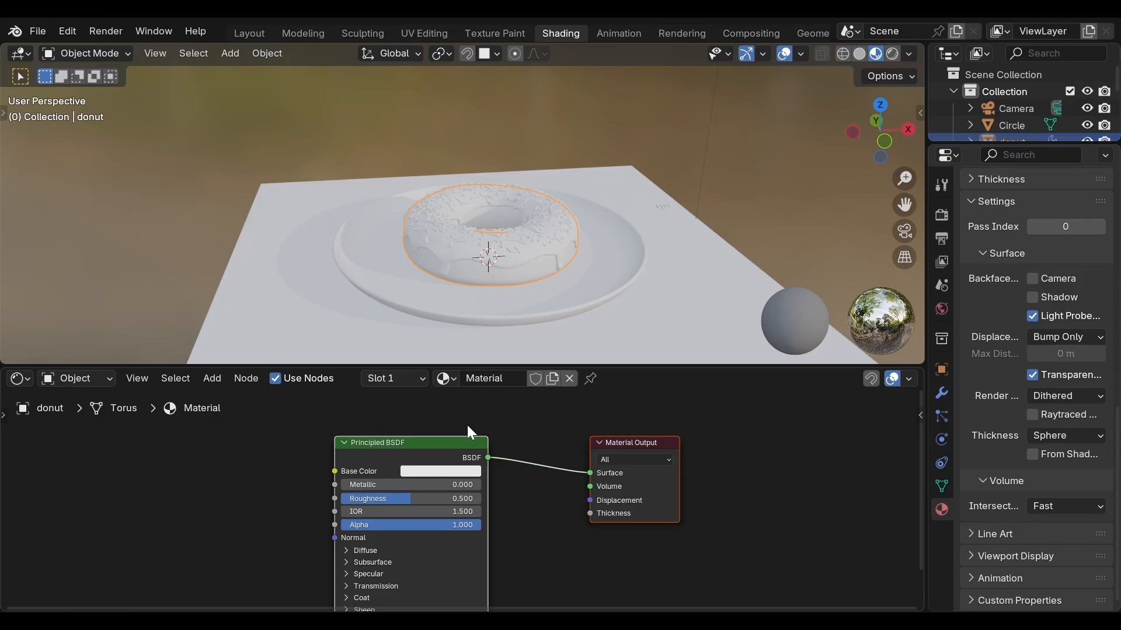
scroll(992, 444, up, 15)
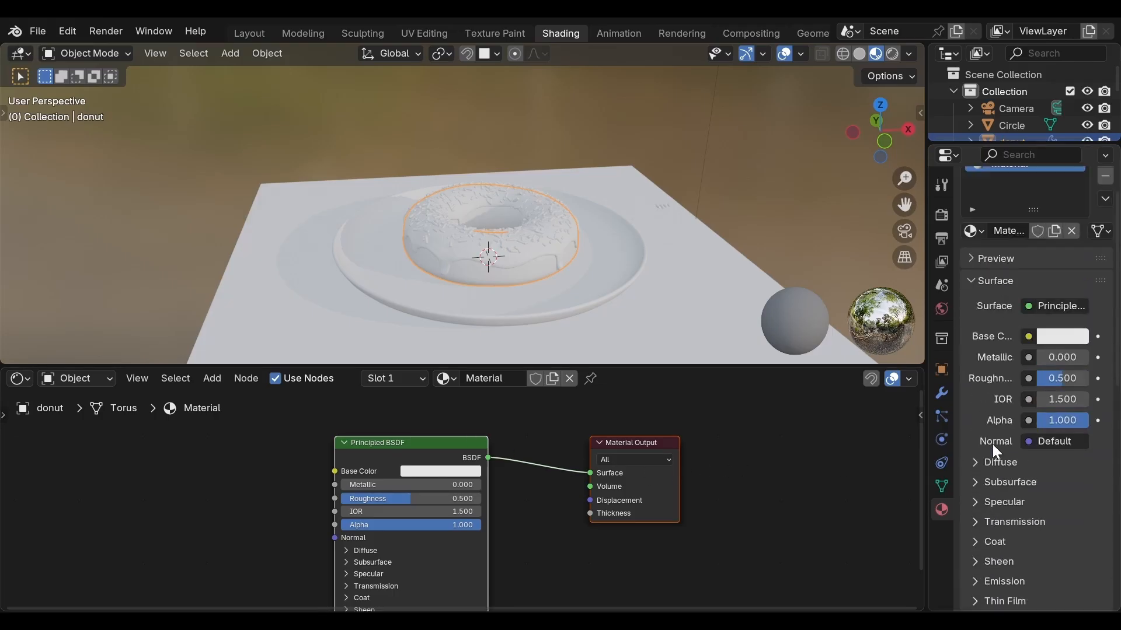
Set the donut material's roughness to 0.444 and its base color to golden dough brown, hex E7B56EFF.
mouse_move(1050, 380)
mouse_down()
mouse_move(1070, 380)
mouse_move(1039, 380)
mouse_move(1083, 381)
mouse_move(1037, 380)
mouse_move(1071, 380)
mouse_up()
click(468, 473)
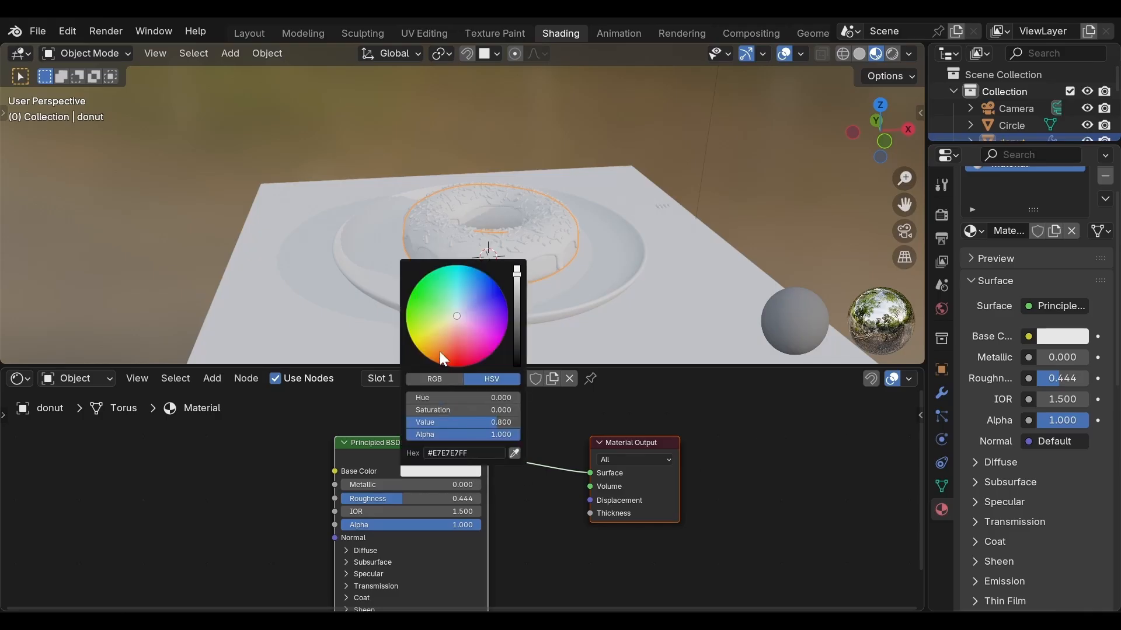
click(446, 335)
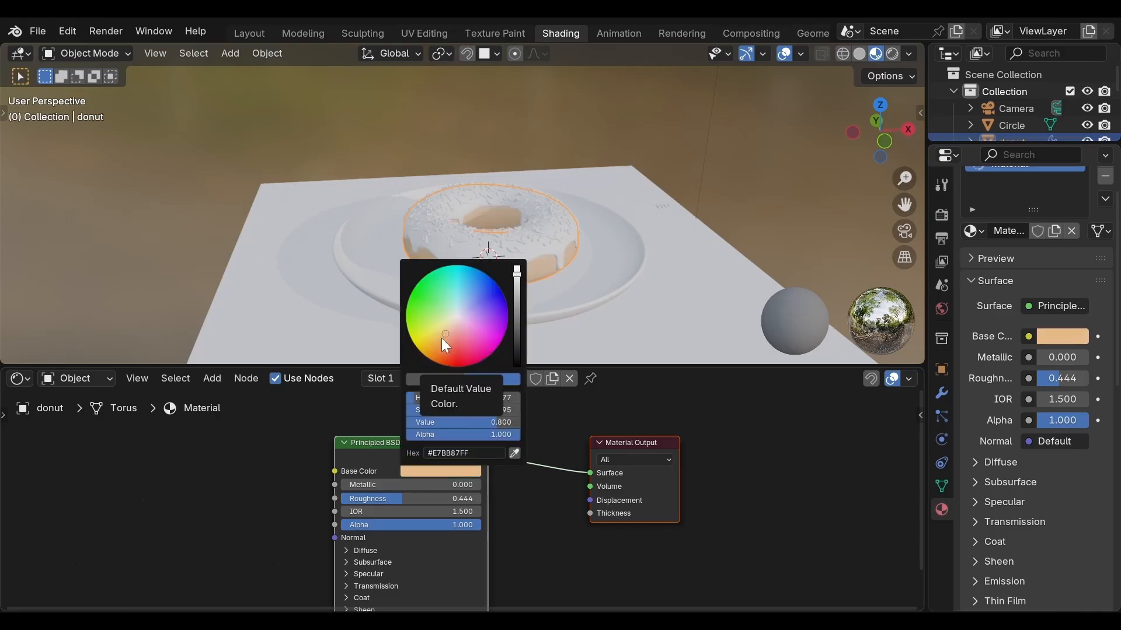
click(441, 338)
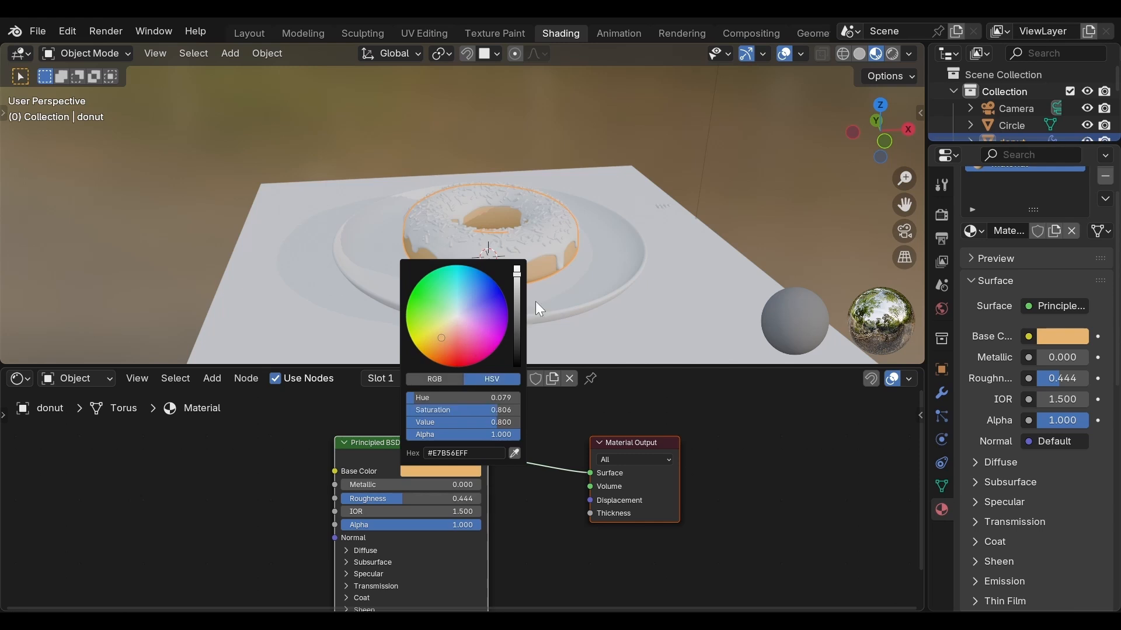
Isolate the donut in the viewport and try its material with roughness 0 and with roughness 1.
key(KP_Divide)
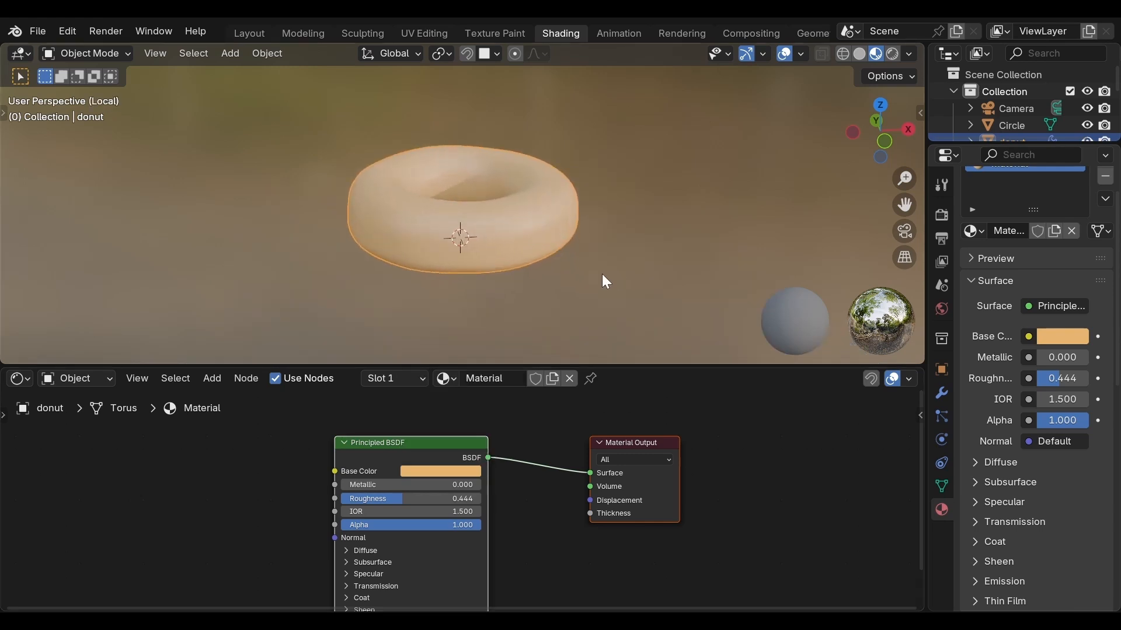
scroll(622, 280, down, 2)
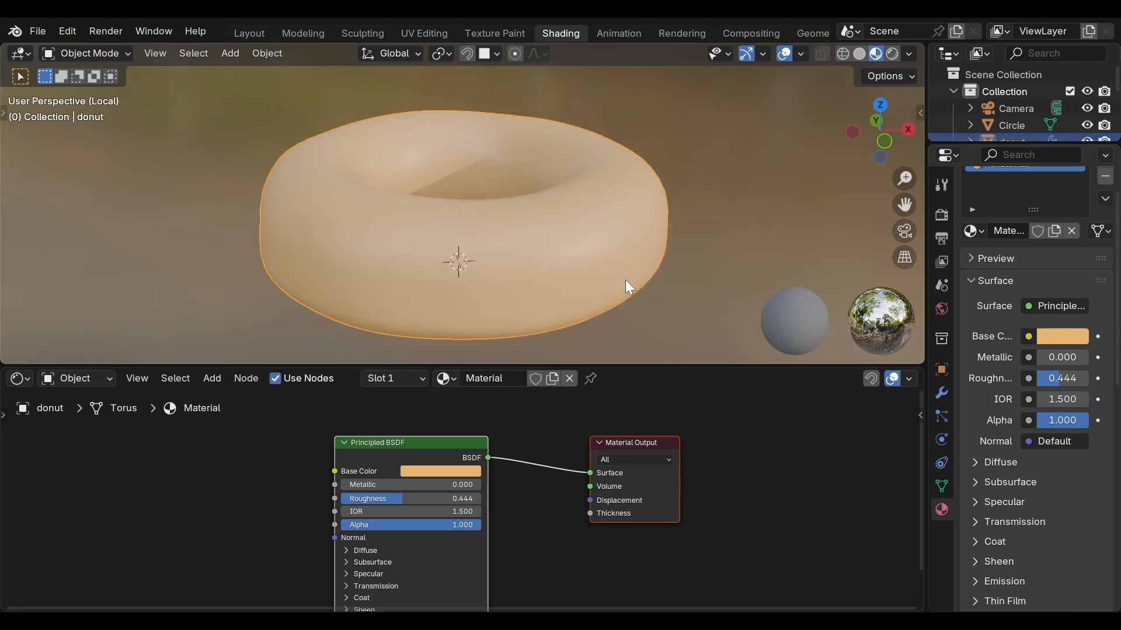
middle_drag(625, 281, 733, 244)
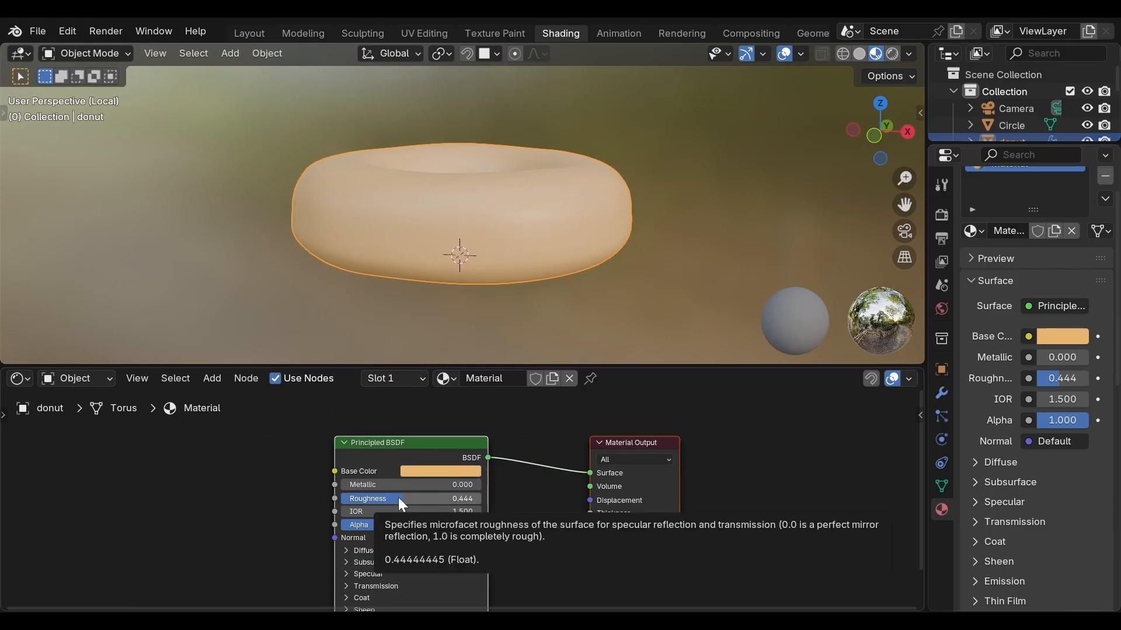
drag(398, 497, 341, 498)
middle_drag(513, 286, 450, 318)
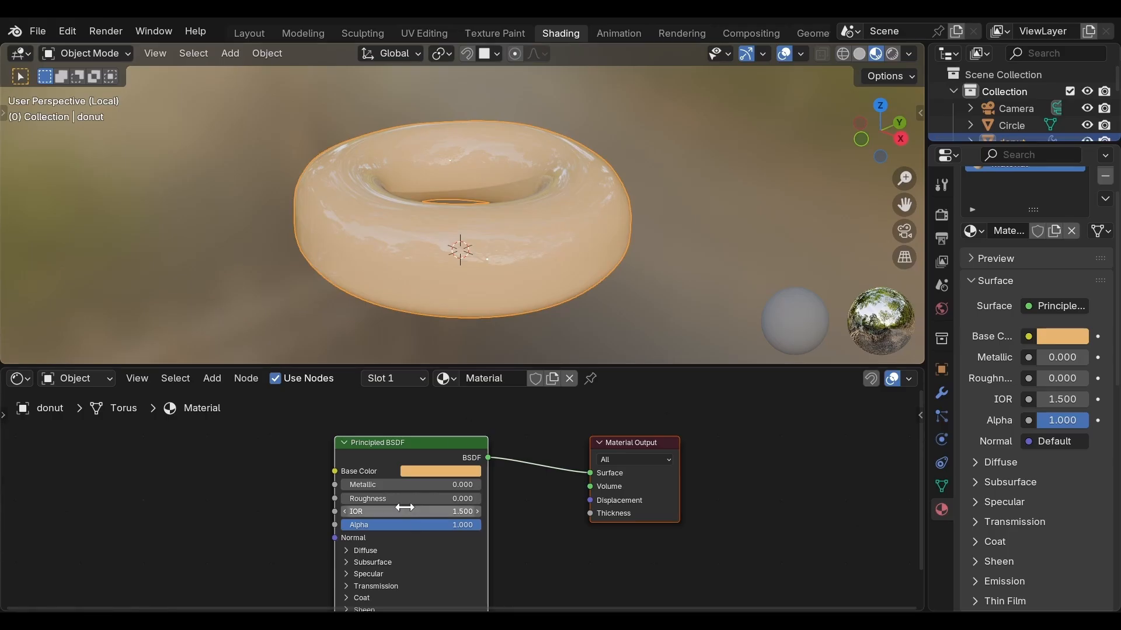
drag(405, 499, 540, 499)
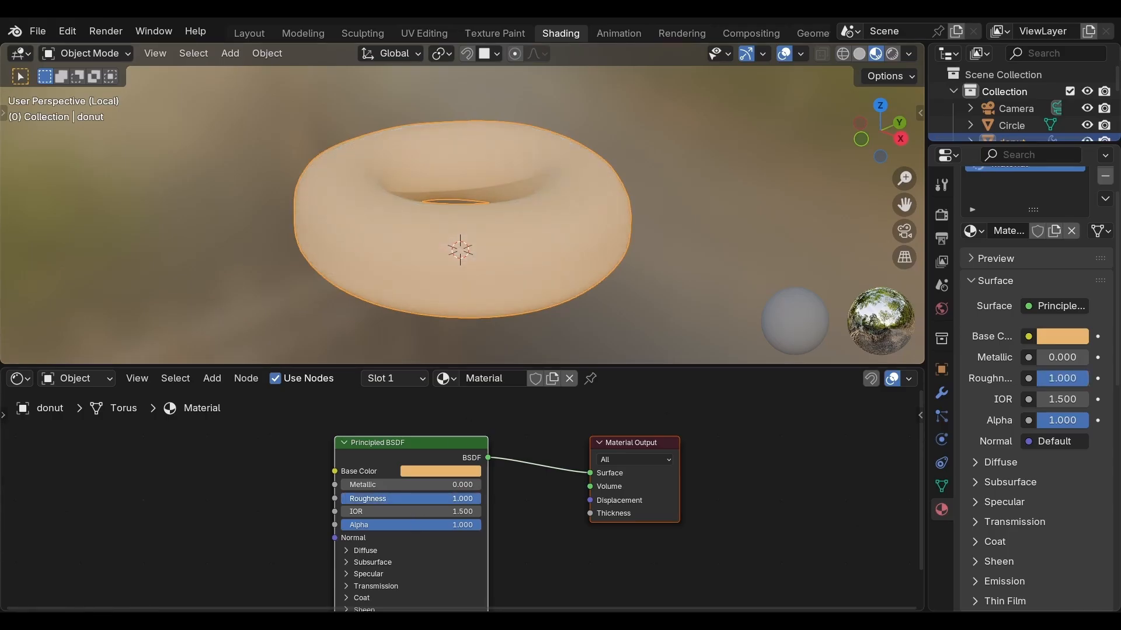
Set the donut material's roughness to 0.55 and check the surface from another angle.
click(432, 498)
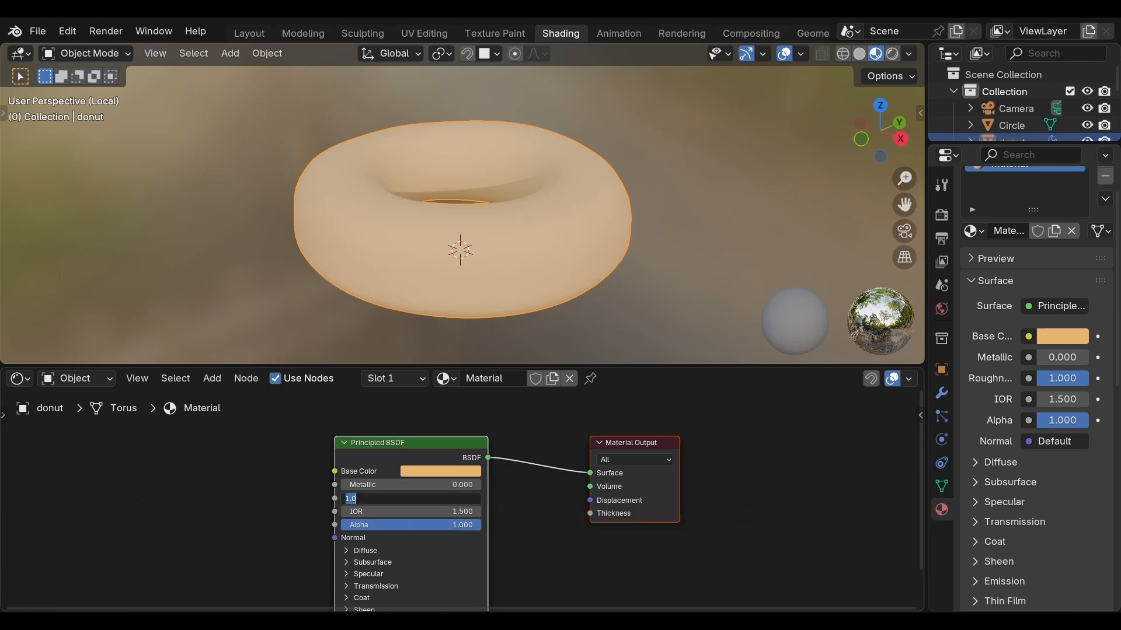
text(0.55)
key(Return)
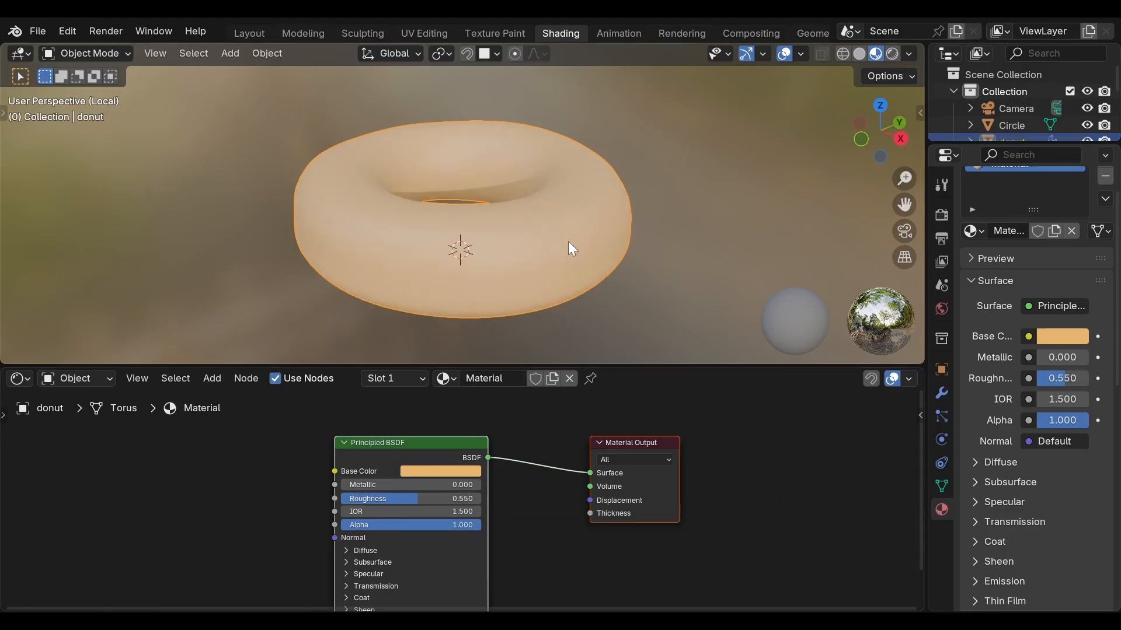
middle_drag(568, 240, 671, 212)
Set the specular IOR Level of the donut material to 0.35 and bring the full scene back into view.
middle_drag(524, 517, 534, 444)
click(365, 503)
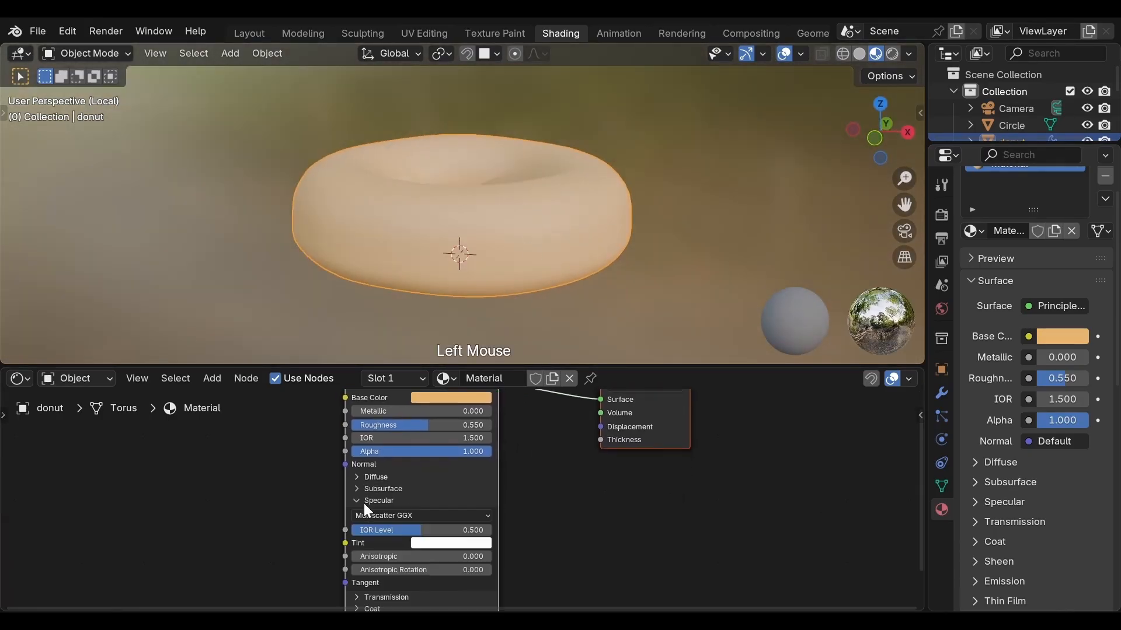
click(414, 532)
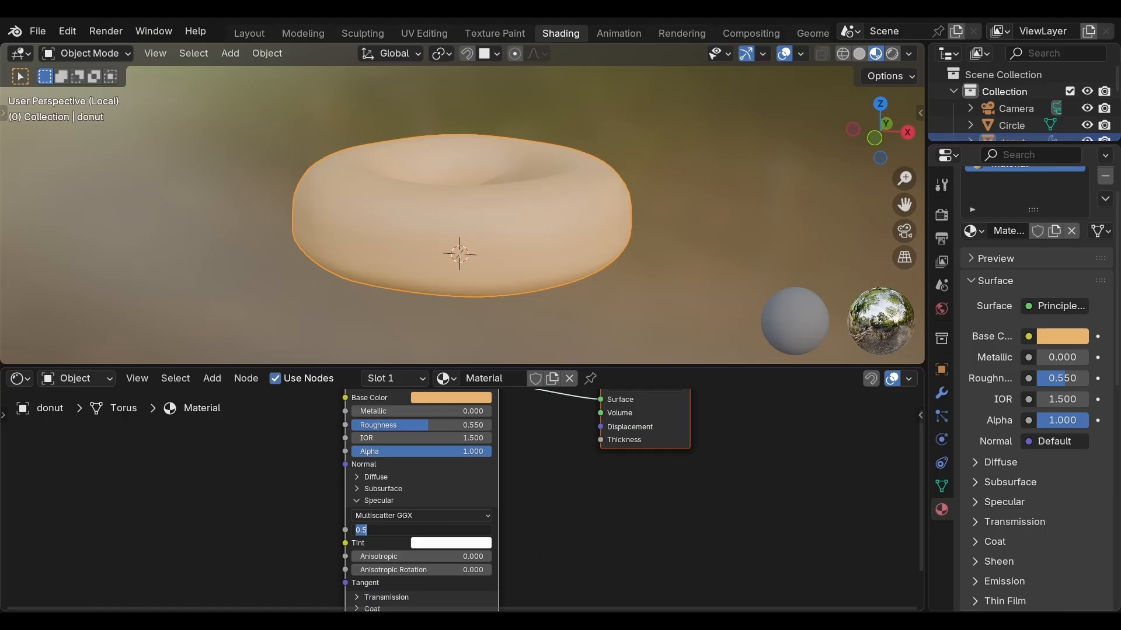
text(0.35)
key(Return)
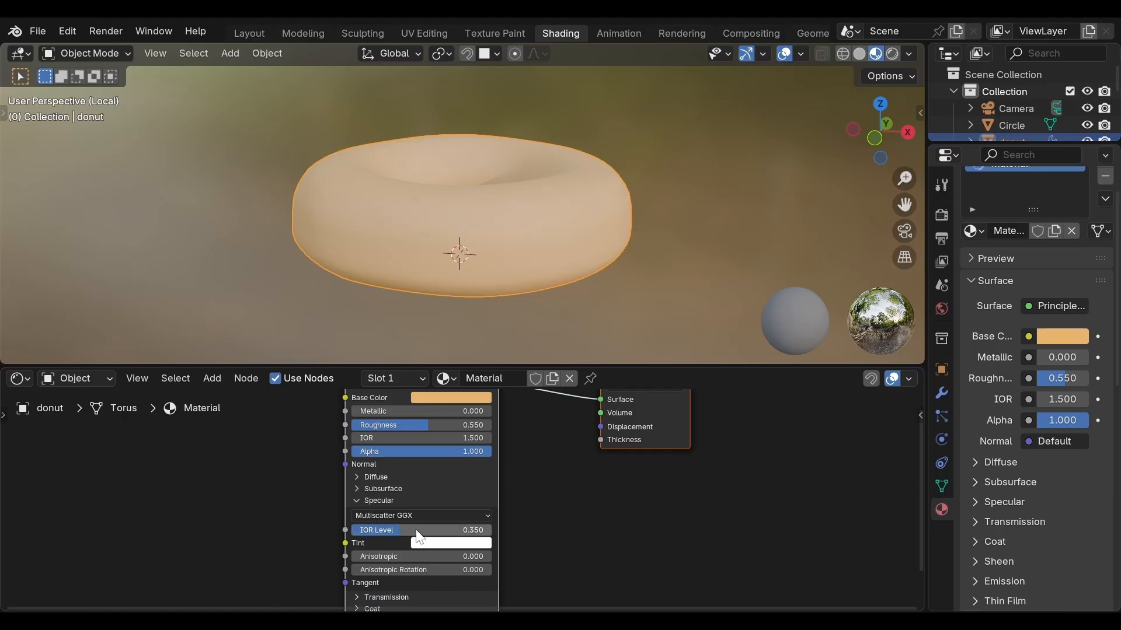
middle_drag(549, 302, 527, 343)
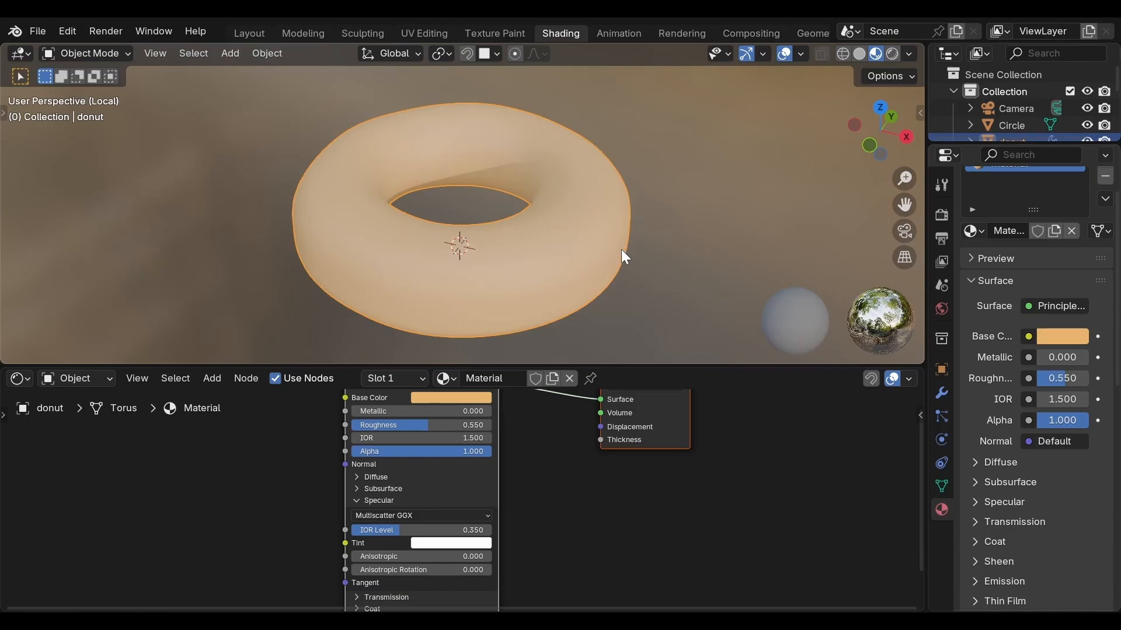
middle_drag(621, 249, 549, 202)
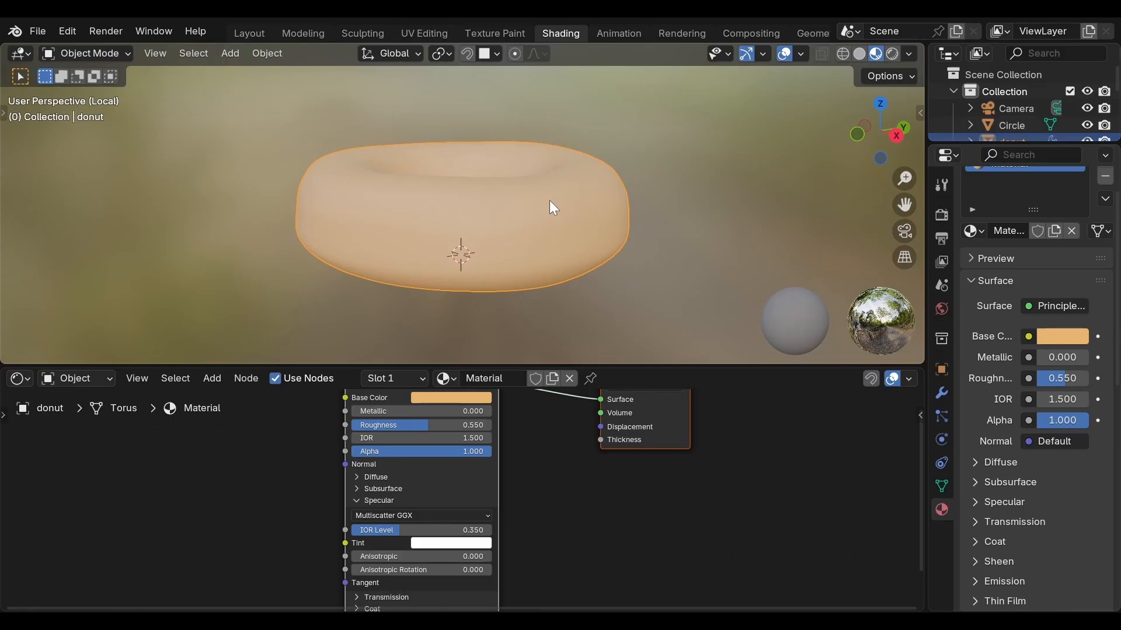
key(KP_Divide)
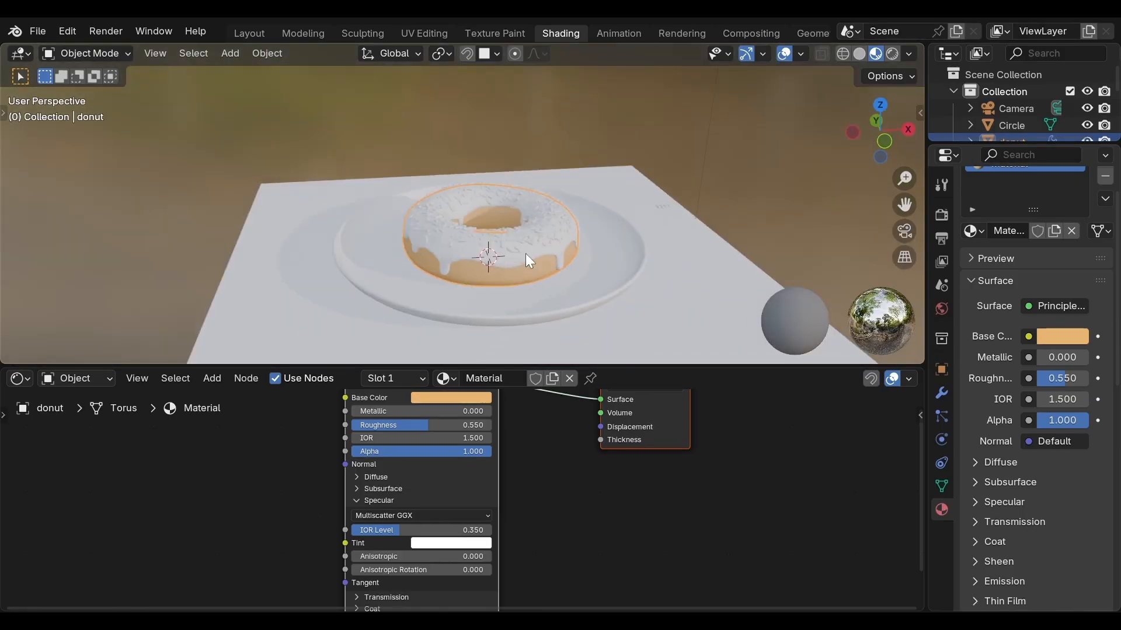
Duplicate the donut together with its glaze and place the copy beside it in the negative X direction.
click(521, 237)
shift+click(524, 265)
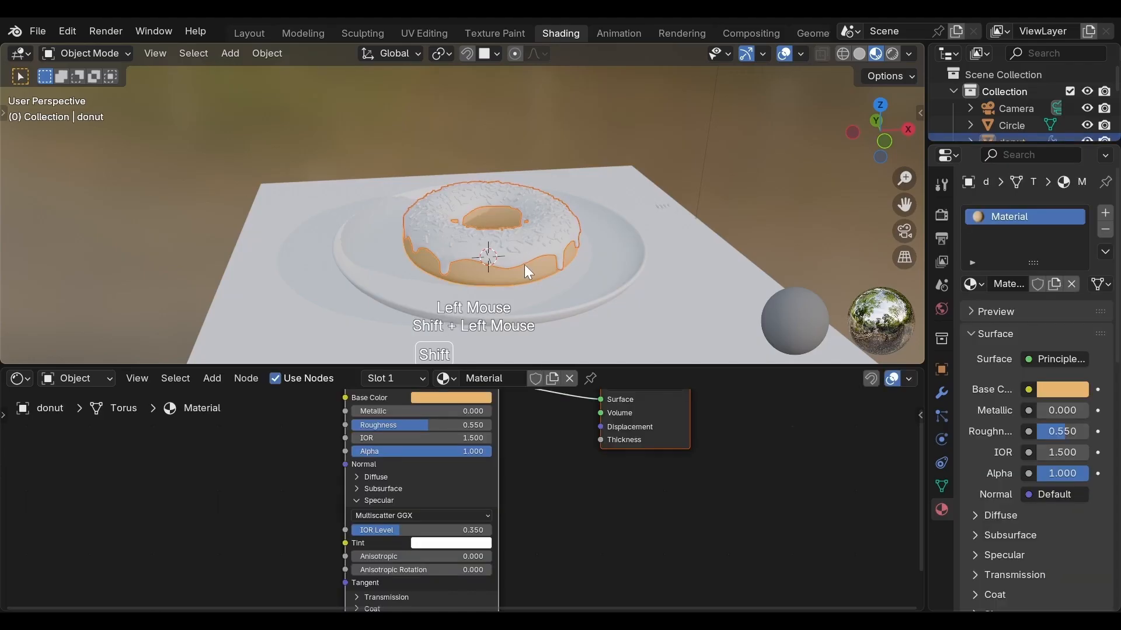
shift+click(524, 264)
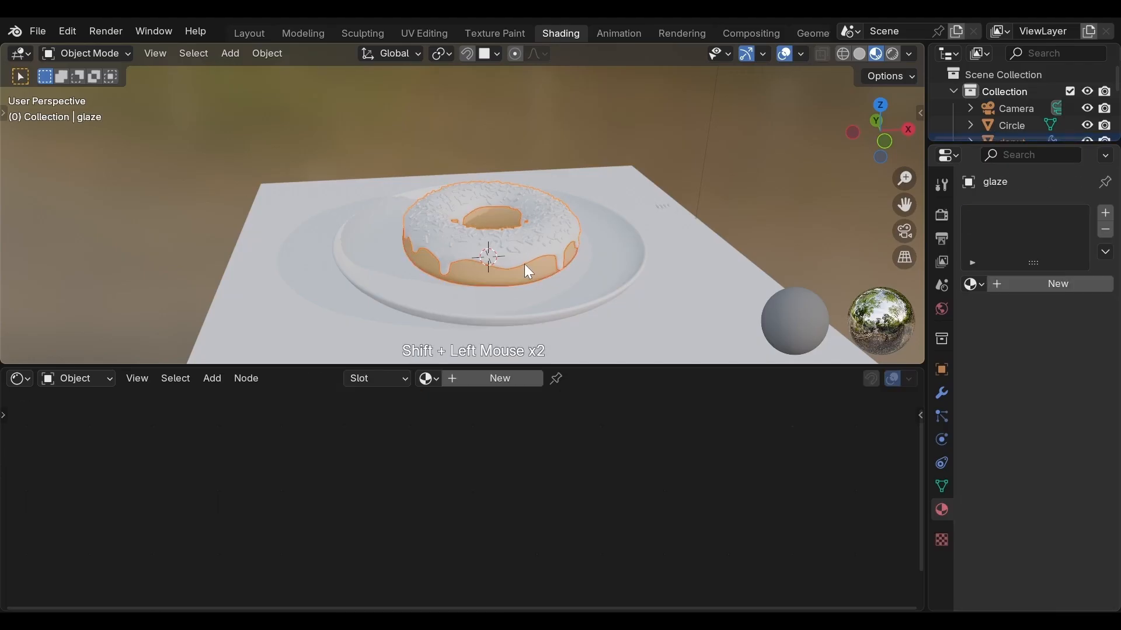
key(shift+d)
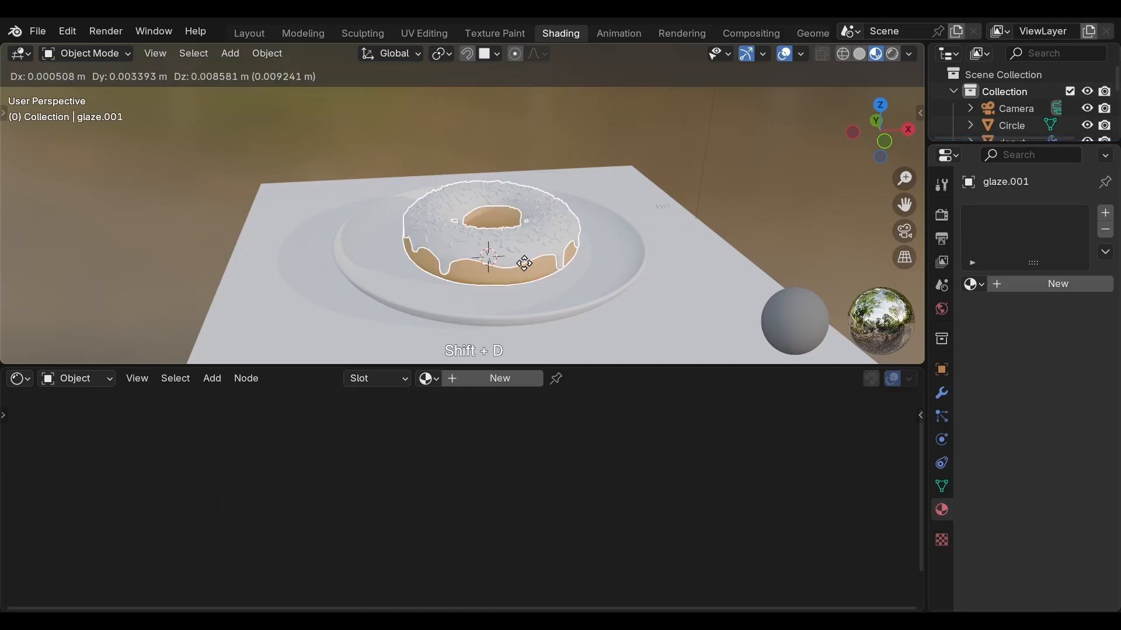
key(x)
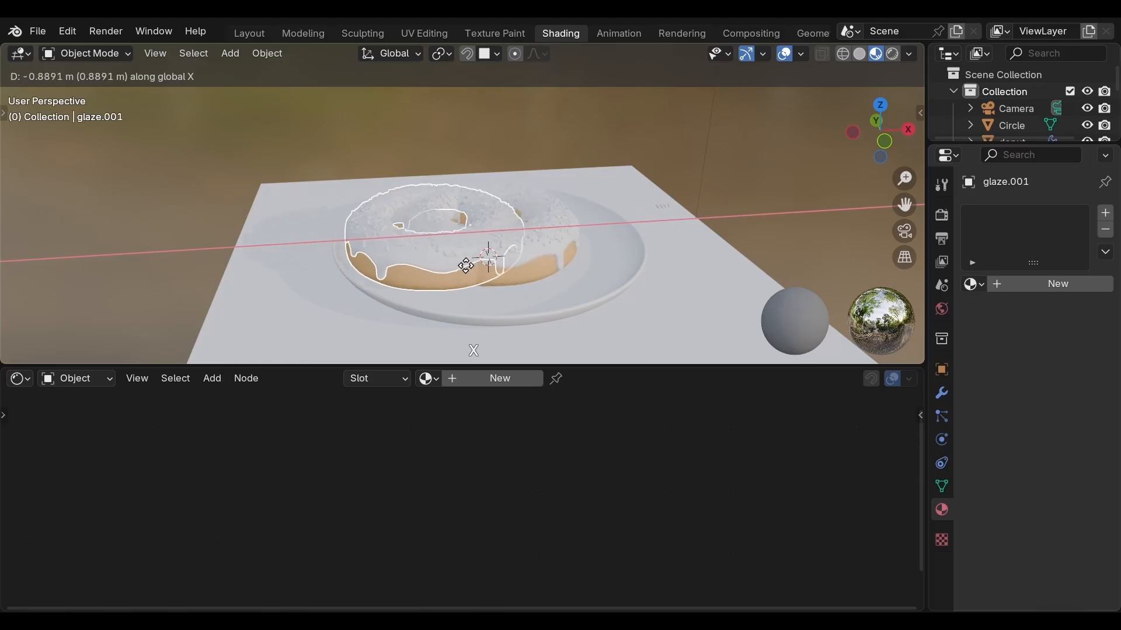
click(415, 272)
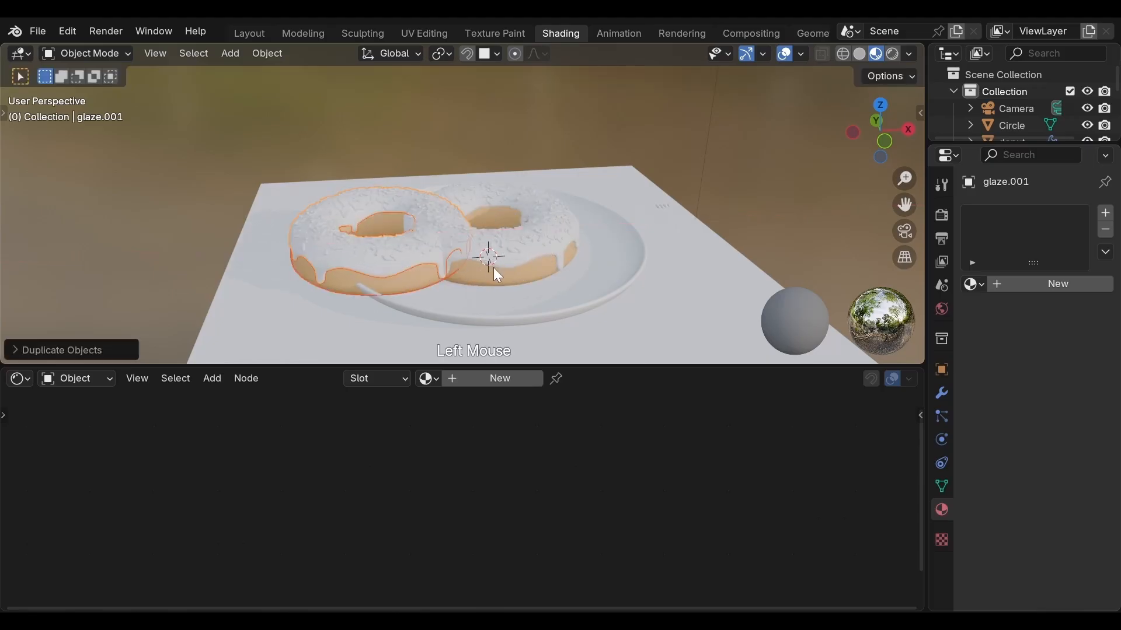
Move the original donut about 1.28 m along the X axis, away from the copy.
click(494, 268)
click(500, 281)
key(g)
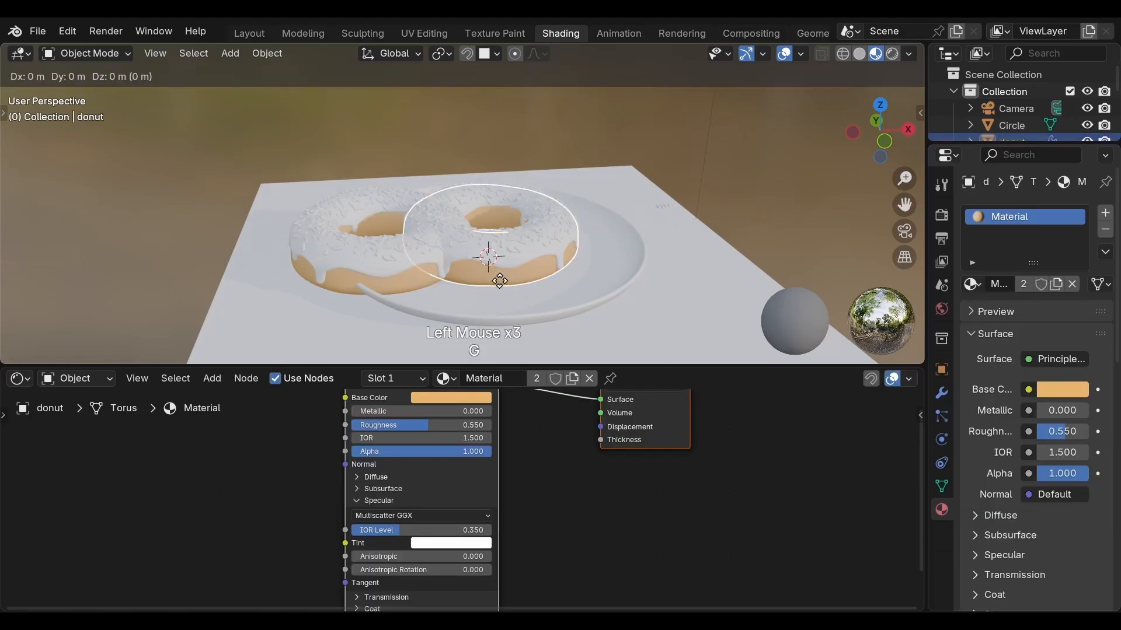
key(x)
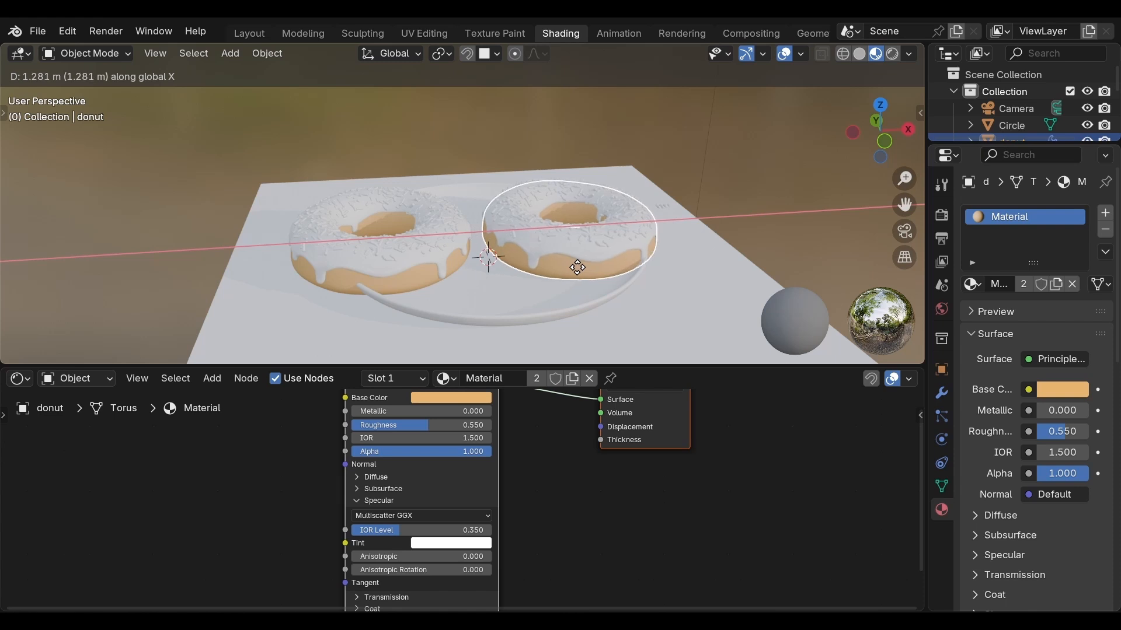
click(578, 268)
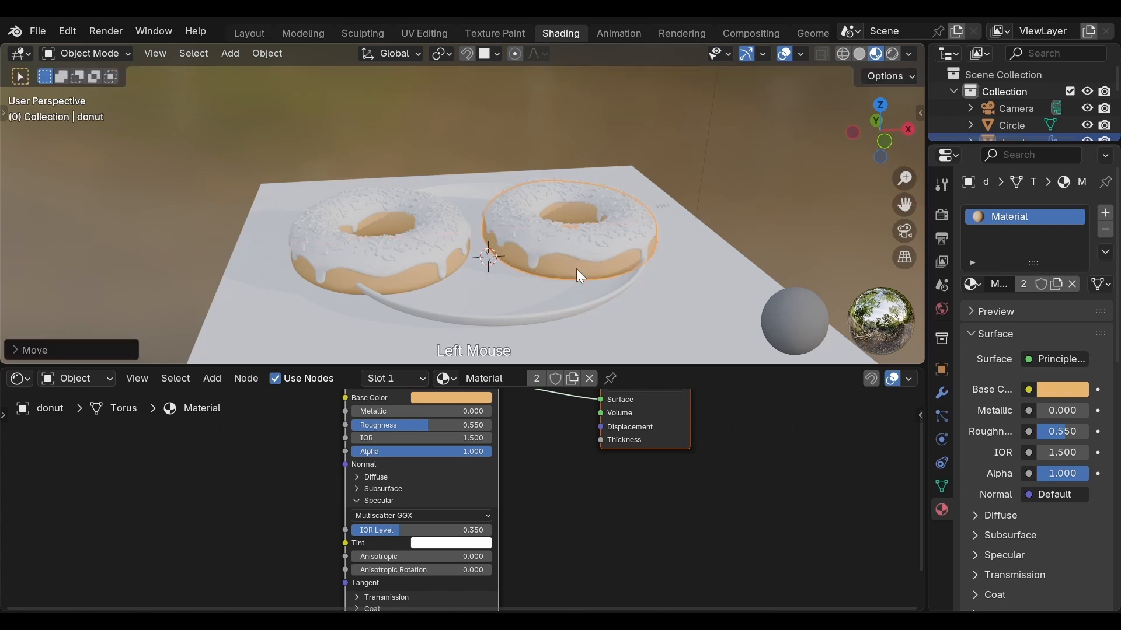
Scale the plate up uniformly so that both donuts fit on it.
click(540, 311)
key(s)
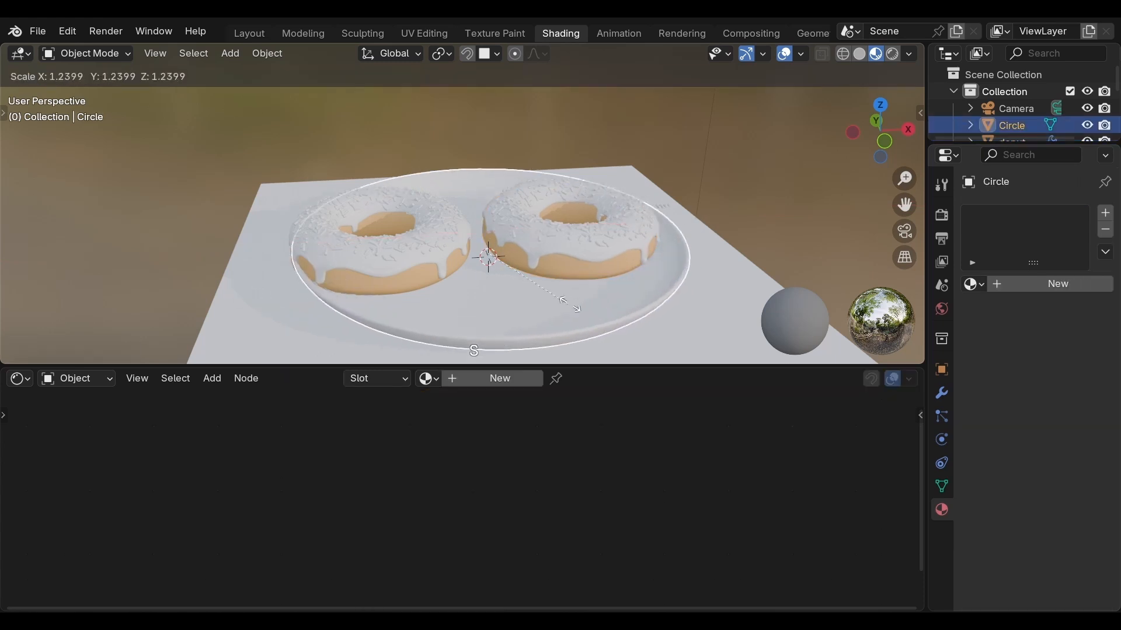
click(588, 302)
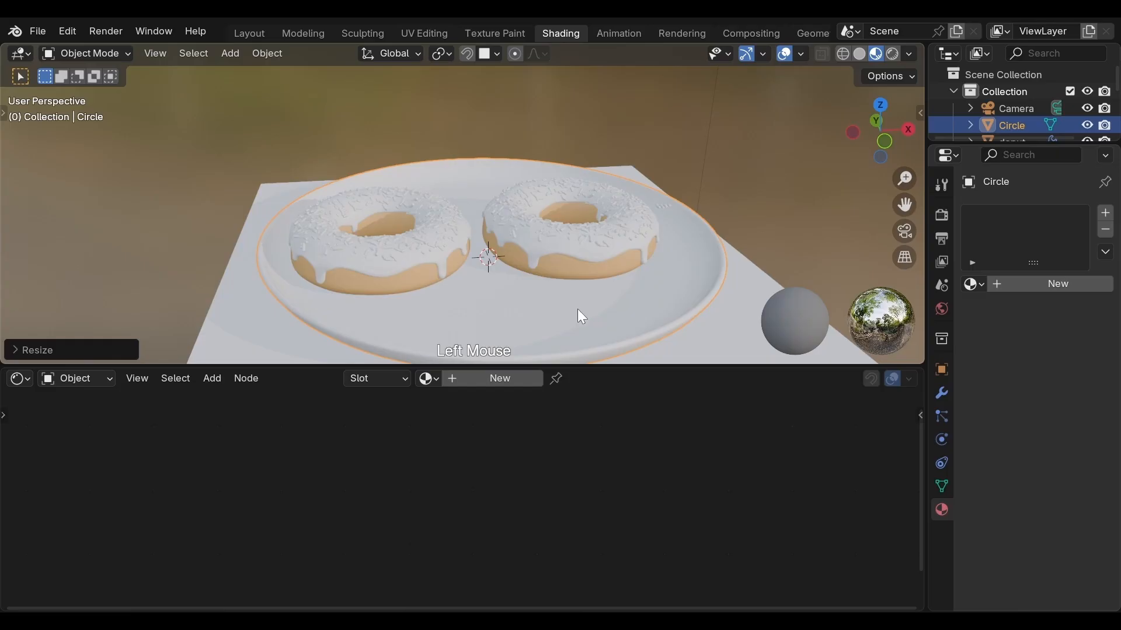
middle_drag(577, 310, 558, 359)
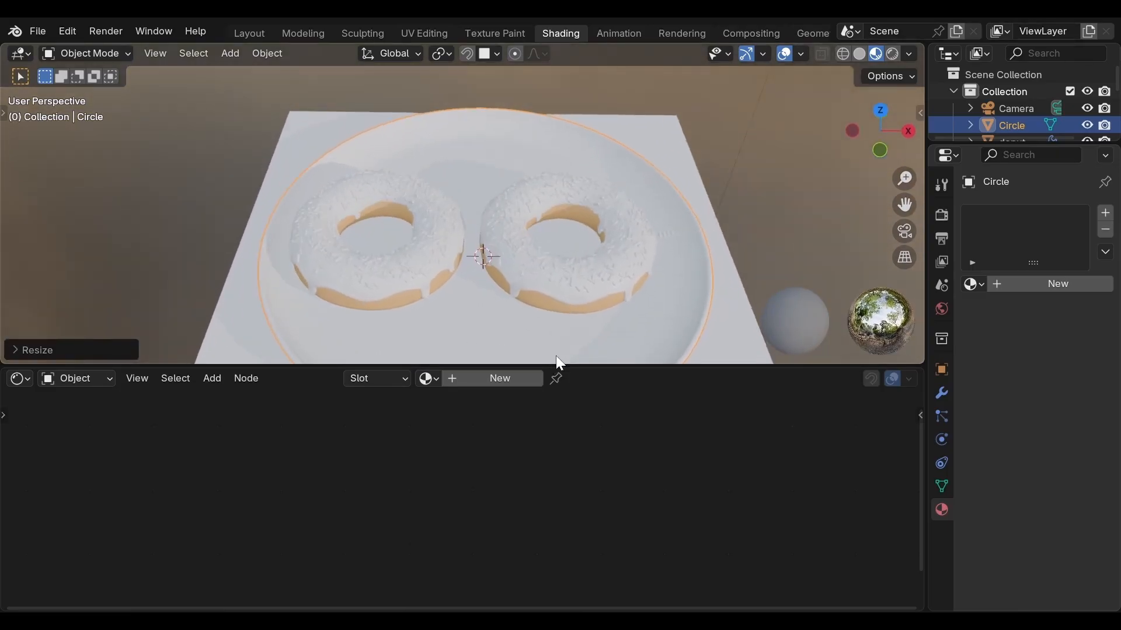
Set the sprinkle density on the copied donut's glaze to 0 in its Geometry Nodes modifier.
click(389, 263)
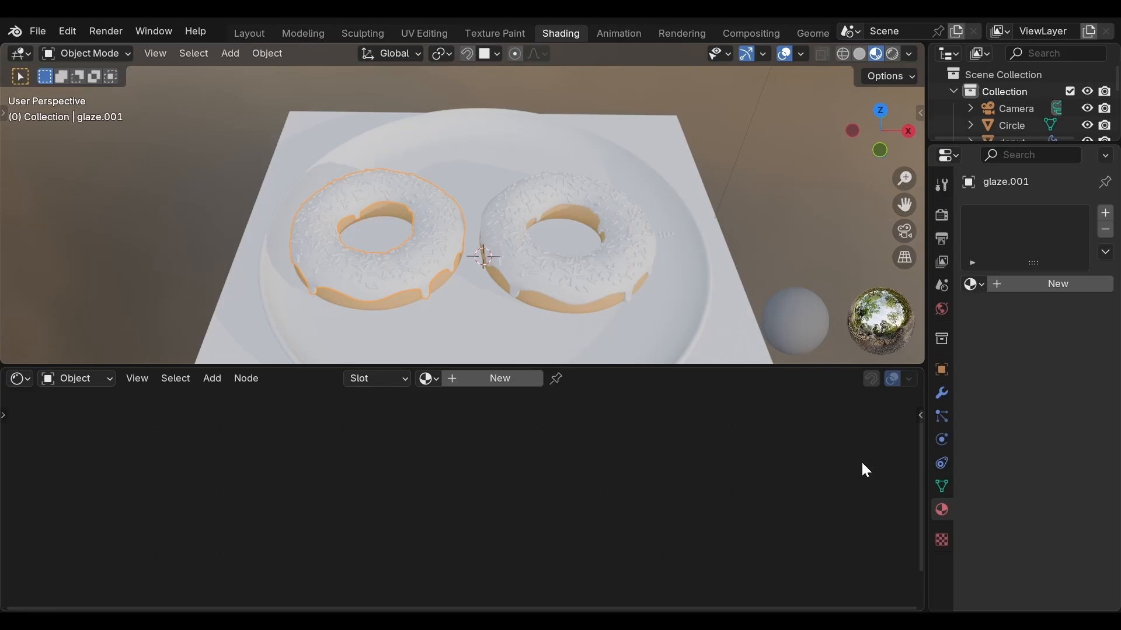
click(941, 393)
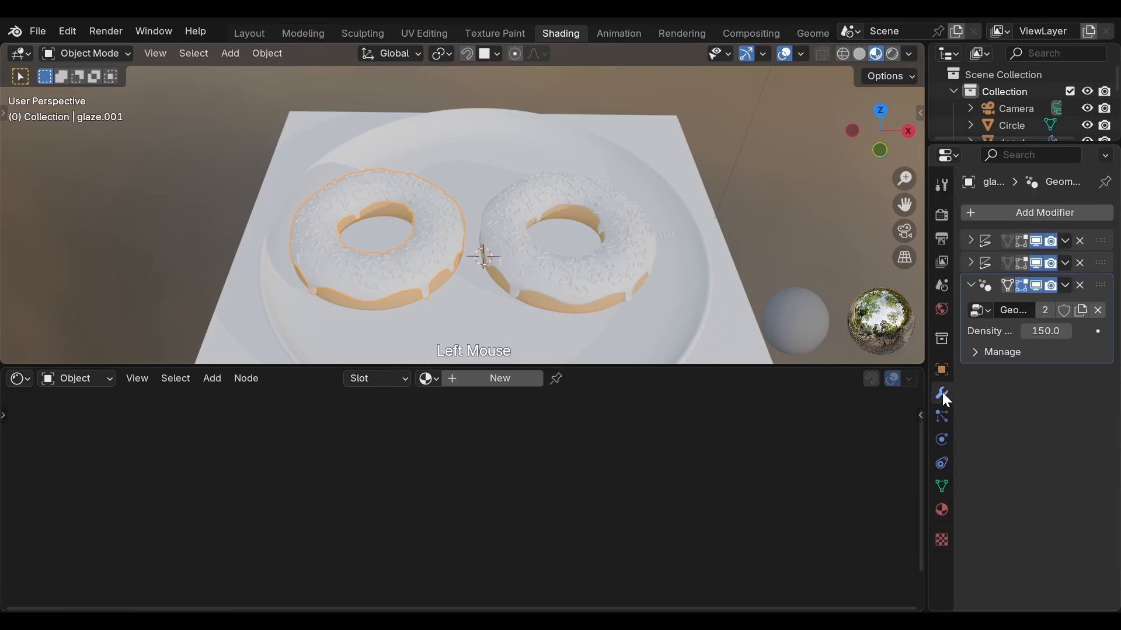
double_click(1045, 331)
text(0)
key(Return)
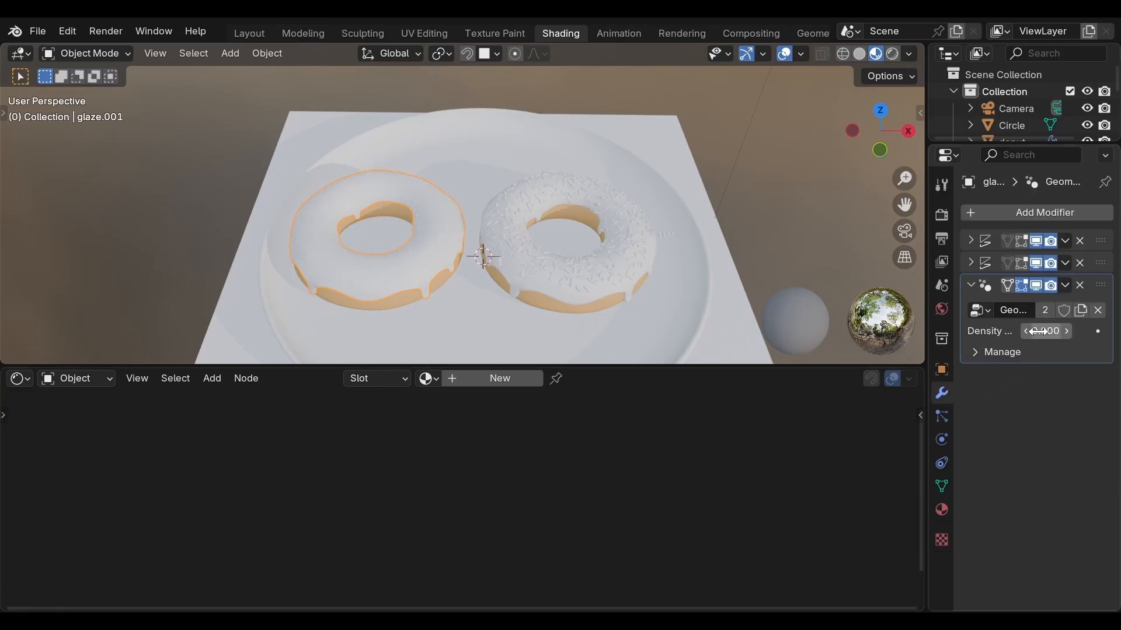
Create a new material for the copied donut's sprinkle-free glaze and frame that donut closely.
scroll(369, 262, up, 3)
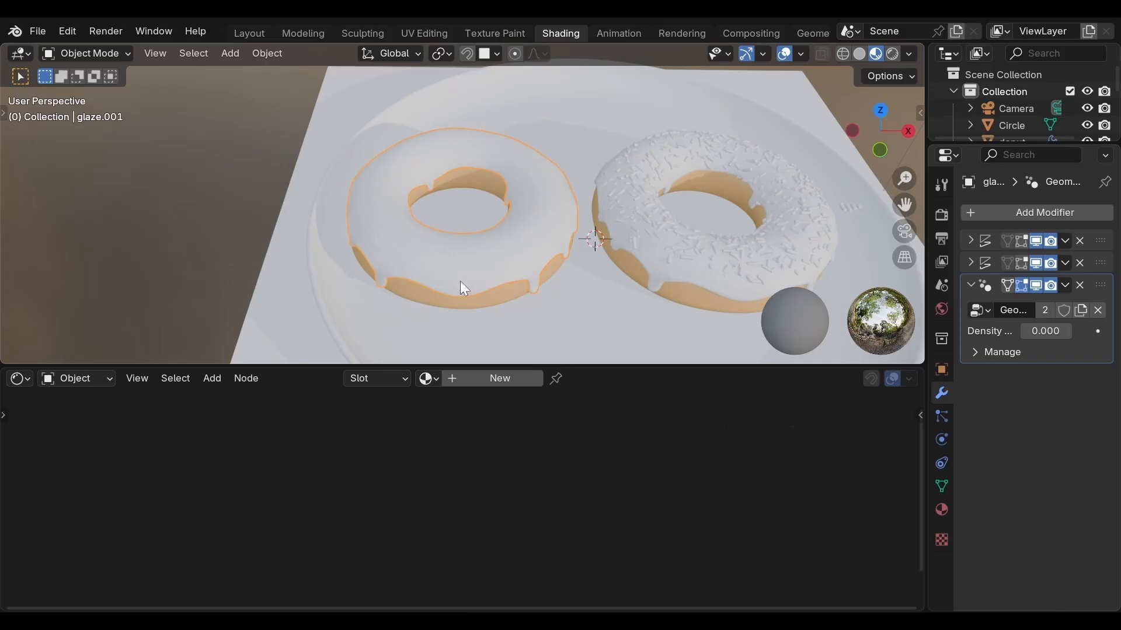
click(942, 509)
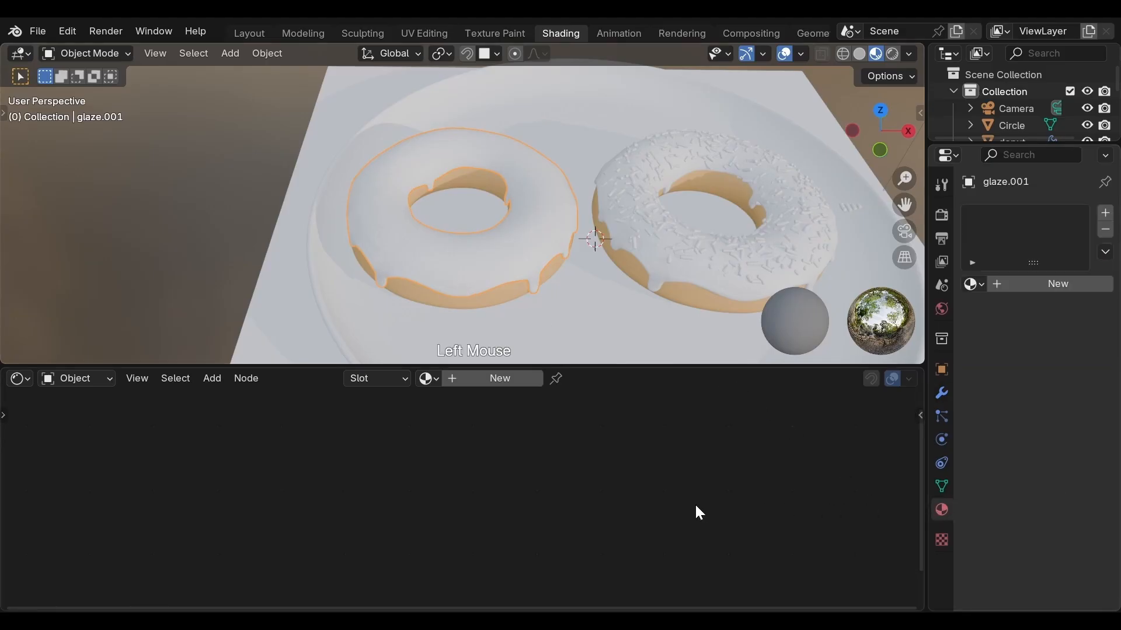
click(483, 377)
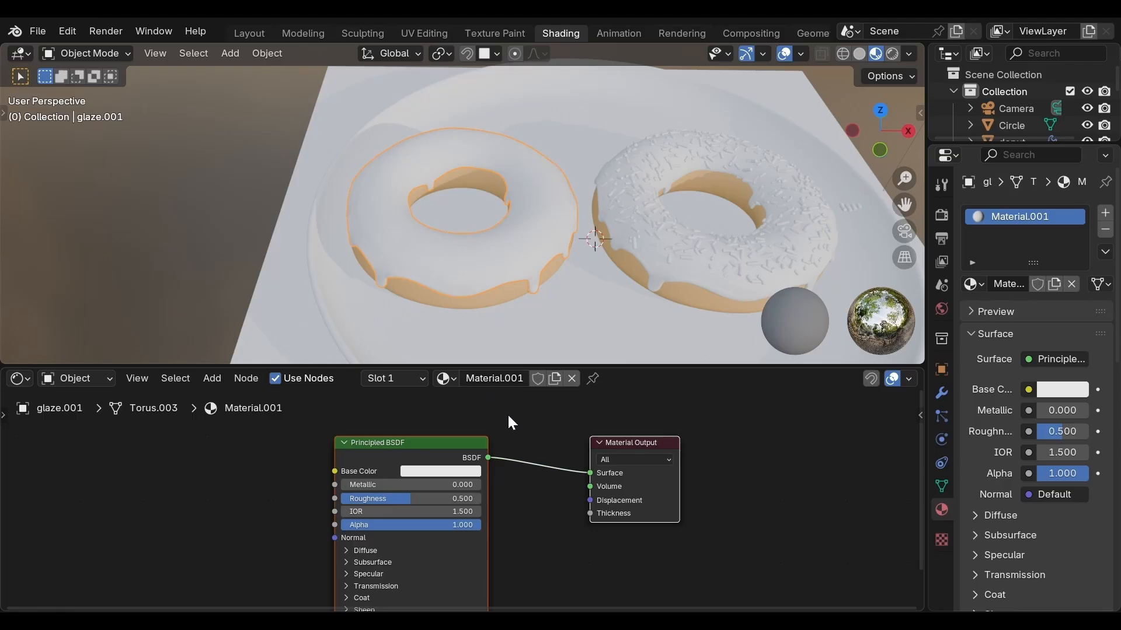
scroll(540, 320, up, 2)
middle_drag(541, 320, 544, 265)
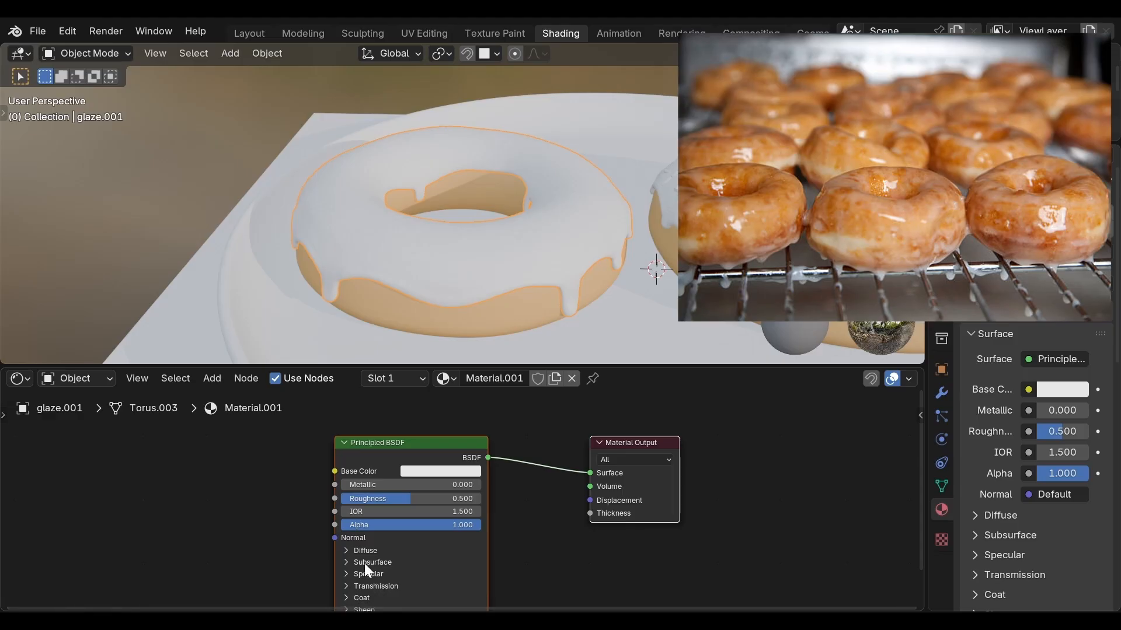
Examine both donuts in rendered shading from several angles, including where the scene's point light stands.
click(893, 51)
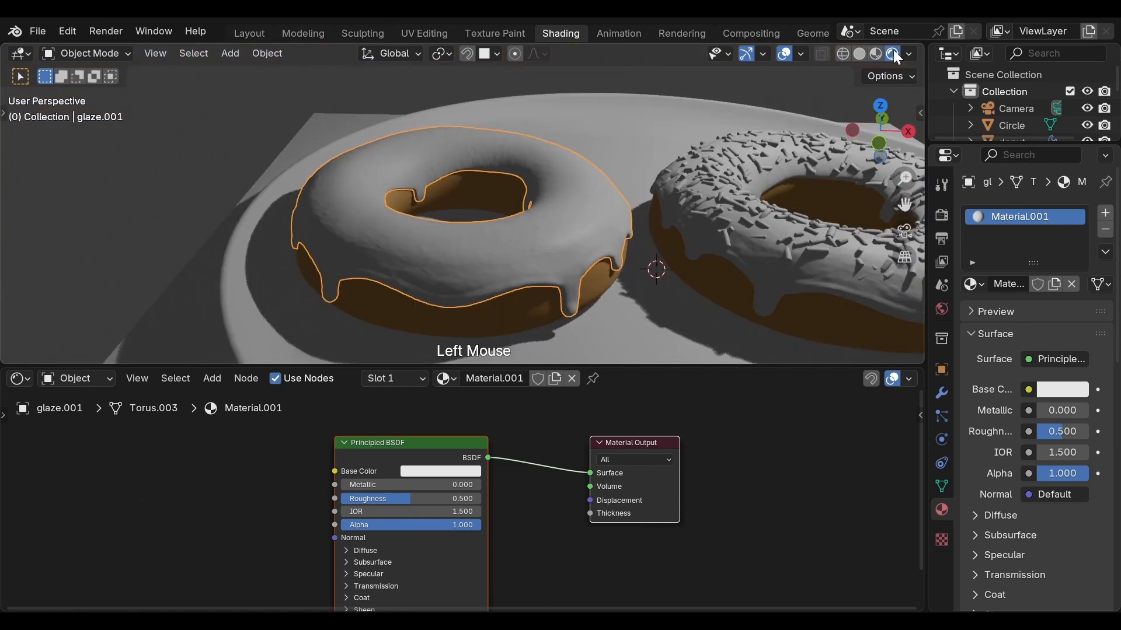
scroll(704, 183, down, 5)
scroll(604, 156, up, 5)
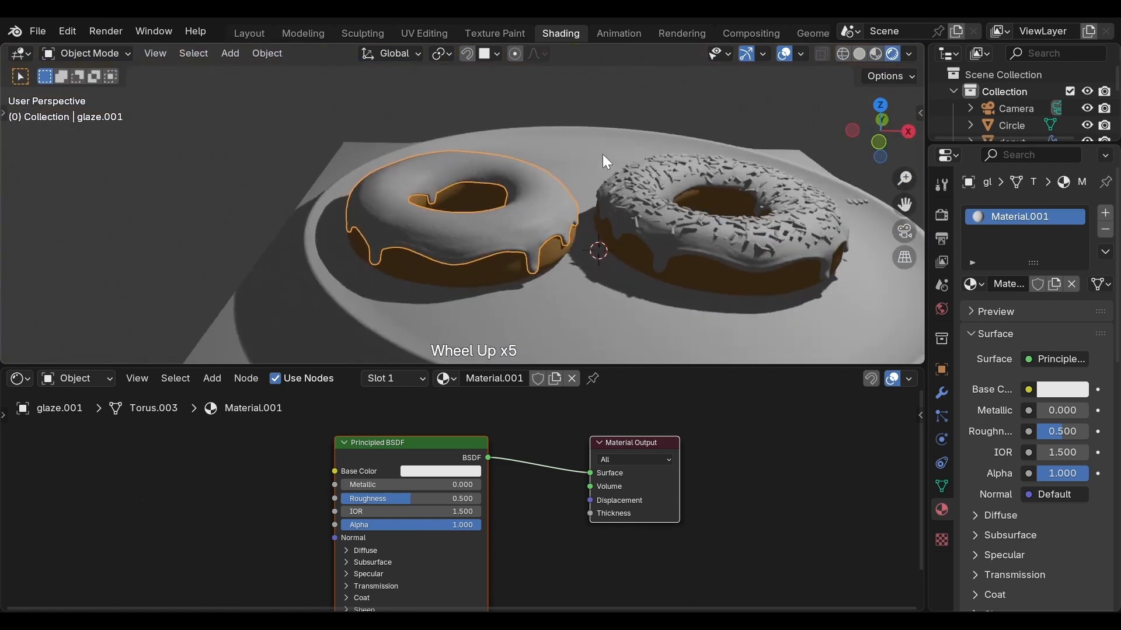
middle_drag(606, 157, 683, 145)
scroll(683, 145, down, 5)
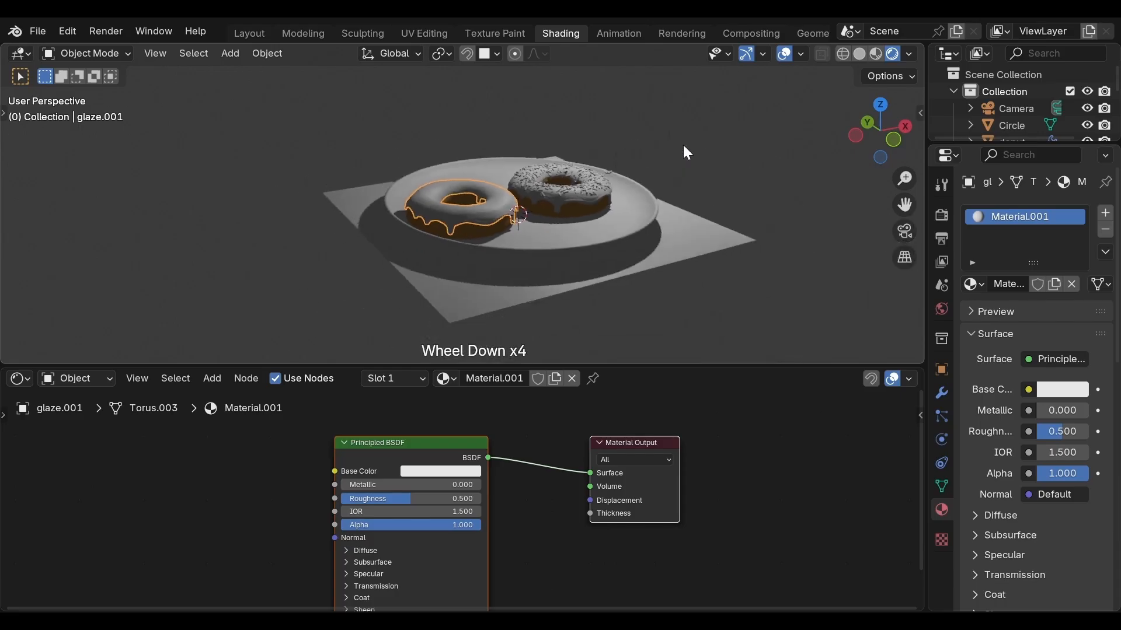
scroll(680, 150, down, 2)
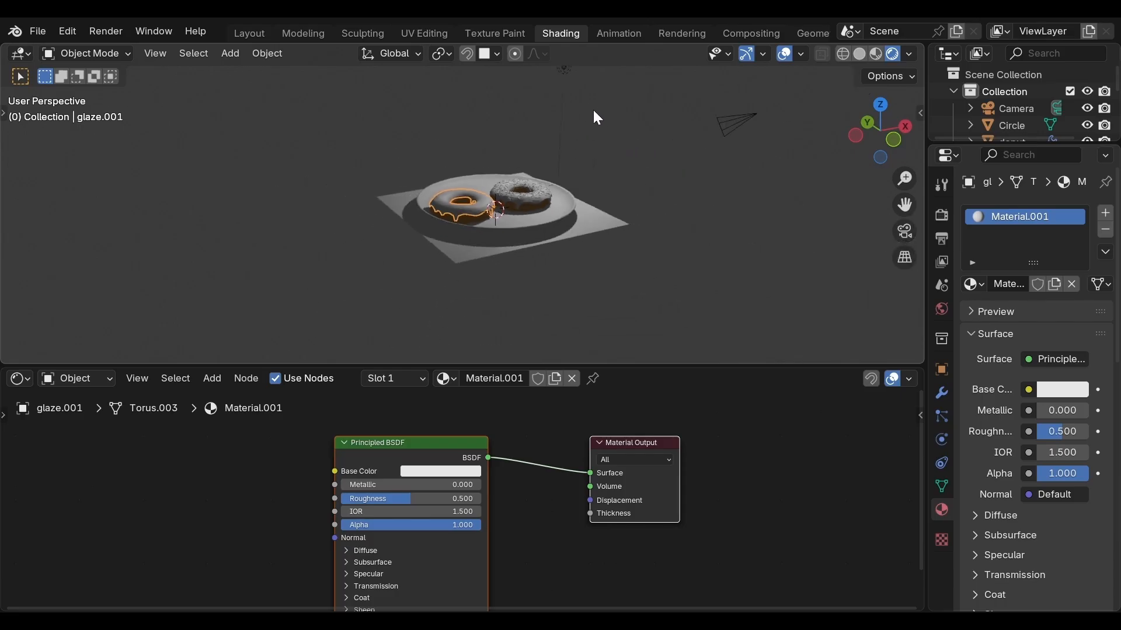
scroll(569, 85, down, 1)
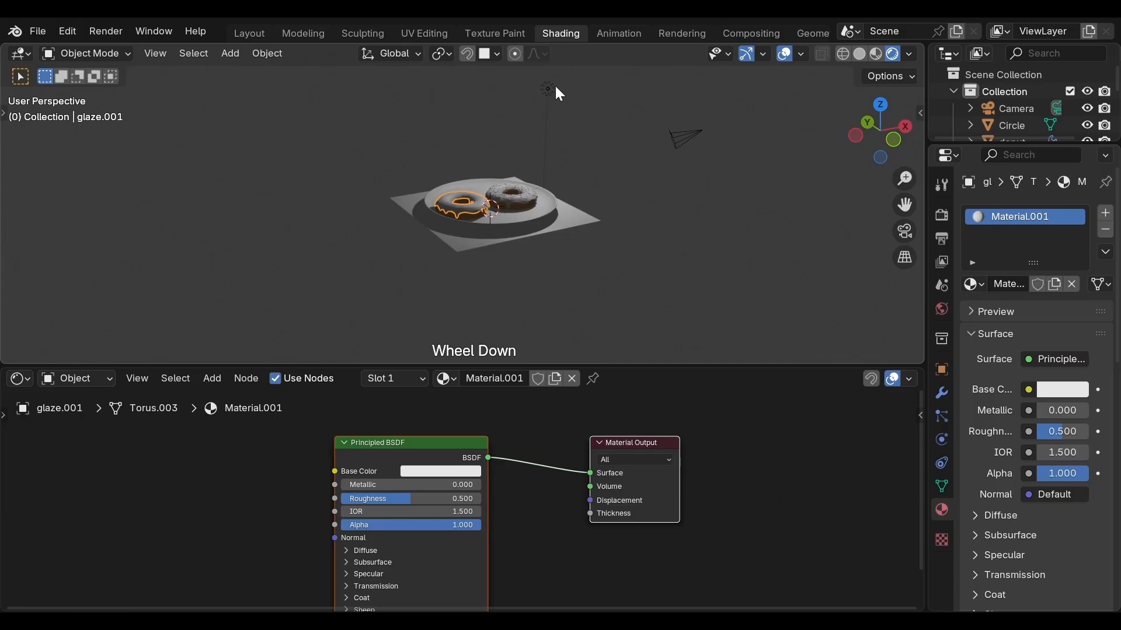
click(545, 92)
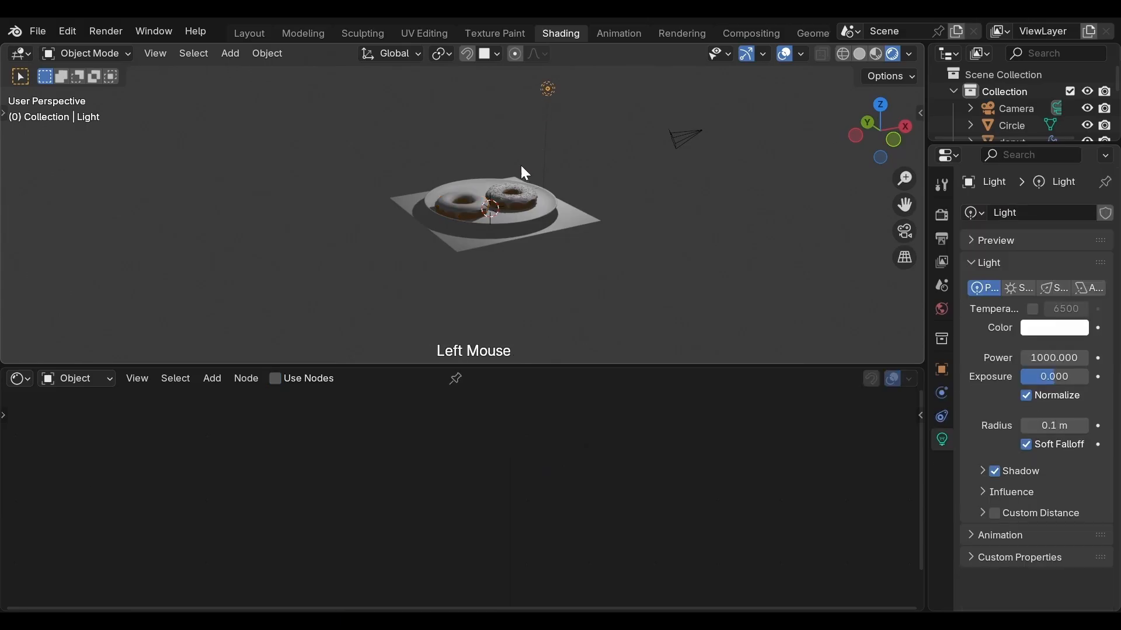
scroll(525, 174, up, 8)
middle_drag(577, 181, 528, 173)
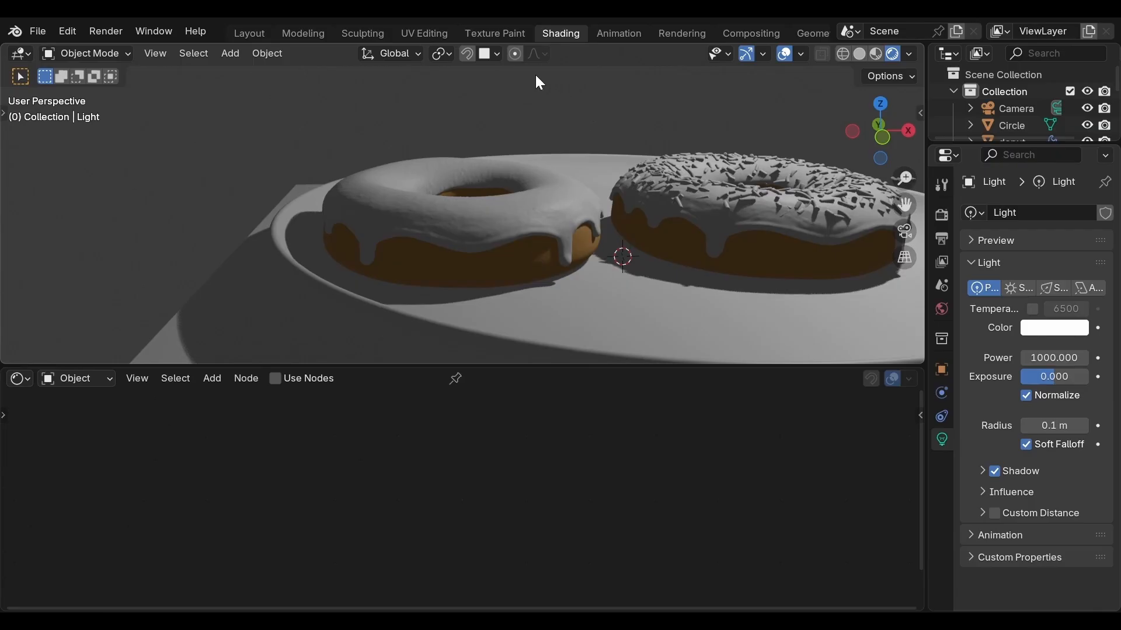
middle_drag(370, 228, 594, 260)
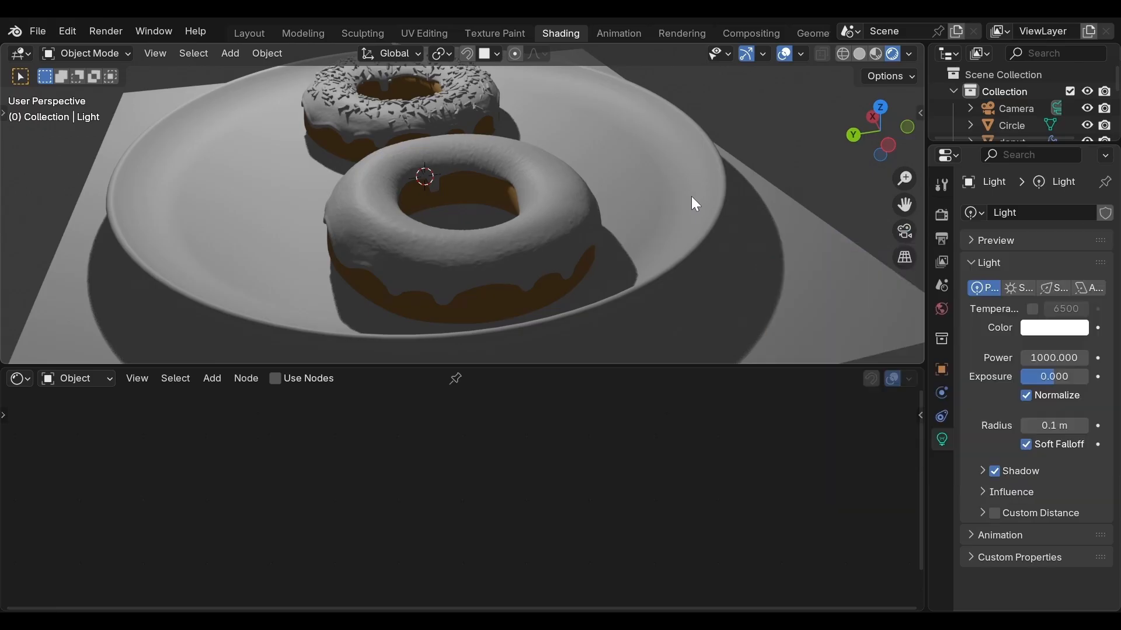
Return the viewport to material preview shading and reselect the sprinkle-free glaze.
click(876, 55)
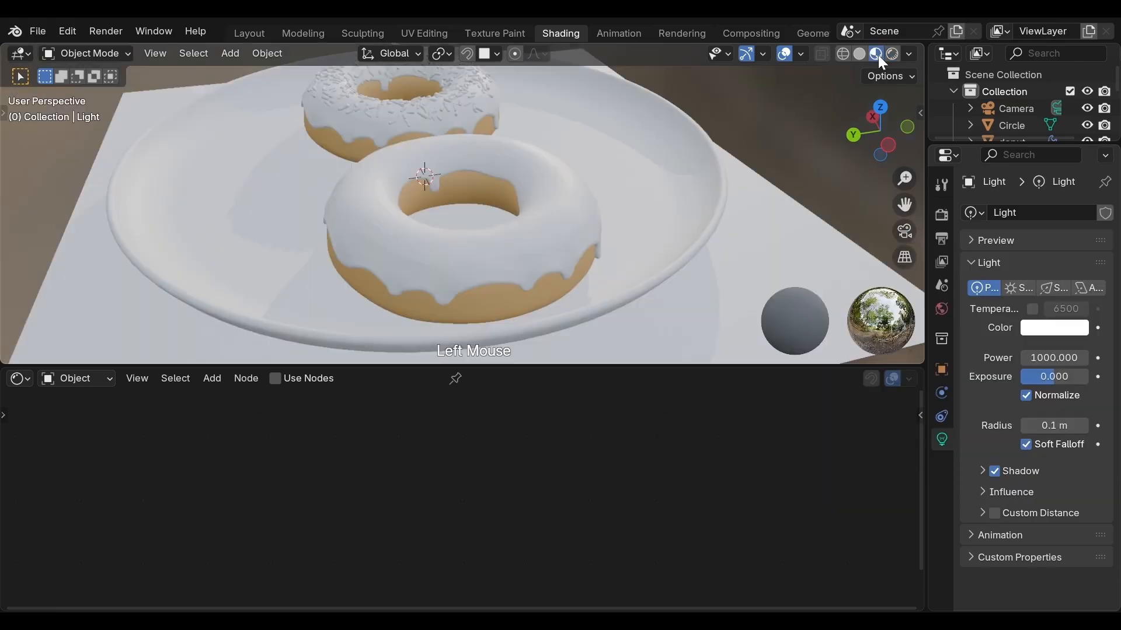
middle_drag(684, 170, 445, 149)
click(474, 248)
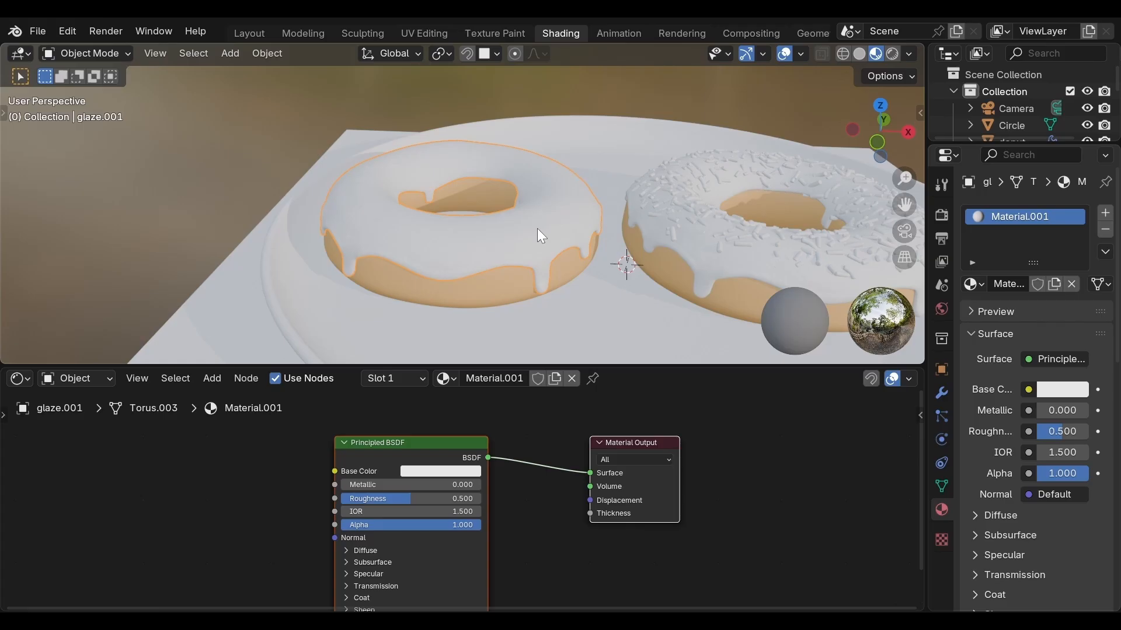
View the glaze in rendered shading and review the available render engines, keeping EEVEE.
click(893, 54)
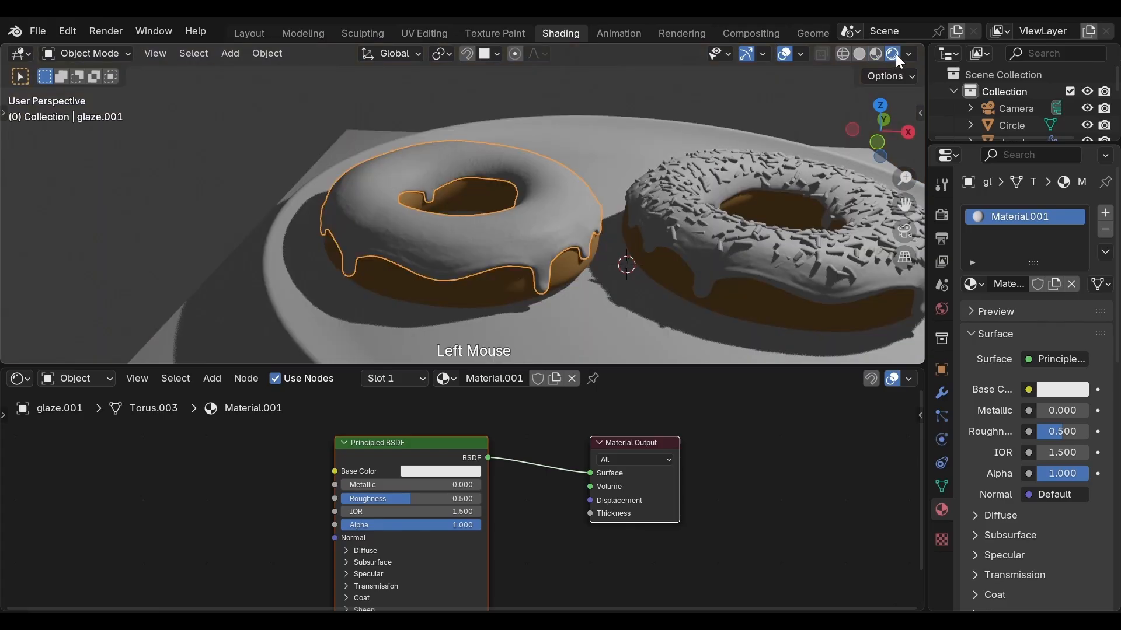
click(941, 215)
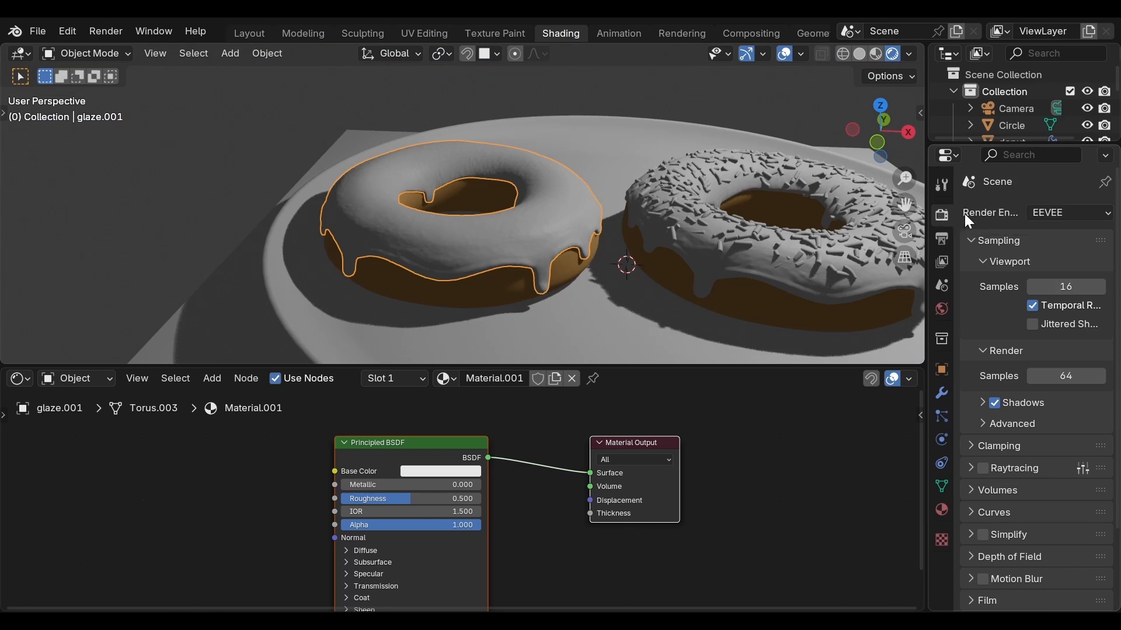
click(1077, 214)
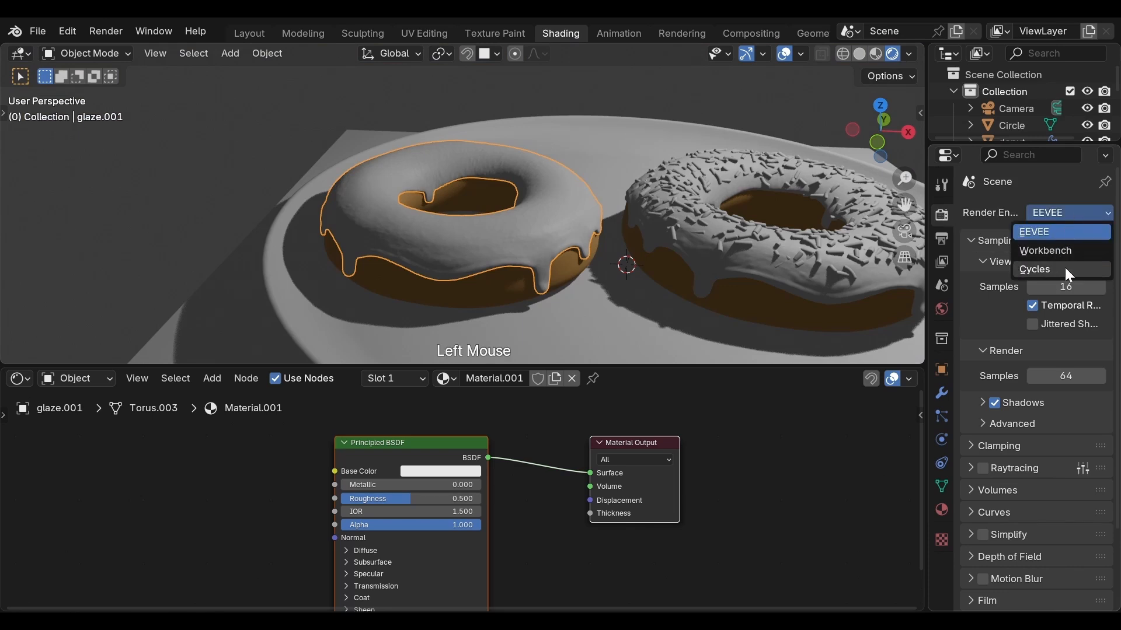
click(1046, 233)
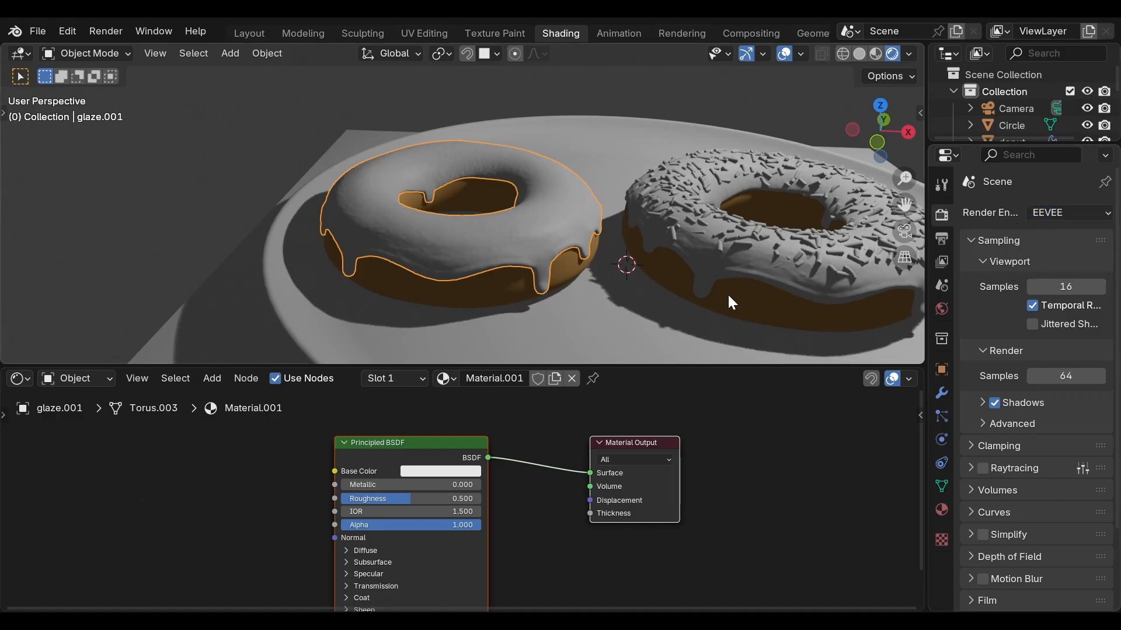
scroll(728, 296, up, 2)
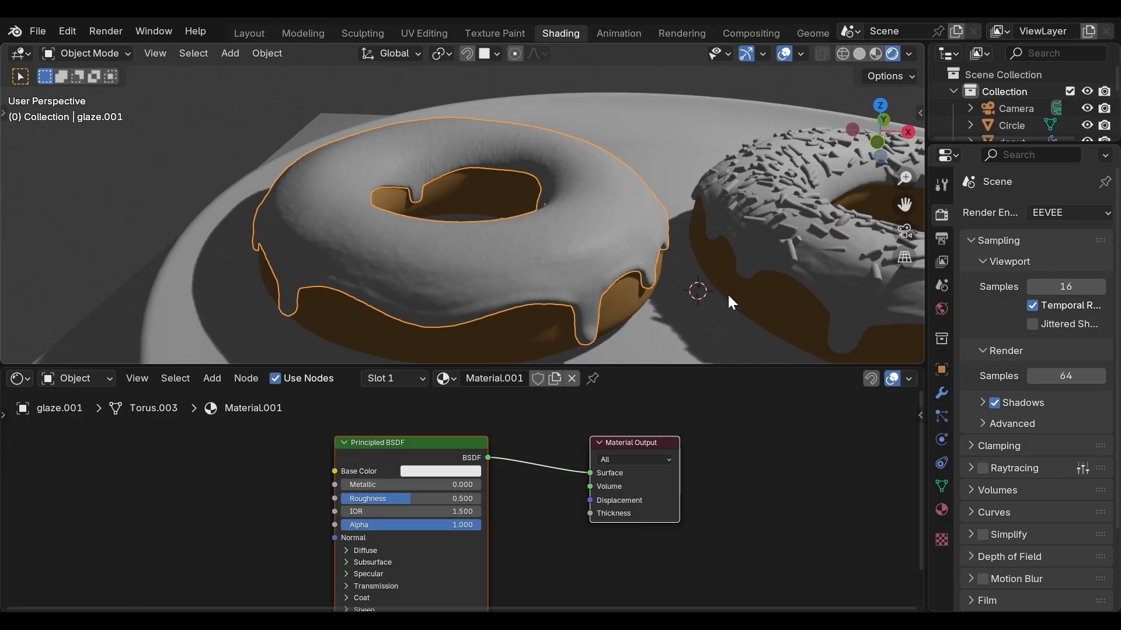
Look through the glaze shader's Specular and Coat settings and the render engine choices, ending in material preview shading.
click(346, 518)
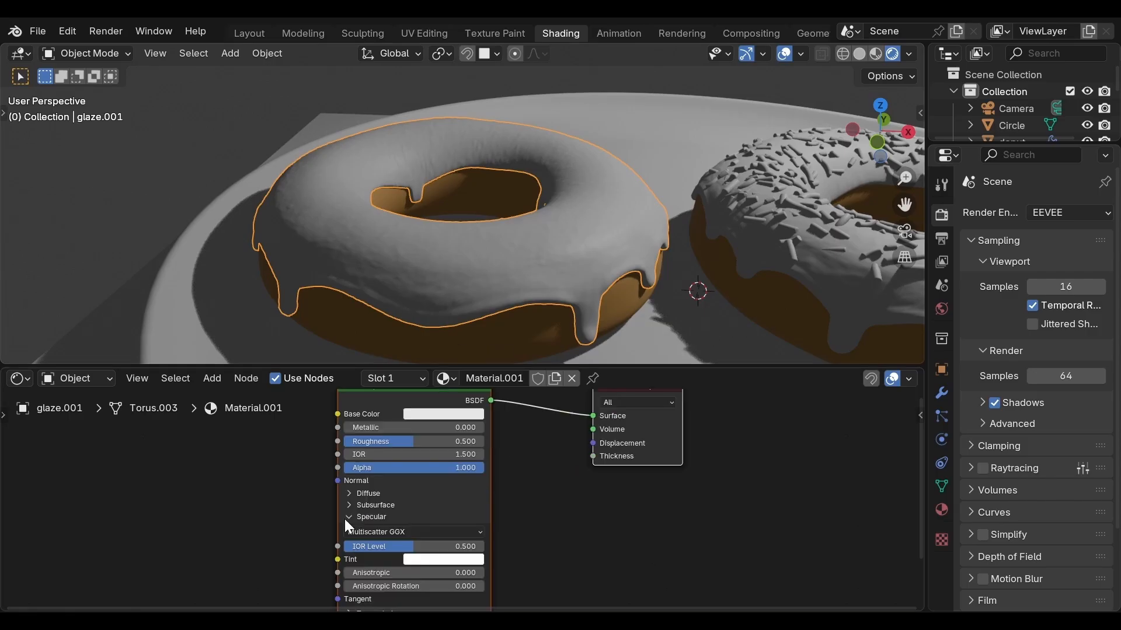
click(346, 517)
click(351, 541)
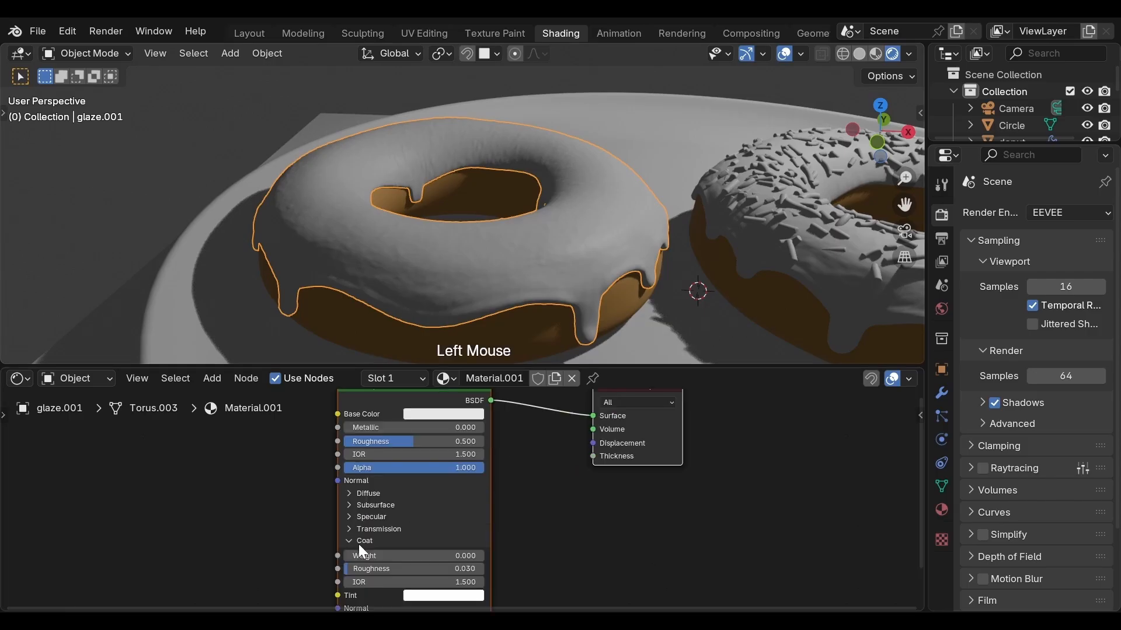
click(348, 542)
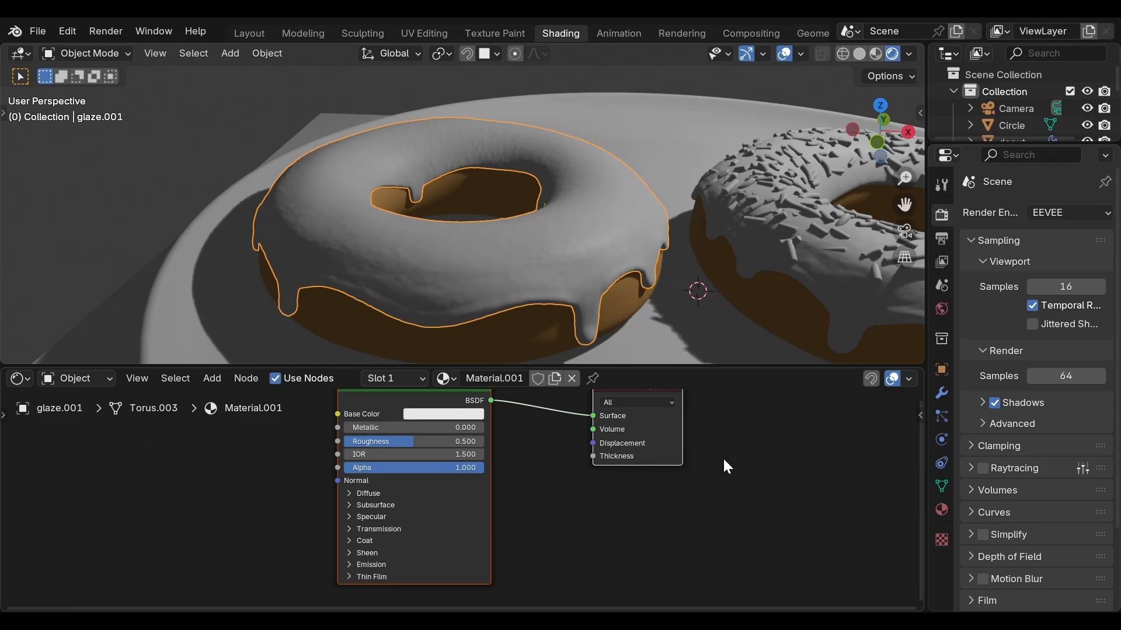
click(1104, 216)
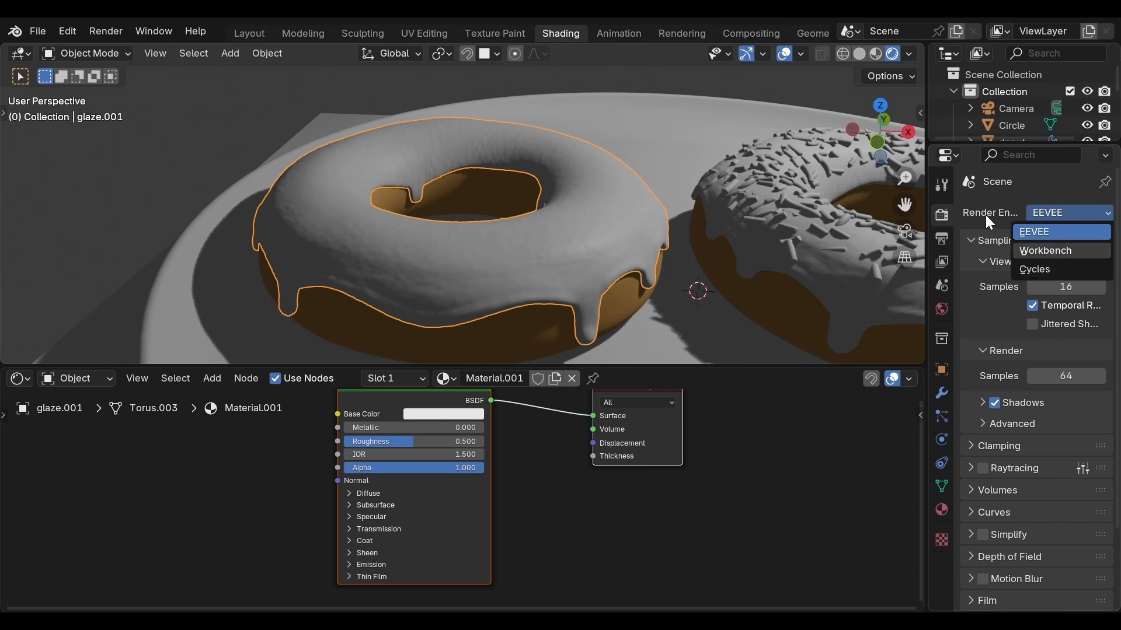
click(874, 54)
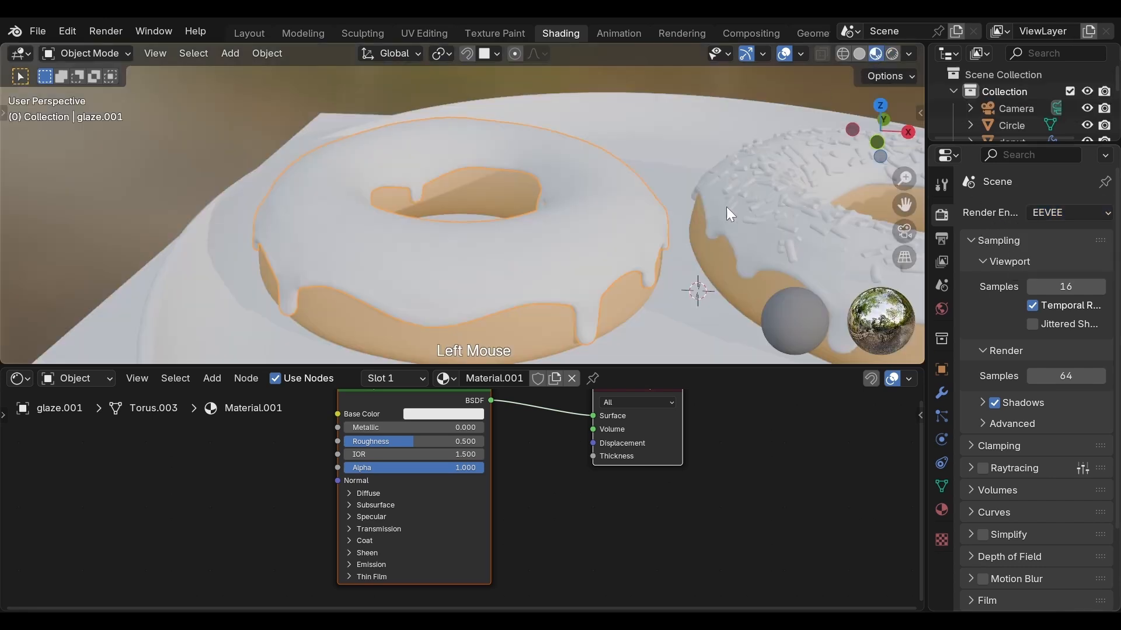
Give the glaze material a warm cream base color of about #E7D0AE and a roughness of 0.18.
click(447, 414)
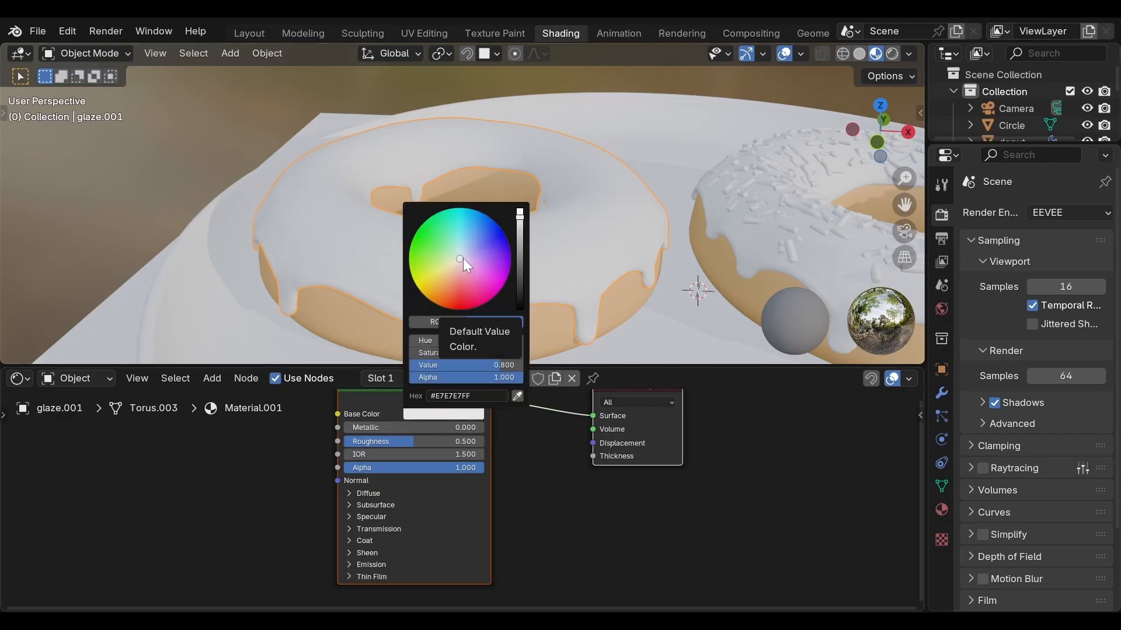
drag(463, 258, 453, 269)
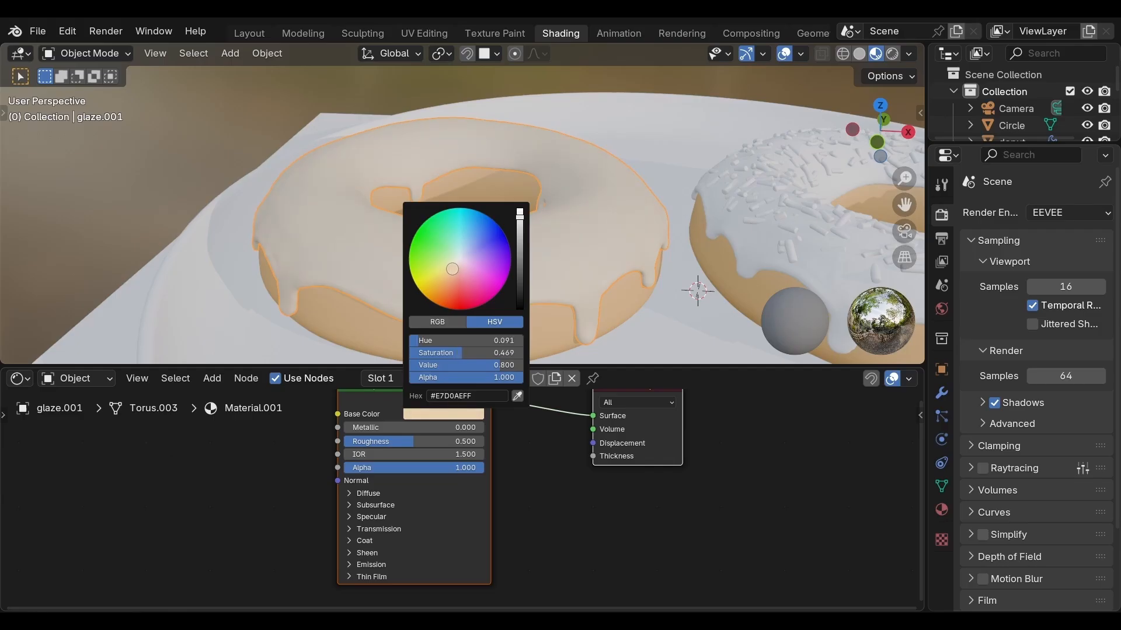
click(443, 444)
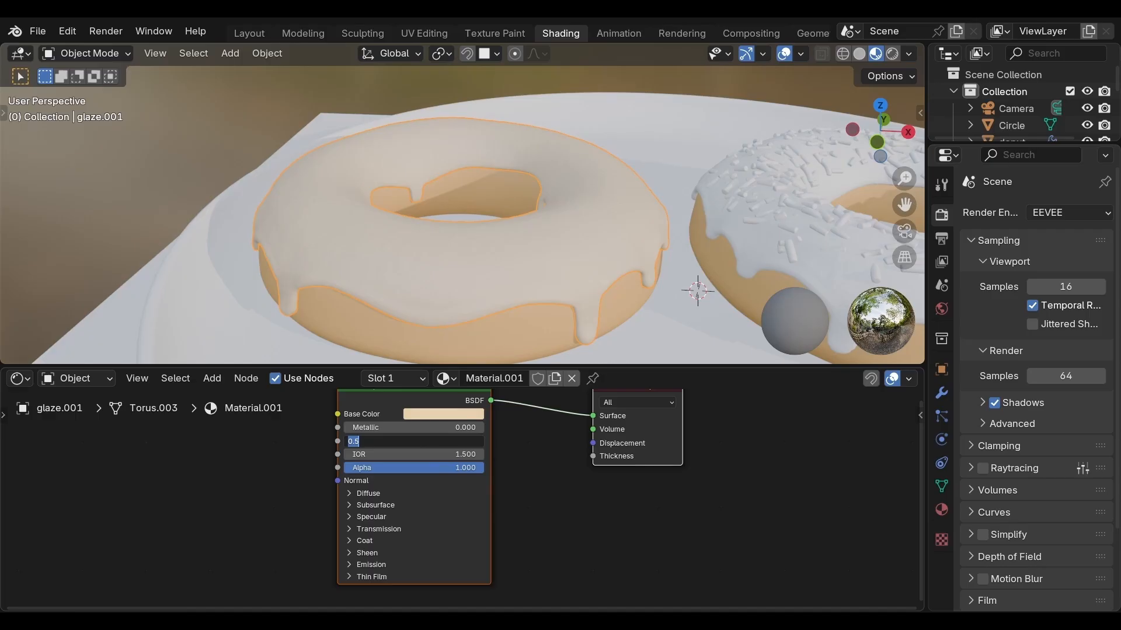
text(0.18)
key(Return)
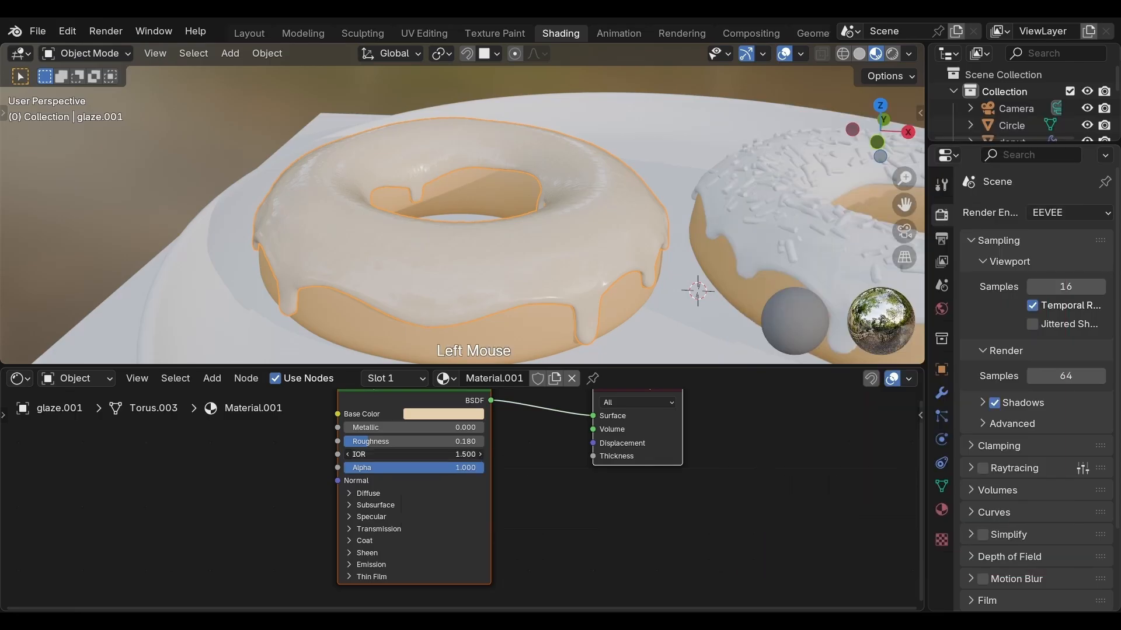
Set the IOR of the glaze material to 1.45.
click(425, 453)
key(BackSpace)
text(45)
key(Return)
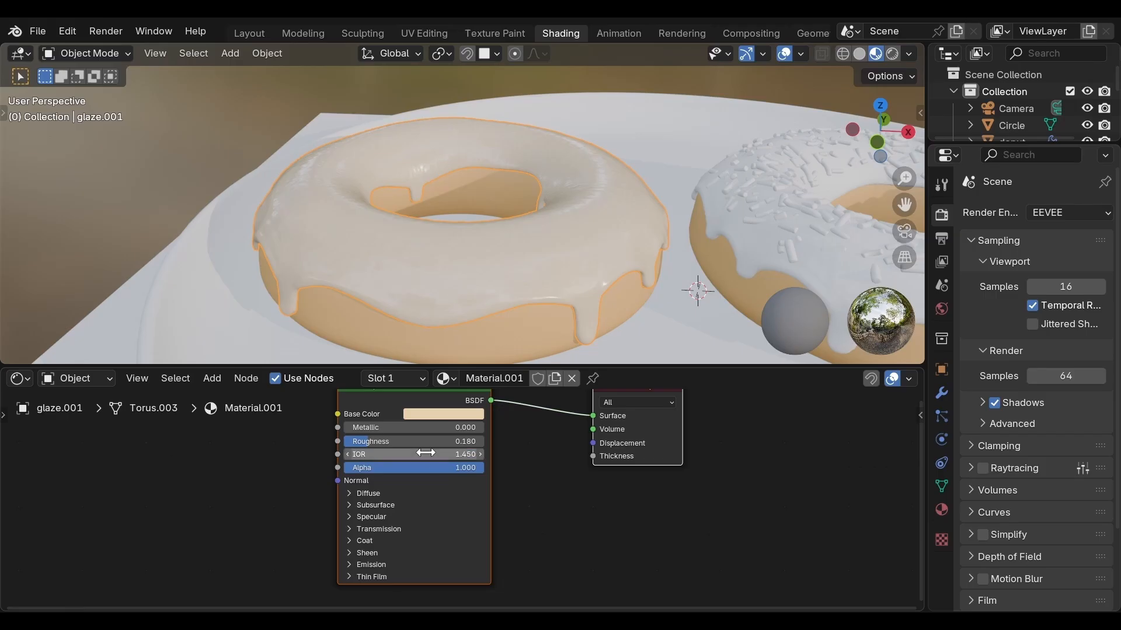
Set the Specular IOR Level of the glaze material to 0.55.
middle_drag(430, 483, 437, 426)
click(352, 459)
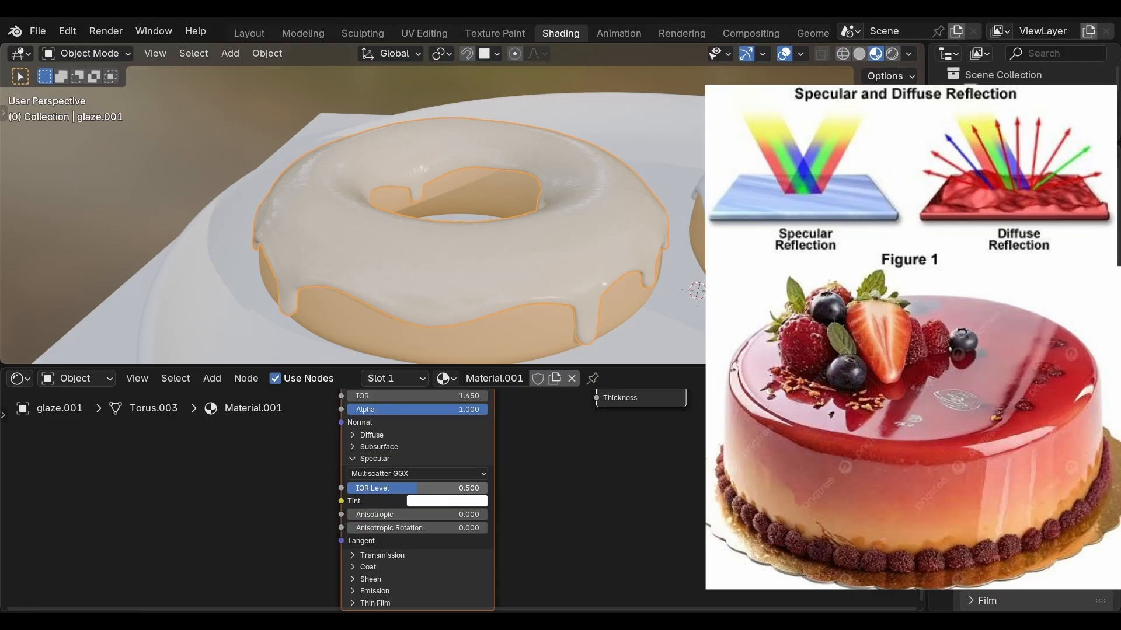
click(417, 488)
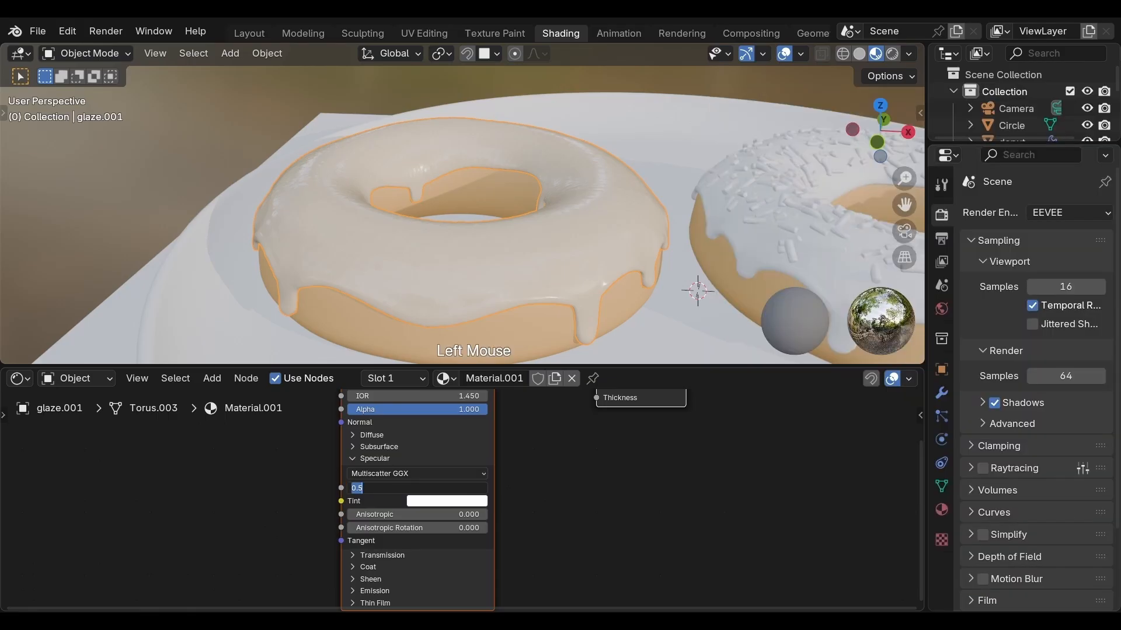
key(End)
text(5)
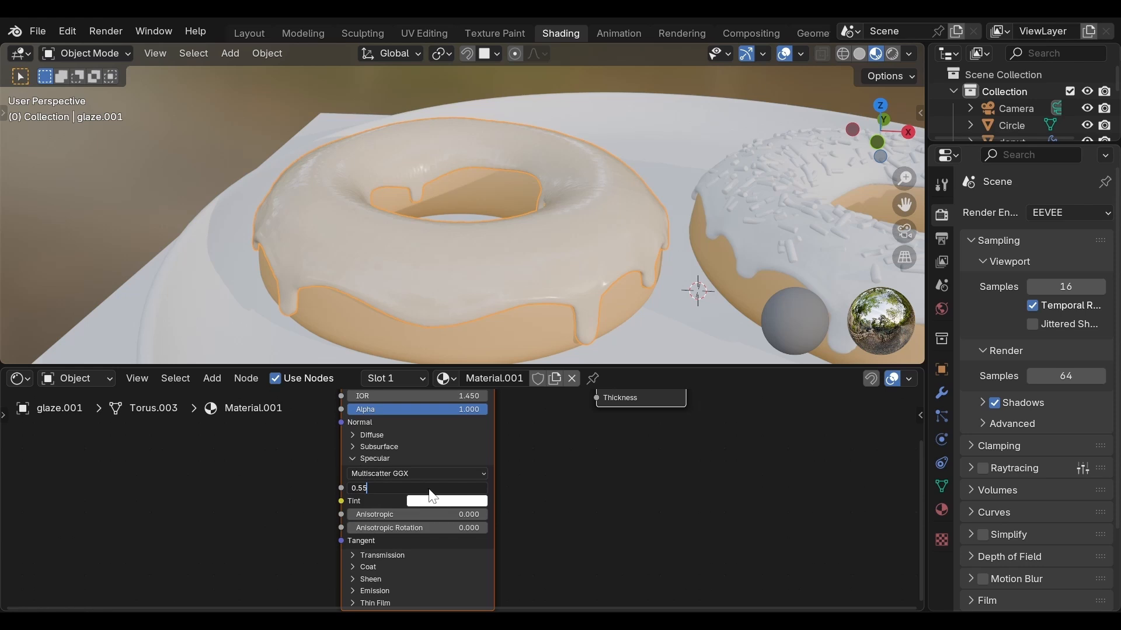
key(Return)
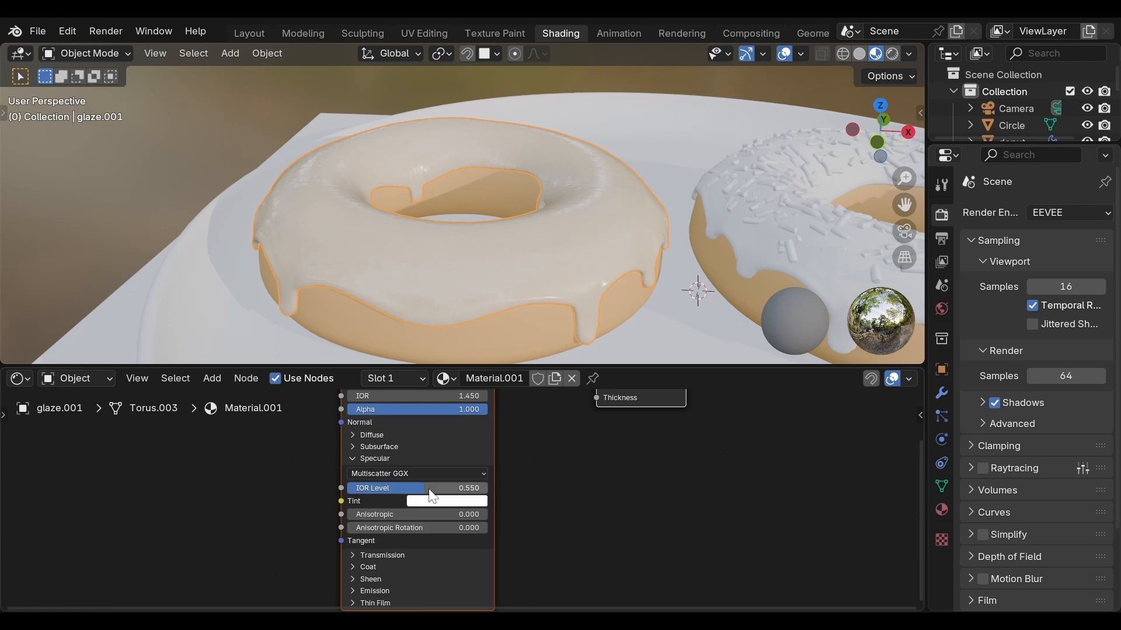
click(352, 458)
Give the glaze material a Coat weight of 0.35 and a Coat roughness of 0.08.
click(353, 484)
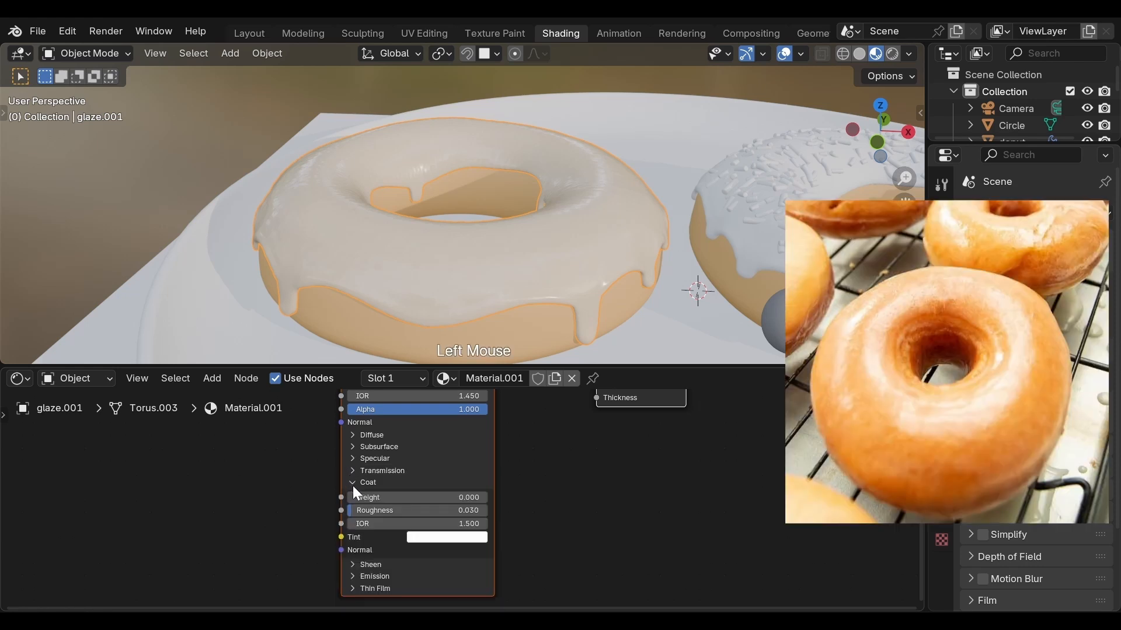
double_click(373, 498)
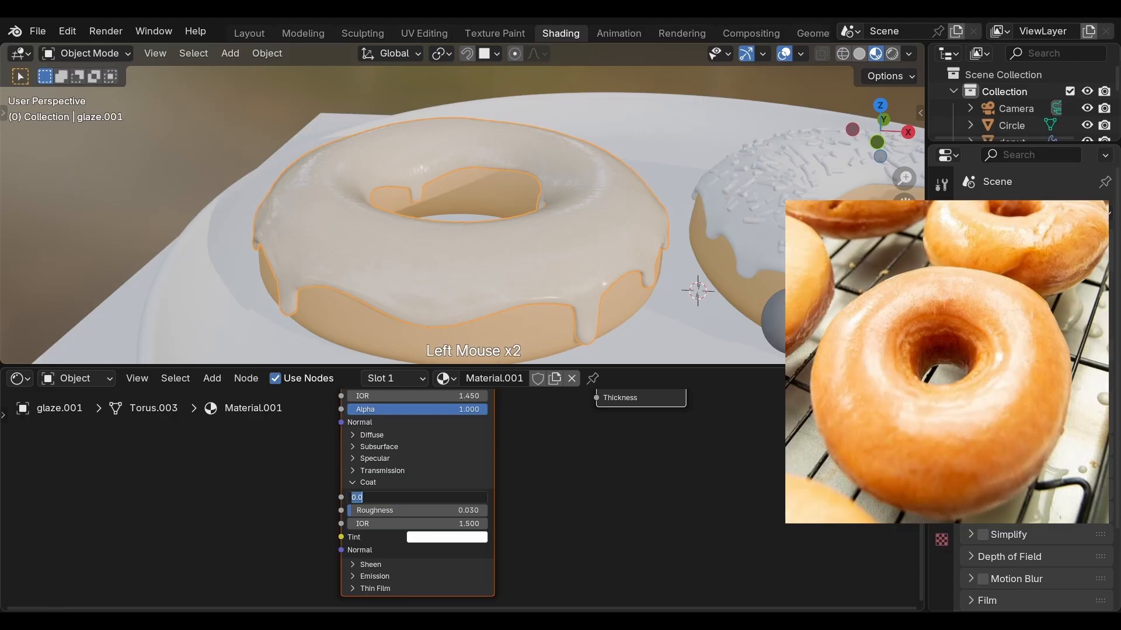
text(0)
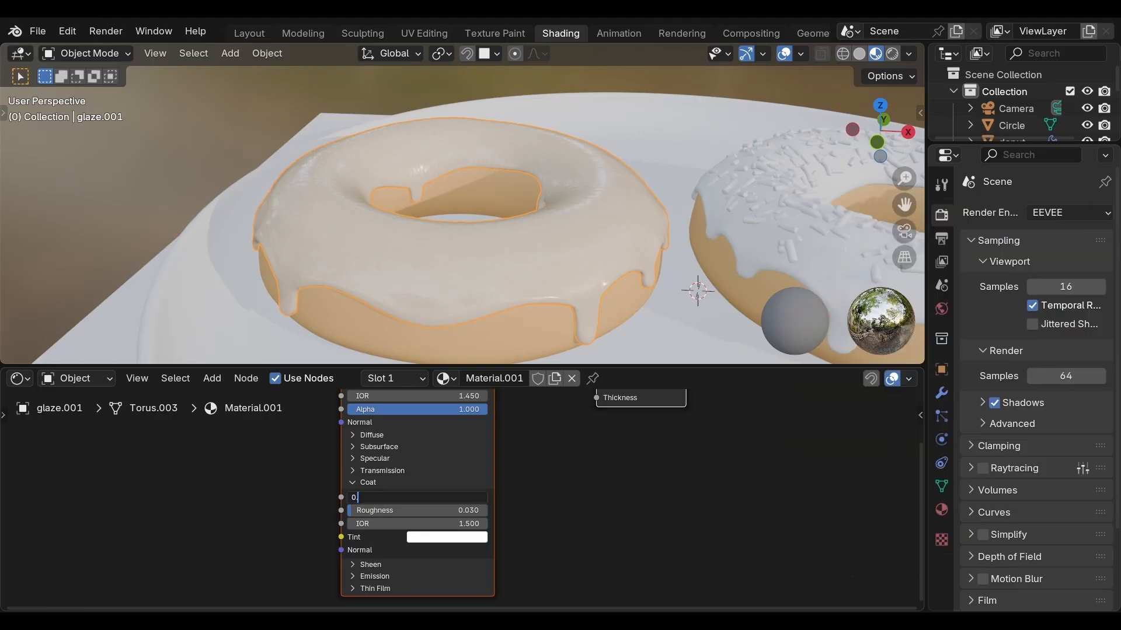
text(.35)
key(Return)
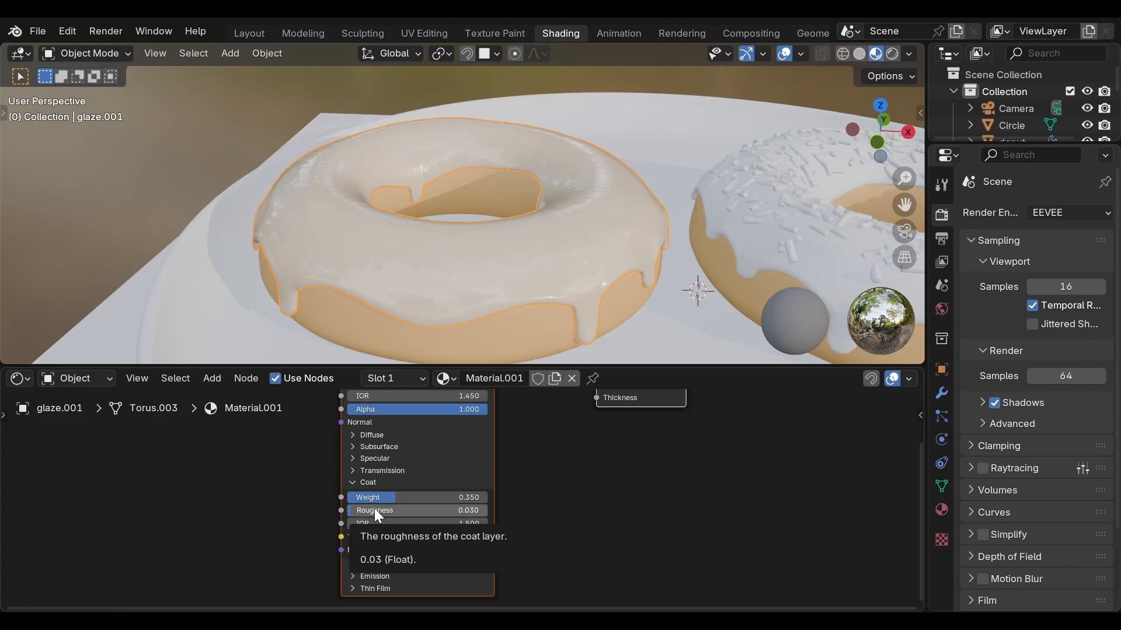
click(374, 510)
text(0.0)
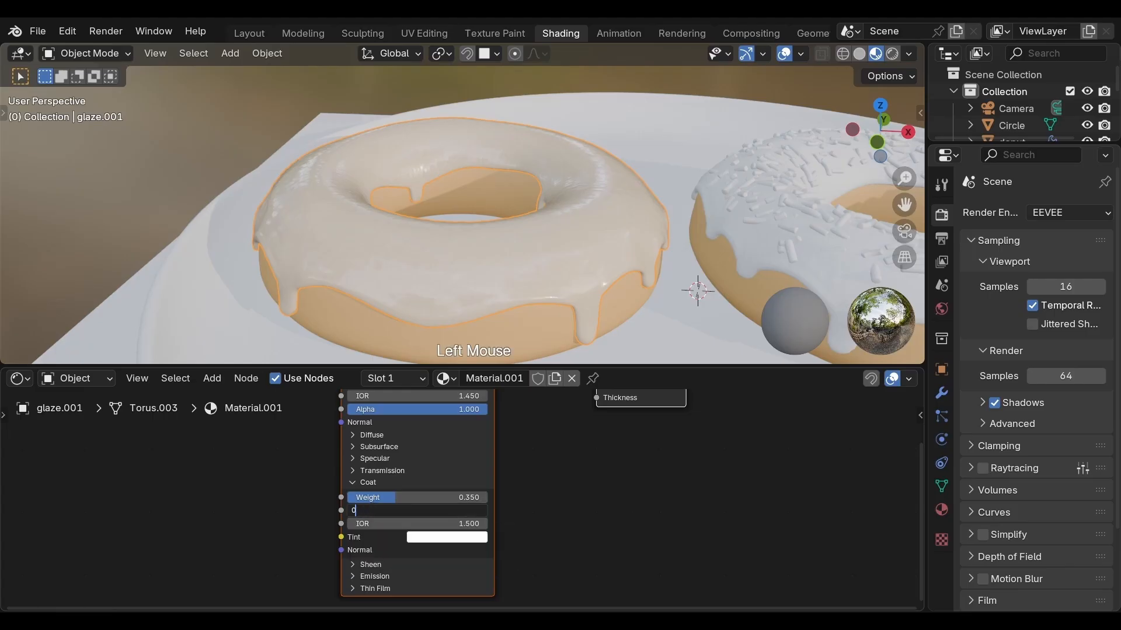
text(8)
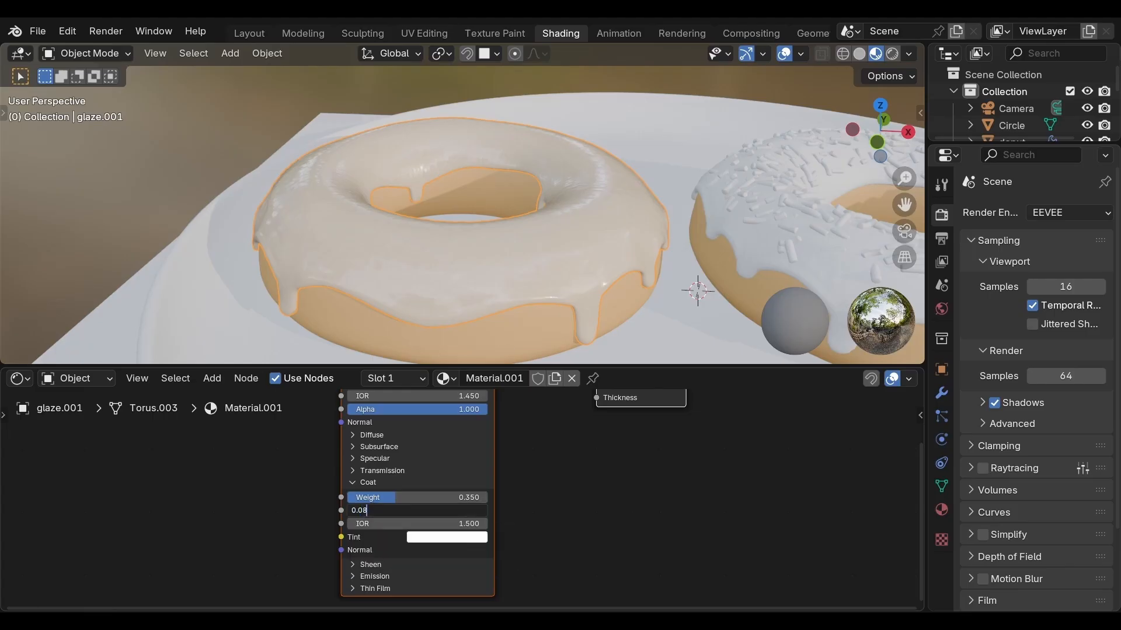
key(Return)
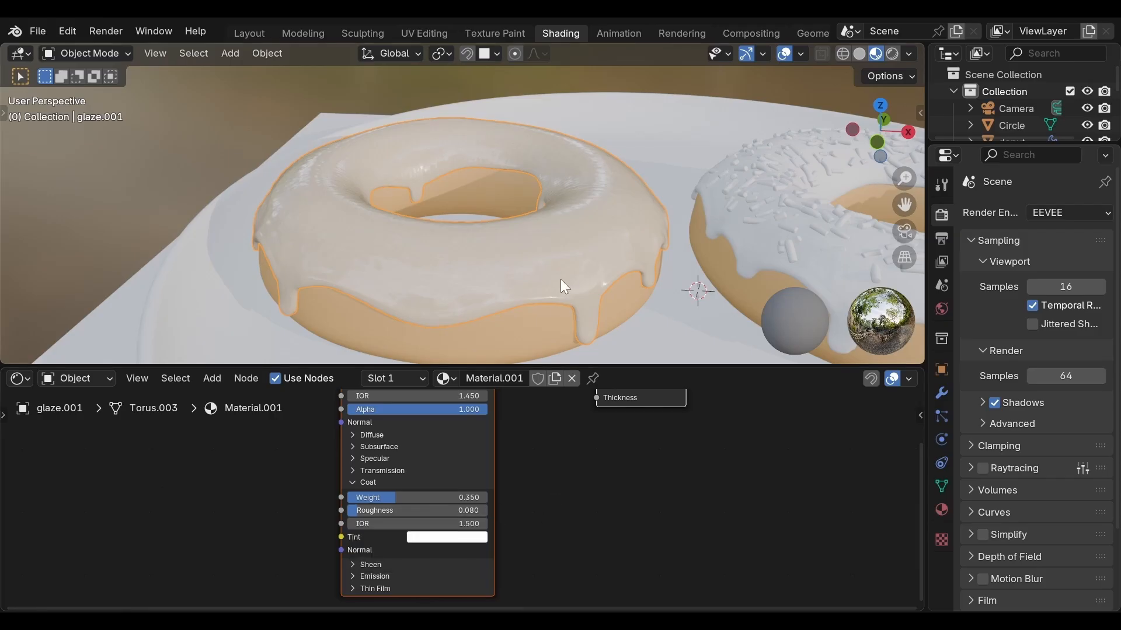
middle_drag(568, 260, 604, 293)
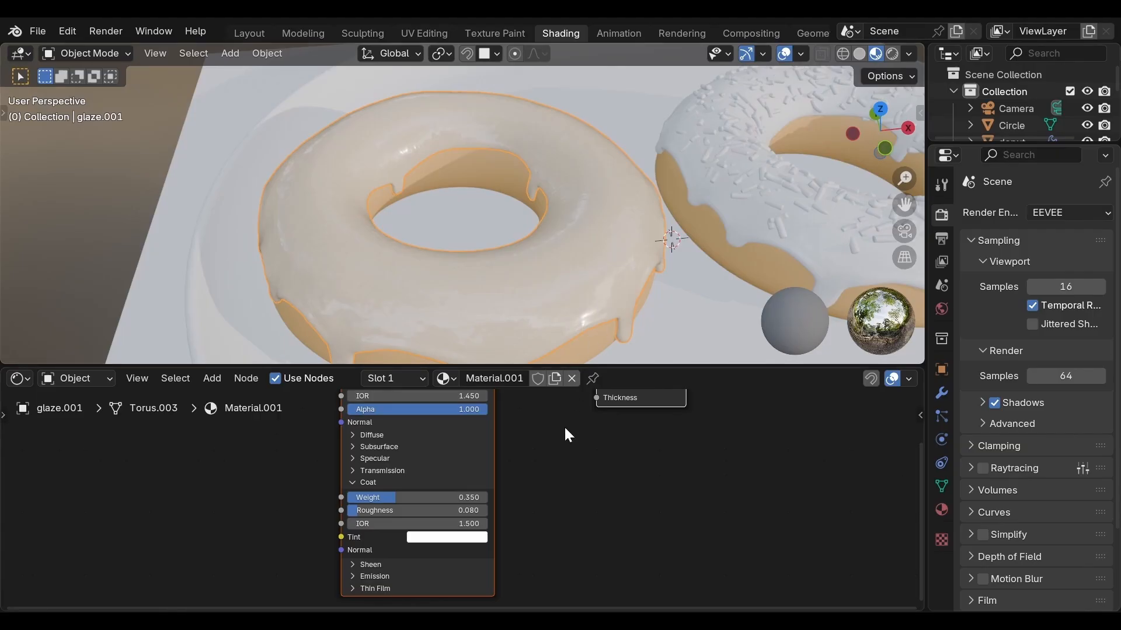
middle_drag(565, 429, 545, 501)
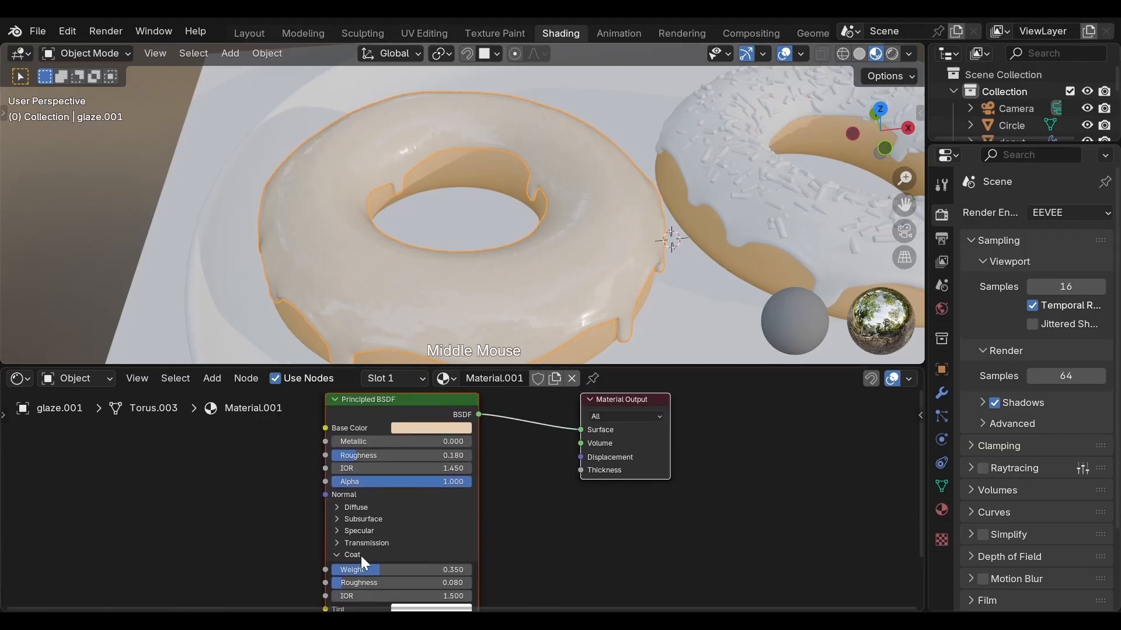
click(337, 555)
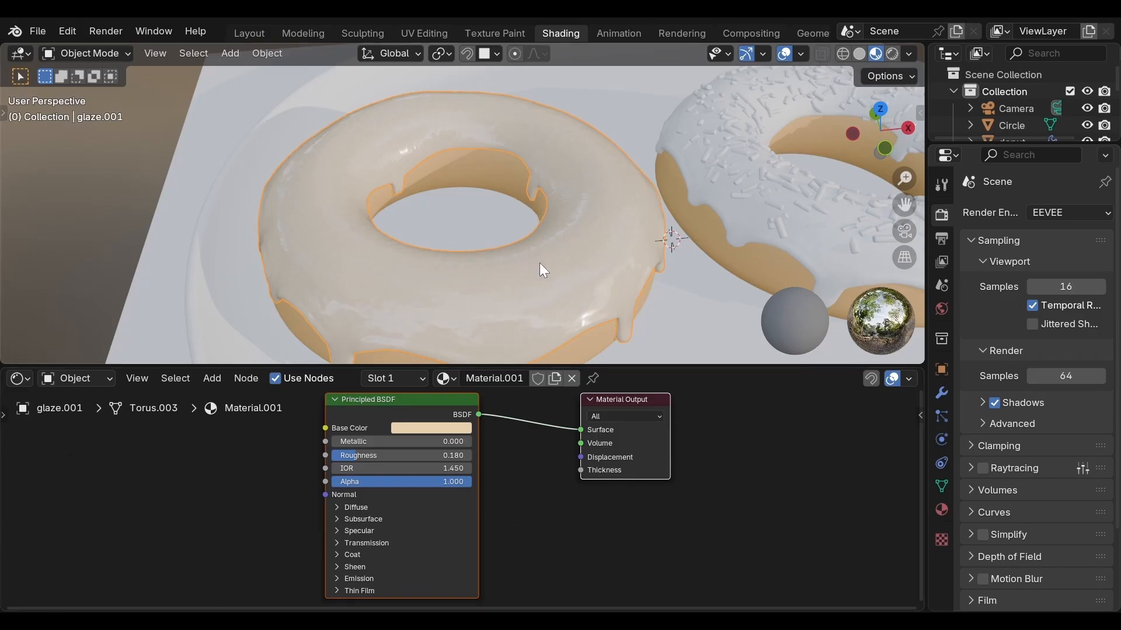
Add a Color Ramp node feeding the Roughness input of the glaze's Principled BSDF.
mouse_move(539, 263)
middle_down()
mouse_move(481, 267)
mouse_move(535, 279)
mouse_move(492, 293)
mouse_move(573, 272)
mouse_move(569, 261)
mouse_move(546, 278)
middle_up()
scroll(537, 283, down, 1)
scroll(549, 284, up, 2)
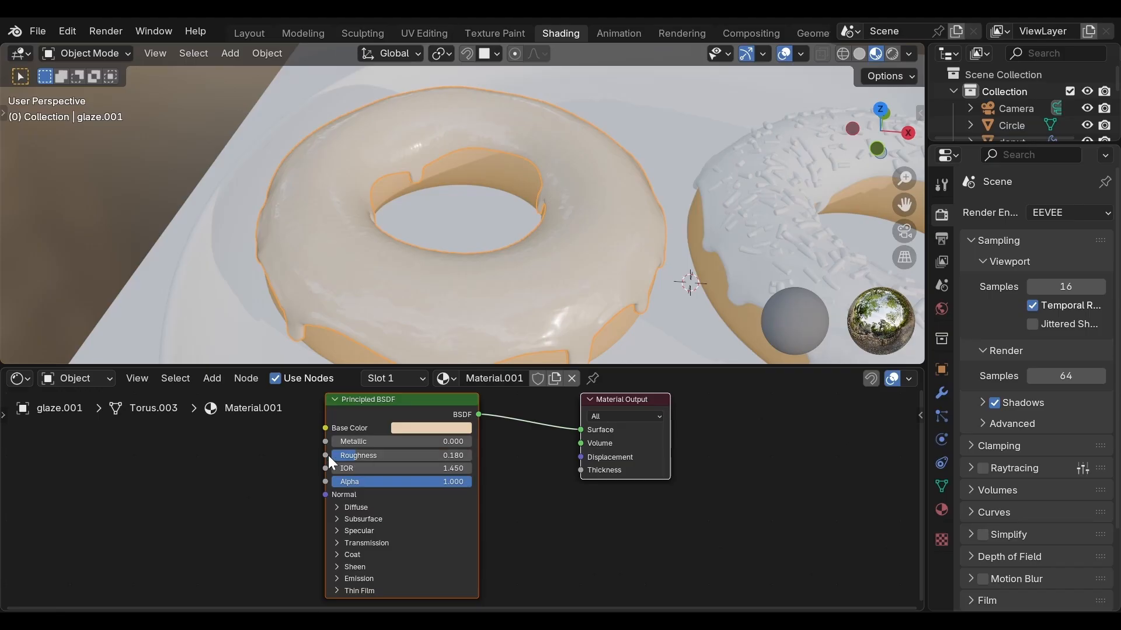
drag(325, 455, 290, 470)
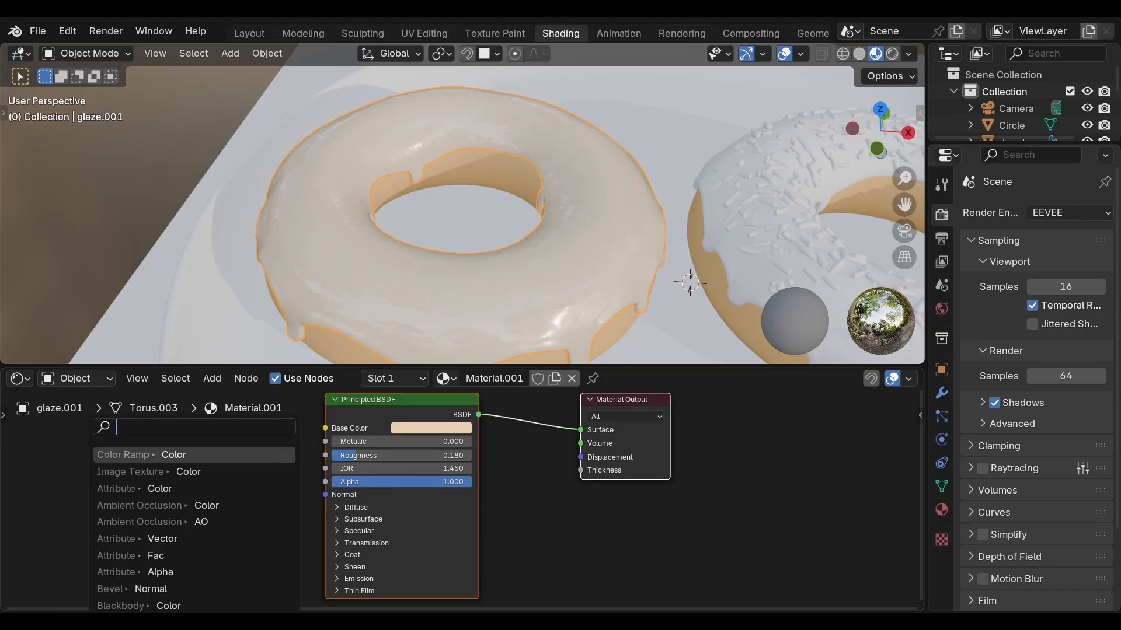
key(Return)
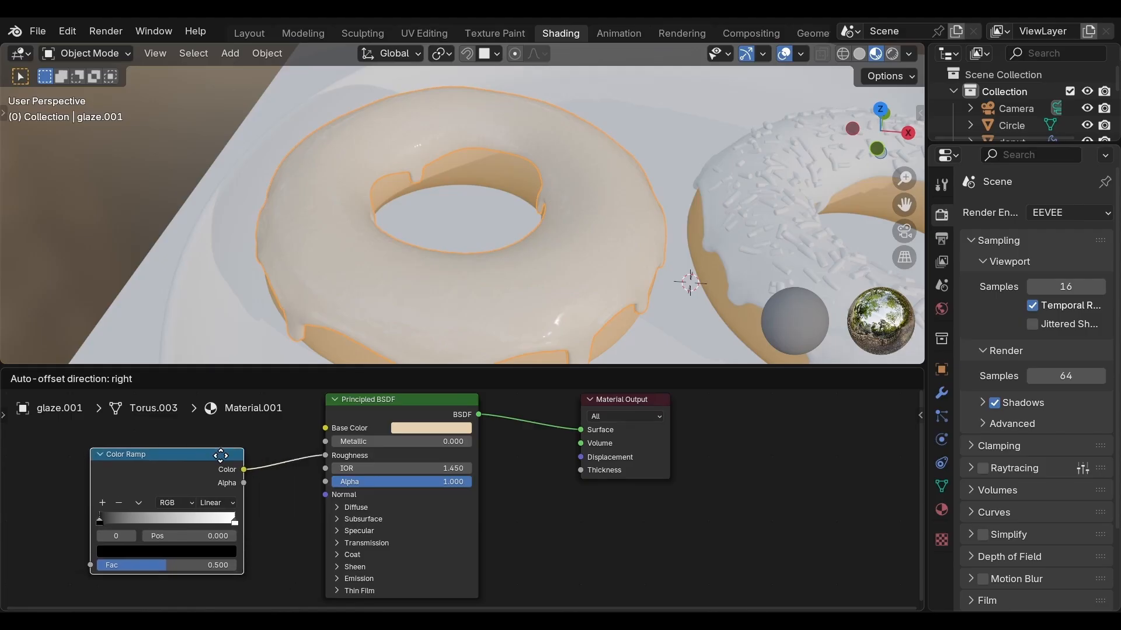
click(250, 458)
Add a Noise Texture node and connect its Fac output to the Color Ramp's Fac input.
key(shift+a)
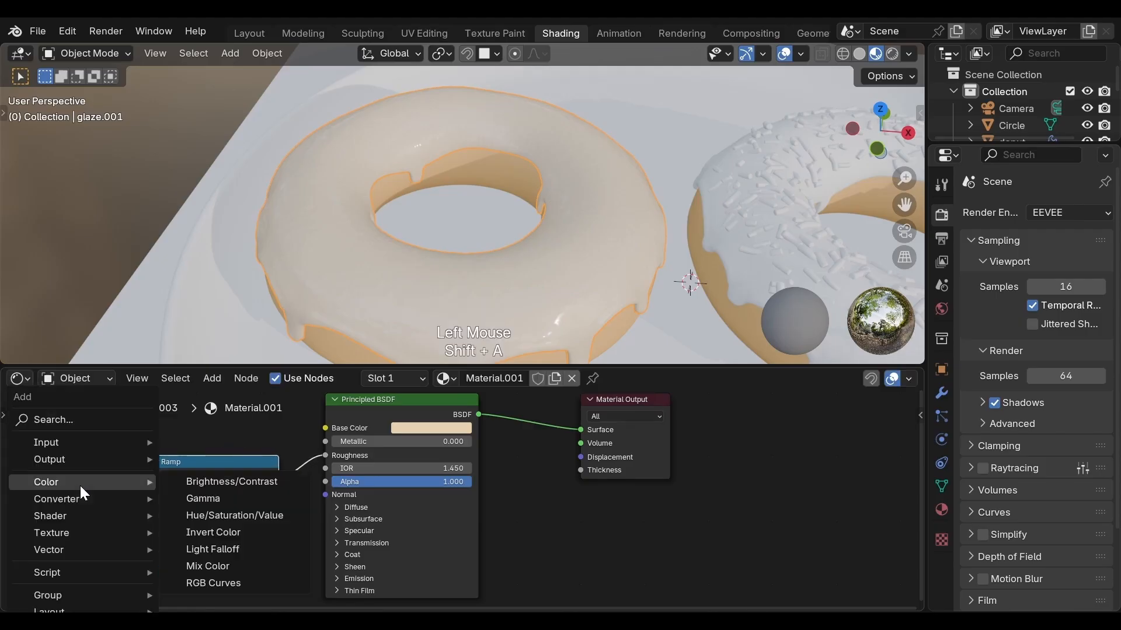
mouse_move(80, 522)
mouse_move(116, 533)
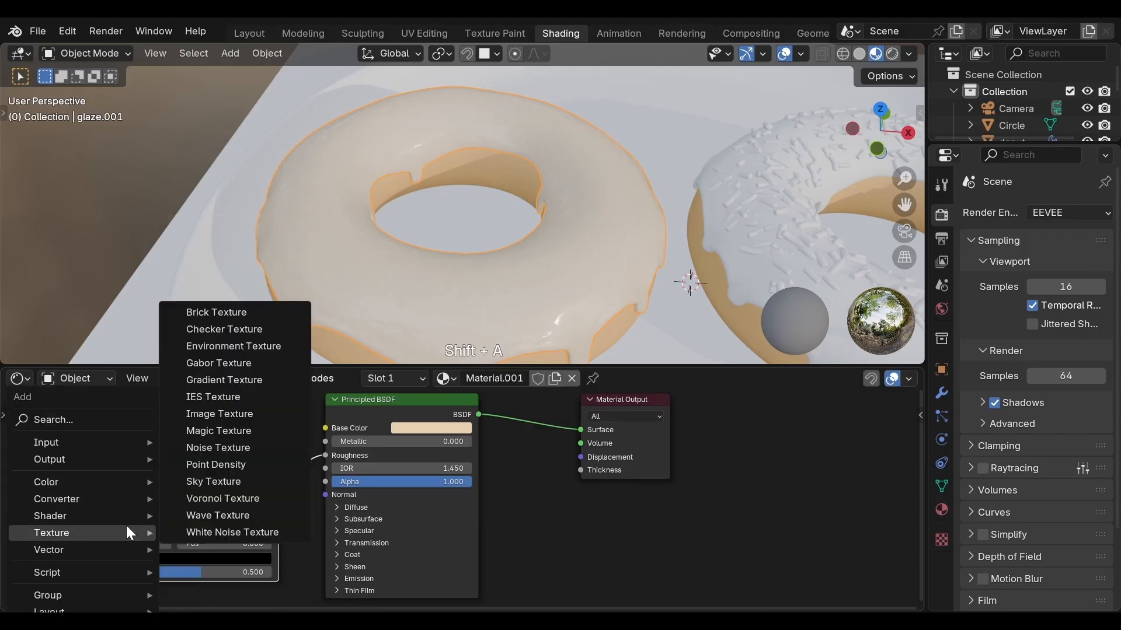
click(212, 451)
click(5, 429)
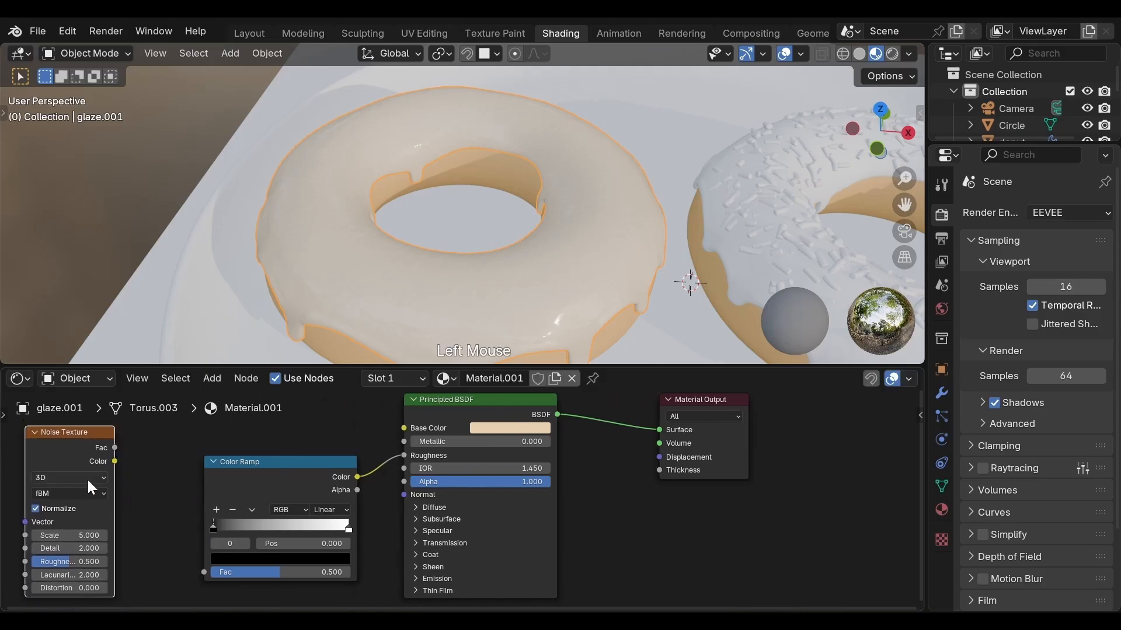
drag(111, 444, 192, 574)
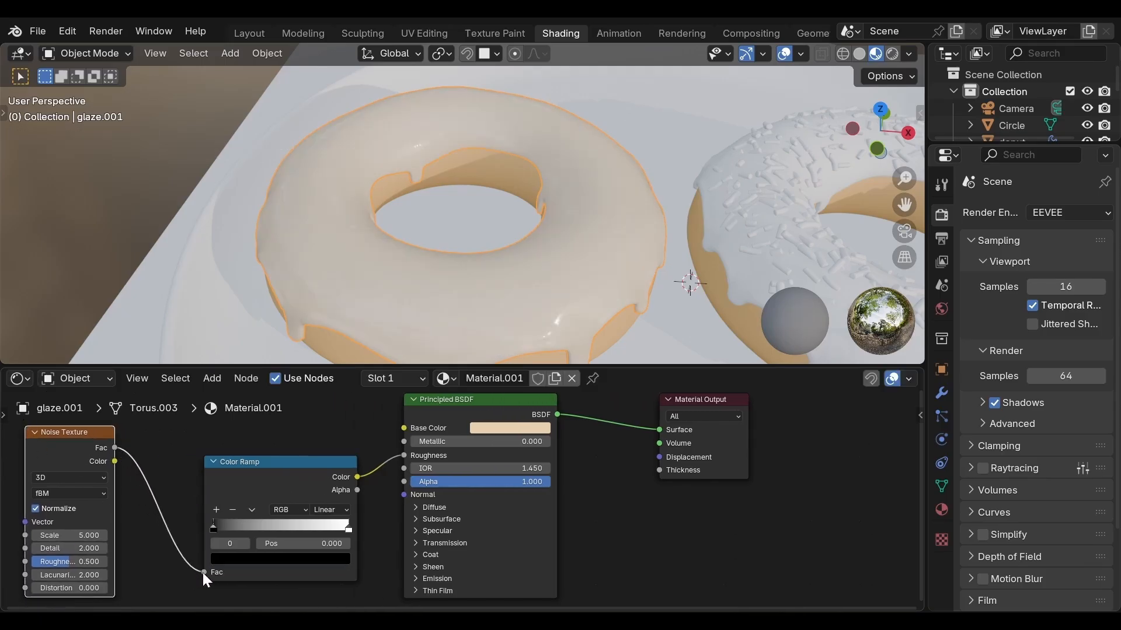
Move the Color Ramp's black stop slightly inward and its white stop to position 0.302.
click(212, 528)
drag(213, 529, 226, 527)
drag(225, 527, 226, 528)
drag(346, 531, 254, 527)
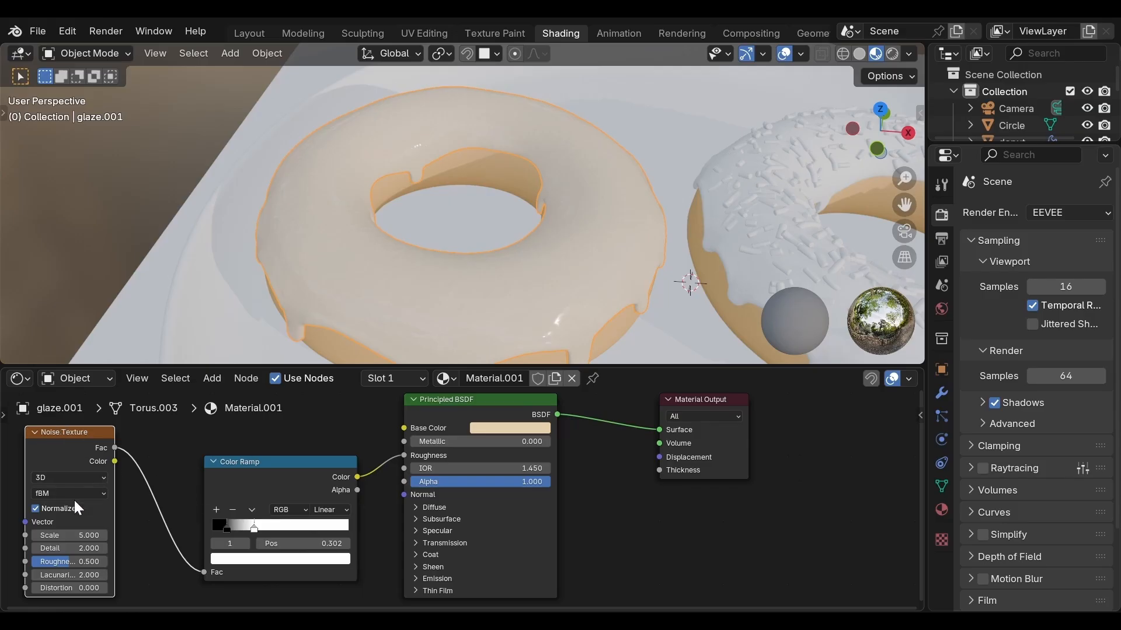
Set the Noise Texture's scale to 18, detail to 6 and roughness to 0.45.
click(70, 535)
text(18)
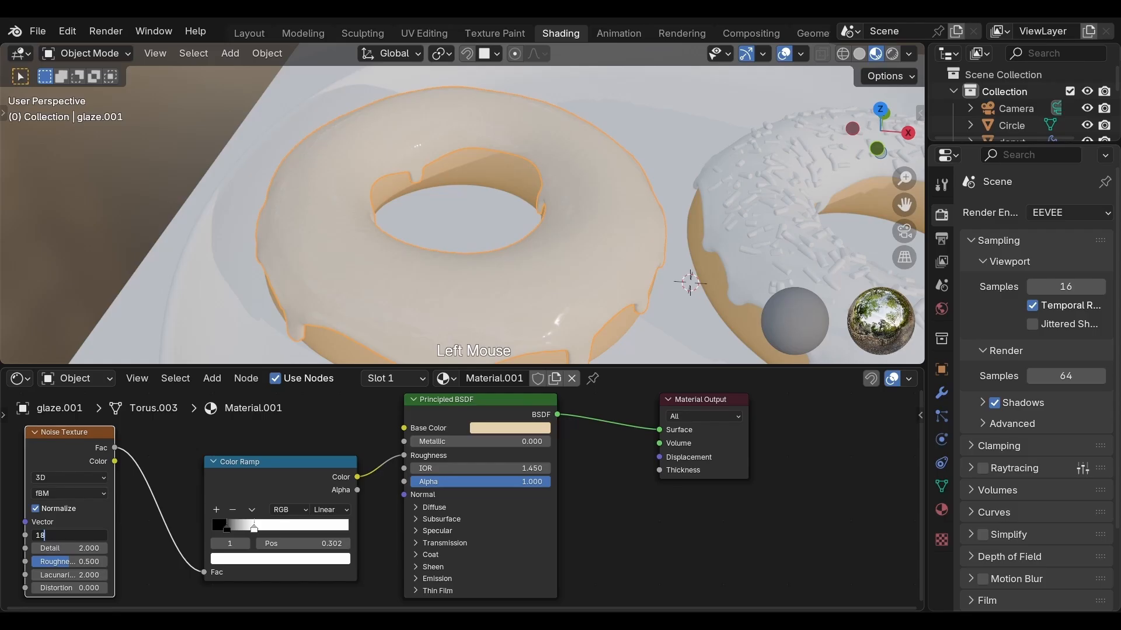
key(Return)
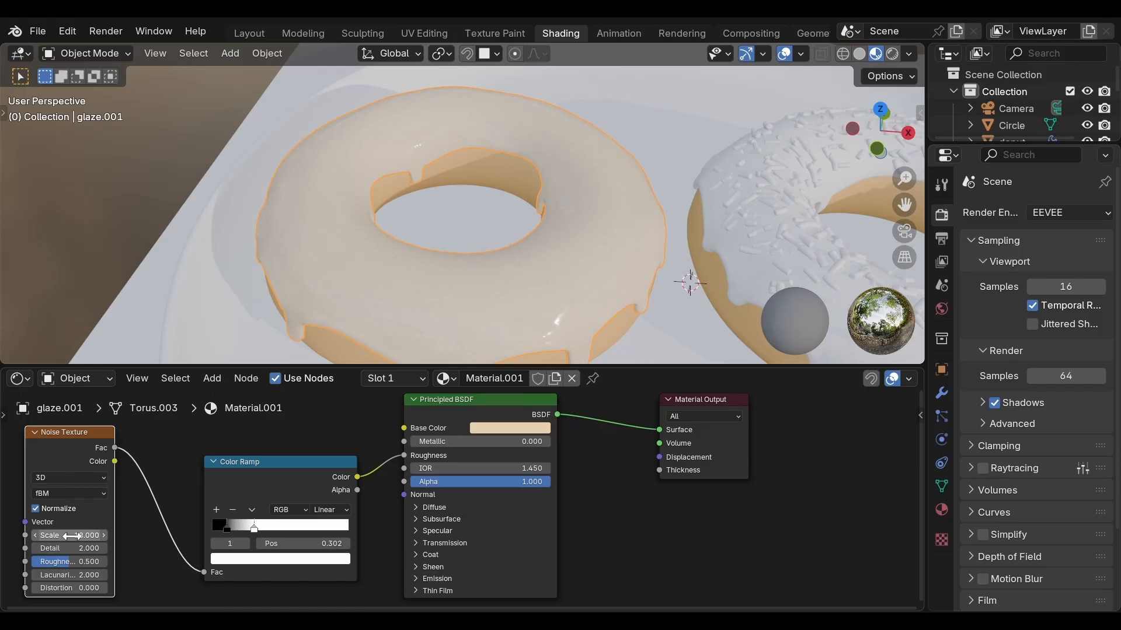
click(70, 548)
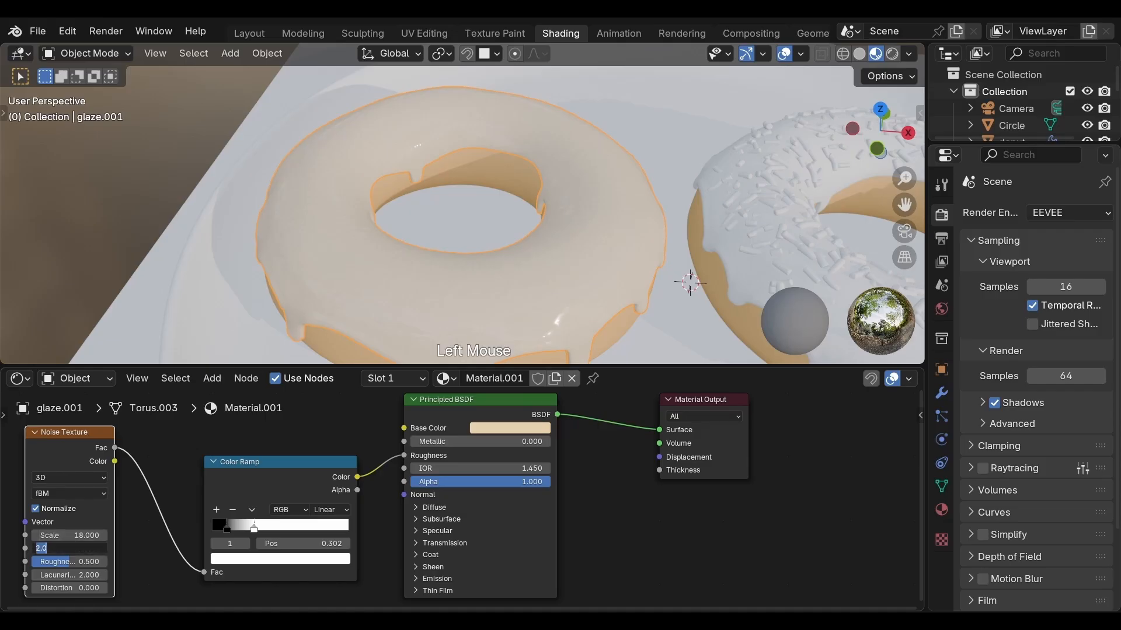
text(15)
key(Return)
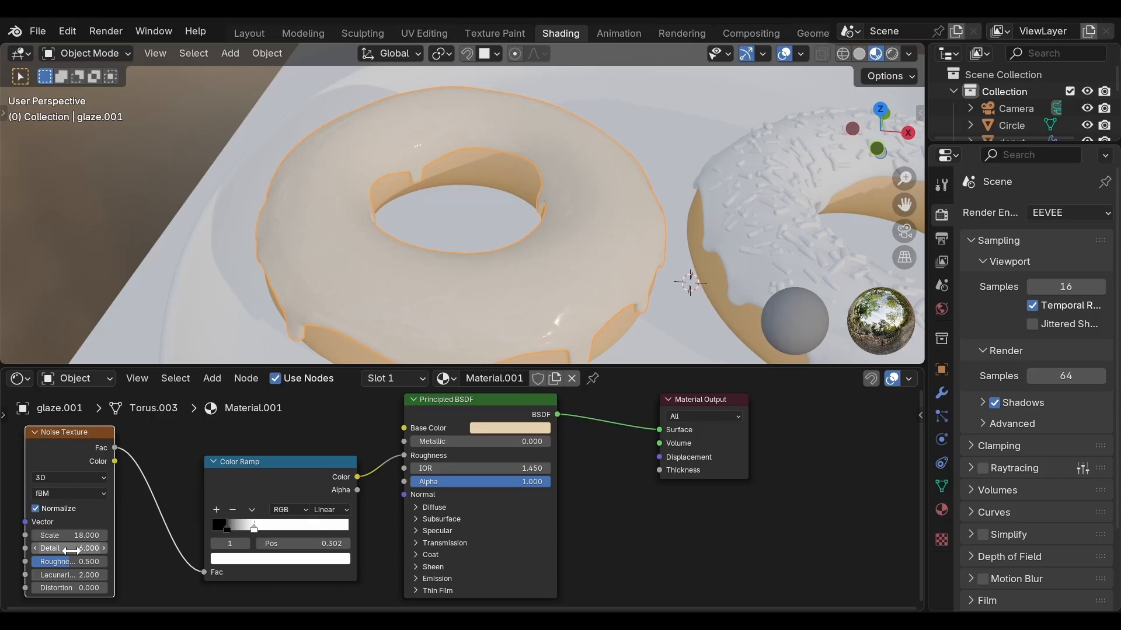
click(72, 561)
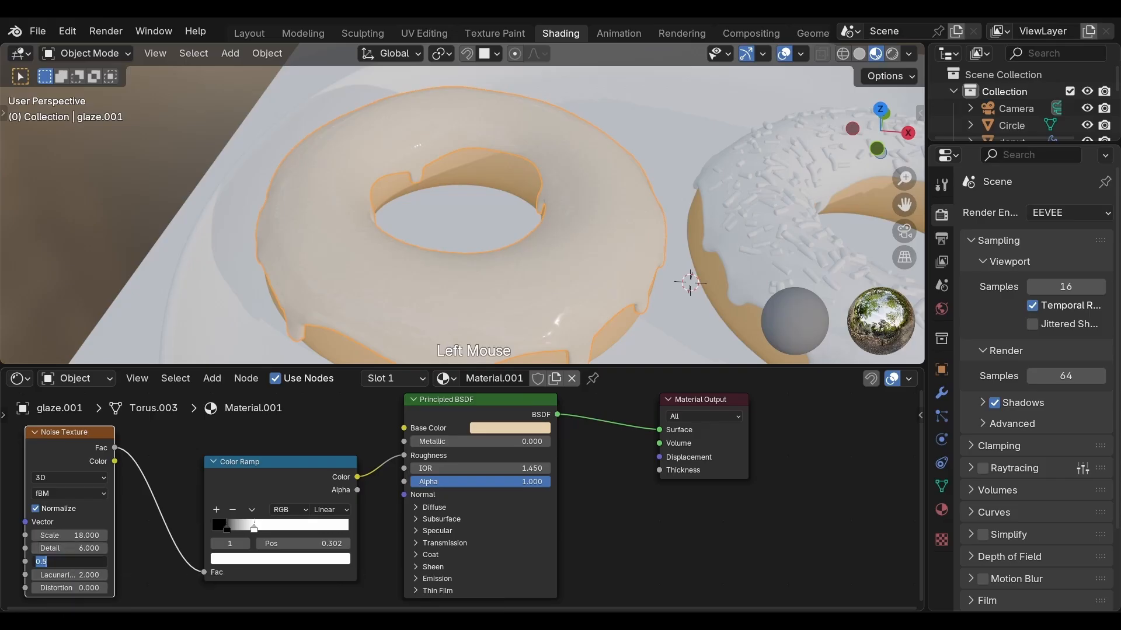
click(72, 561)
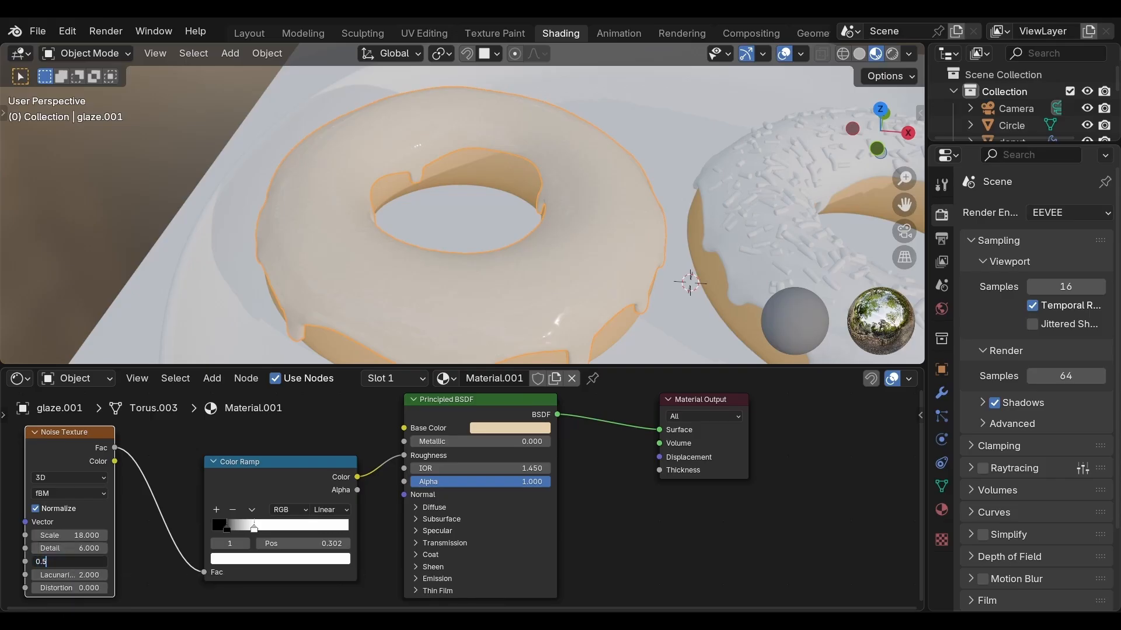
key(BackSpace)
text(450)
key(Return)
middle_drag(508, 234, 611, 260)
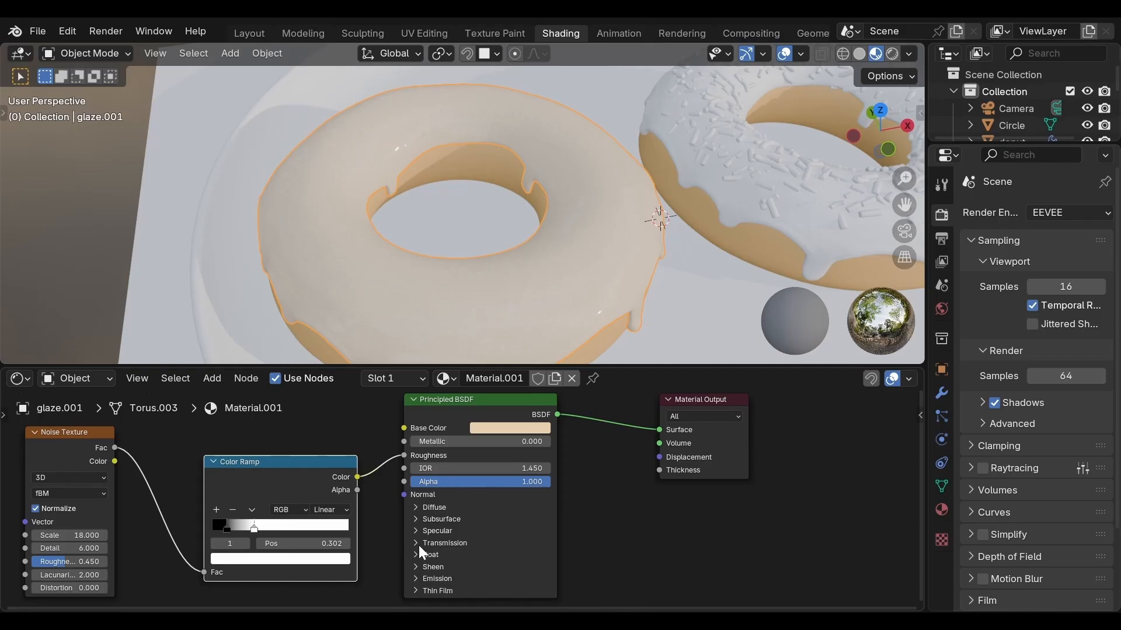
Try a very small Transmission weight on the glaze shader and look over its Subsurface settings.
click(417, 544)
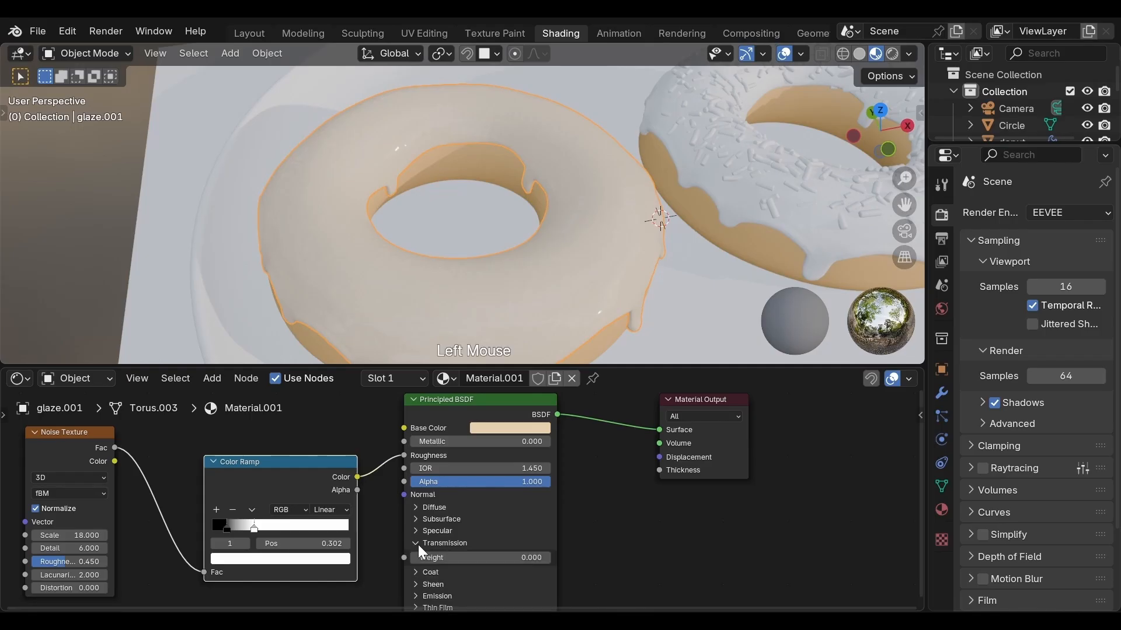
mouse_move(418, 560)
mouse_down()
mouse_move(503, 559)
mouse_move(411, 559)
mouse_up()
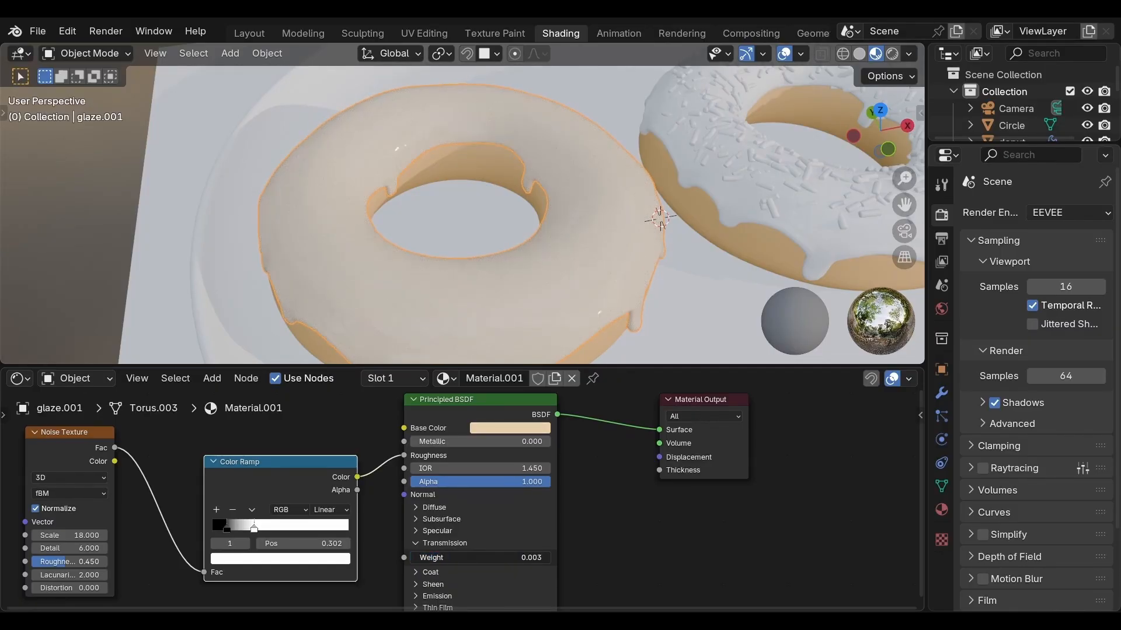
click(415, 543)
click(415, 520)
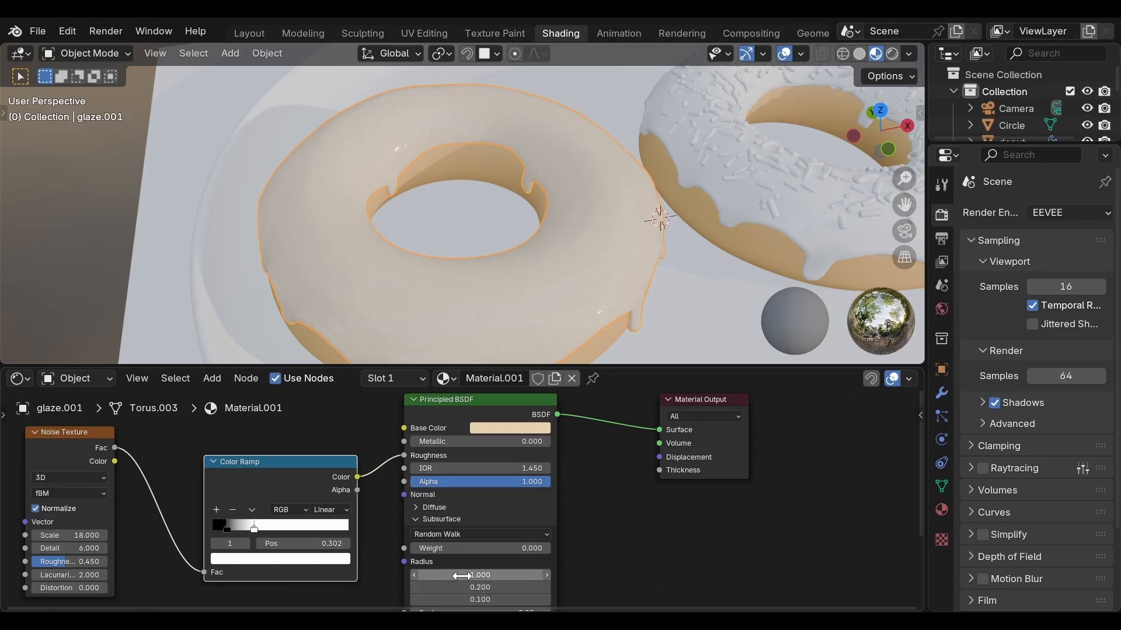
click(422, 520)
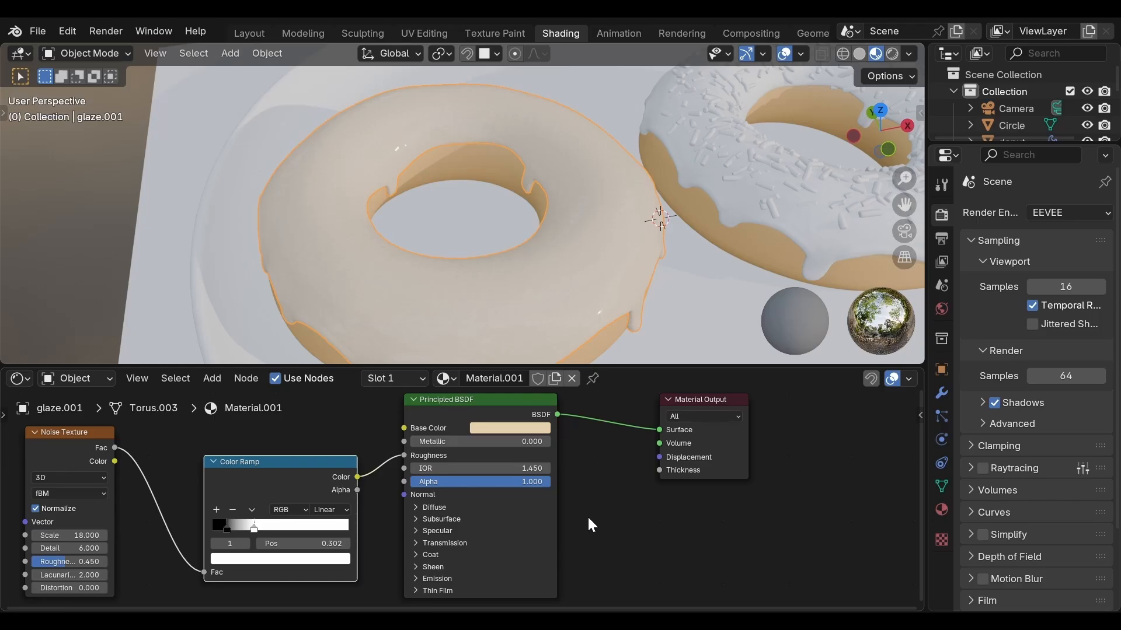
Select the sprinkled donut's glaze and set the density in its Geometry Nodes modifier to 0 to clear the sprinkles.
scroll(623, 512, down, 3)
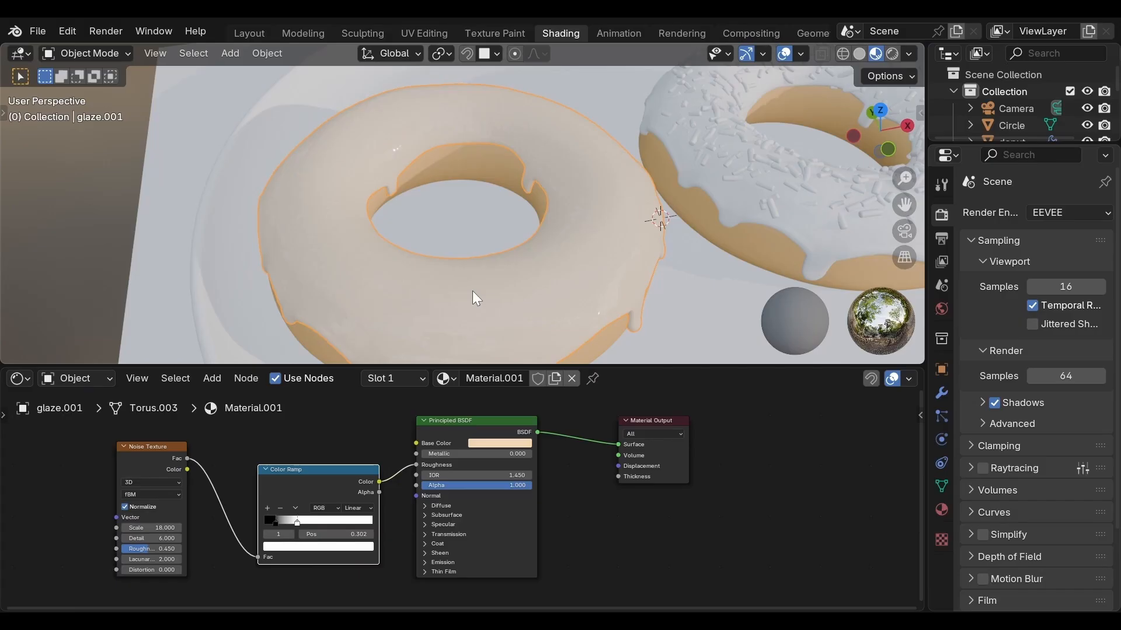
click(788, 181)
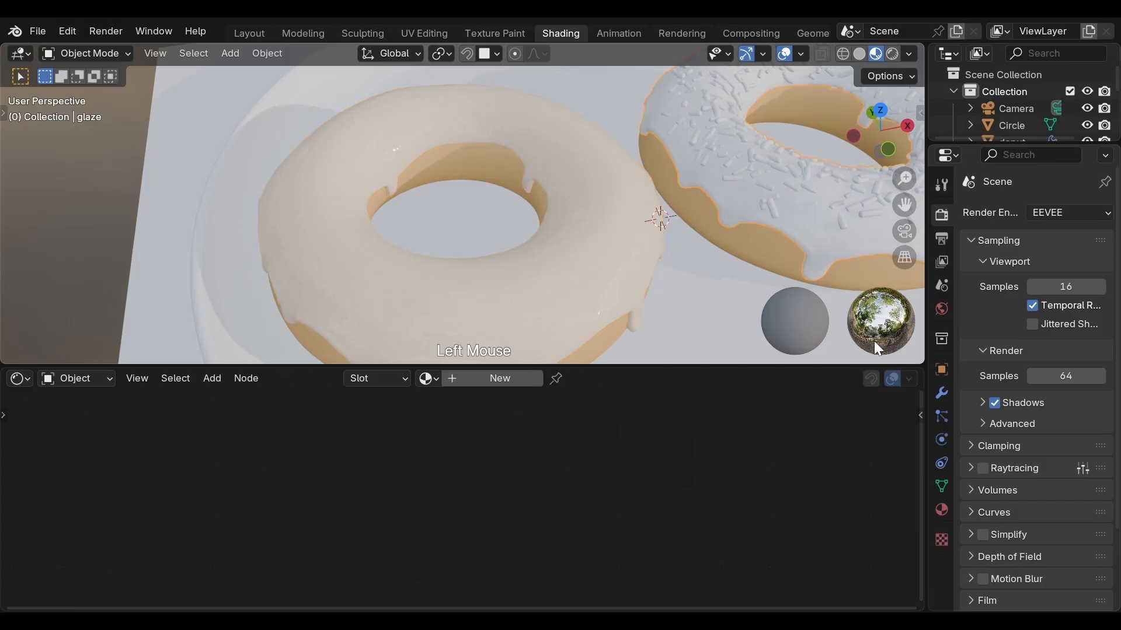
click(943, 394)
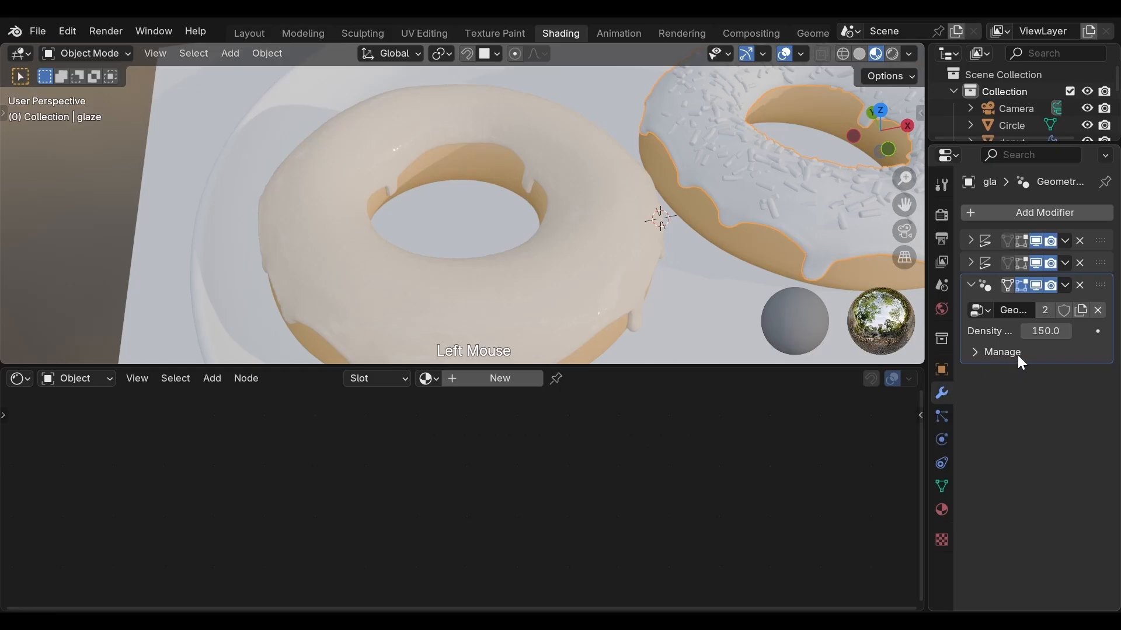
click(1041, 331)
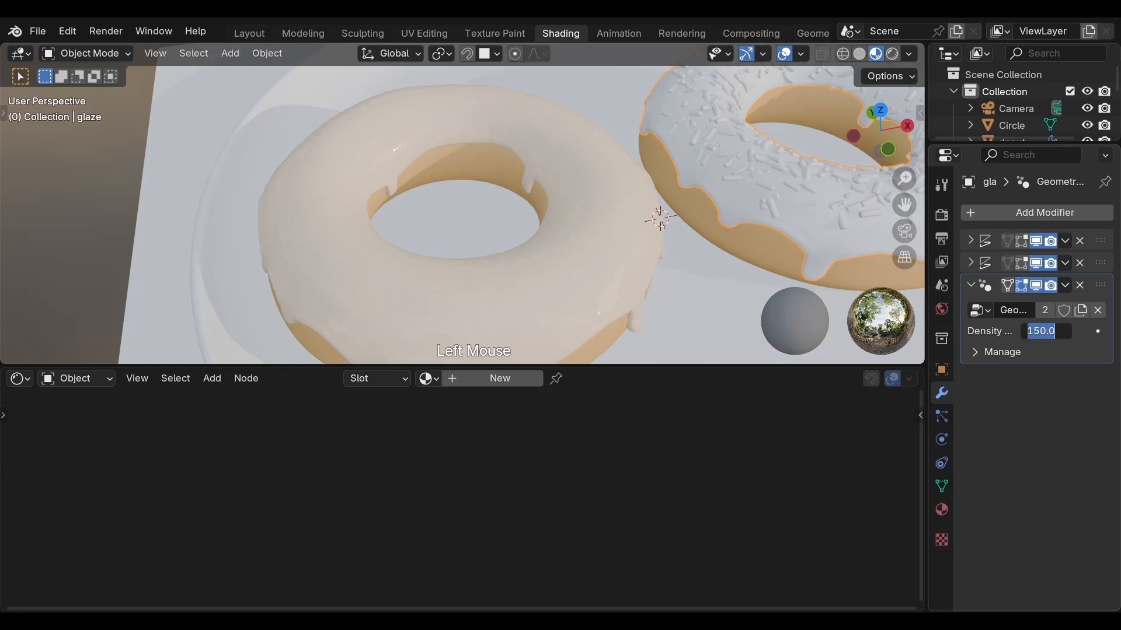
text(0)
key(Return)
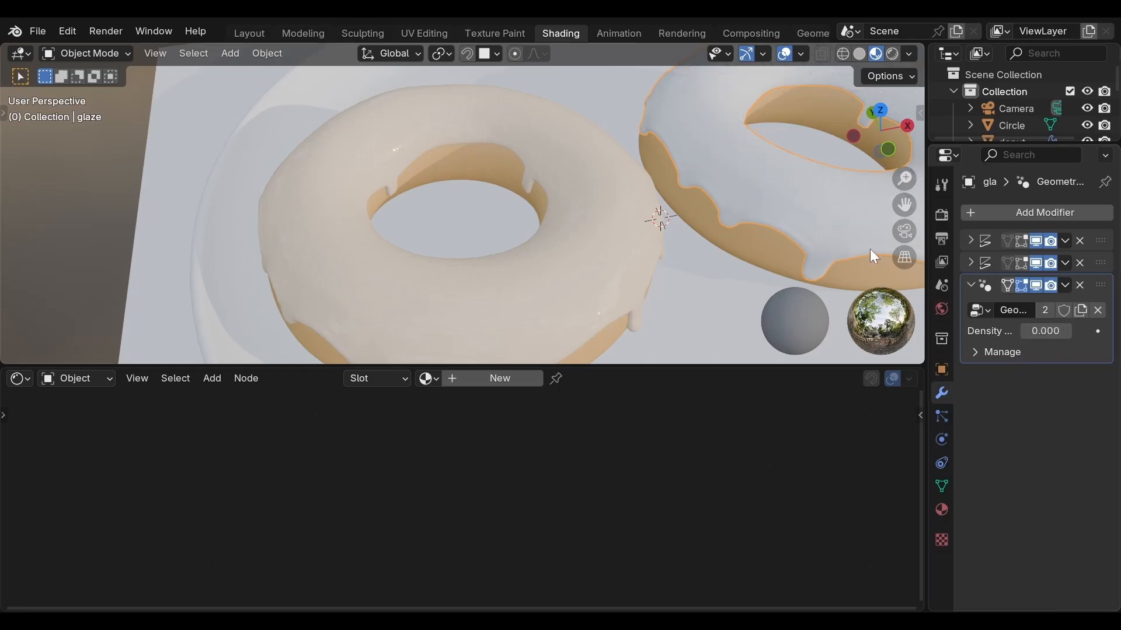
Create a new material on the cleared donut's glaze.
scroll(839, 235, down, 5)
scroll(448, 182, up, 2)
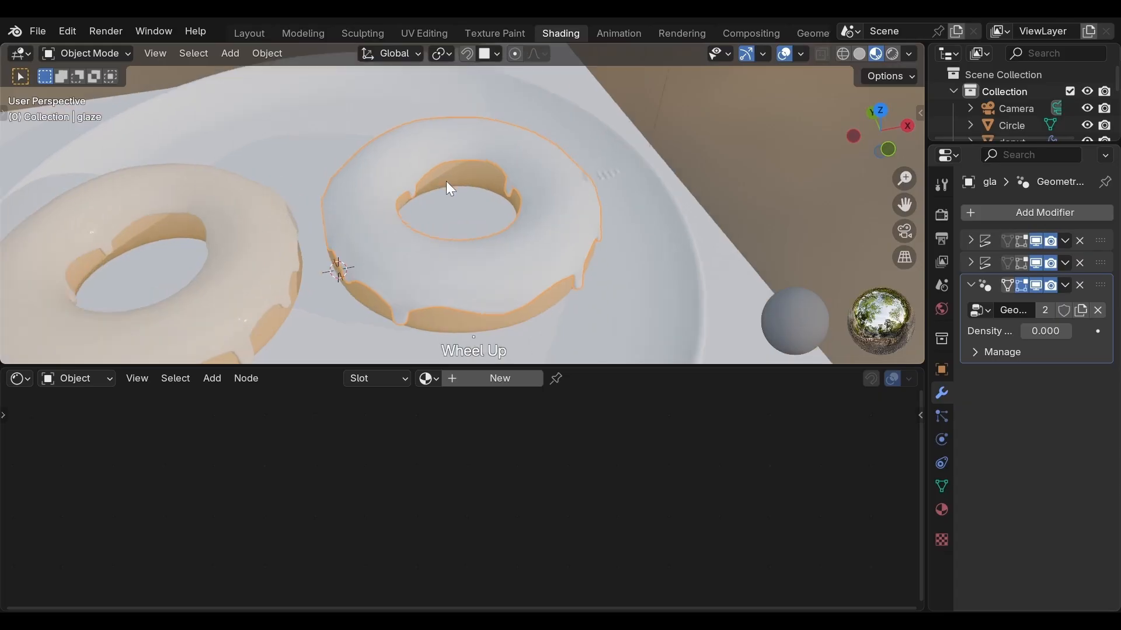
middle_drag(558, 236, 517, 231)
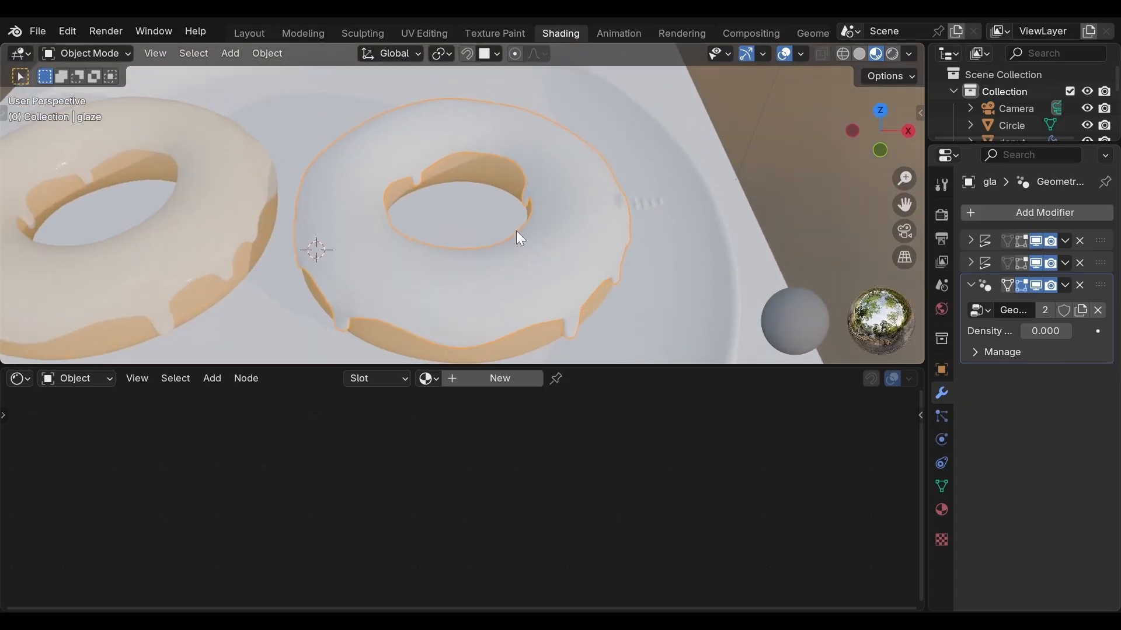
click(495, 378)
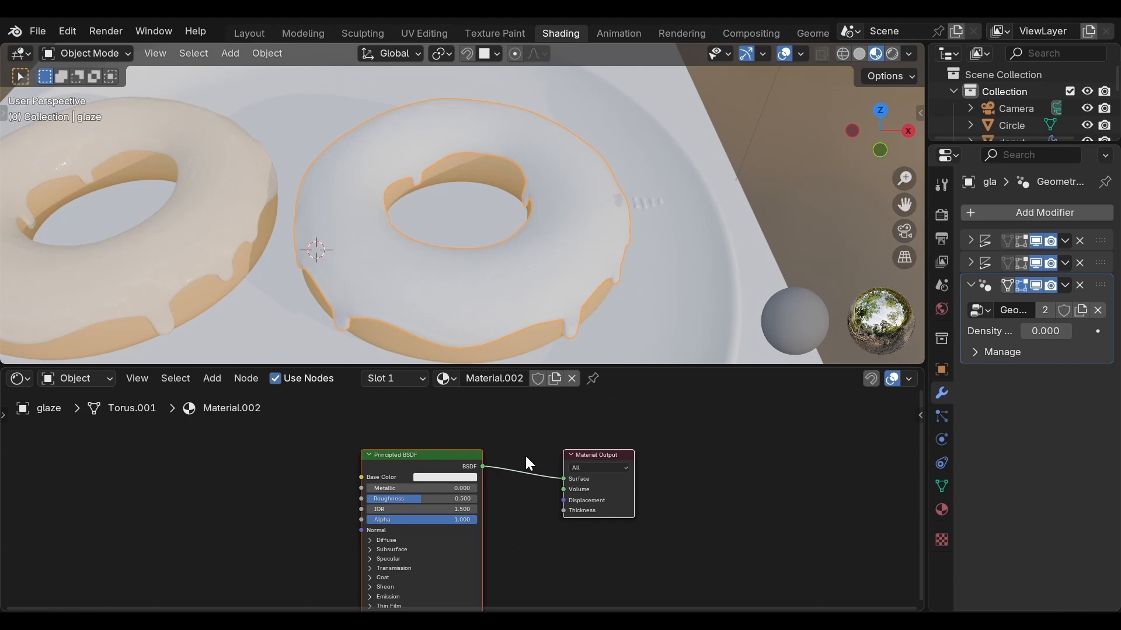
Replace the new material's default nodes with a copy of all shader nodes from the cream glaze material.
click(145, 254)
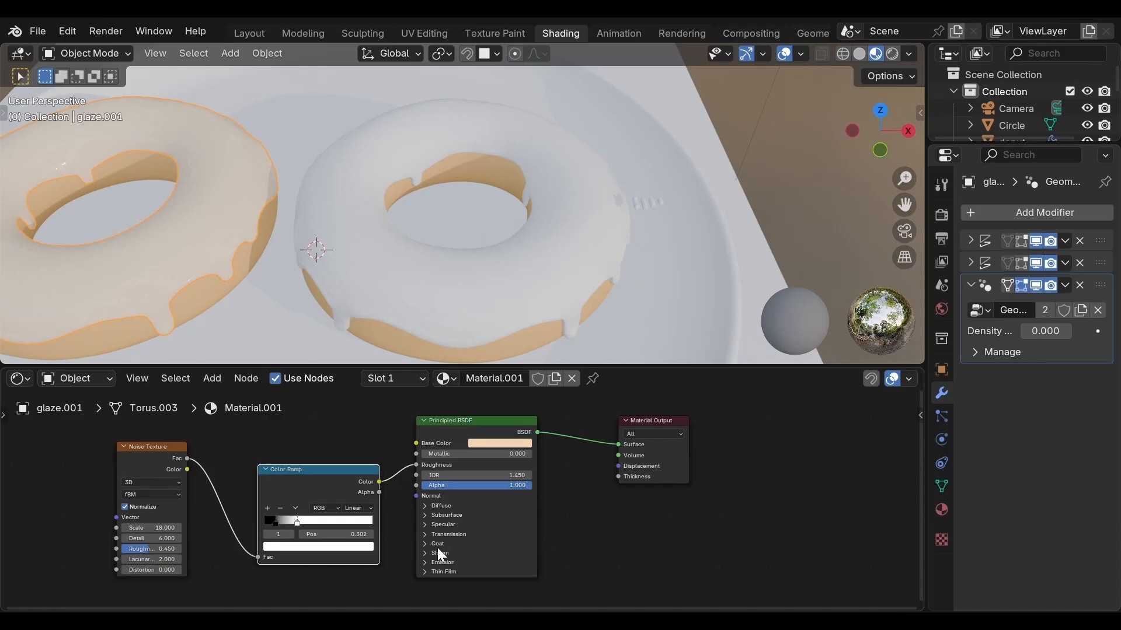
key(a)
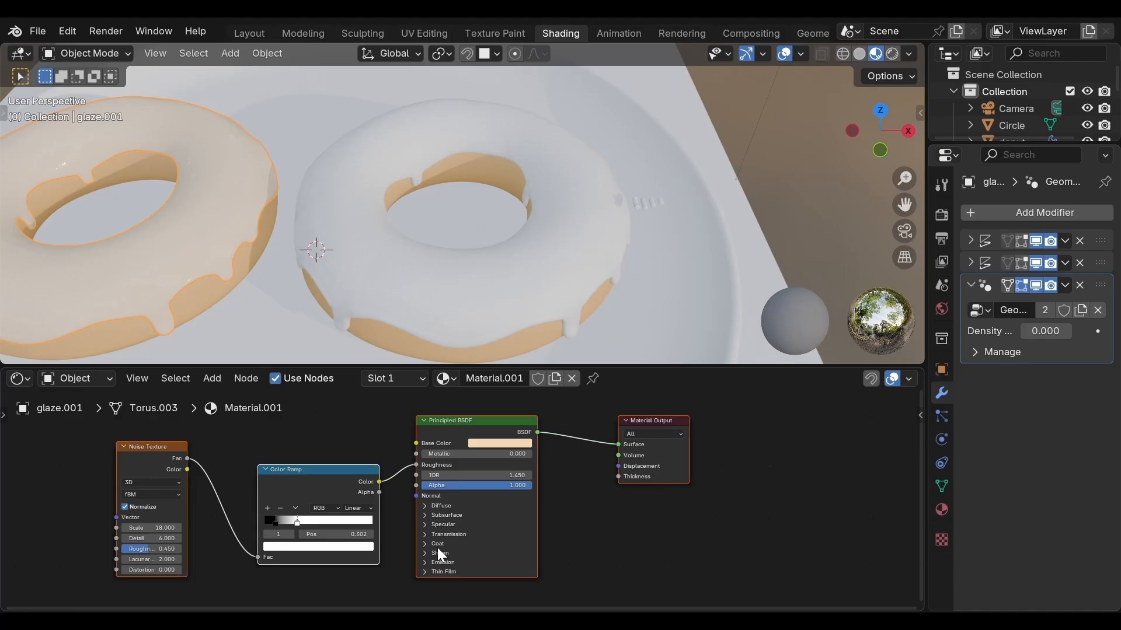
key(ctrl+c)
click(453, 311)
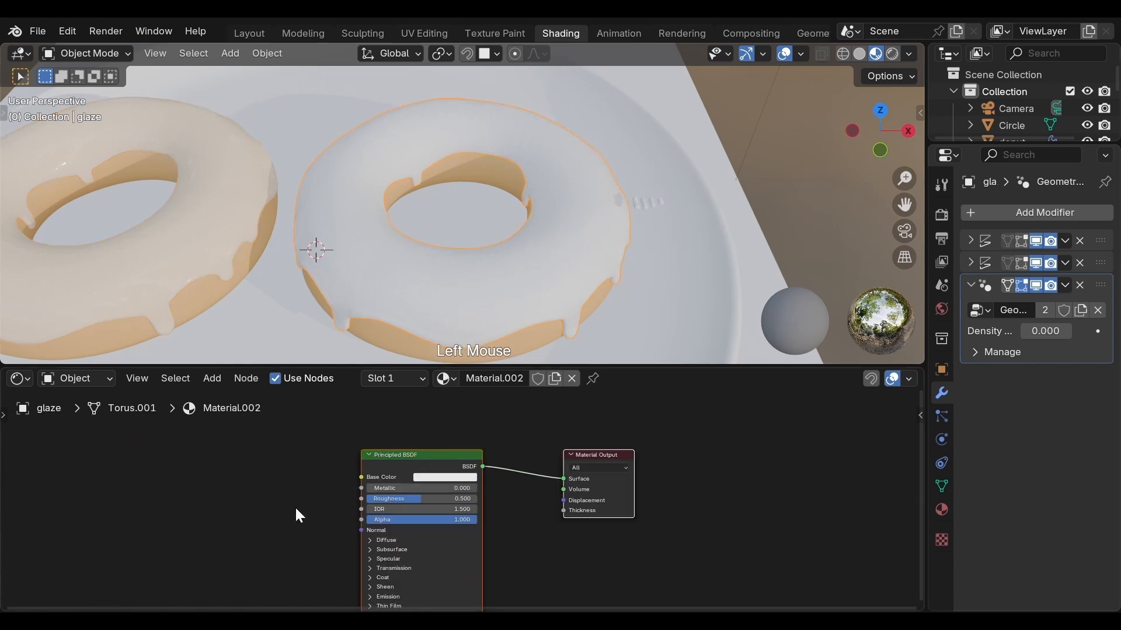
key(a)
key(x)
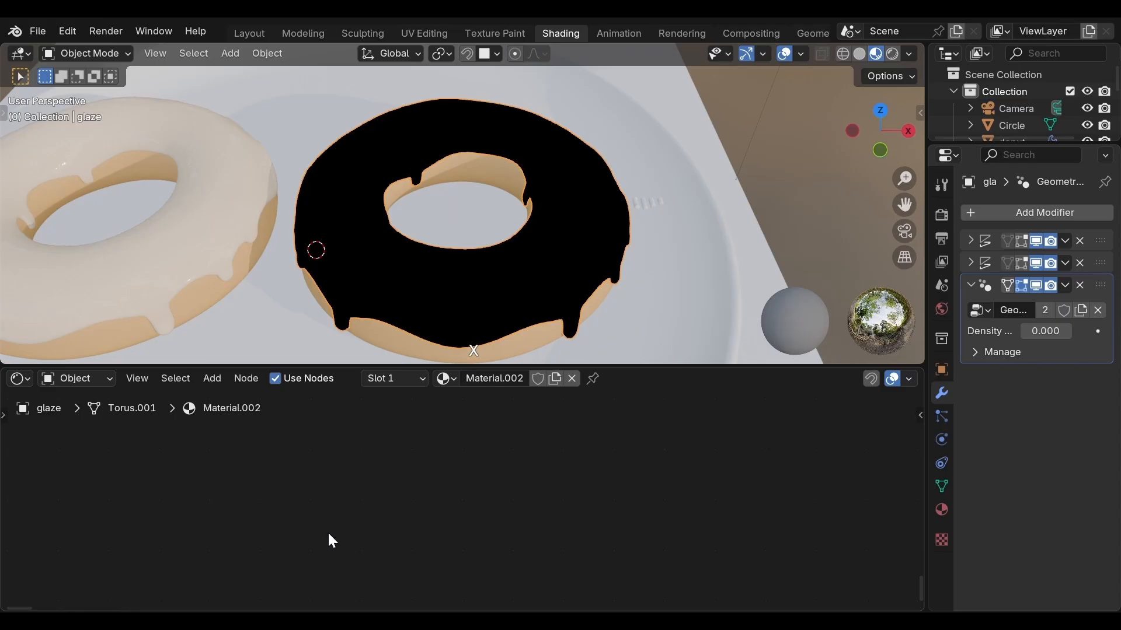
key(ctrl+v)
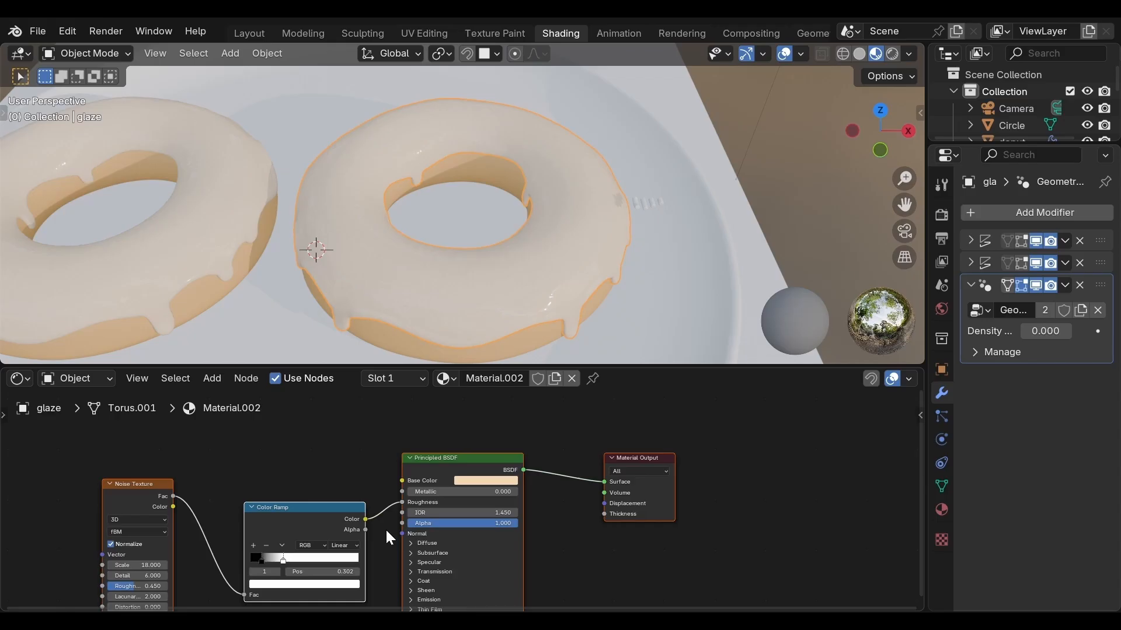
Change the copied glaze shader's base color to a dark chocolate brown.
click(480, 481)
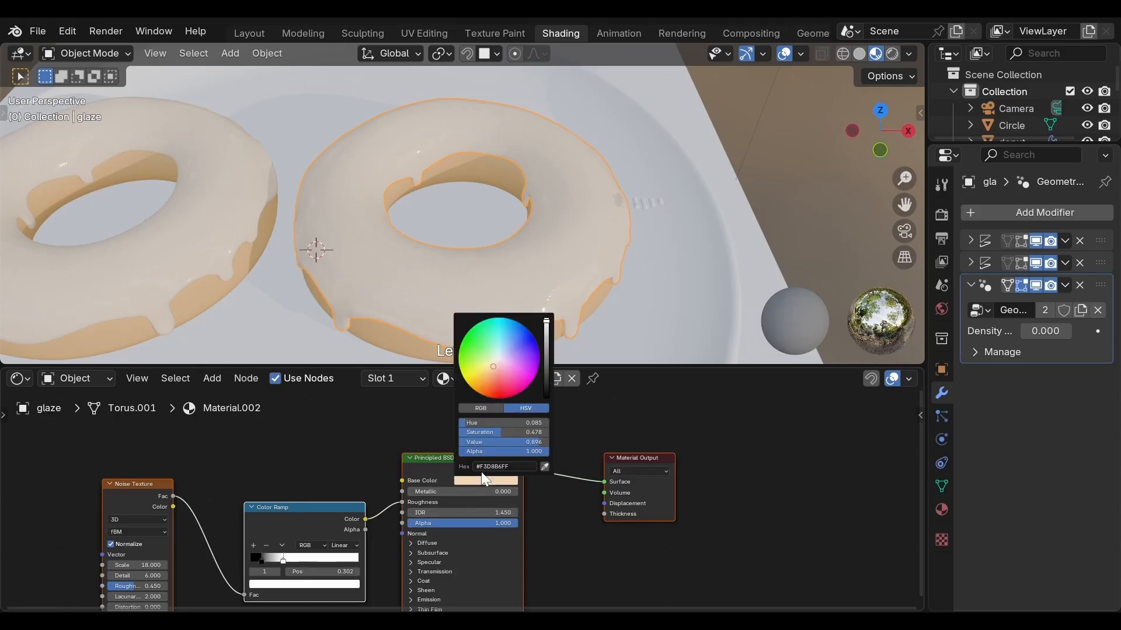
right_click(494, 360)
drag(495, 362, 492, 384)
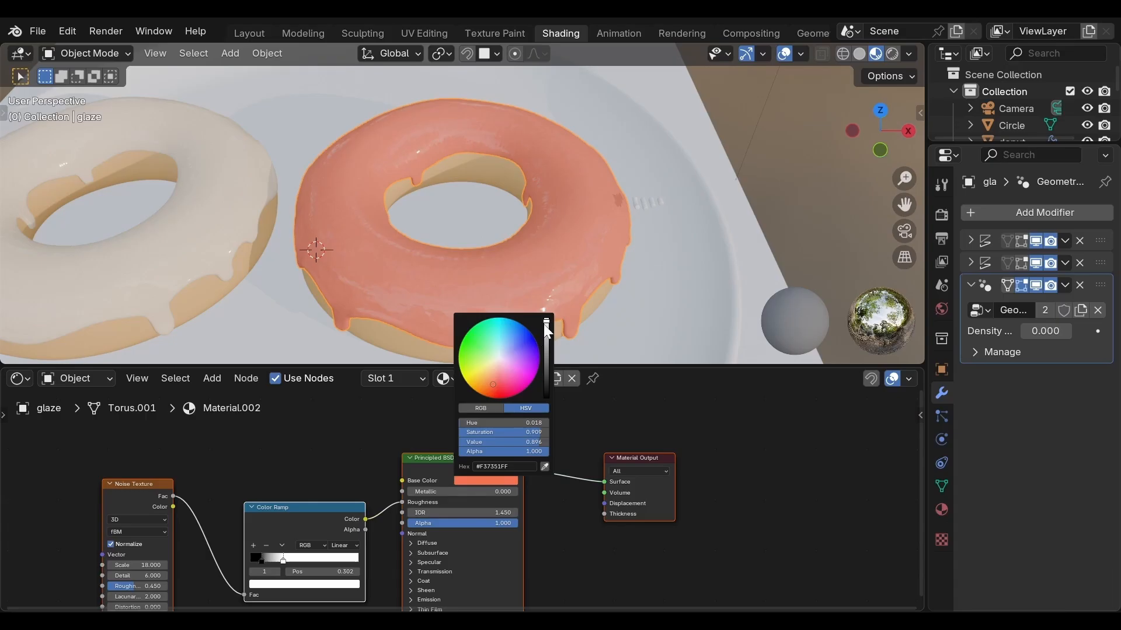
drag(544, 324, 547, 370)
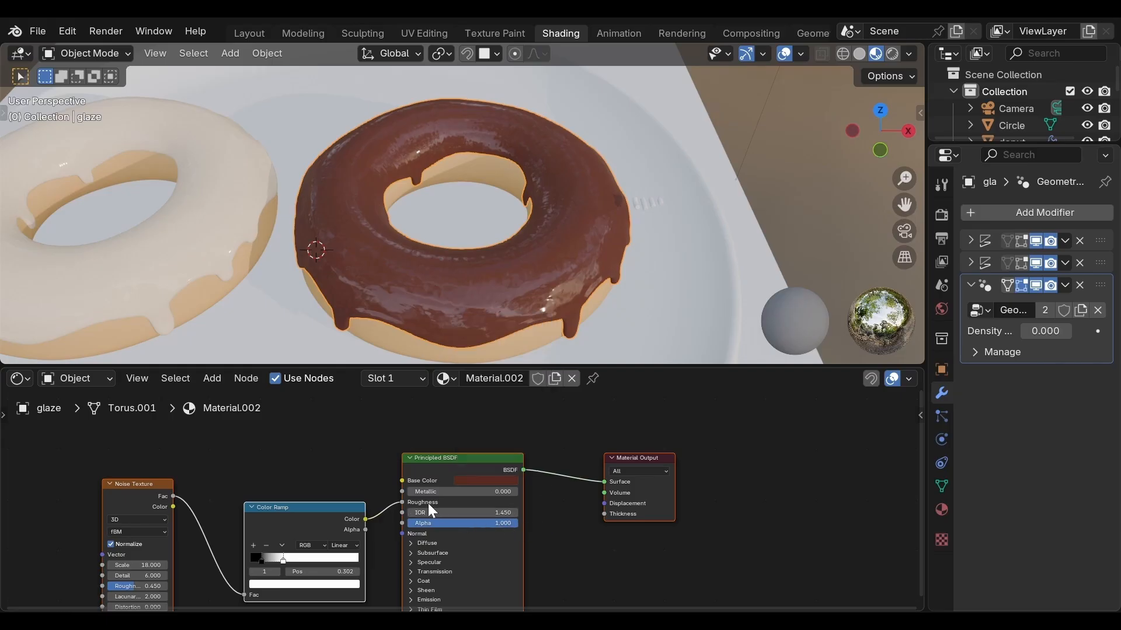
Unlink the Color Ramp from the shader's Roughness, set the roughness to 0.22 and reconnect the ramp's Color output.
drag(401, 503, 389, 502)
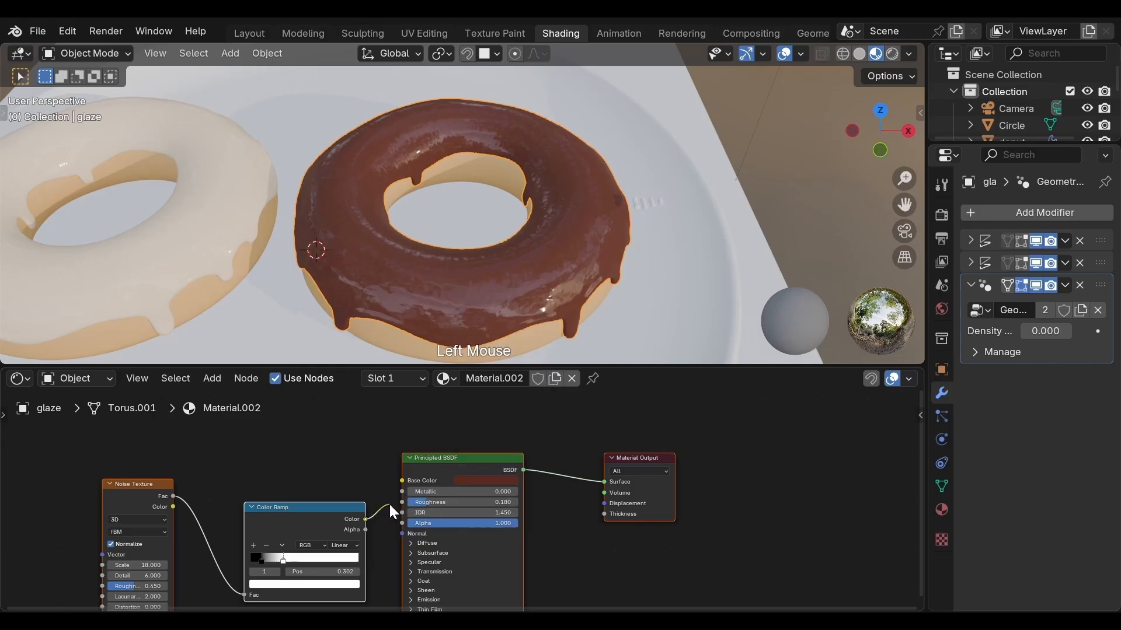
double_click(420, 503)
text(0.22)
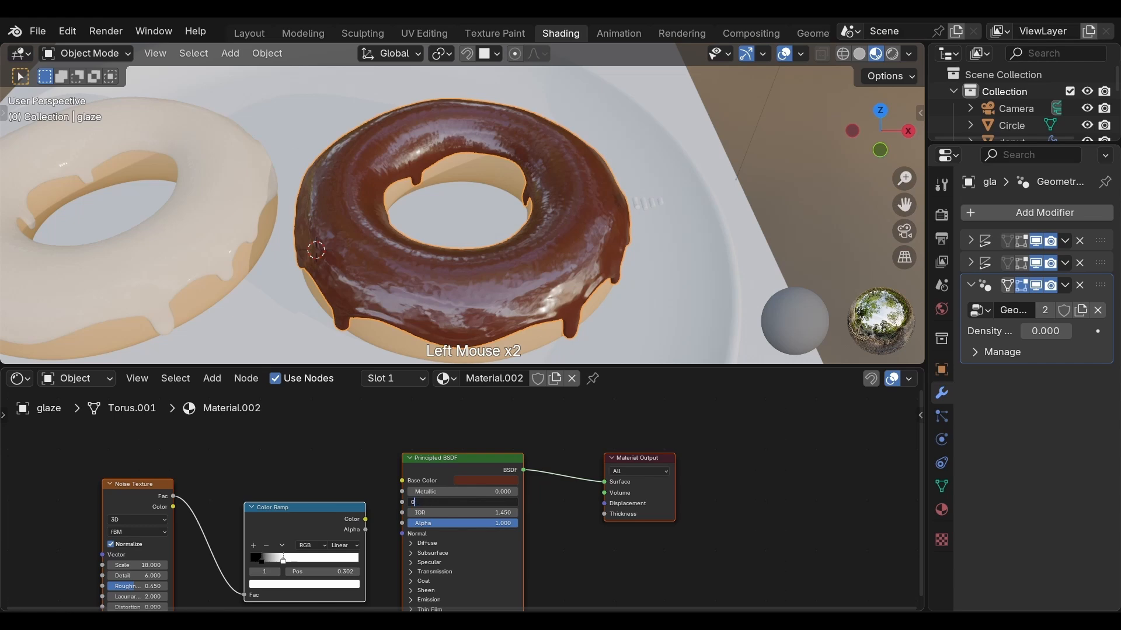
key(Return)
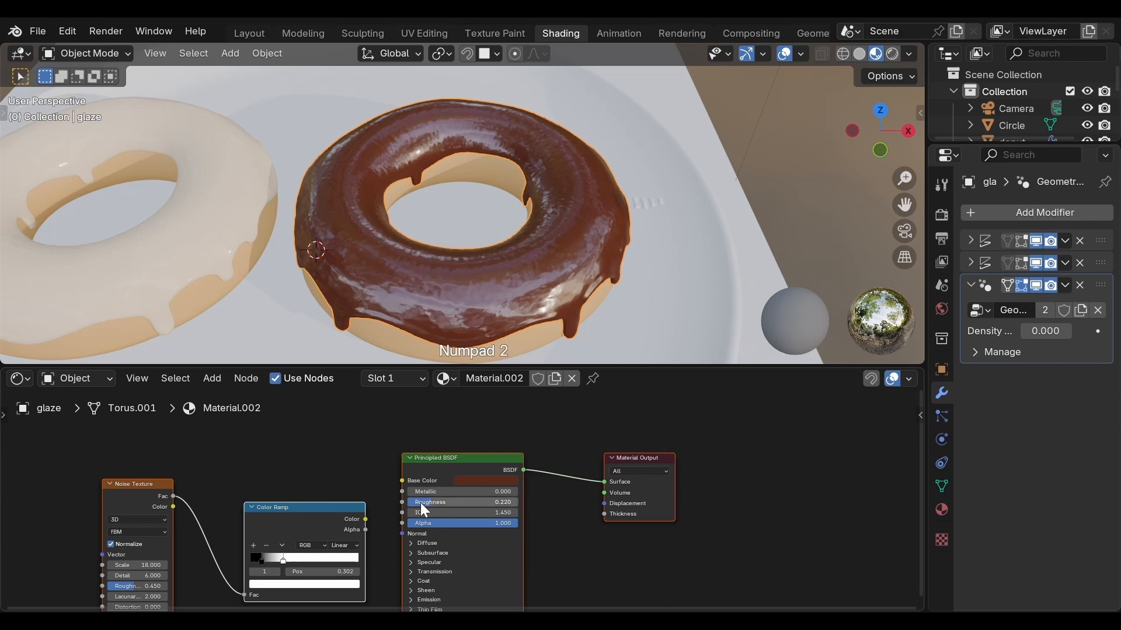
drag(366, 519, 396, 506)
Set the chocolate glaze shader's Coat weight to 0.25.
middle_drag(400, 524, 429, 488)
scroll(429, 488, up, 1)
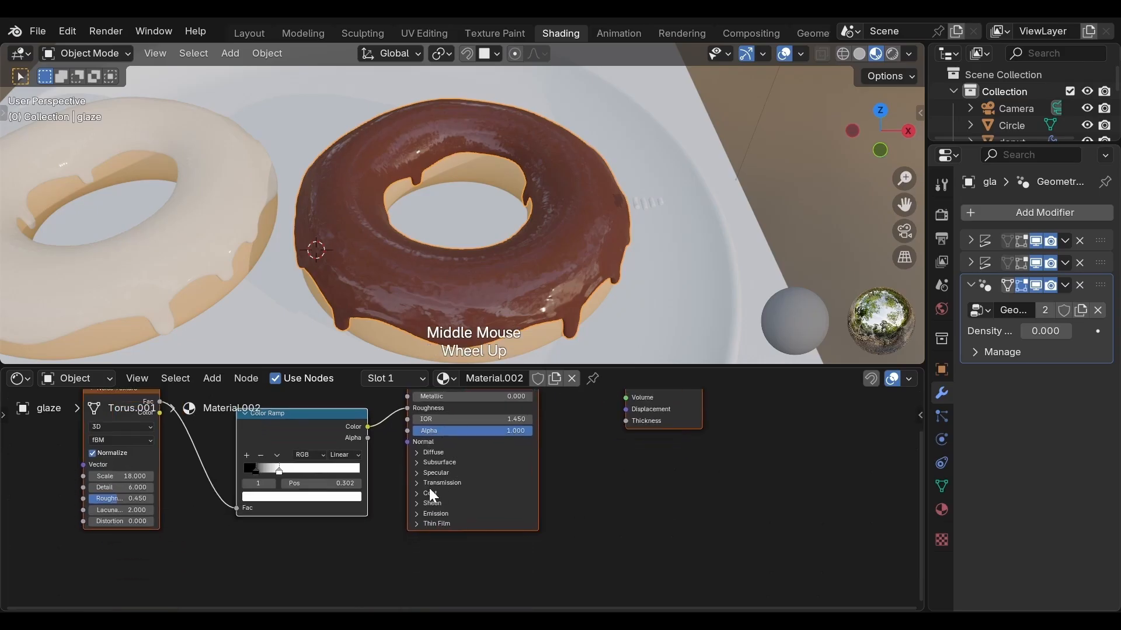
click(416, 494)
double_click(435, 506)
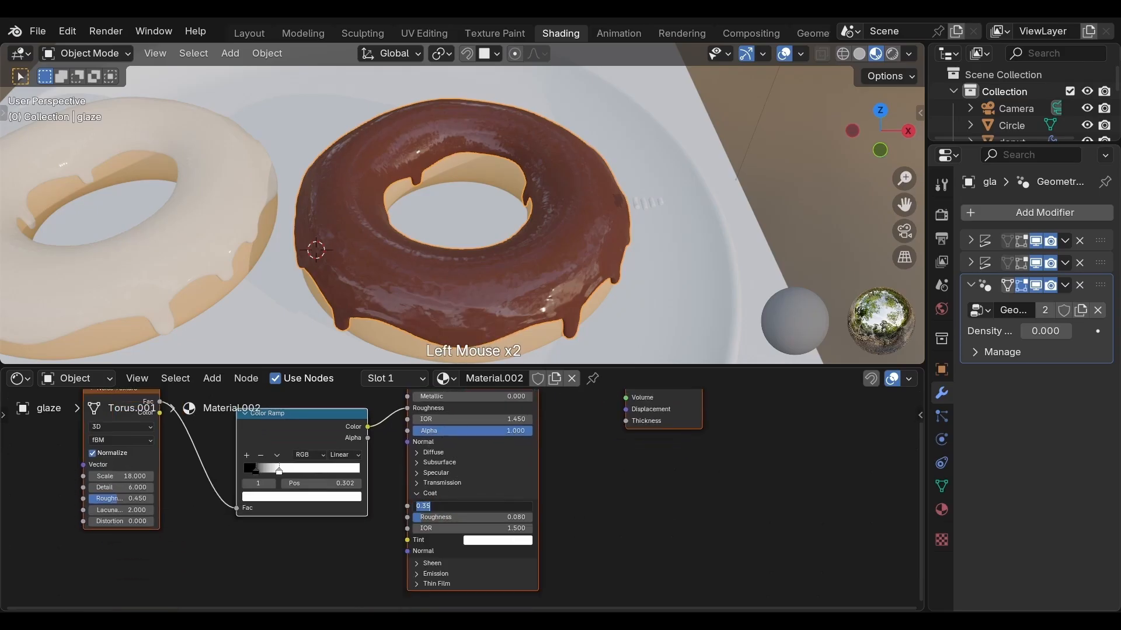
text(0.25)
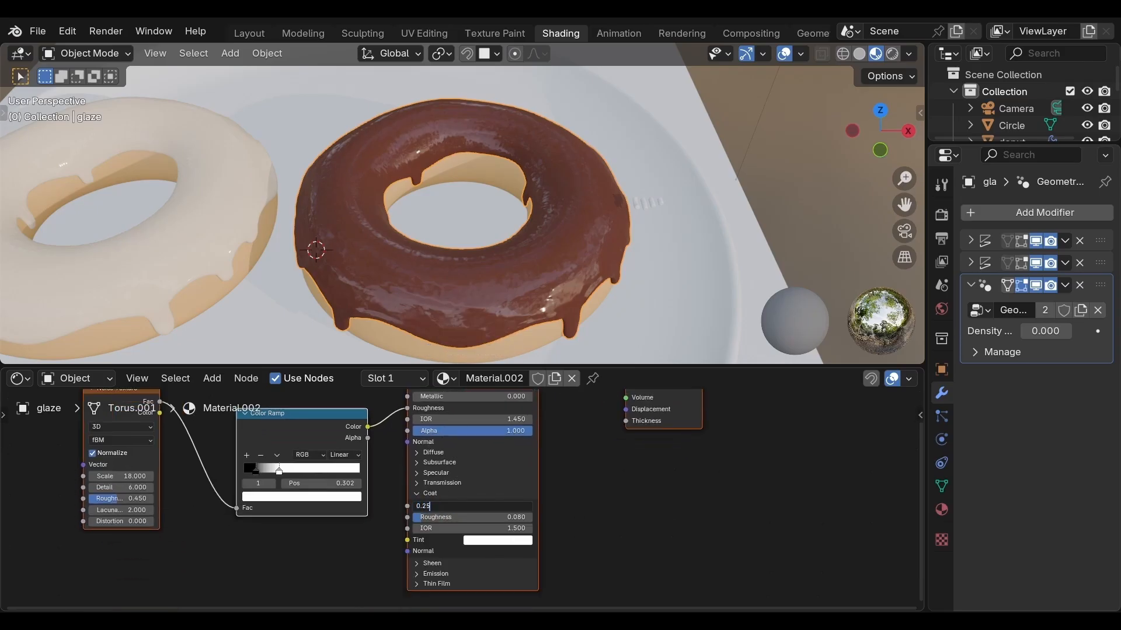
key(Return)
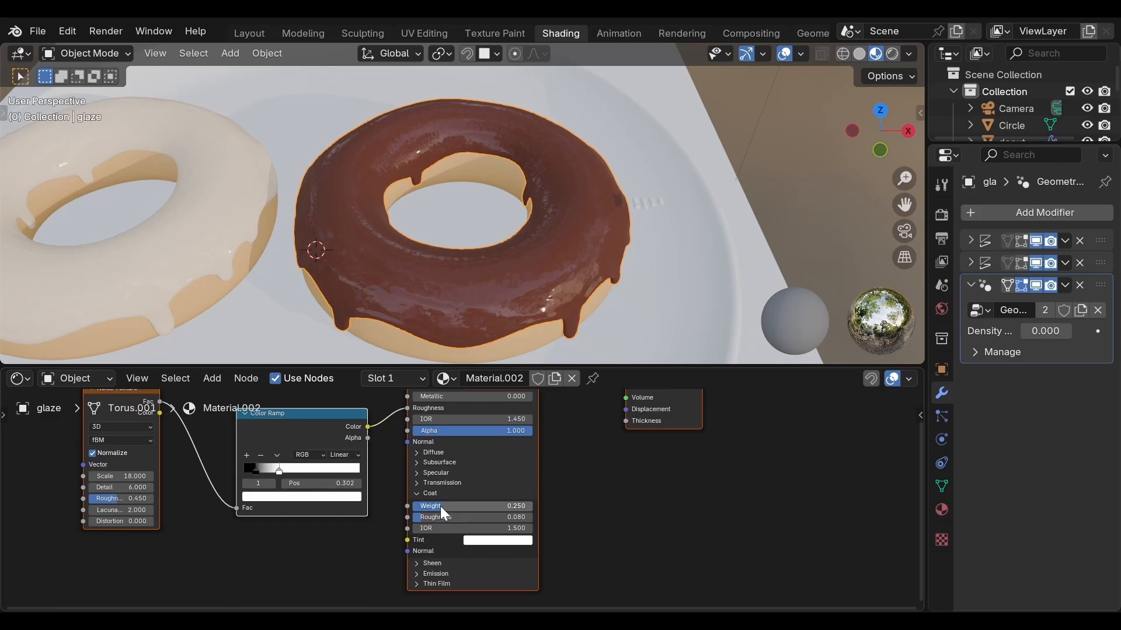
Set the chocolate glaze's Noise Texture scale to 6 and detail to 2.
middle_drag(255, 522, 299, 589)
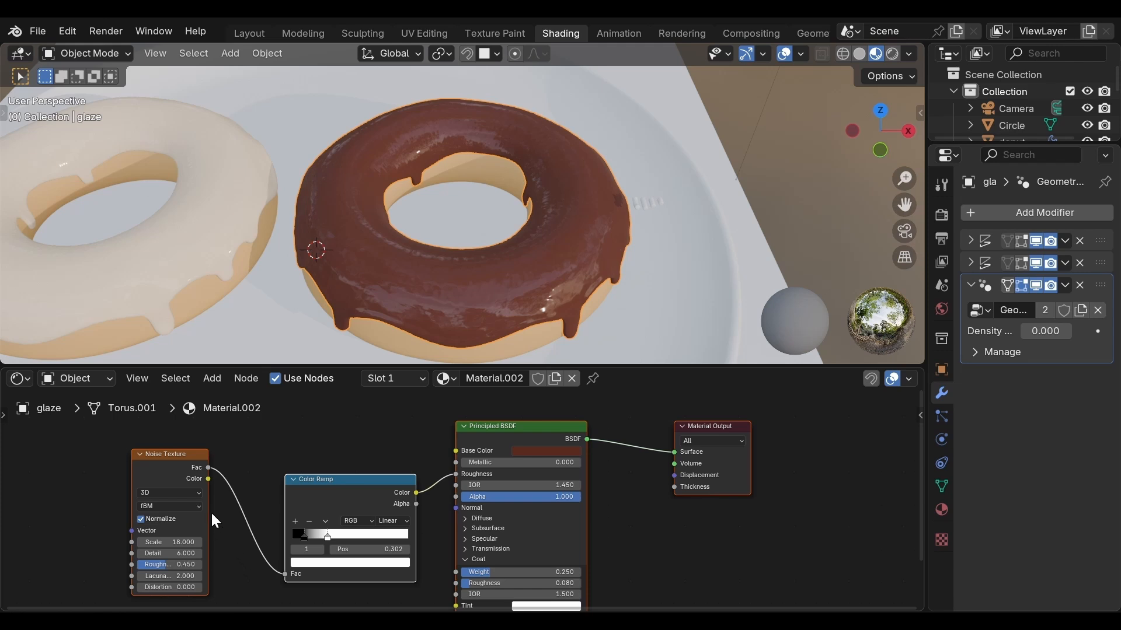
click(171, 542)
text(6)
key(Return)
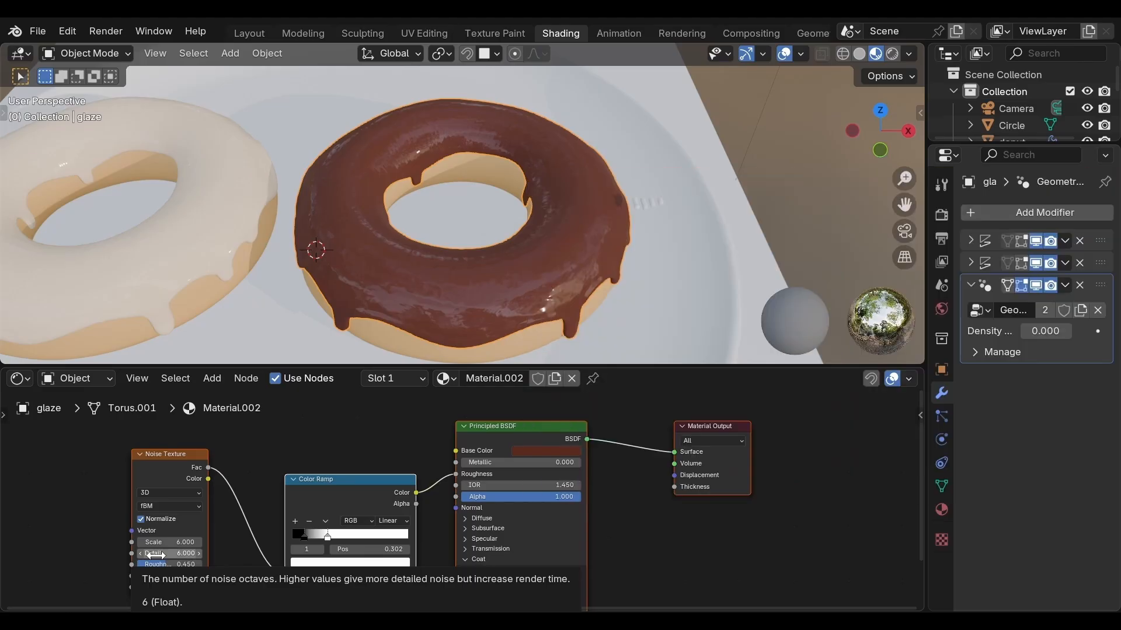
click(155, 553)
text(2)
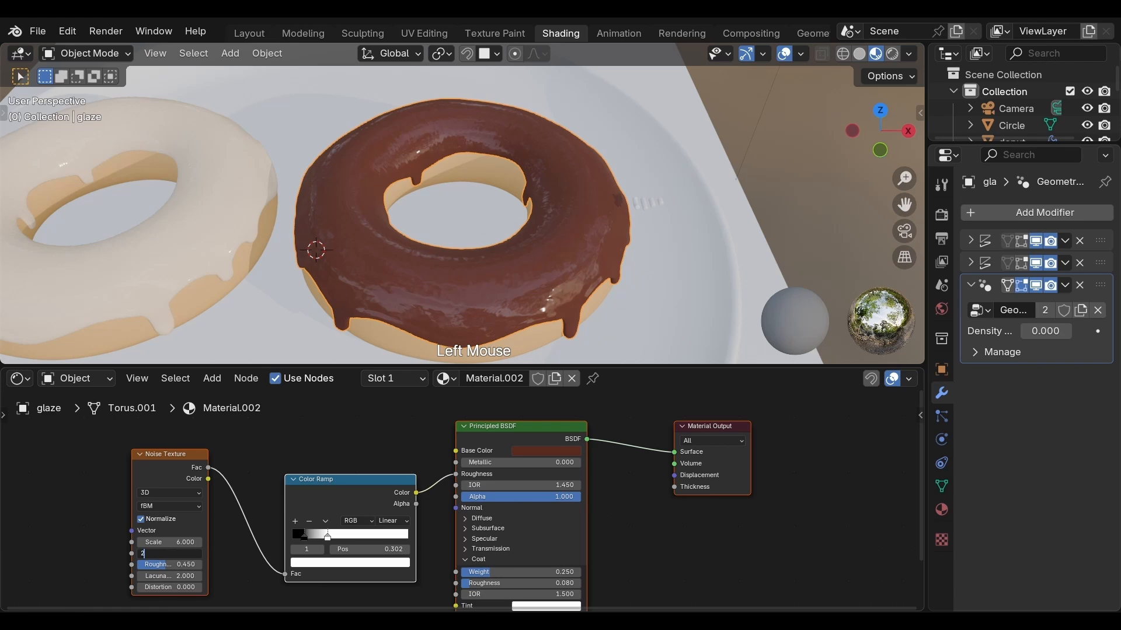
key(Return)
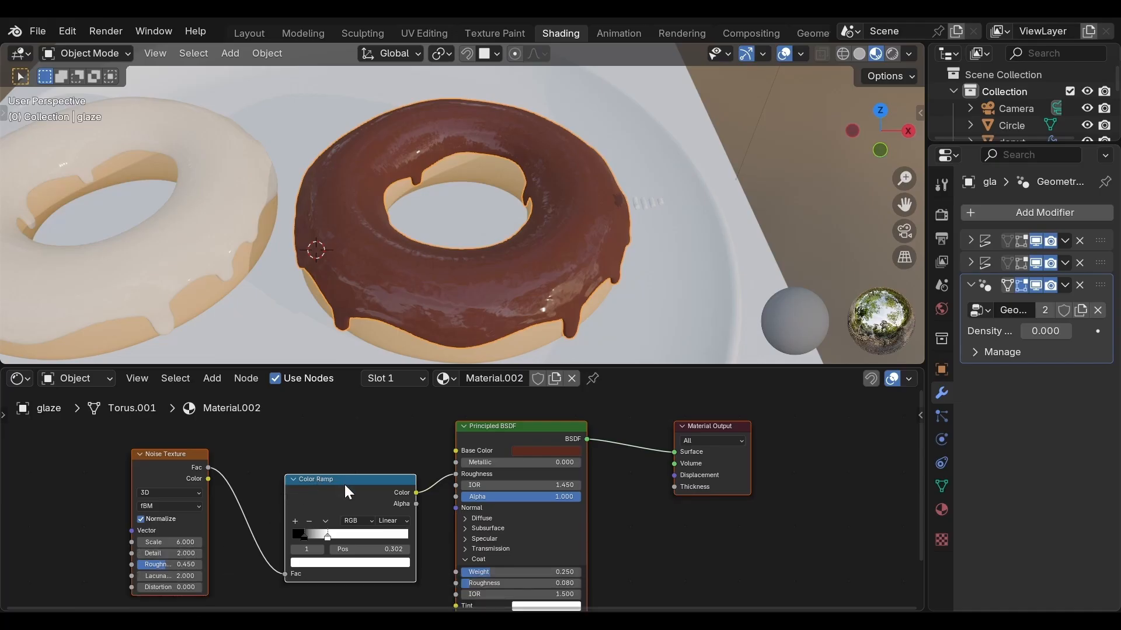
Set the Color Ramp's interpolation to Ease, moving its black stop further inward and its white stop to position 0.653.
click(392, 521)
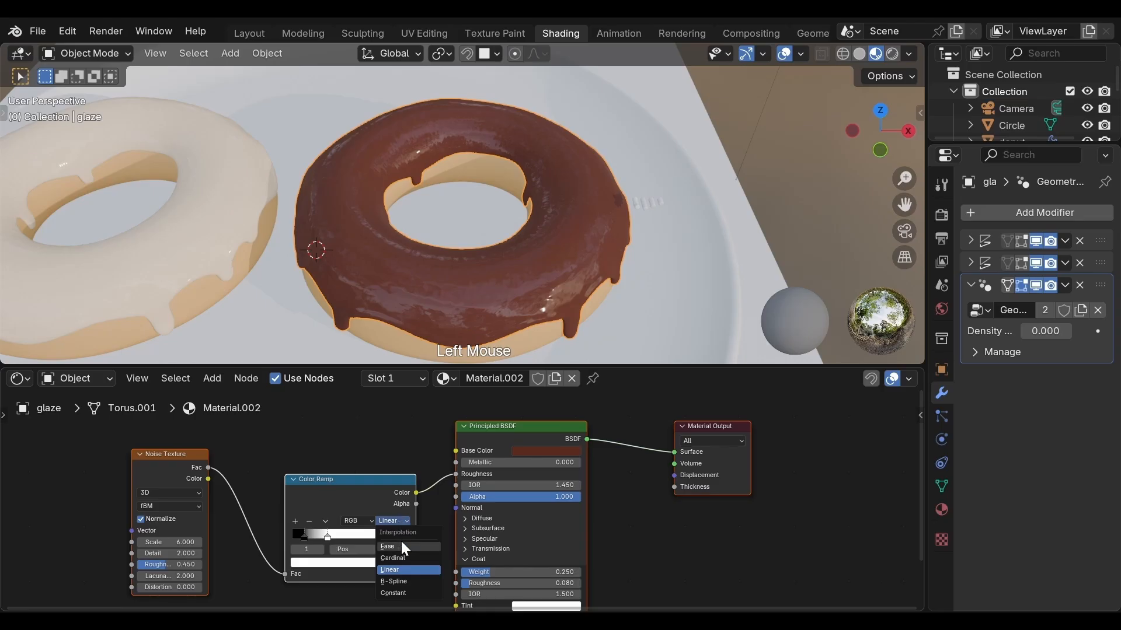
click(403, 546)
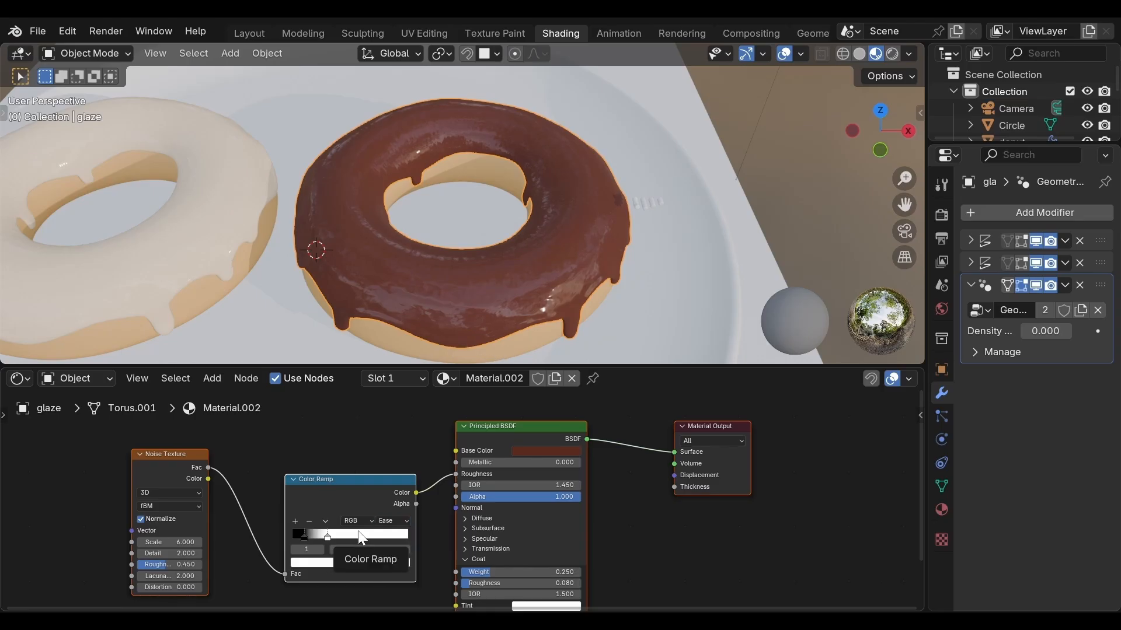
click(302, 537)
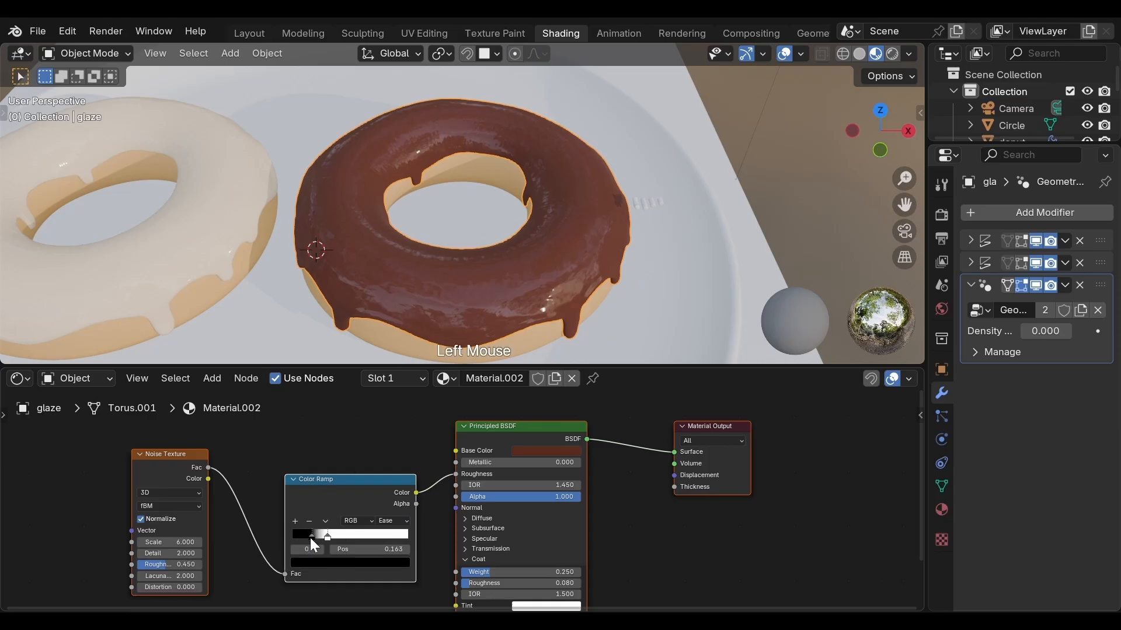
drag(310, 537, 317, 537)
drag(321, 537, 332, 537)
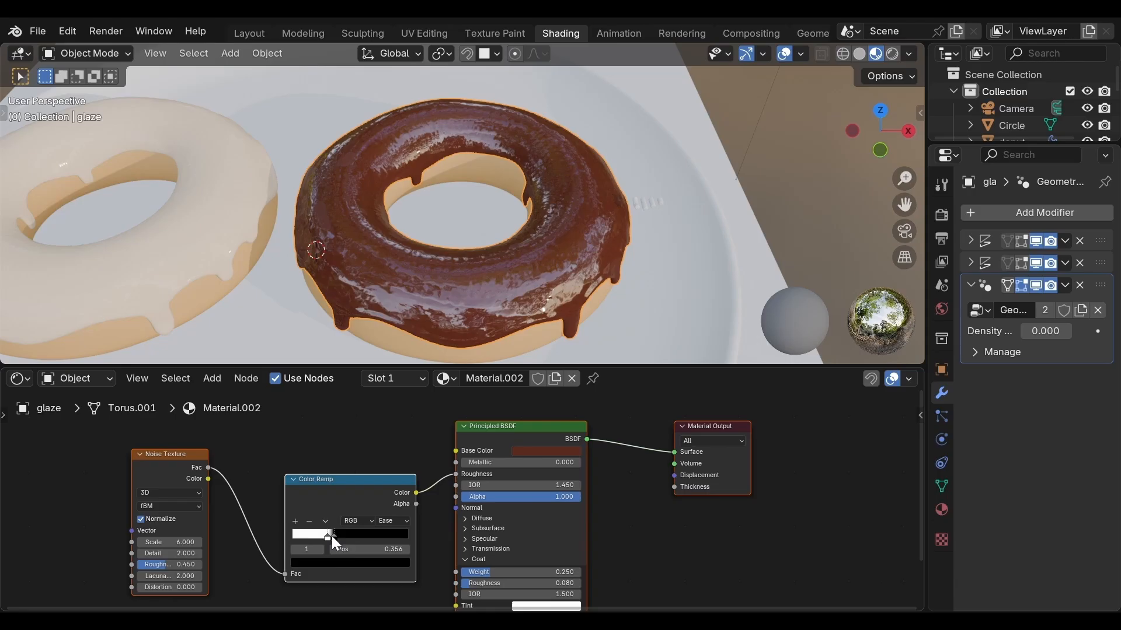
drag(327, 537, 366, 534)
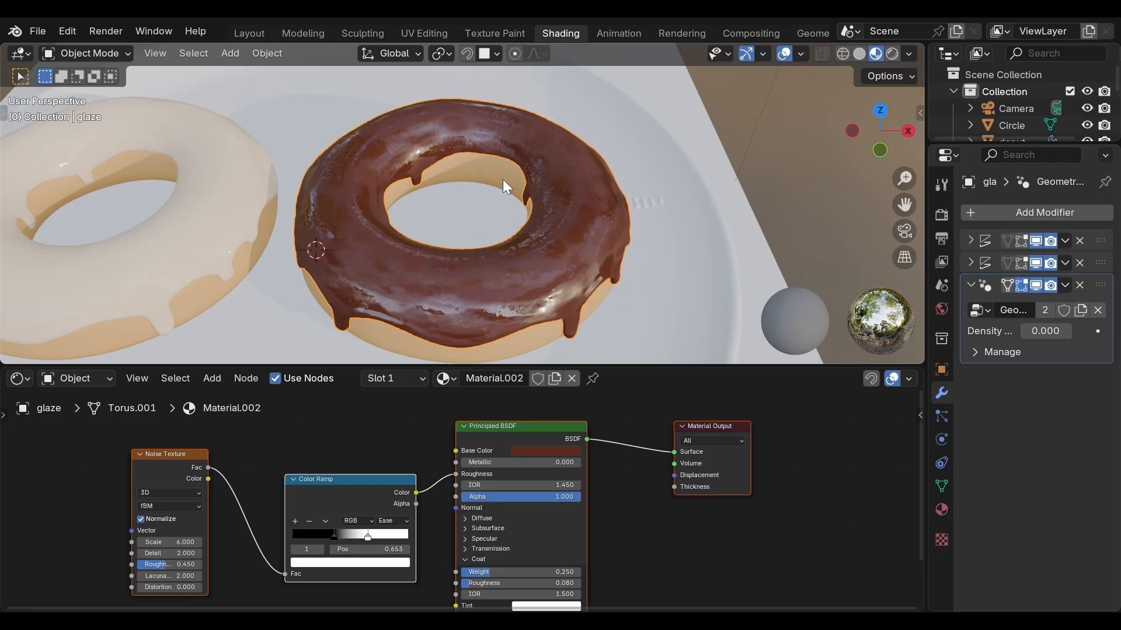
Raise the density in the chocolate glaze's Geometry Nodes modifier to bring the sprinkles back.
scroll(503, 179, down, 1)
middle_drag(503, 212, 527, 207)
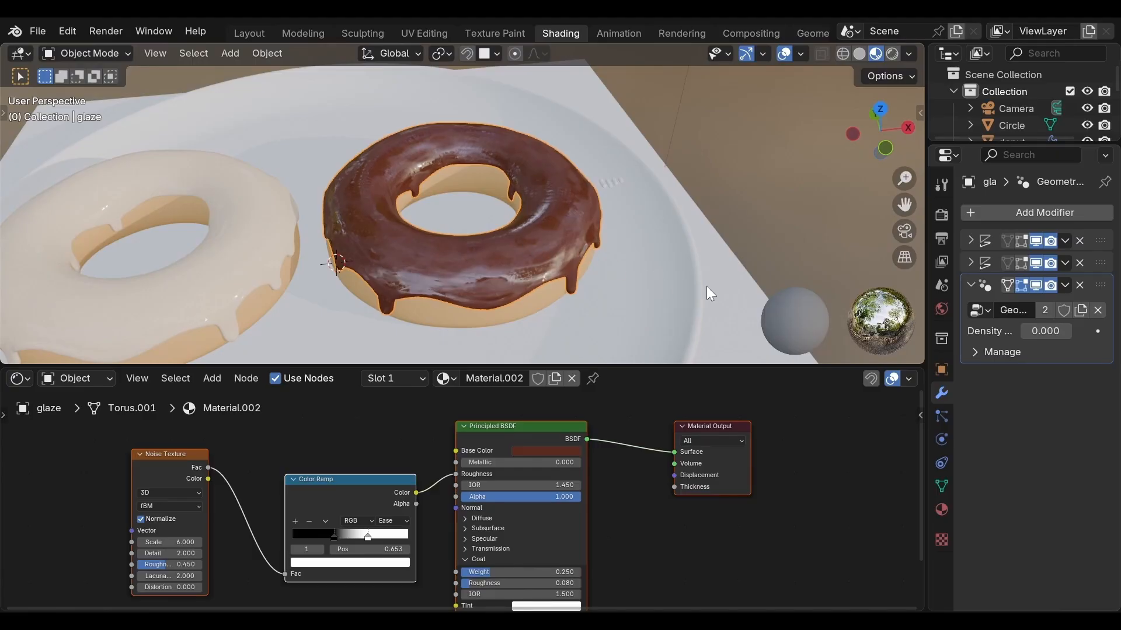
click(1044, 331)
text(1000)
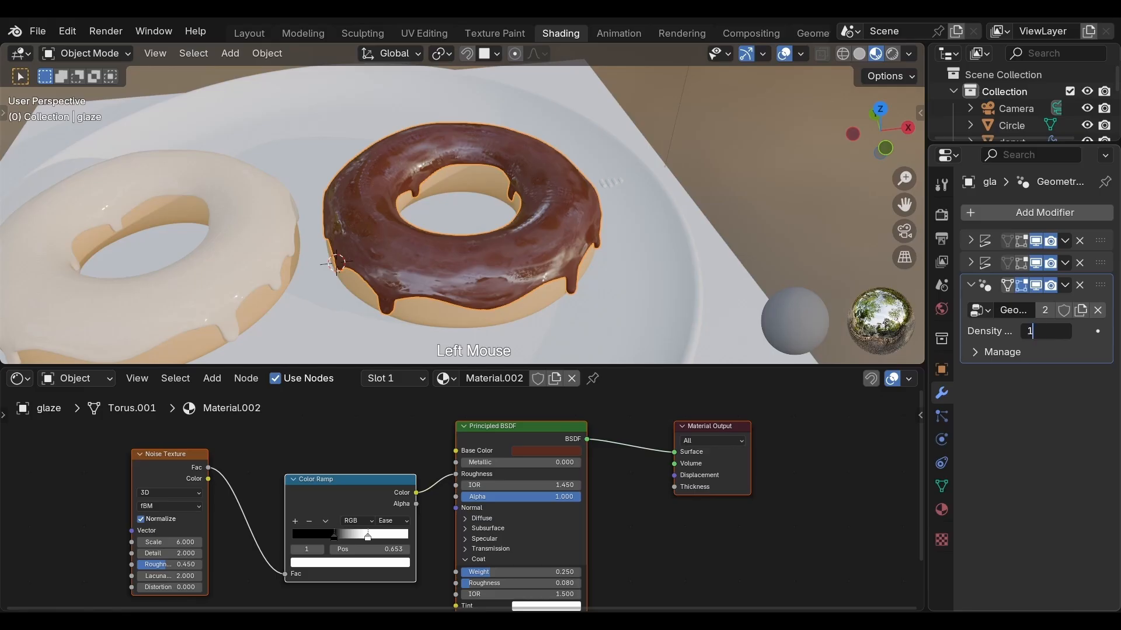
key(Return)
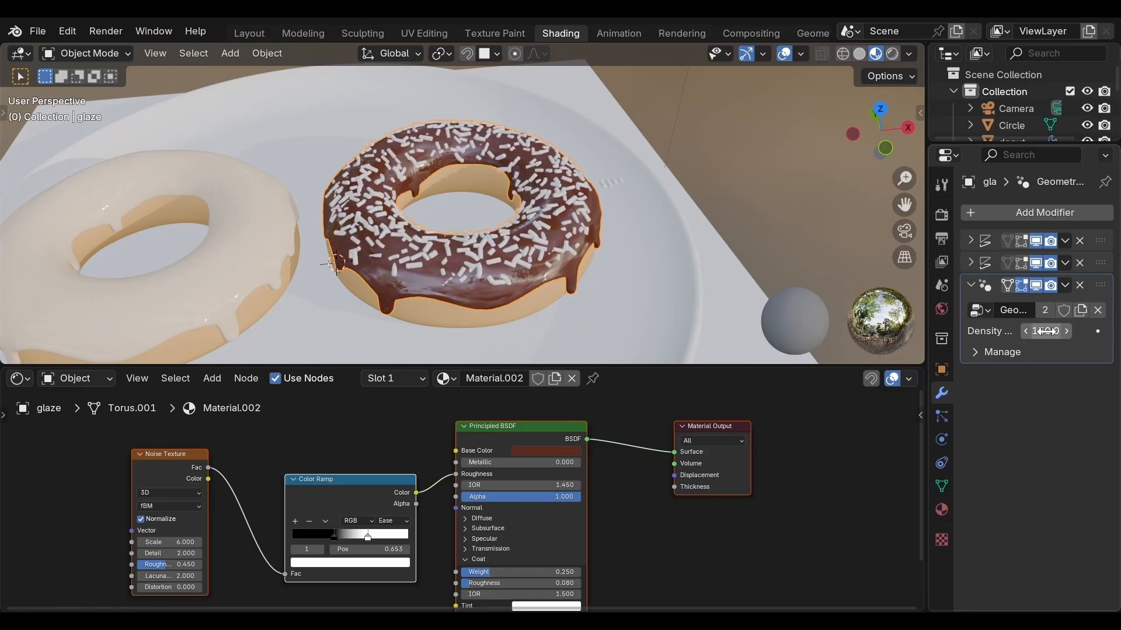
Create a new material named sprinkle on the shortest loose sprinkle, the one farthest from the chocolate donut.
click(619, 183)
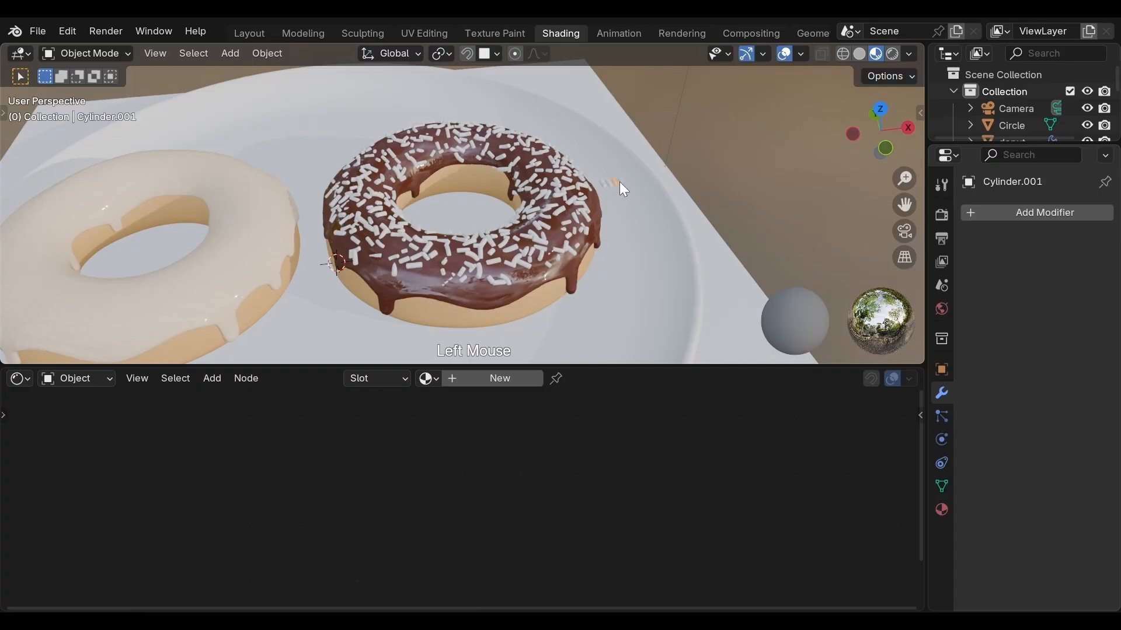
scroll(620, 185, down, 6)
scroll(505, 225, up, 3)
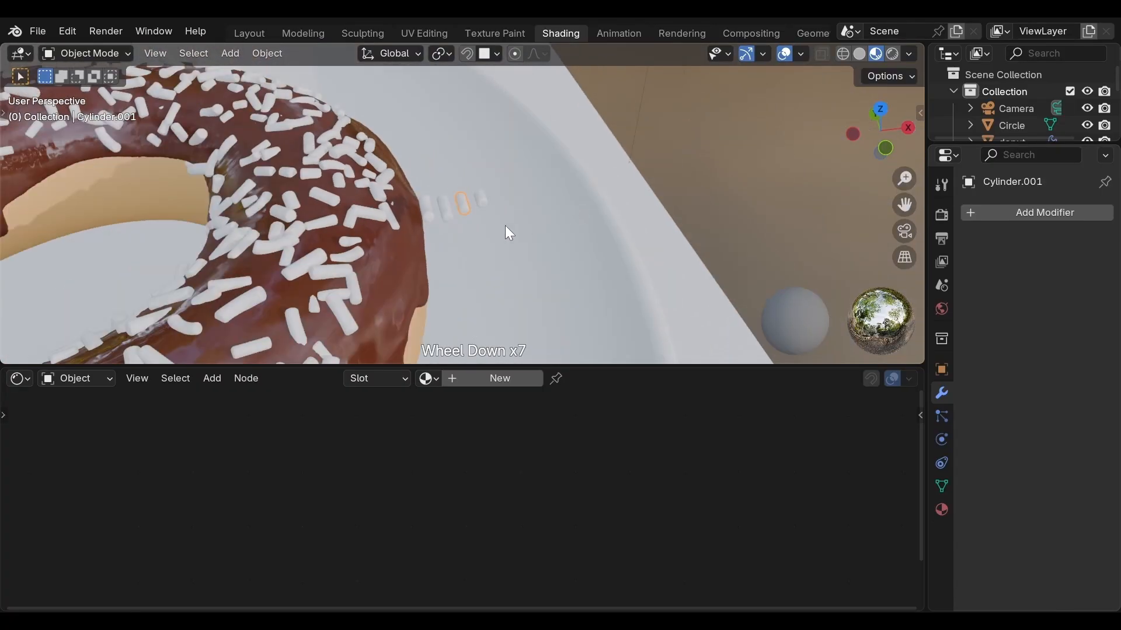
click(483, 205)
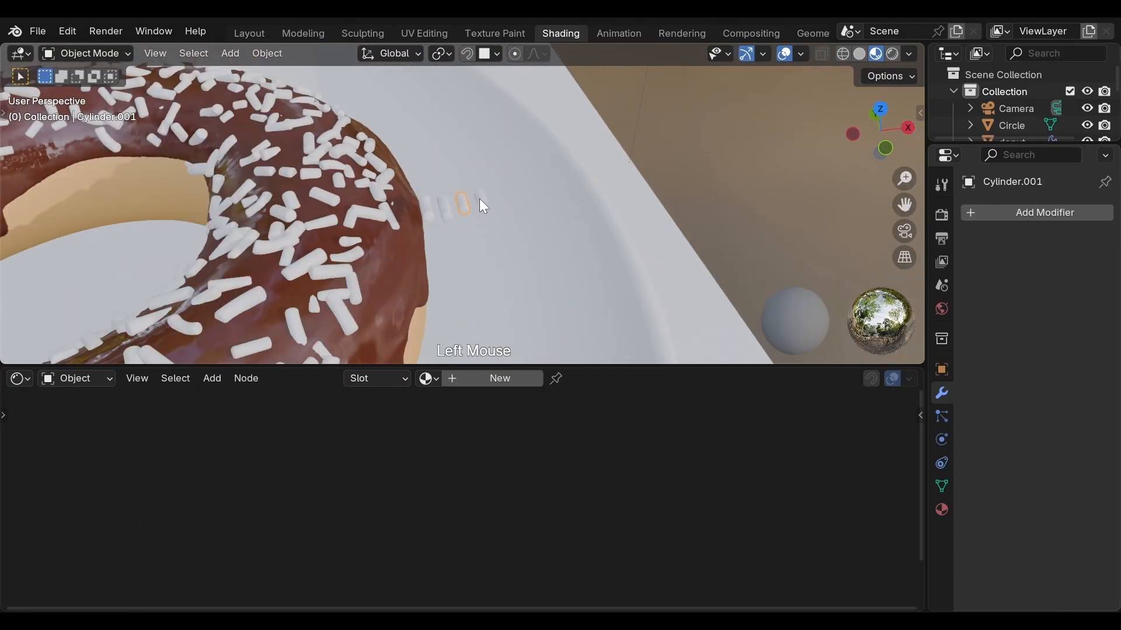
click(465, 382)
click(464, 380)
text(s)
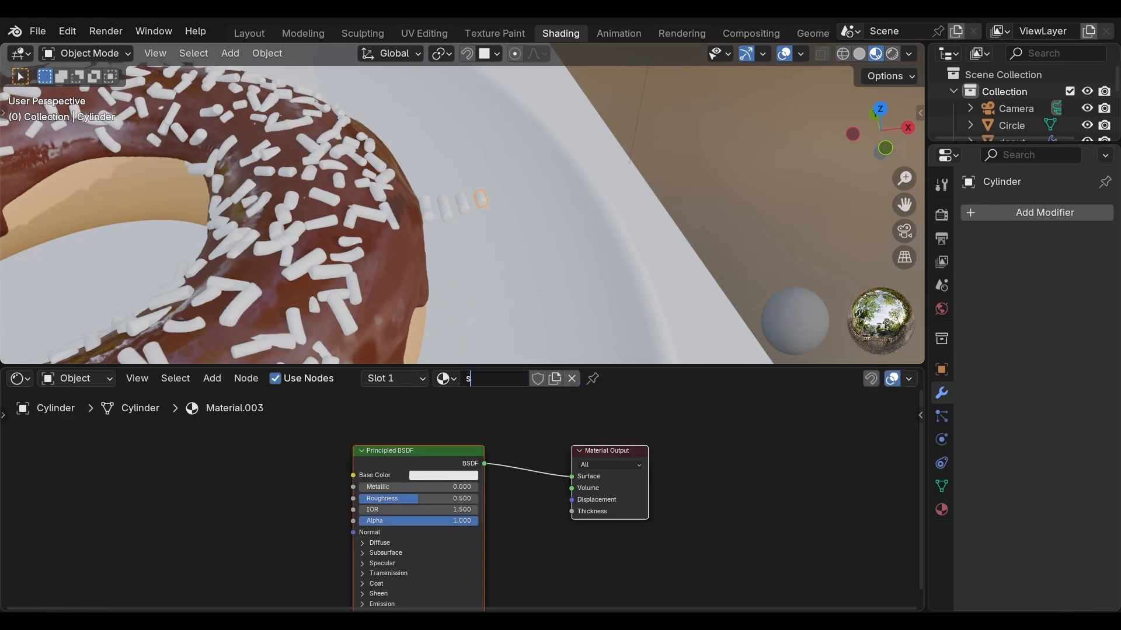
text(prinkle)
key(Return)
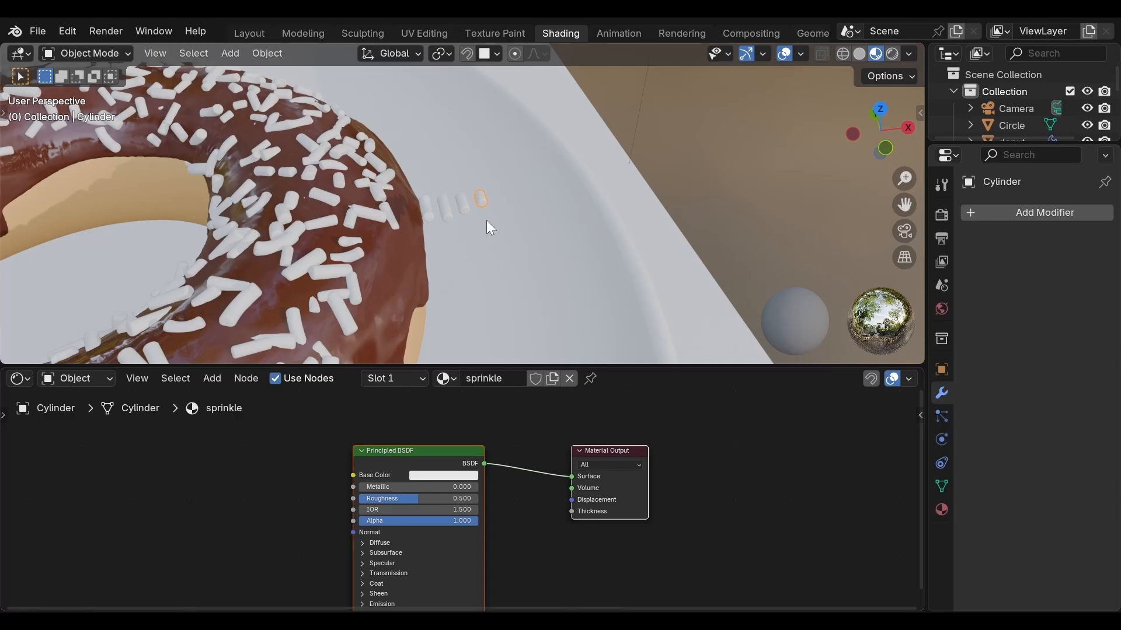
Link the sprinkle material to the other three loose sprinkles beside the chocolate donut, with the shortest one as the source.
key(shift)
shift+click(464, 205)
shift+click(446, 209)
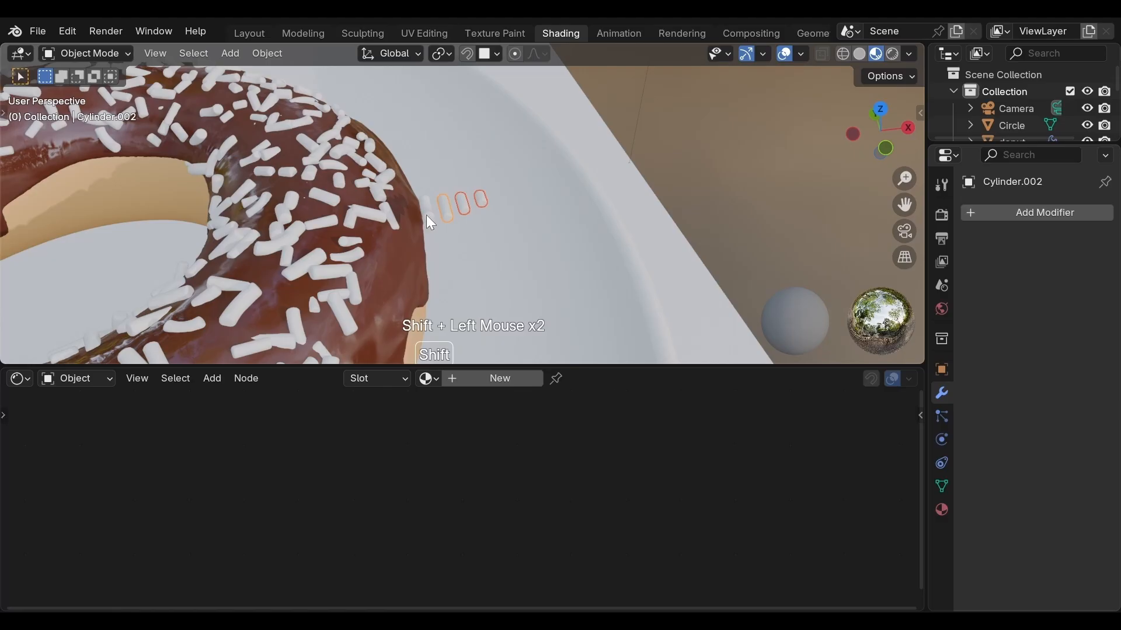
shift+click(427, 213)
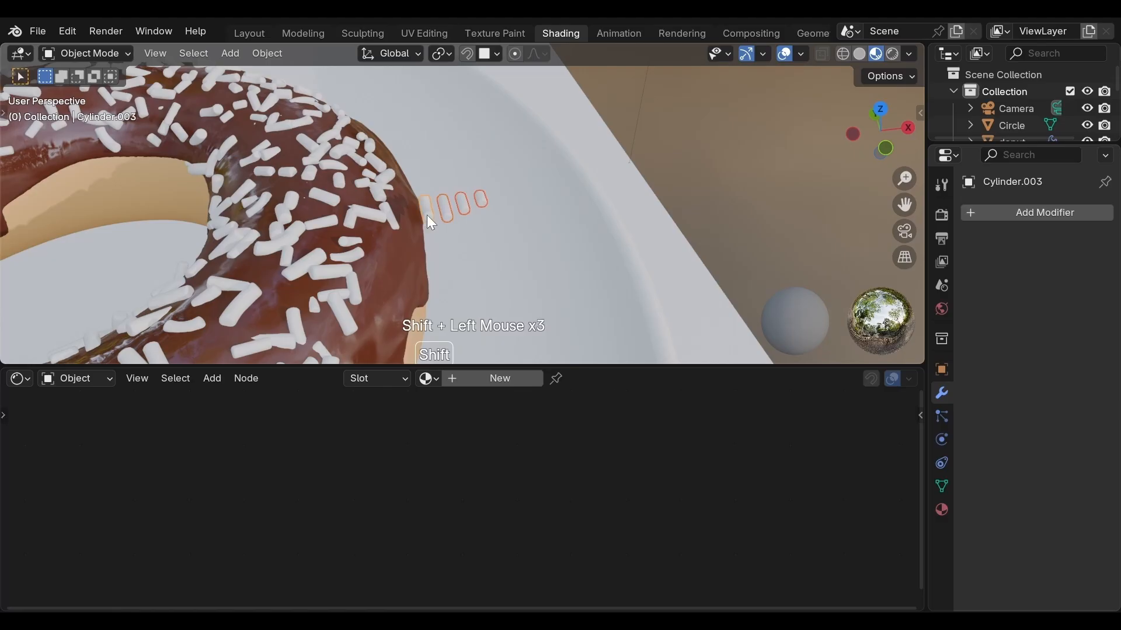
shift+click(482, 198)
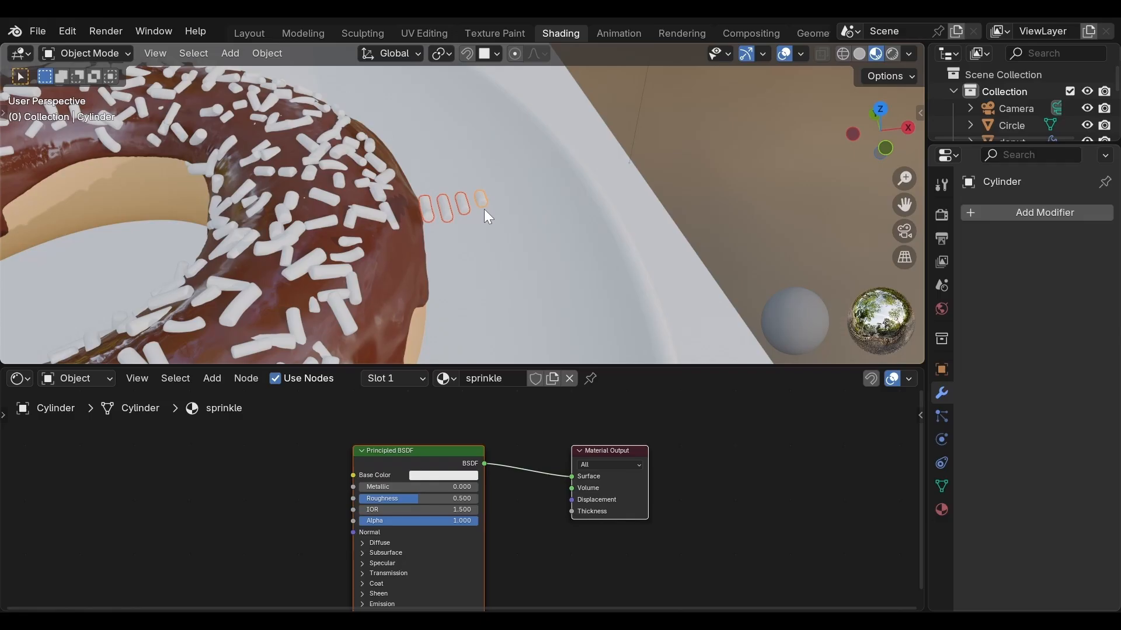
key(ctrl+l)
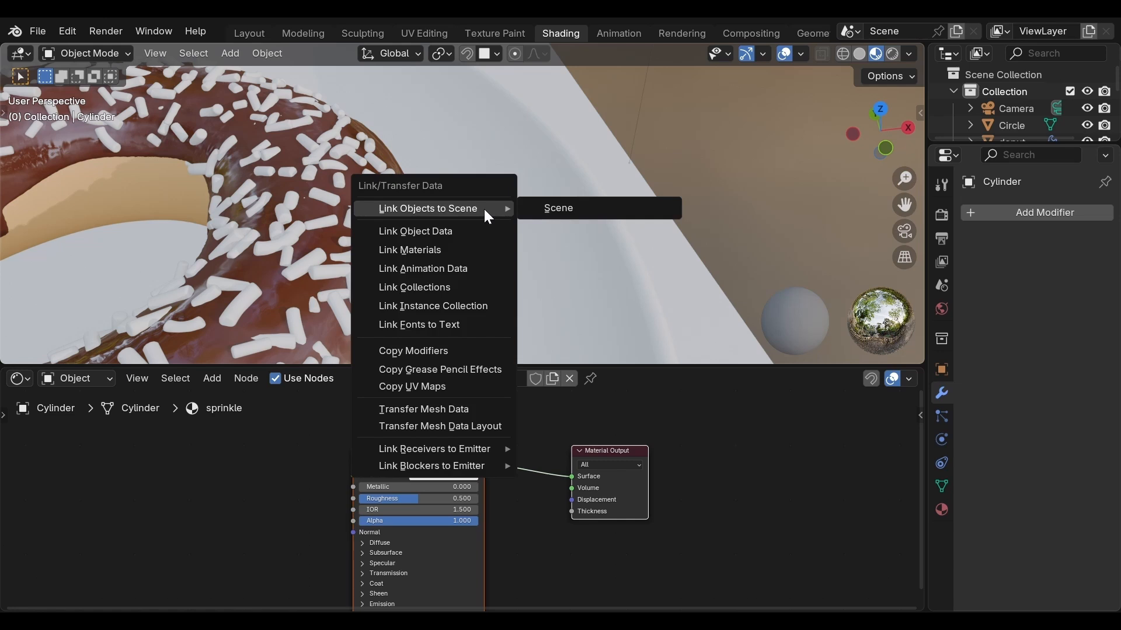
click(476, 251)
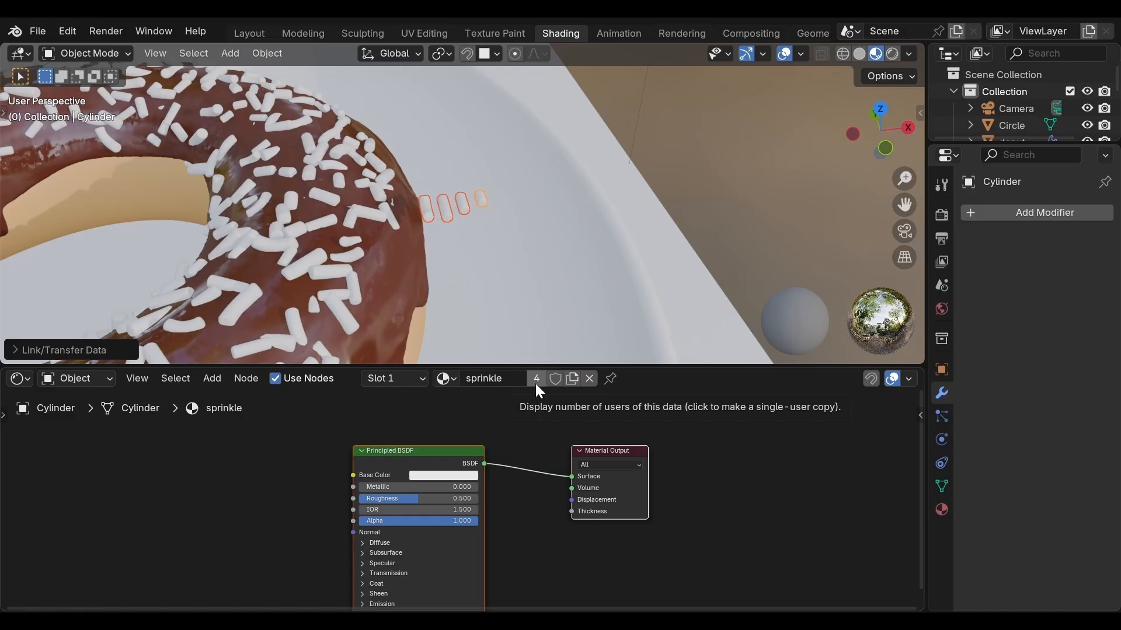
scroll(506, 285, down, 6)
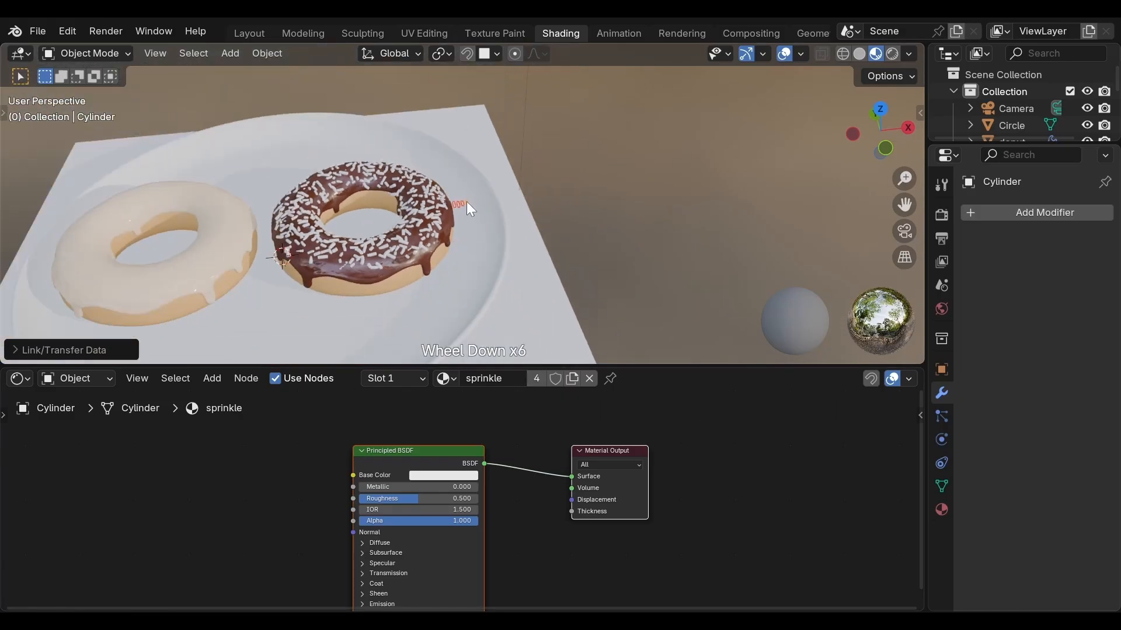
click(467, 202)
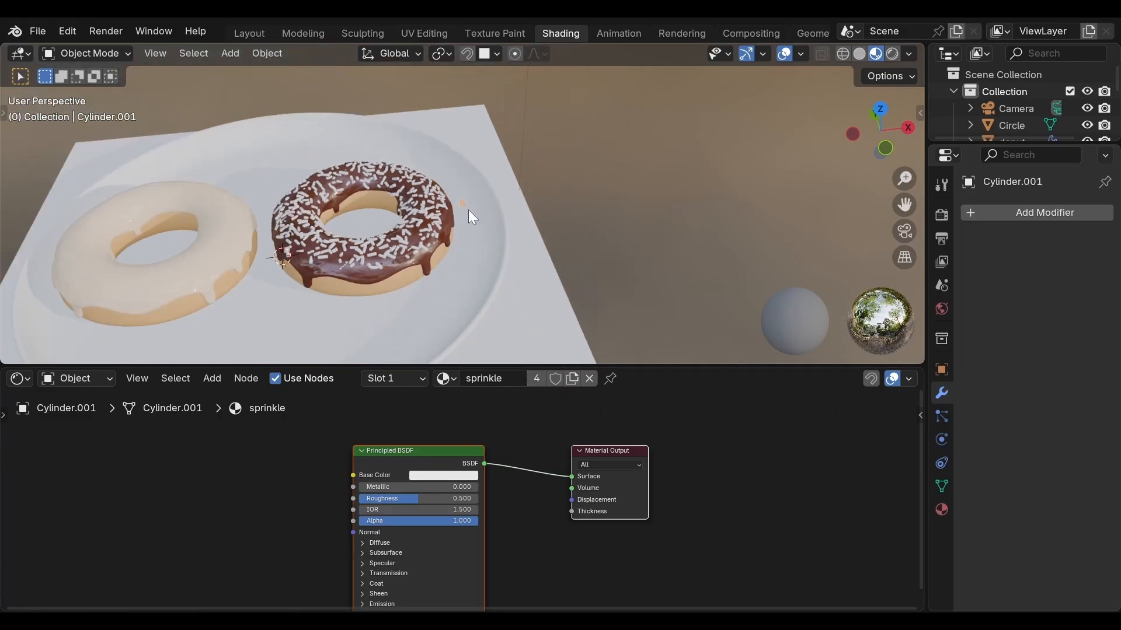
In the sprinkles' geometry node tree, insert a Store Named Attribute node between Rotate Instances and Realize Instances.
click(812, 33)
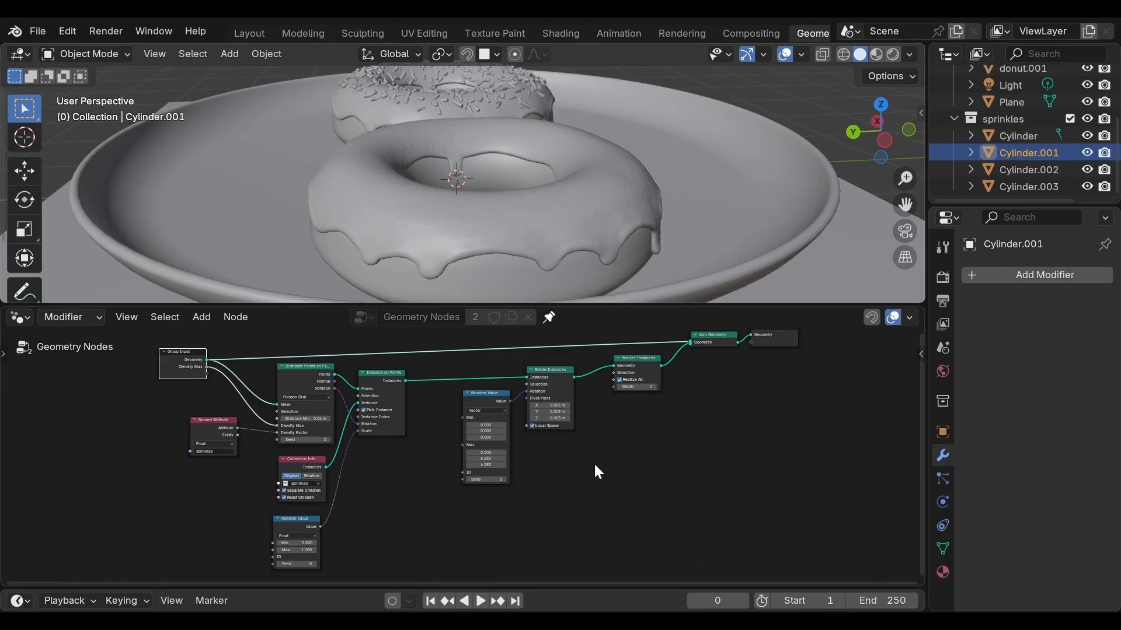
key(shift+a)
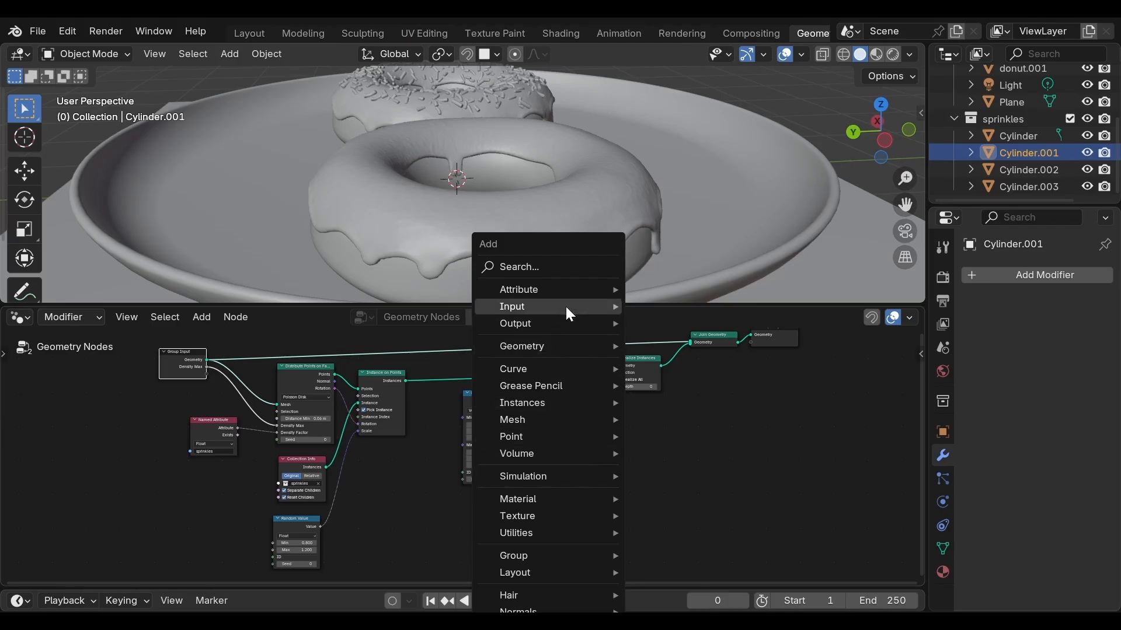
mouse_move(572, 301)
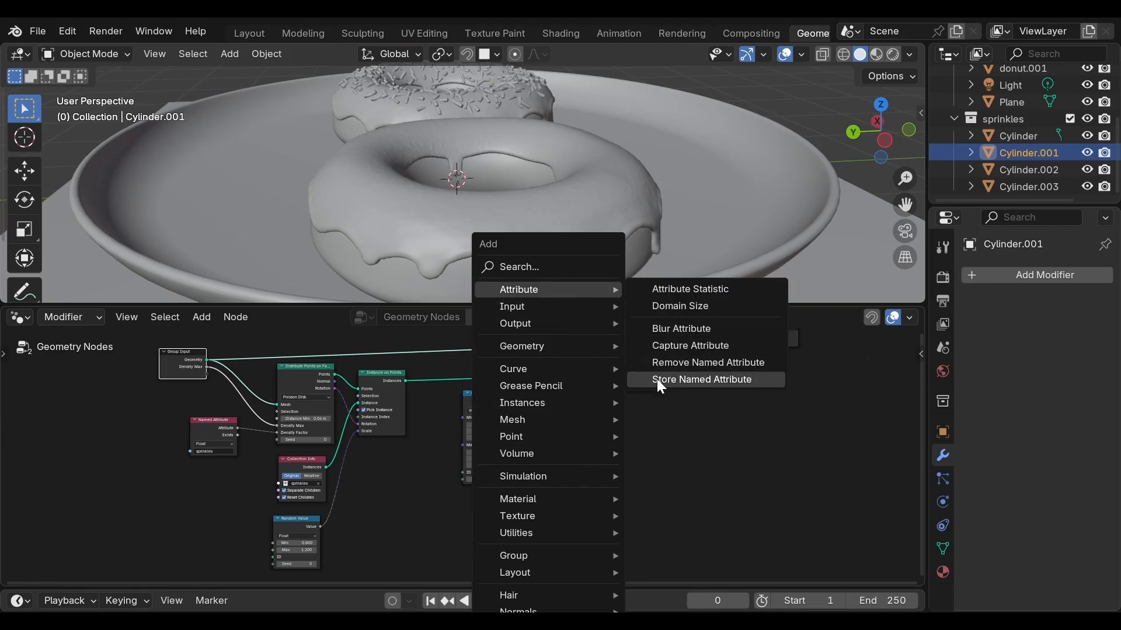
click(656, 379)
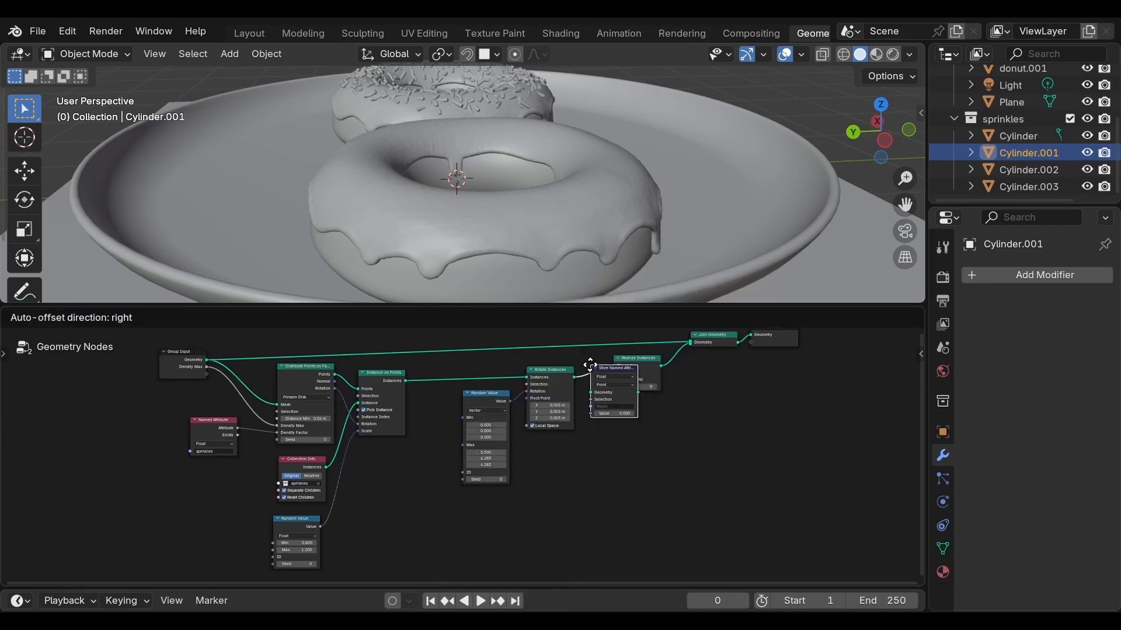
click(587, 364)
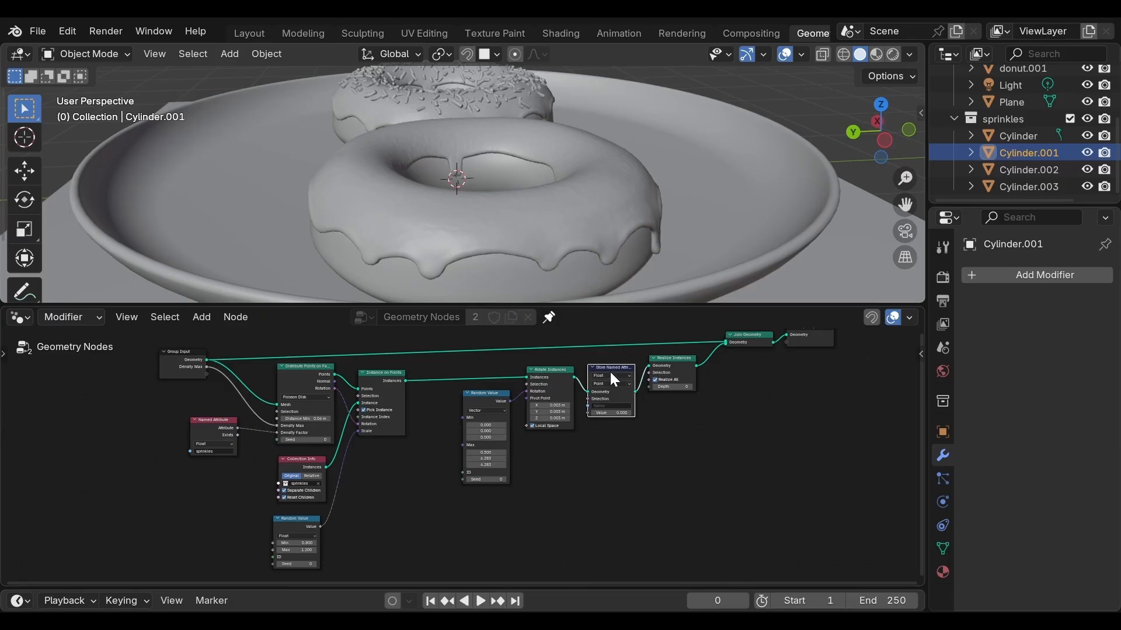
Set the Store Named Attribute node to data type Color and domain Instance, and name the attribute sprinkle_color.
click(610, 375)
click(610, 413)
click(612, 383)
click(604, 436)
click(607, 406)
text(sprinkl)
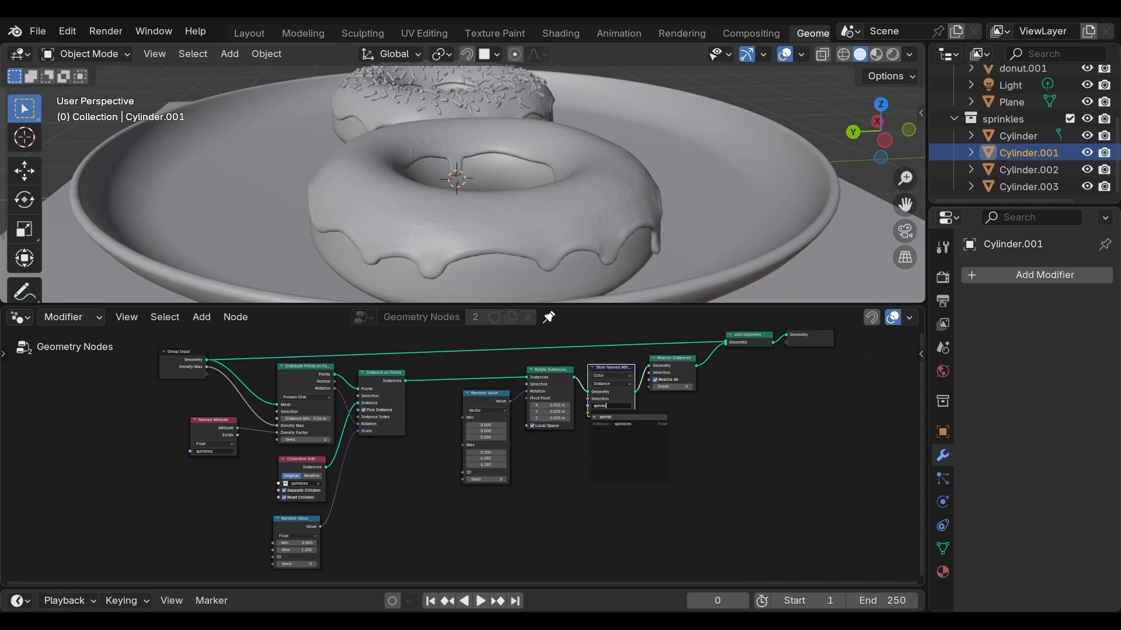
text(e_color)
key(Return)
In the sprinkle material's shader tree, add an Attribute node that reads sprinkle_color.
click(547, 27)
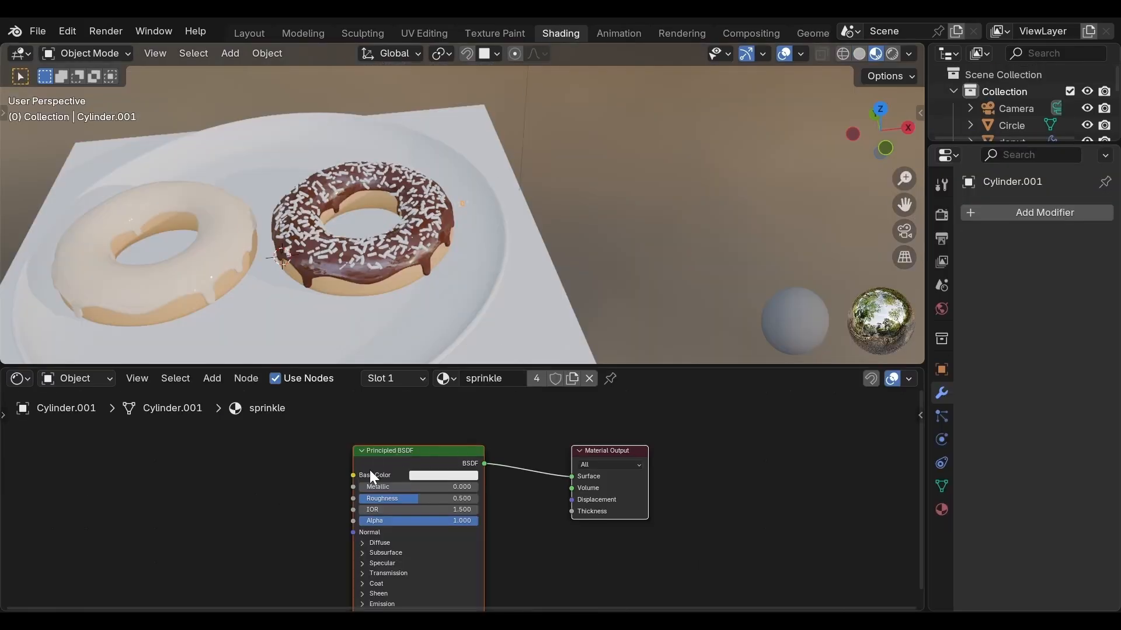
key(shift+a)
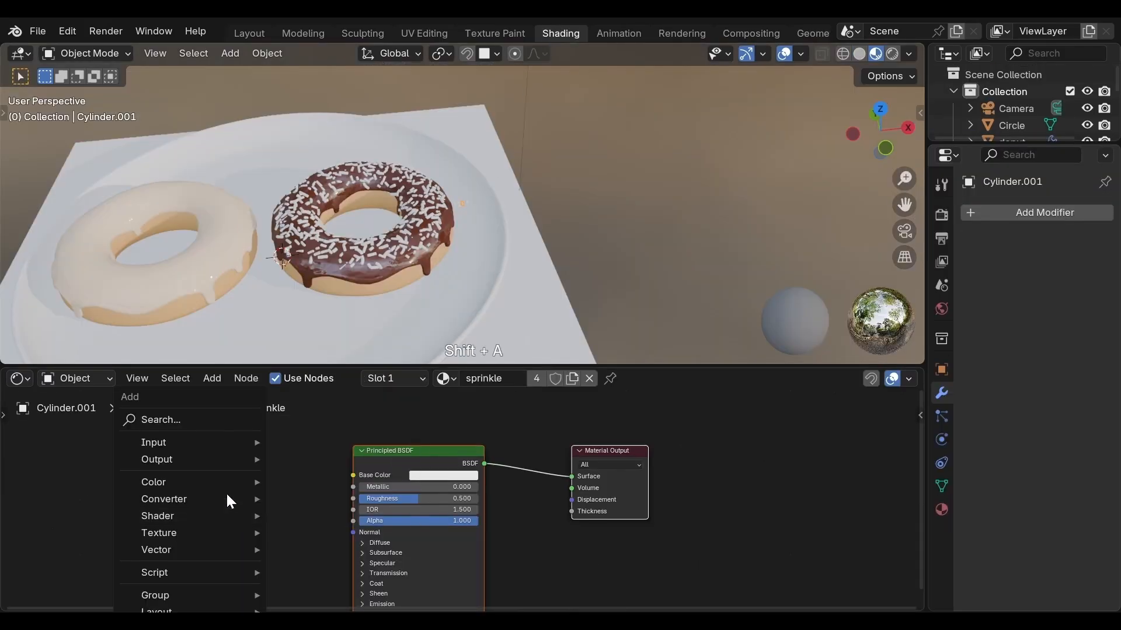
mouse_move(208, 442)
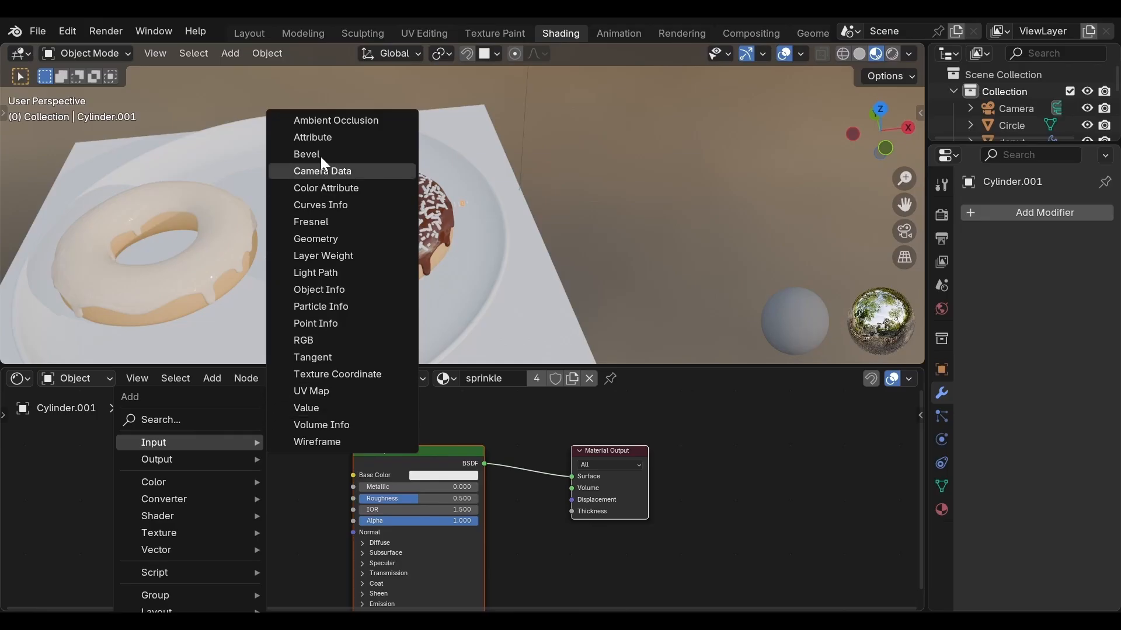
click(323, 141)
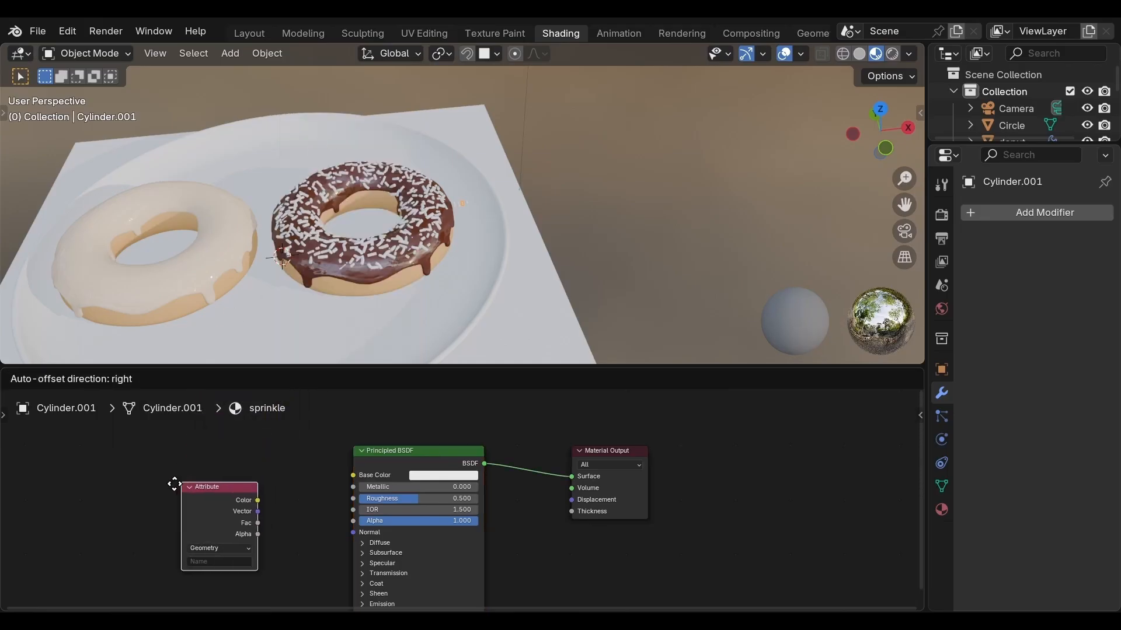
click(175, 489)
double_click(193, 565)
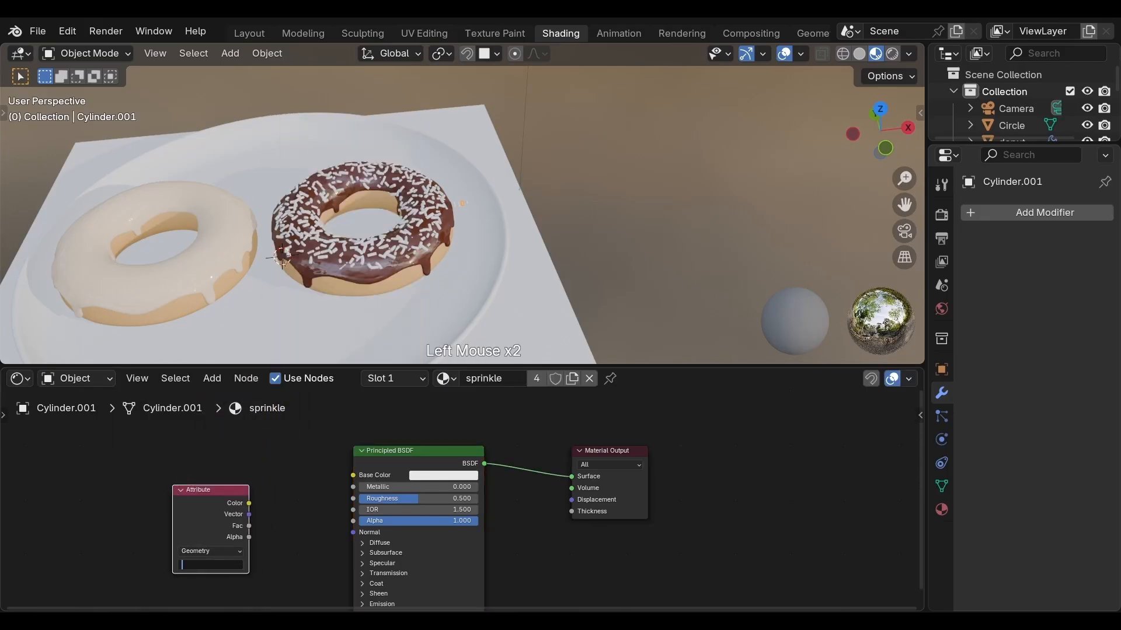
text(sprinkle_color)
key(Return)
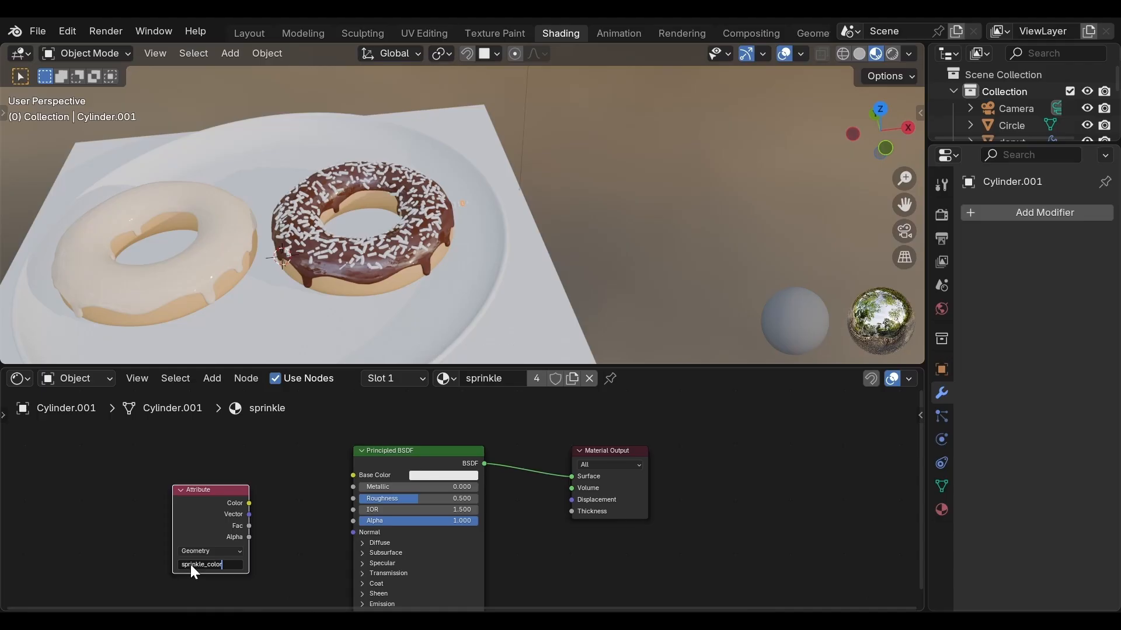
Connect the Attribute node's Color output to the Principled BSDF's Base Color.
click(249, 504)
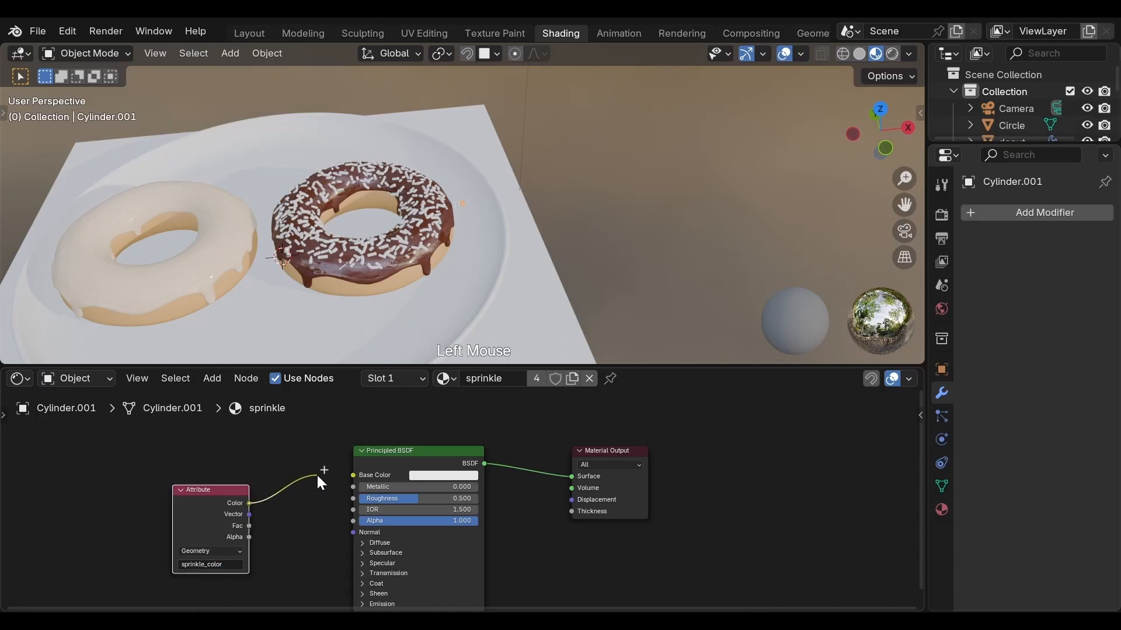
drag(317, 476, 346, 476)
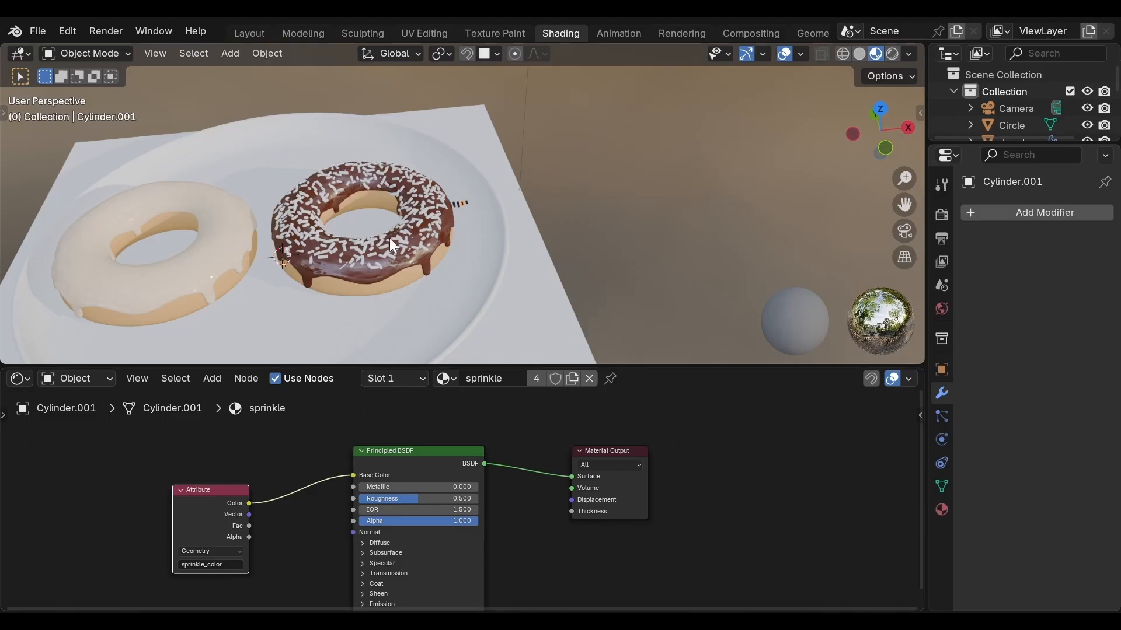
scroll(449, 242, up, 2)
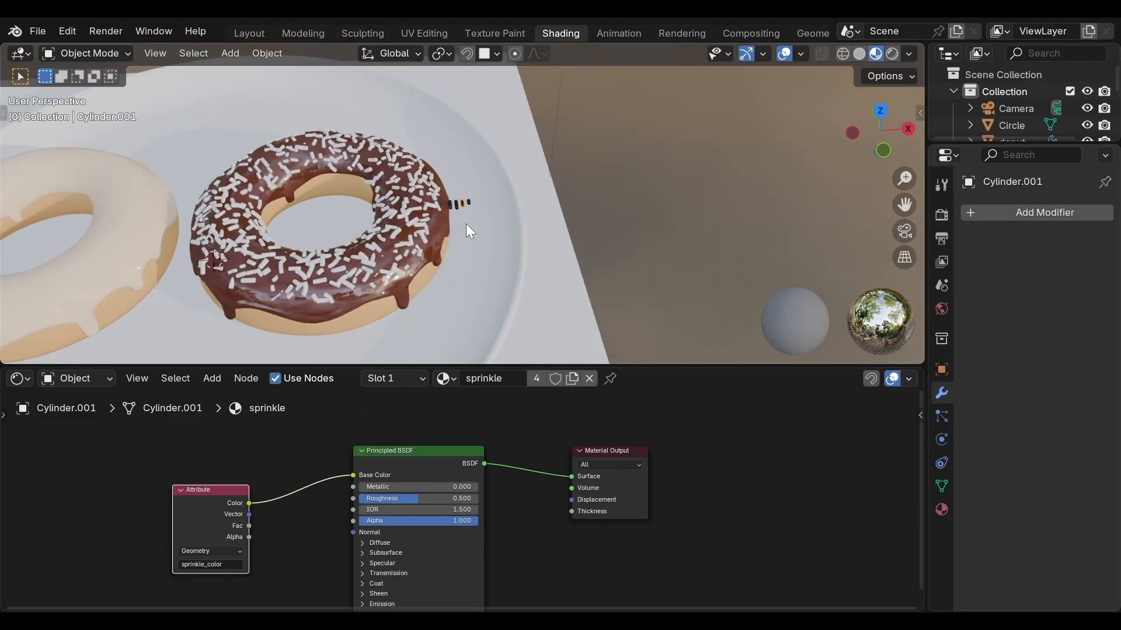
Return to the Geometry Nodes workspace and show its viewport in Material Preview shading, with the chocolate donut's sprinkles in view.
click(821, 37)
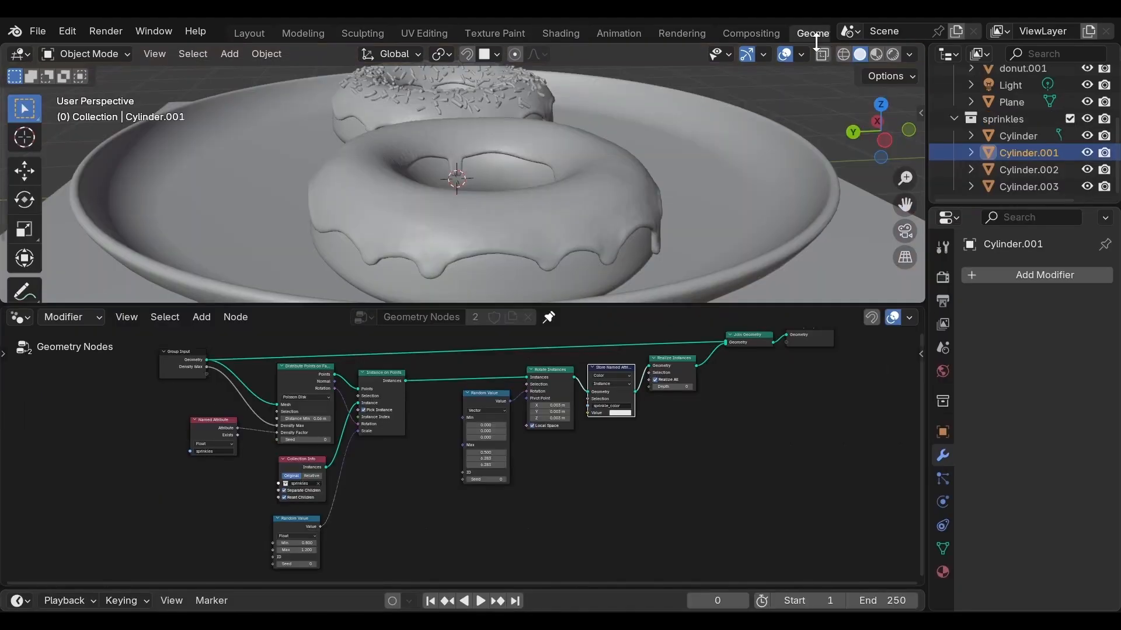
click(877, 54)
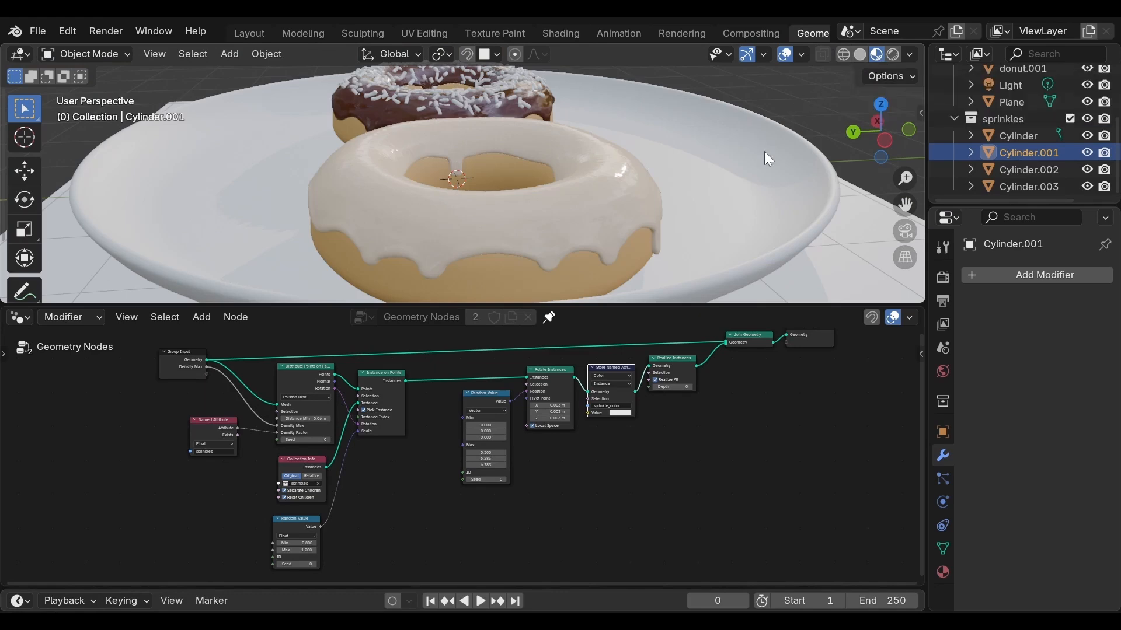
middle_drag(764, 151, 531, 205)
middle_drag(638, 216, 629, 219)
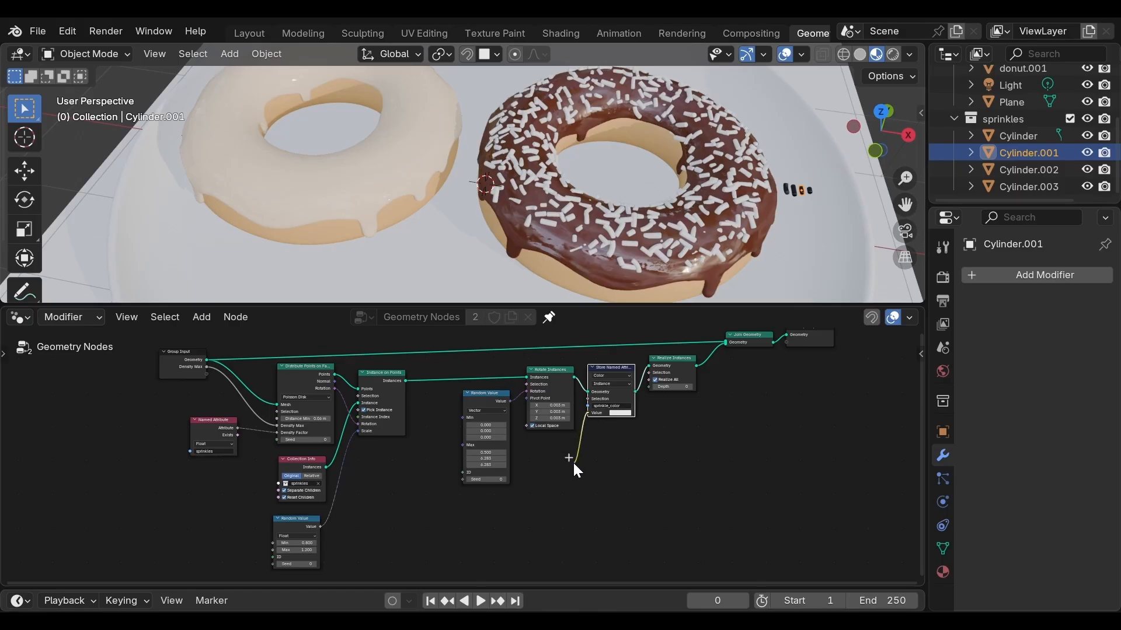
Add a Color Ramp node feeding the Value input of the Store Named Attribute node.
drag(573, 461, 572, 462)
click(548, 468)
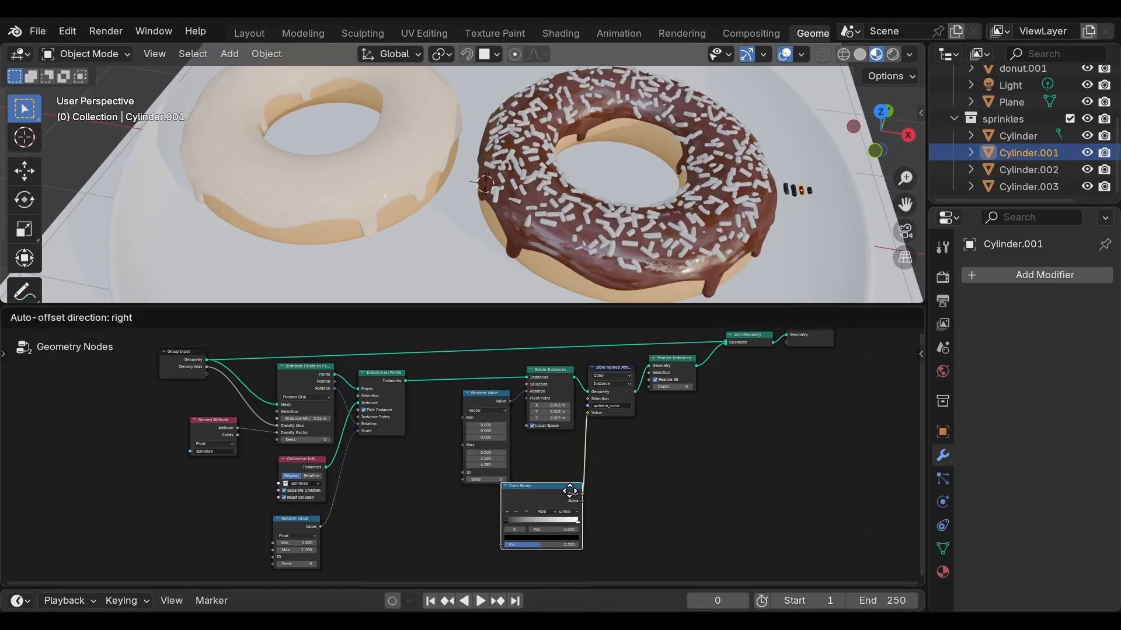
click(570, 492)
Add a Float Random Value node that drives the Color Ramp's Fac input, placing it beside the ramp.
drag(500, 545, 466, 548)
key(Up)
key(Up)
key(Up)
key(Up)
key(Up)
key(Return)
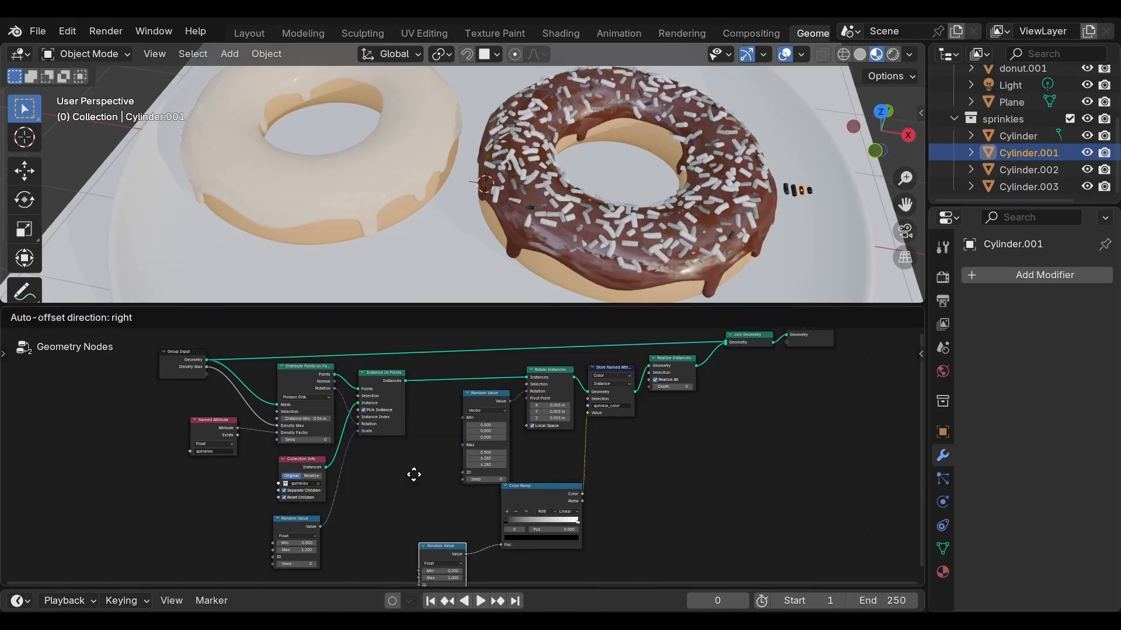
click(428, 515)
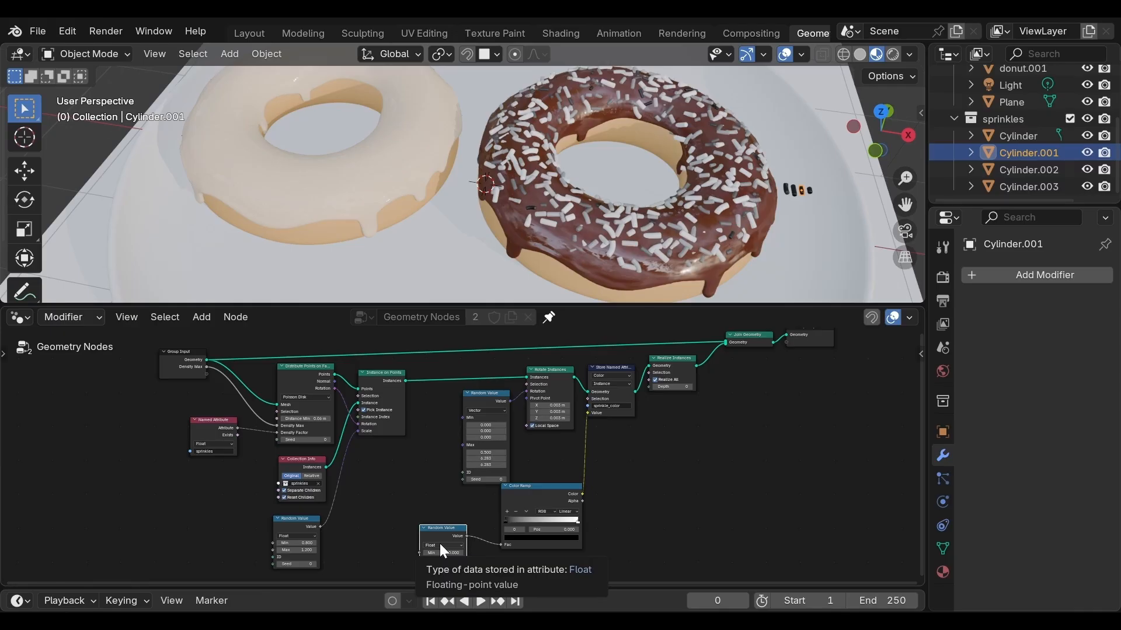
Set the Color Ramp to Constant interpolation and add a middle stop coloured violet-blue (about #736BF7).
click(573, 512)
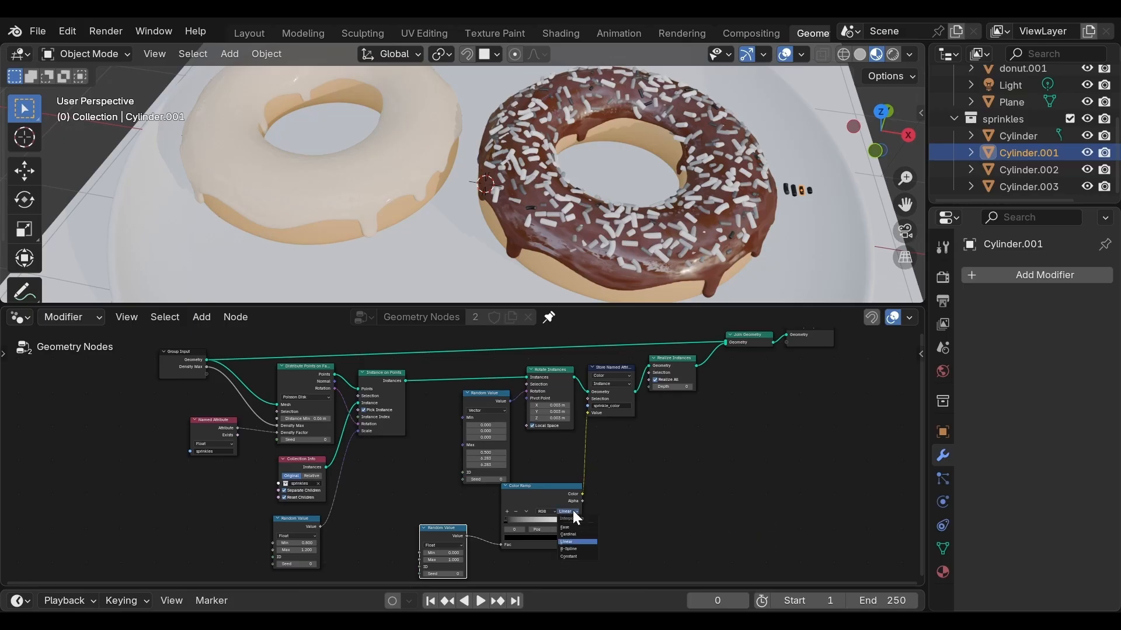
click(576, 557)
scroll(608, 521, up, 2)
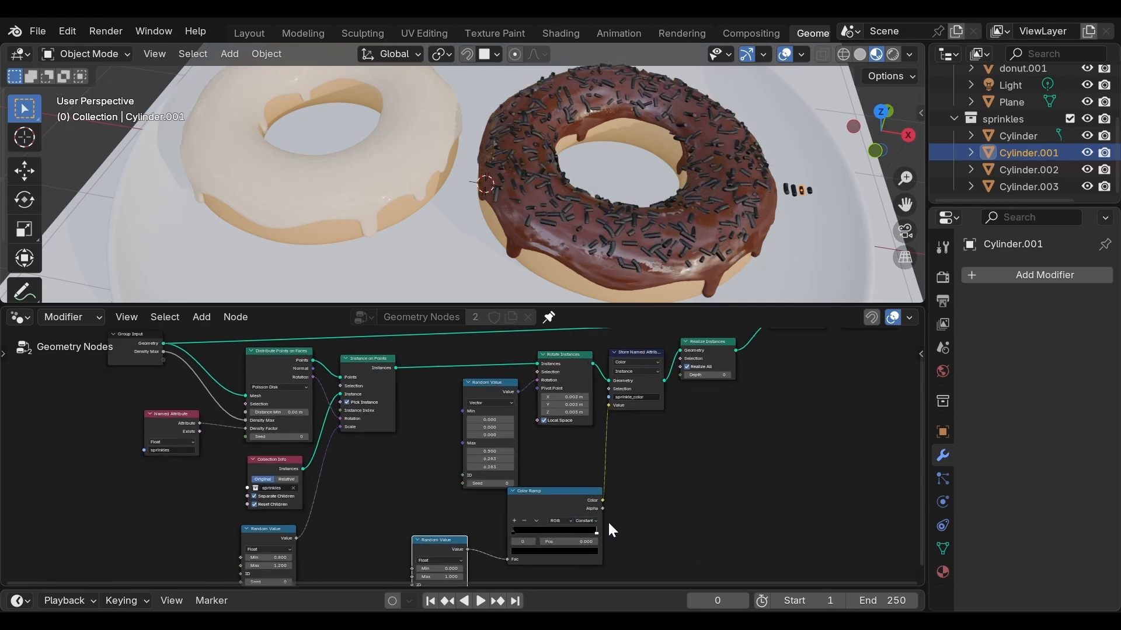
middle_drag(647, 513, 646, 453)
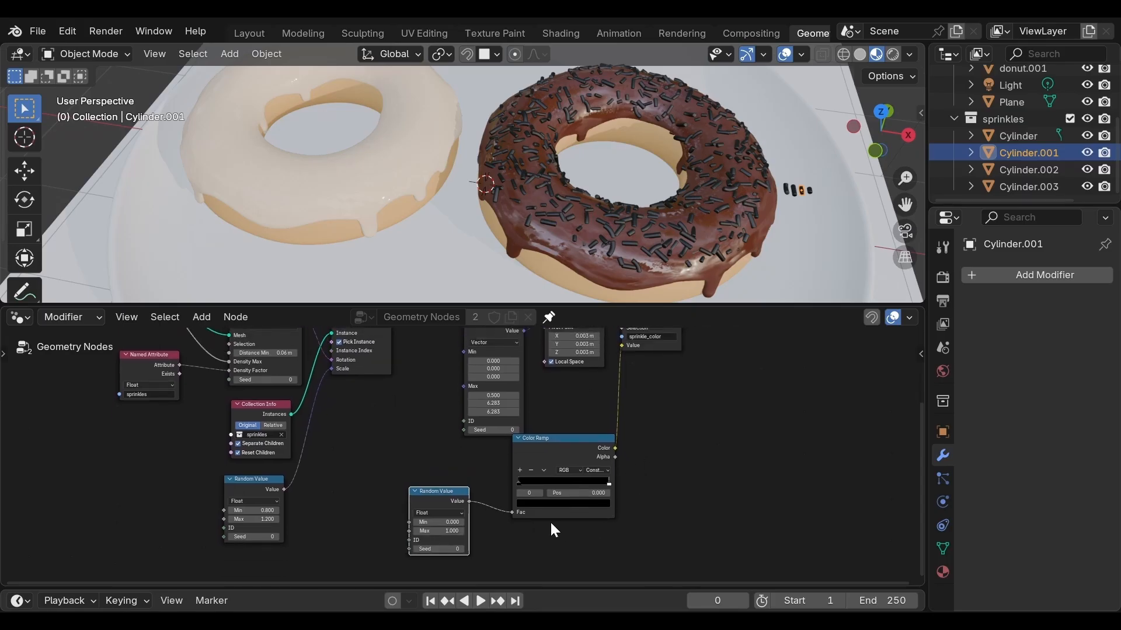
click(519, 469)
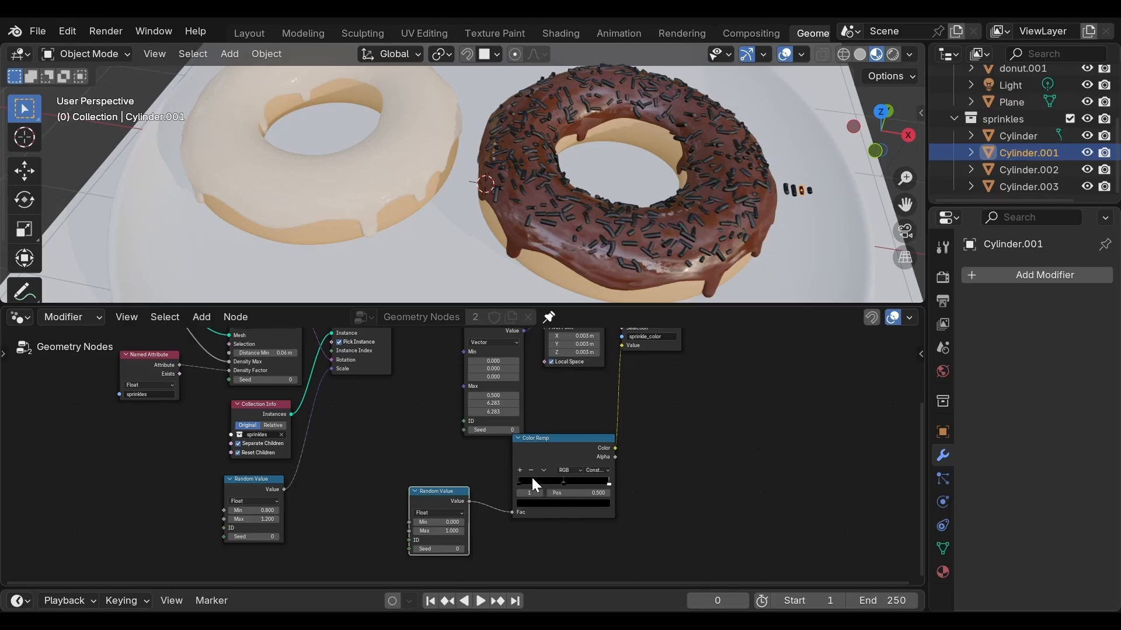
click(544, 504)
click(596, 375)
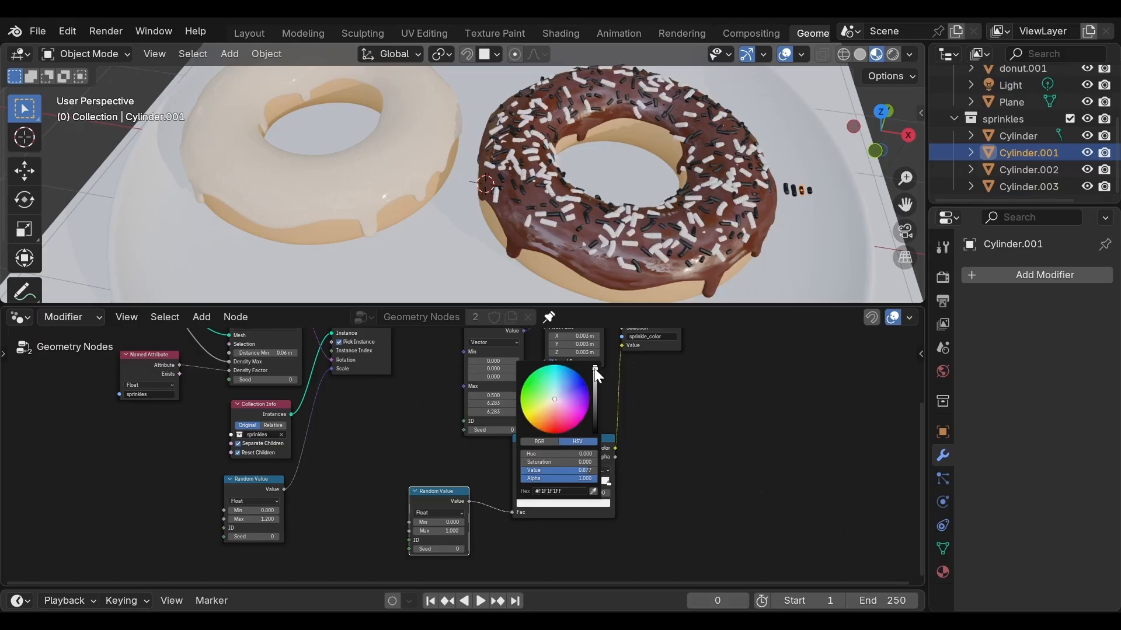
drag(595, 376, 596, 374)
key(ctrl+v)
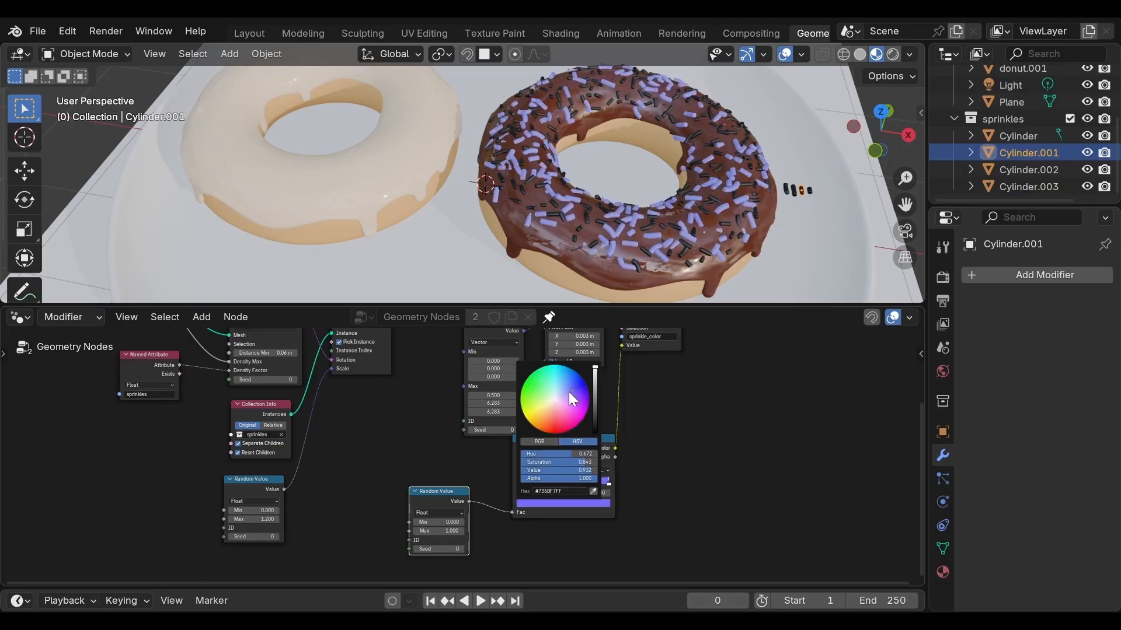
Change the colour of the Color Ramp's first stop from black to a bright coral red.
click(519, 482)
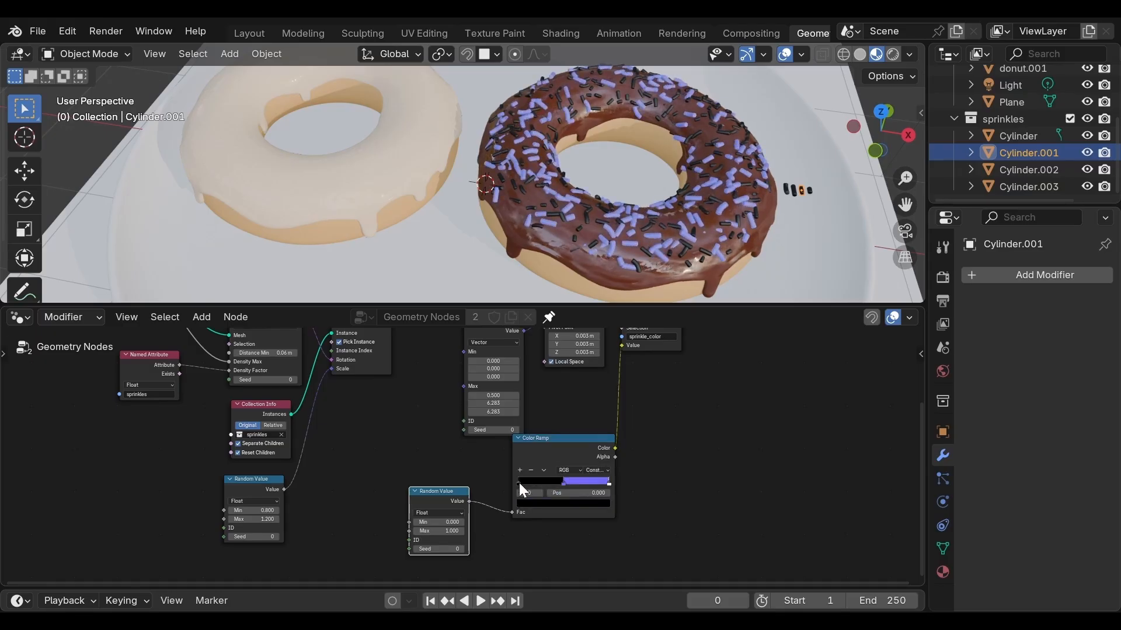
click(534, 501)
drag(595, 432, 595, 369)
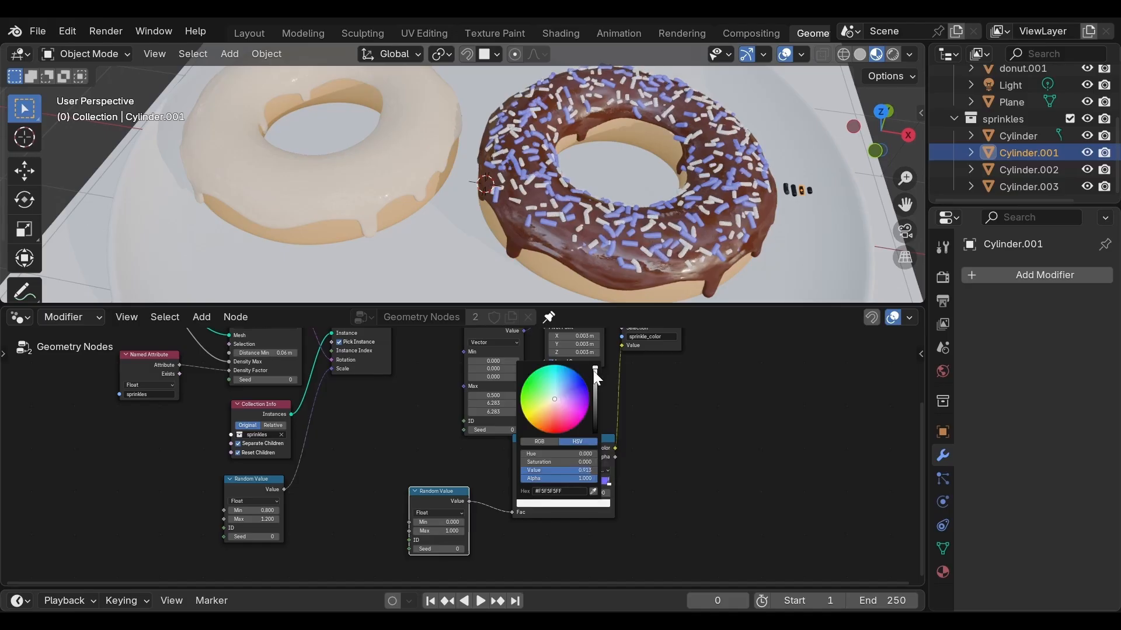
click(553, 421)
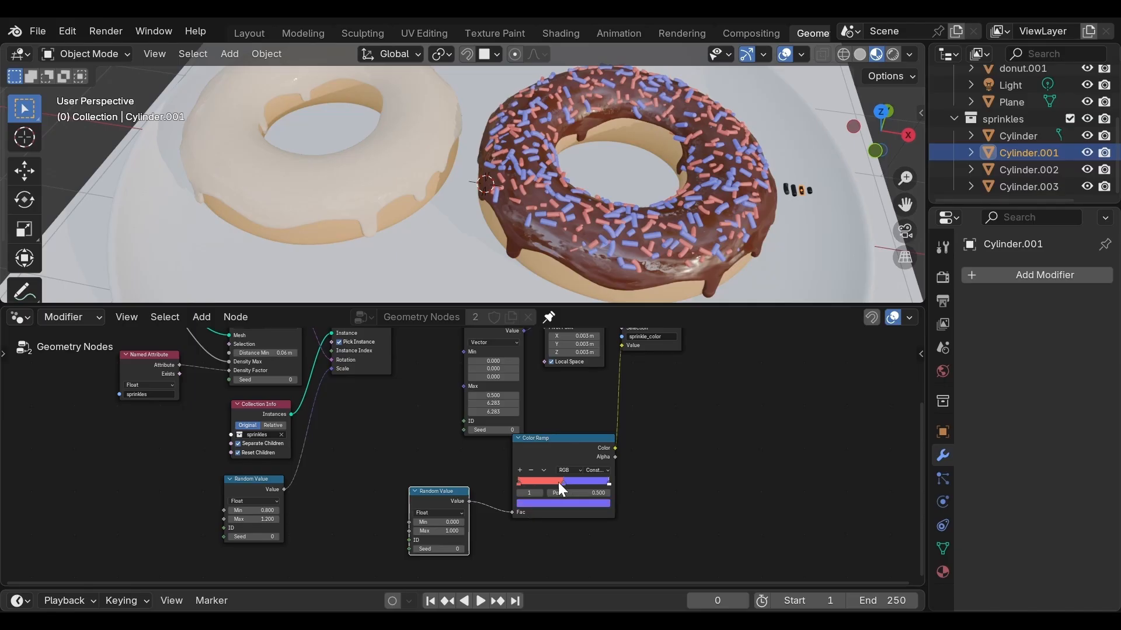
Move the violet-blue stop to about 0.606 and add a pale yellow stop at about 0.303 on the Color Ramp.
drag(558, 482, 575, 483)
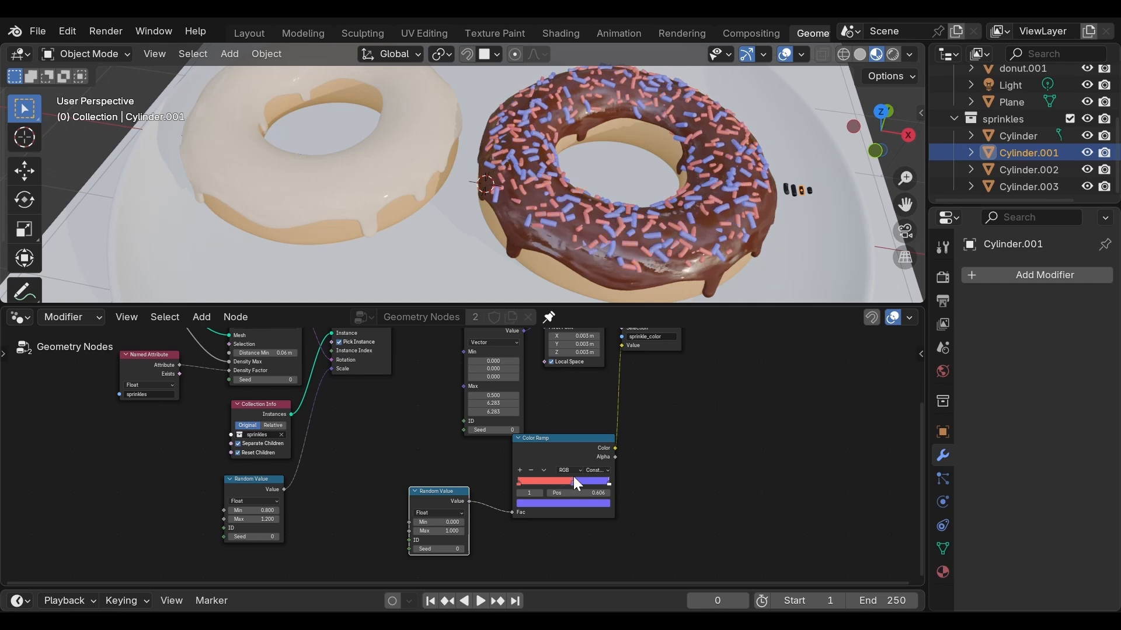
click(519, 482)
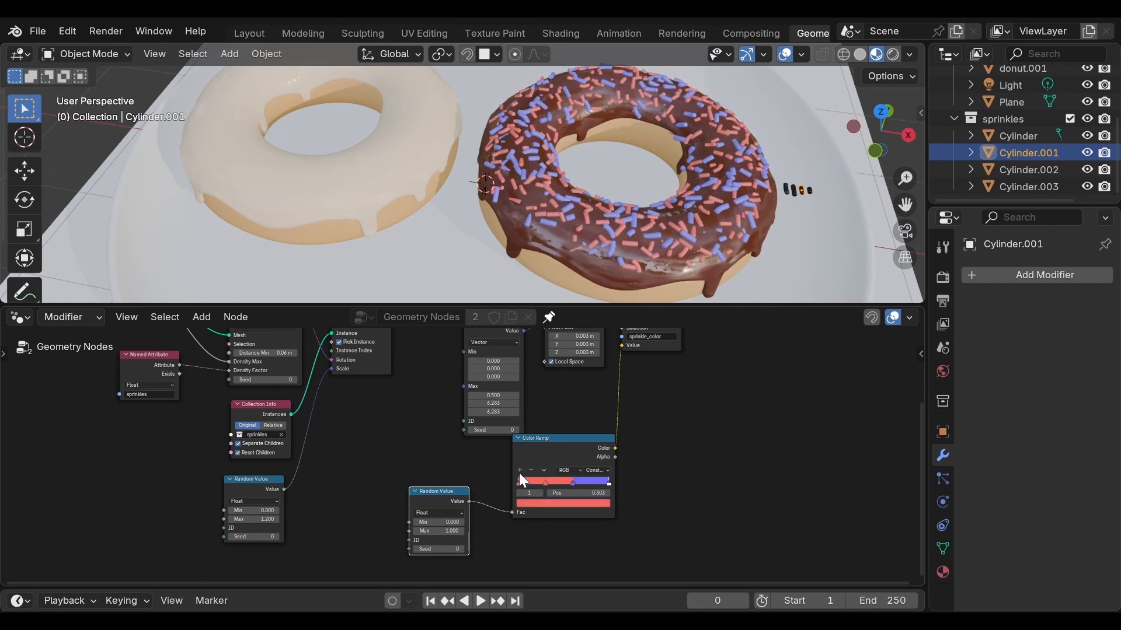
click(555, 502)
click(536, 413)
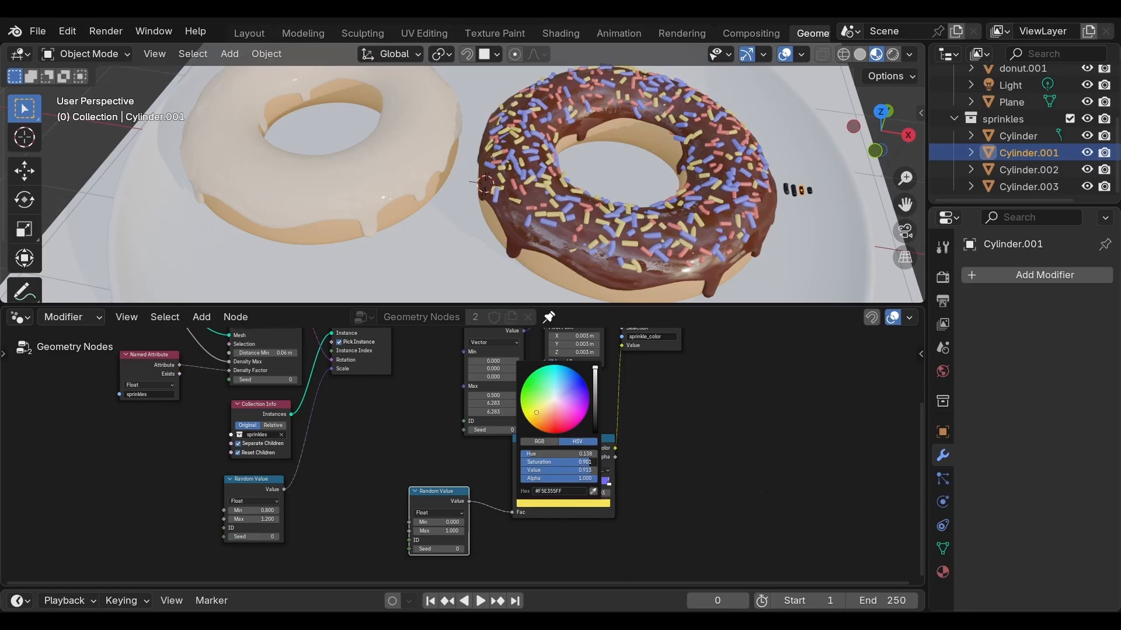
drag(537, 411, 541, 409)
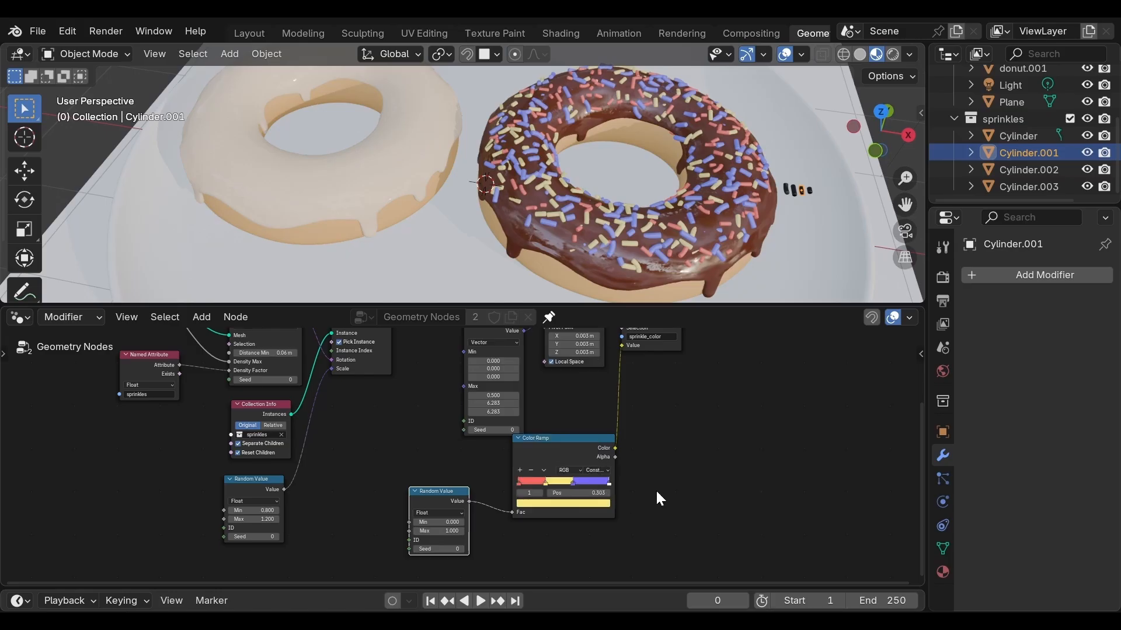
Slide the white end stop inward and rebalance the Color Ramp's stops, placing the yellow one at about 0.369.
click(608, 484)
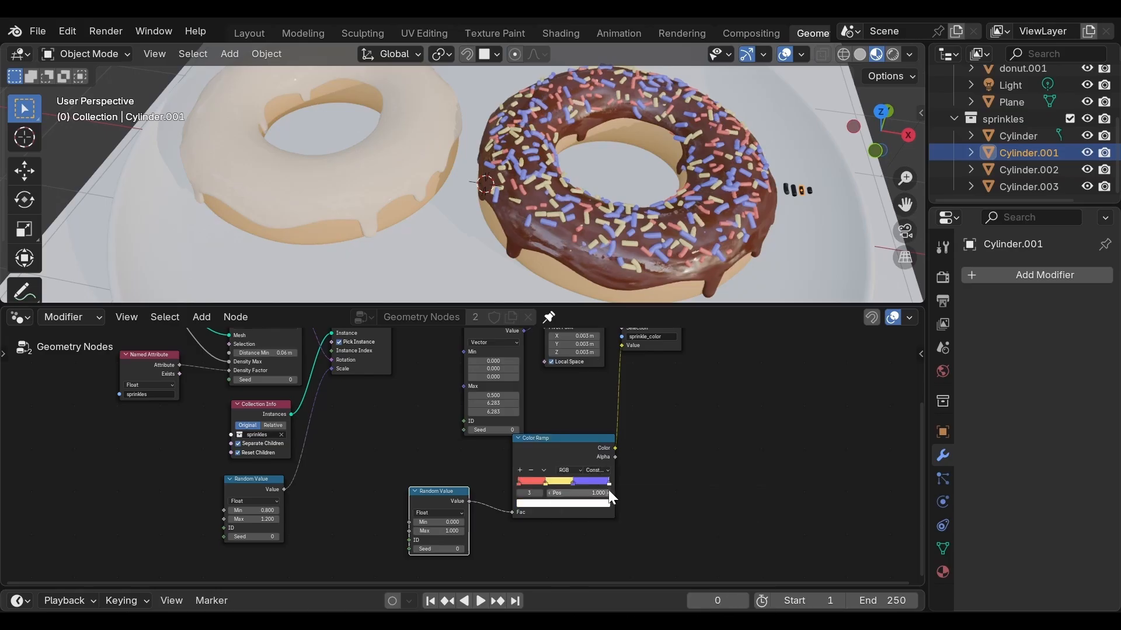
drag(608, 484, 587, 482)
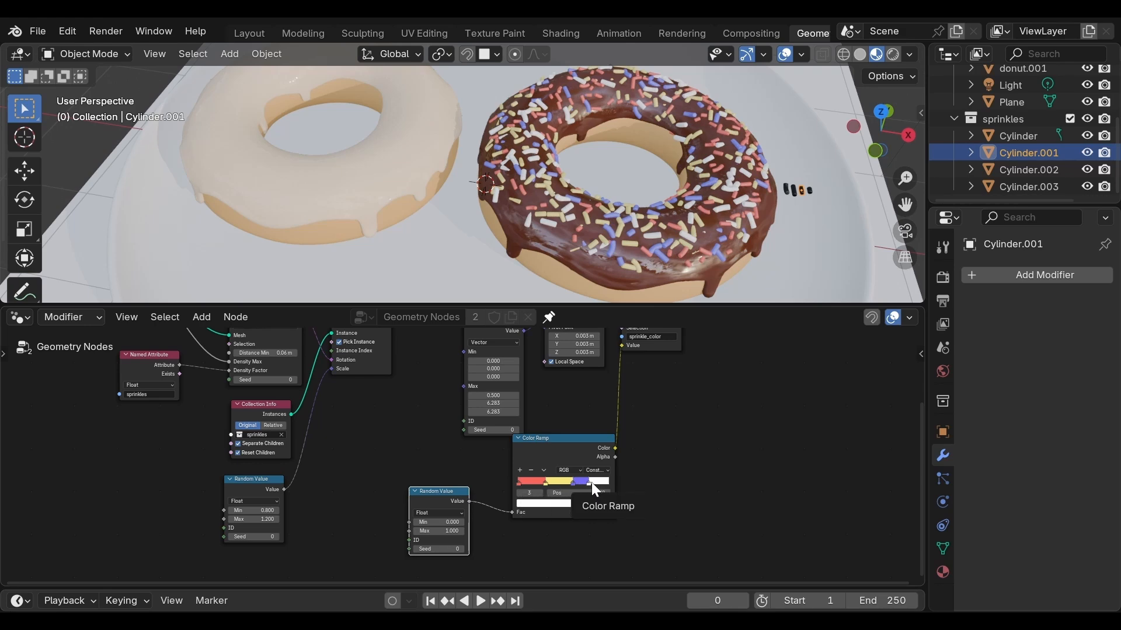
drag(592, 484, 535, 484)
click(596, 486)
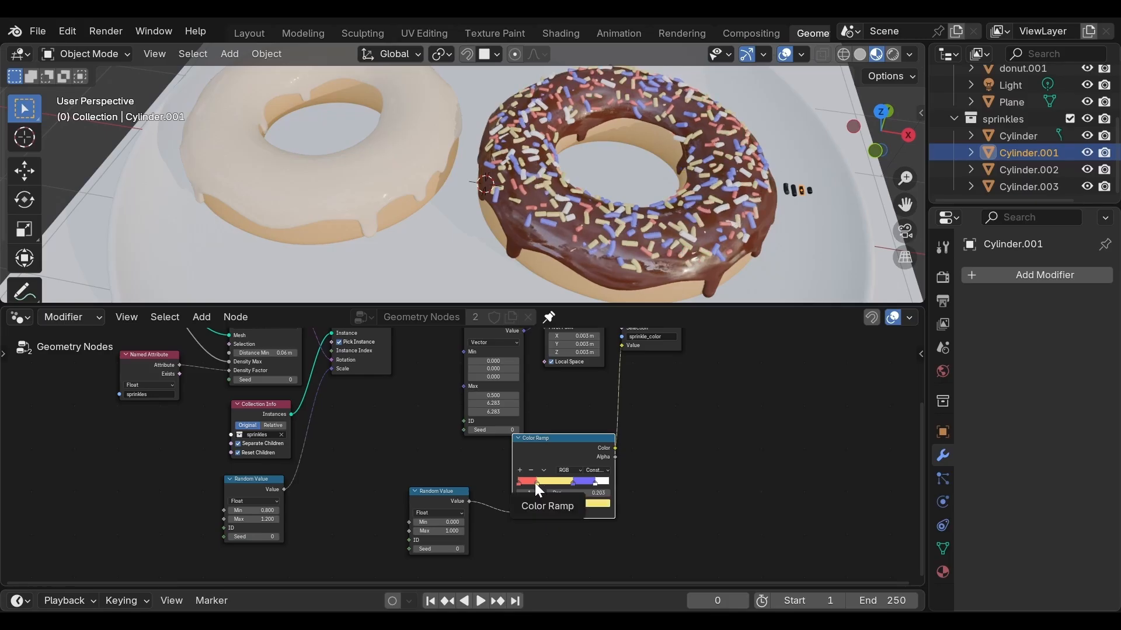
mouse_move(573, 482)
mouse_down()
mouse_move(537, 482)
mouse_move(552, 482)
mouse_up()
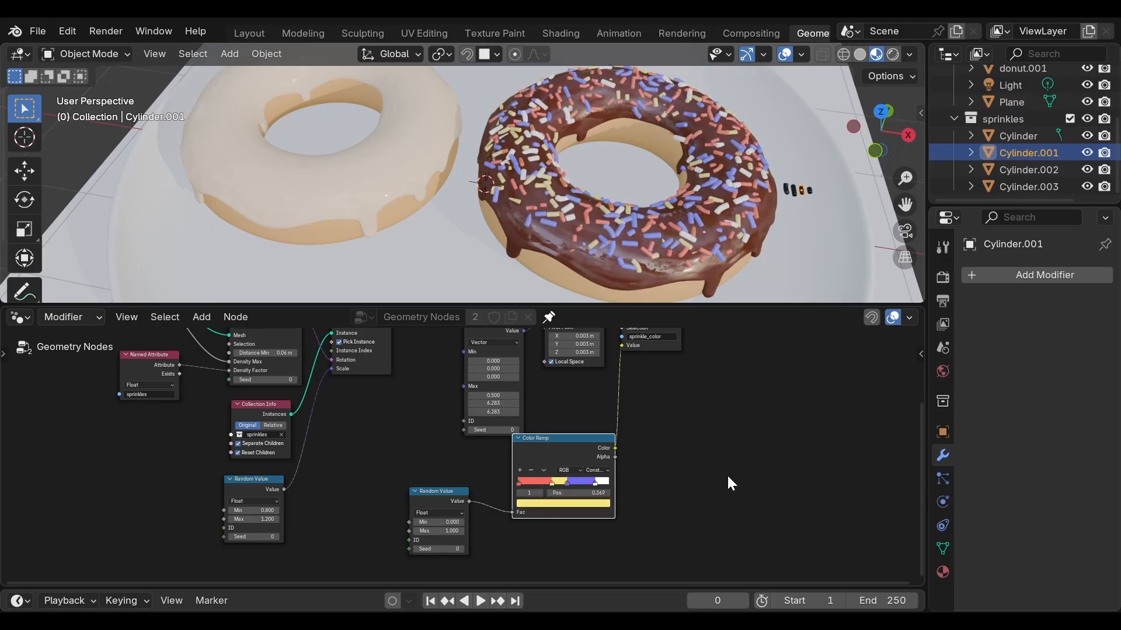
middle_drag(718, 204, 653, 162)
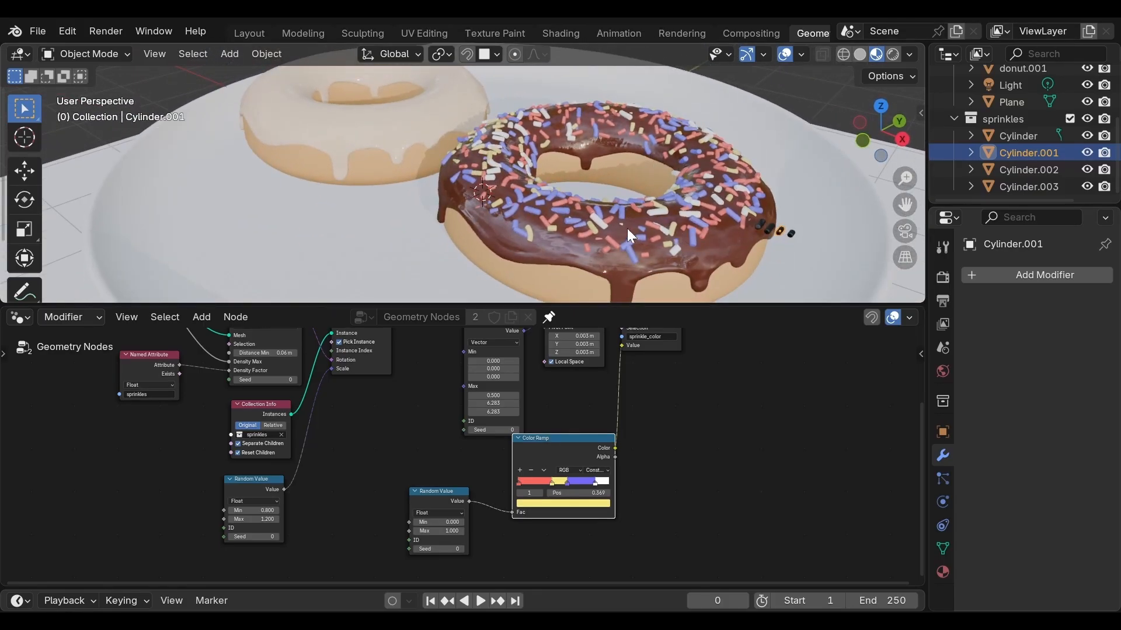
In the Shading workspace, set the sprinkle material's roughness to 0.4 and its specular IOR Level to 0.4.
click(571, 32)
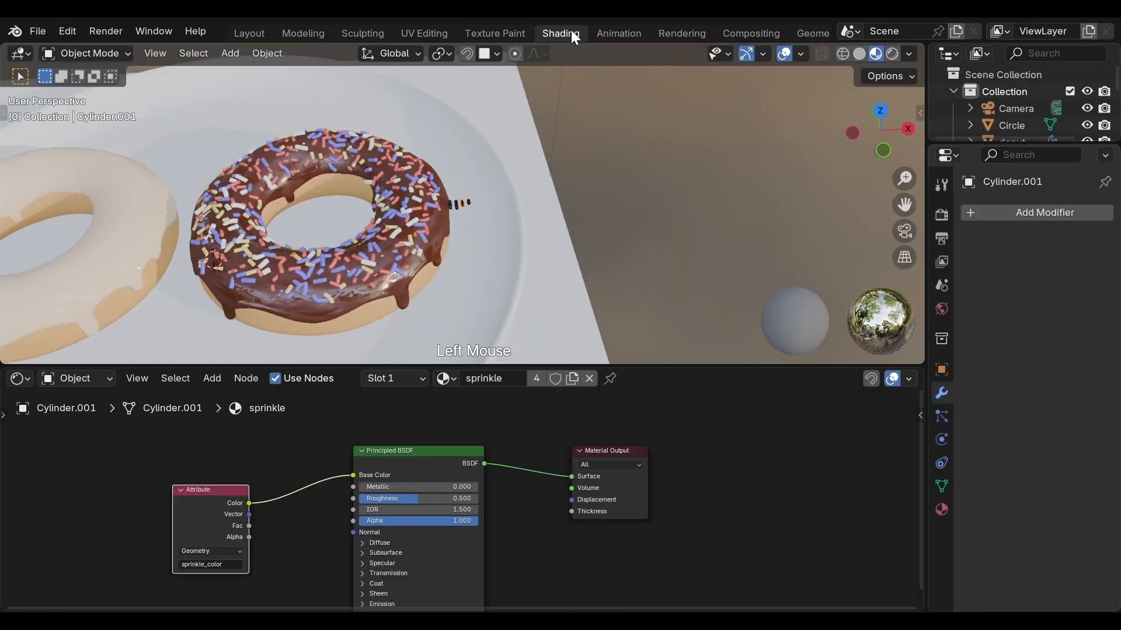
scroll(503, 533, down, 1)
double_click(420, 499)
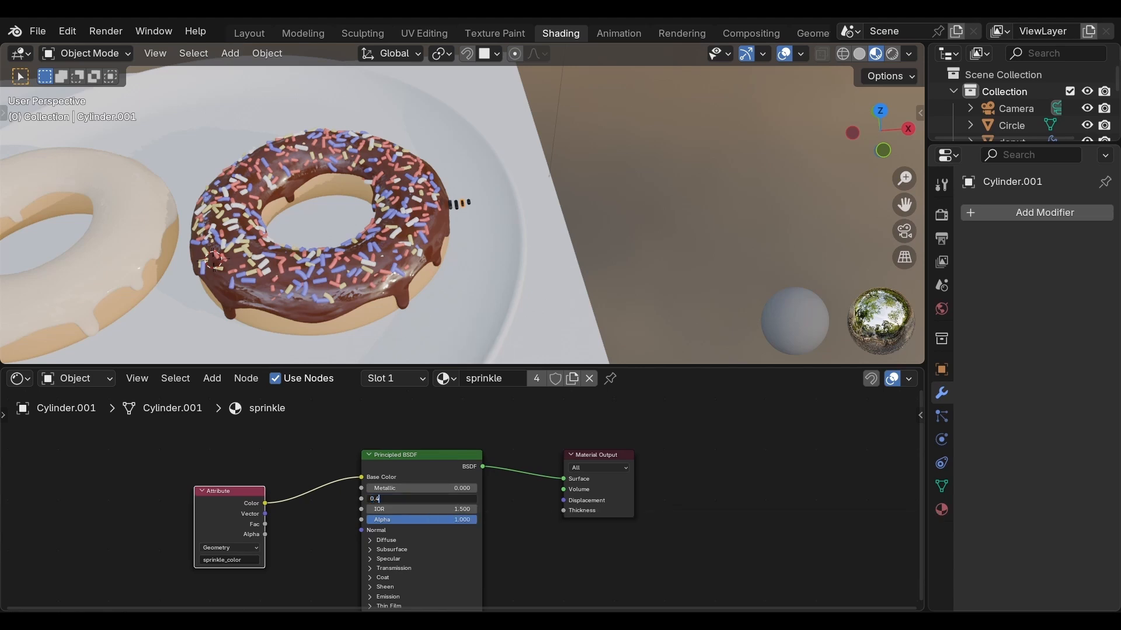
text(0.4)
key(Return)
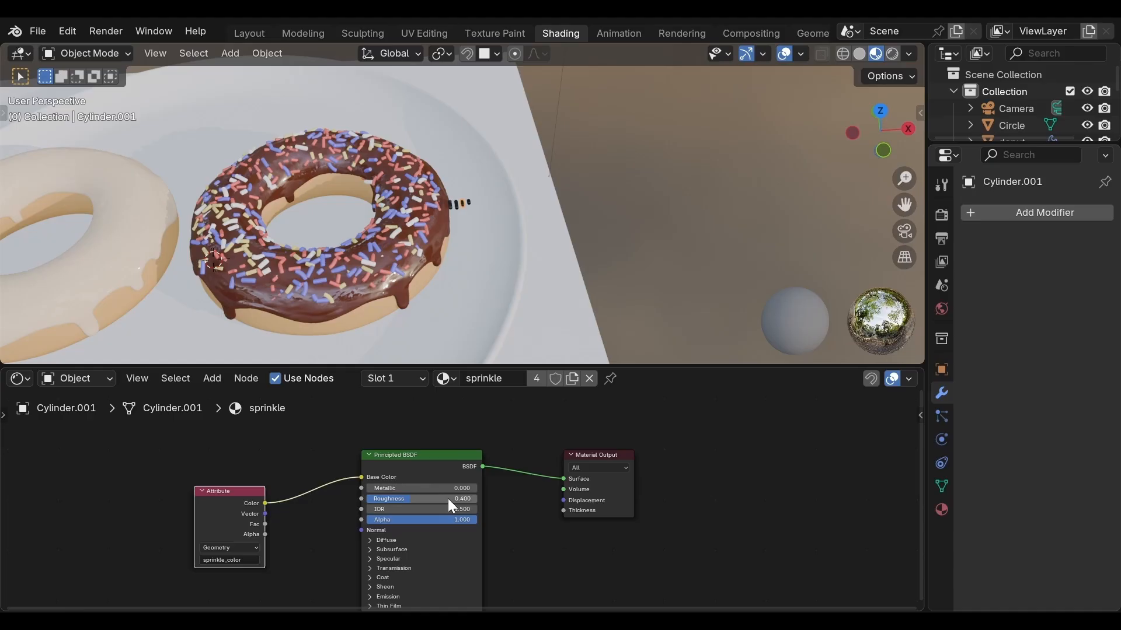
click(370, 558)
double_click(426, 583)
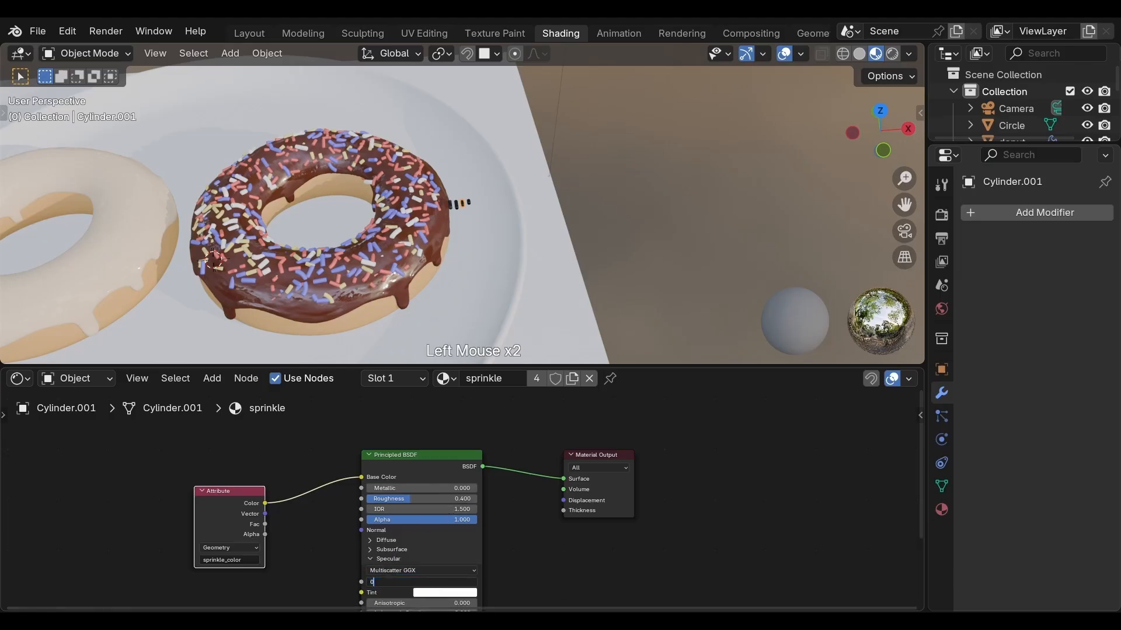
text(0.4)
key(Return)
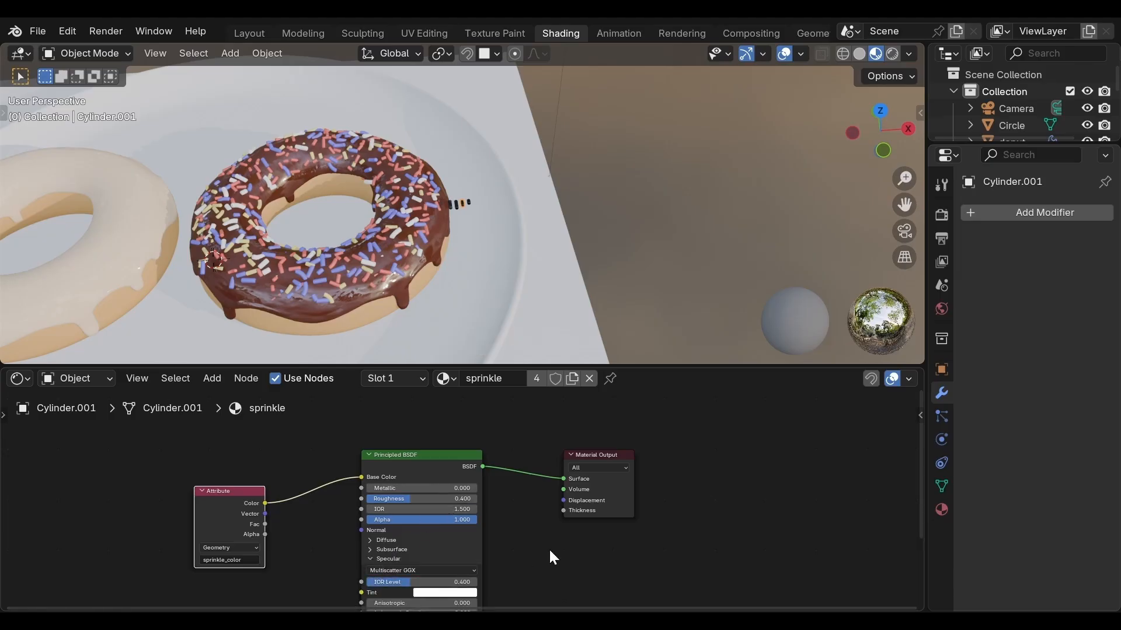
Examine the coloured sprinkles and the chocolate glaze on the donut up close from several angles.
middle_drag(545, 547, 543, 470)
scroll(373, 215, up, 3)
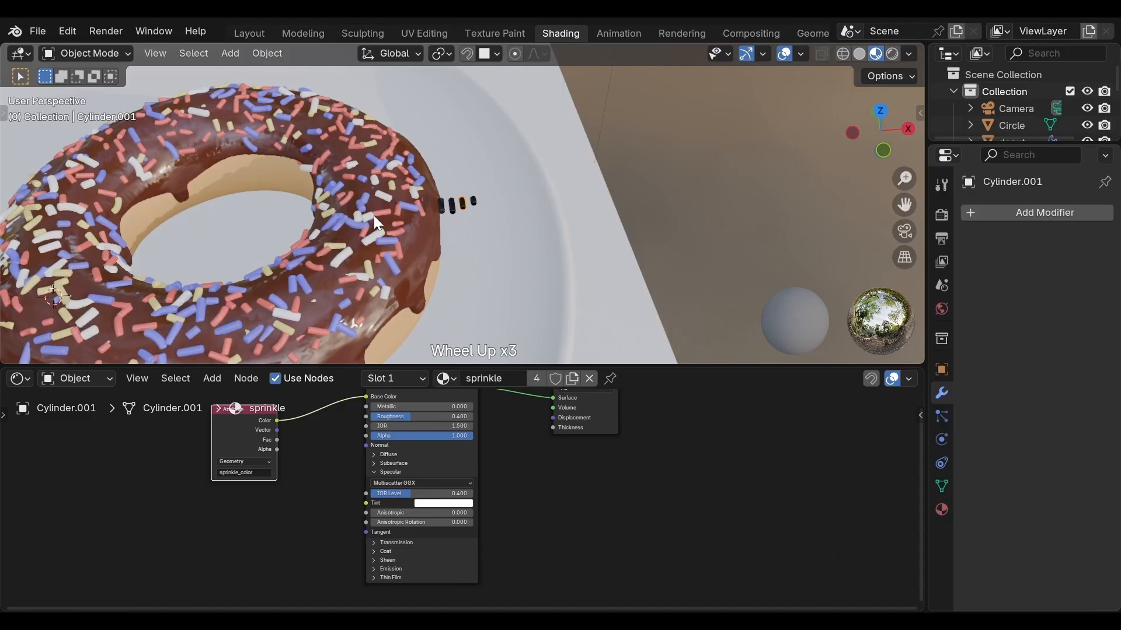
middle_drag(318, 209, 201, 219)
click(315, 195)
scroll(315, 195, down, 3)
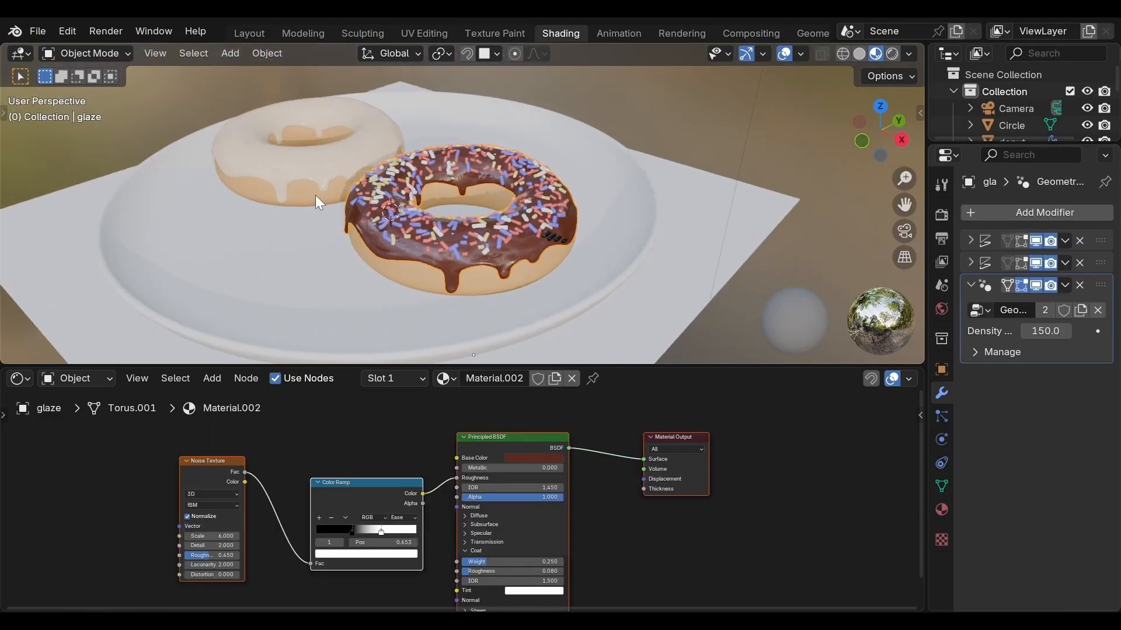
middle_drag(459, 223, 453, 274)
scroll(454, 272, up, 4)
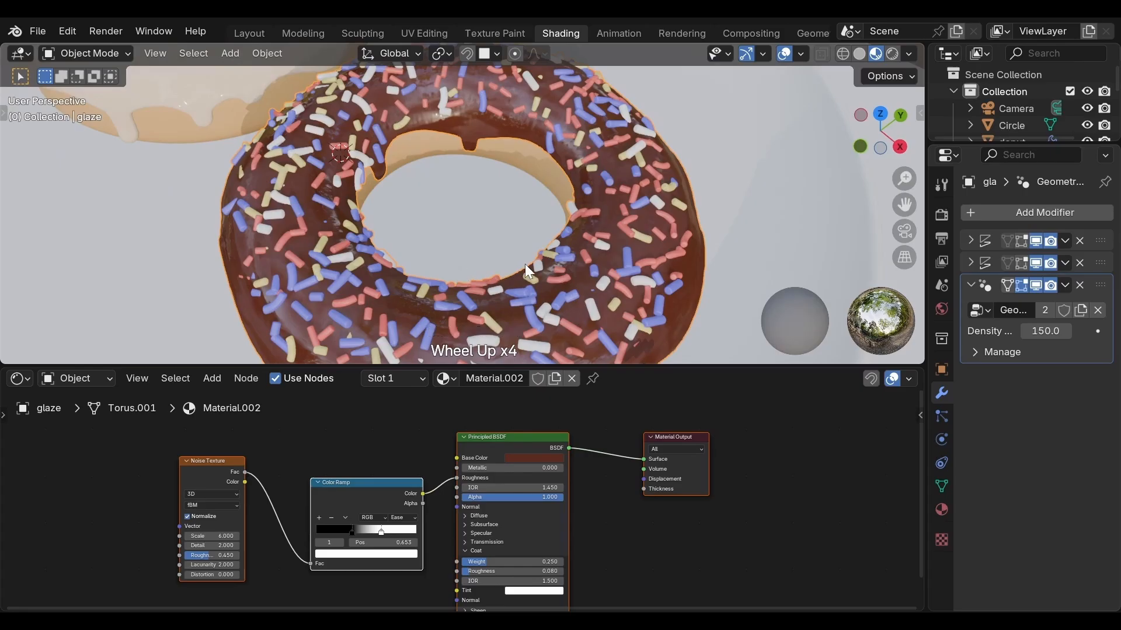
middle_drag(524, 264, 635, 198)
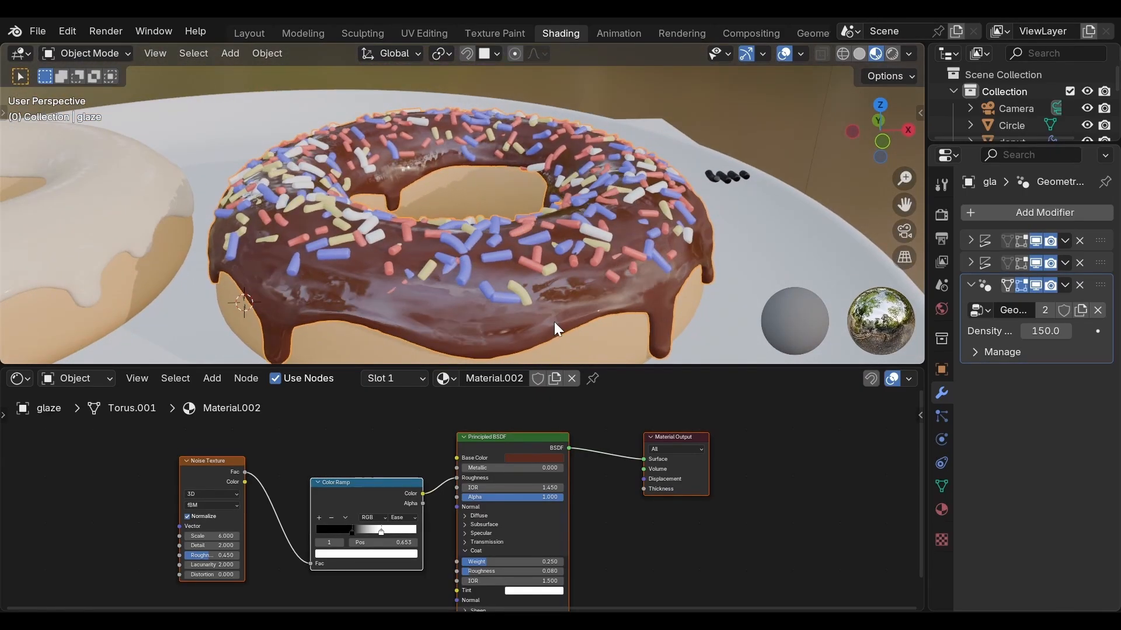
Create a new material for the plate and give it a warm off-white base colour.
click(769, 271)
scroll(770, 261, down, 3)
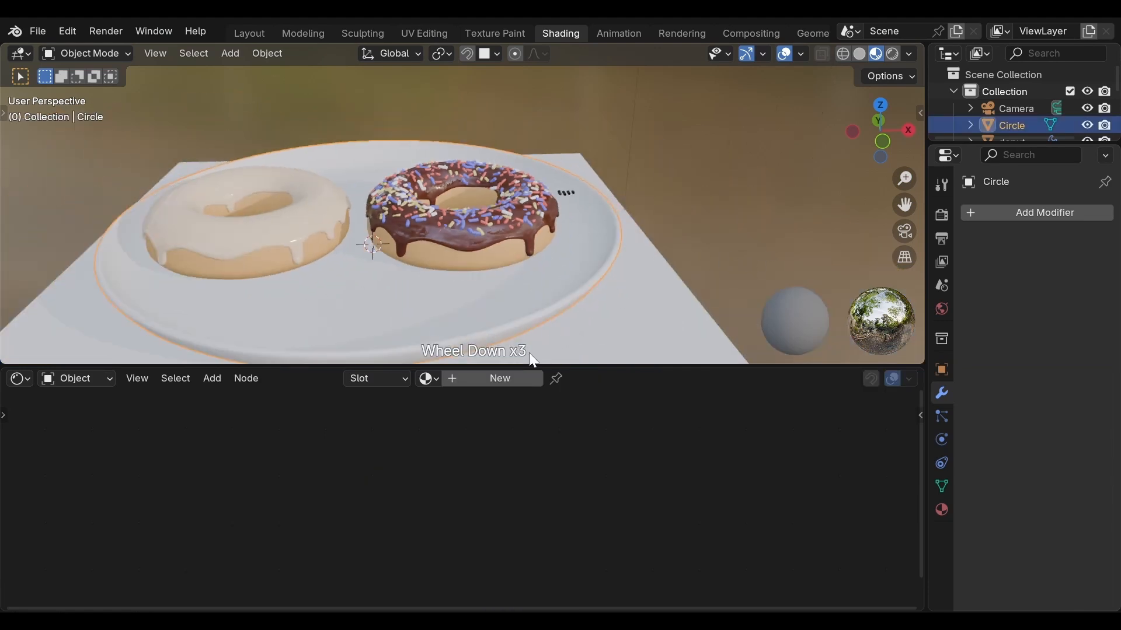
click(501, 381)
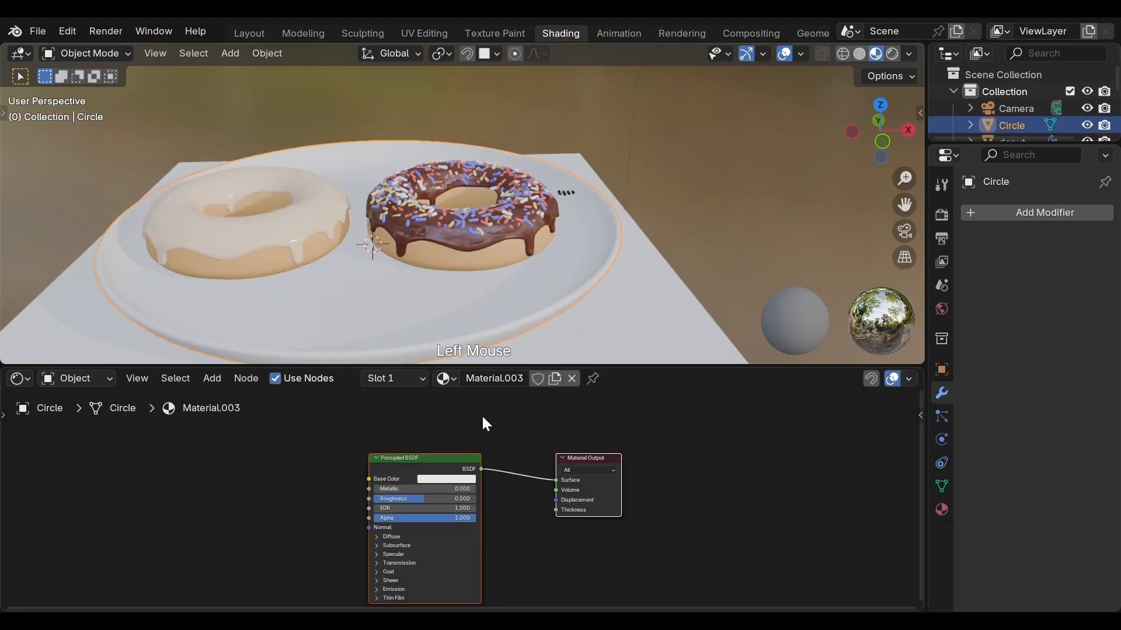
click(459, 480)
click(454, 368)
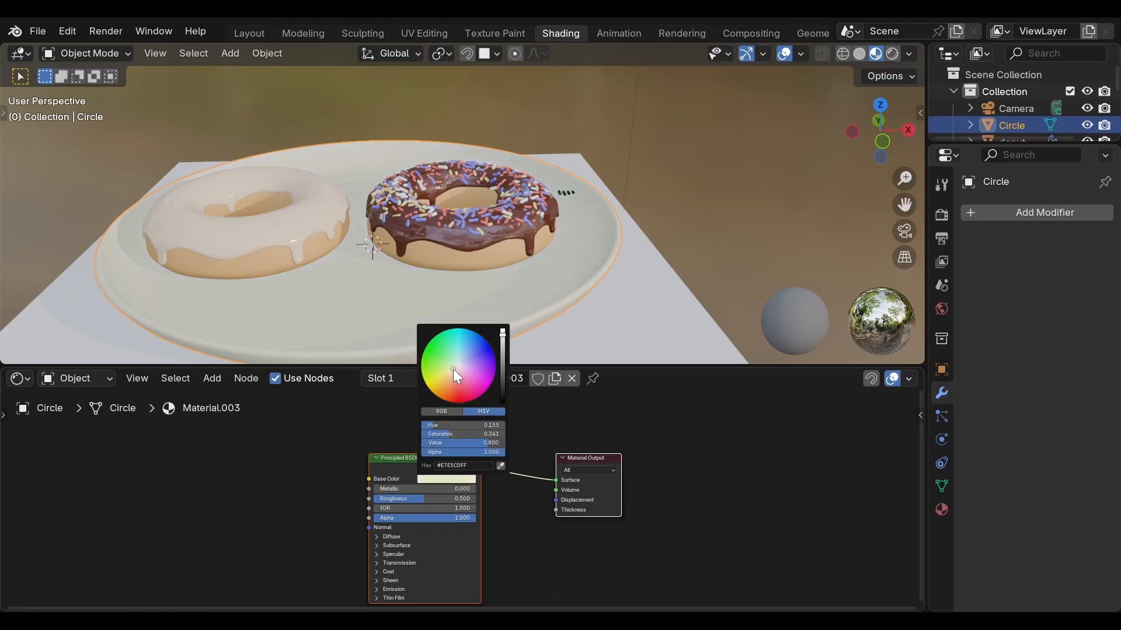
click(455, 369)
Set the plate material's roughness to 0.4 and its specular IOR Level to 0.4.
click(447, 499)
text(0.4)
key(Return)
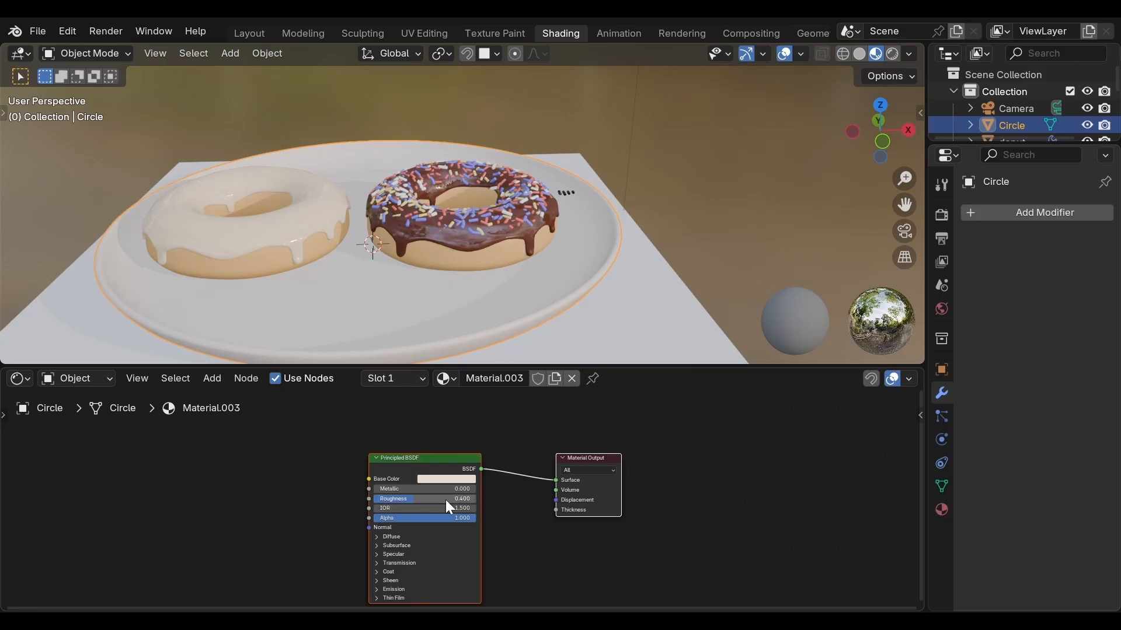
middle_drag(424, 552, 447, 493)
click(408, 496)
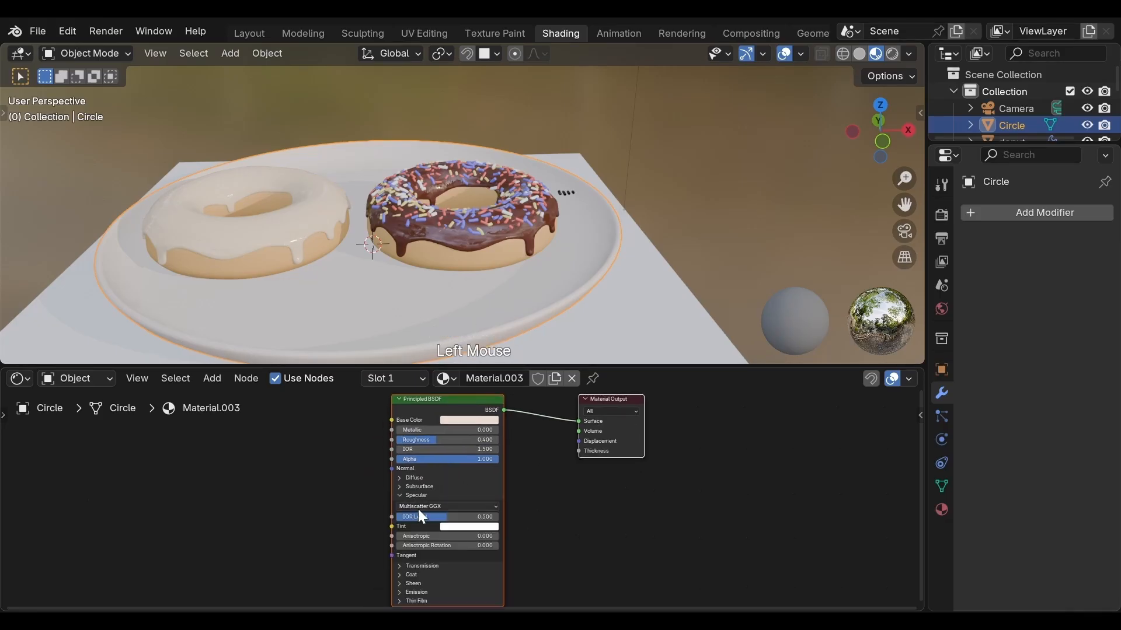
double_click(419, 516)
text(0.4)
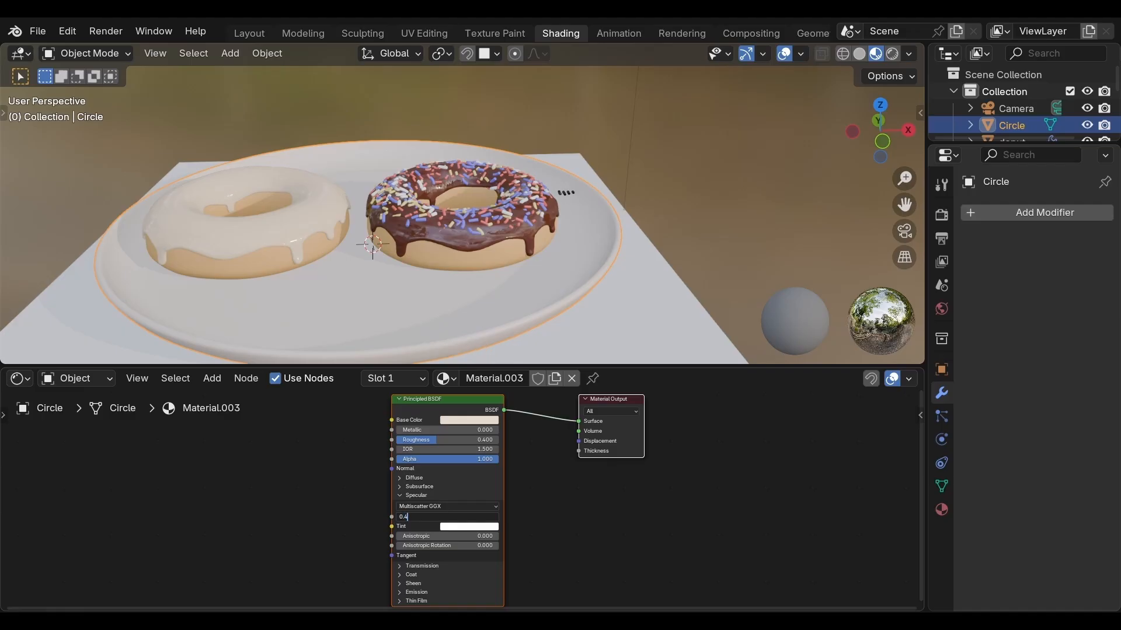
key(Return)
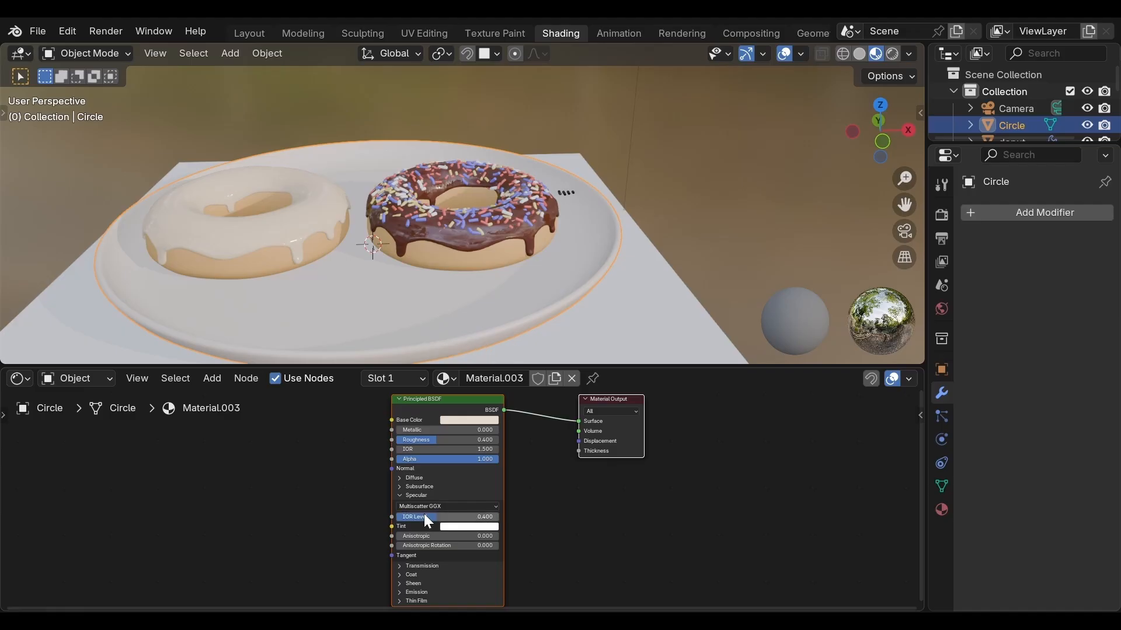
Set the coat weight of the plate material to 0.1.
click(399, 574)
double_click(416, 585)
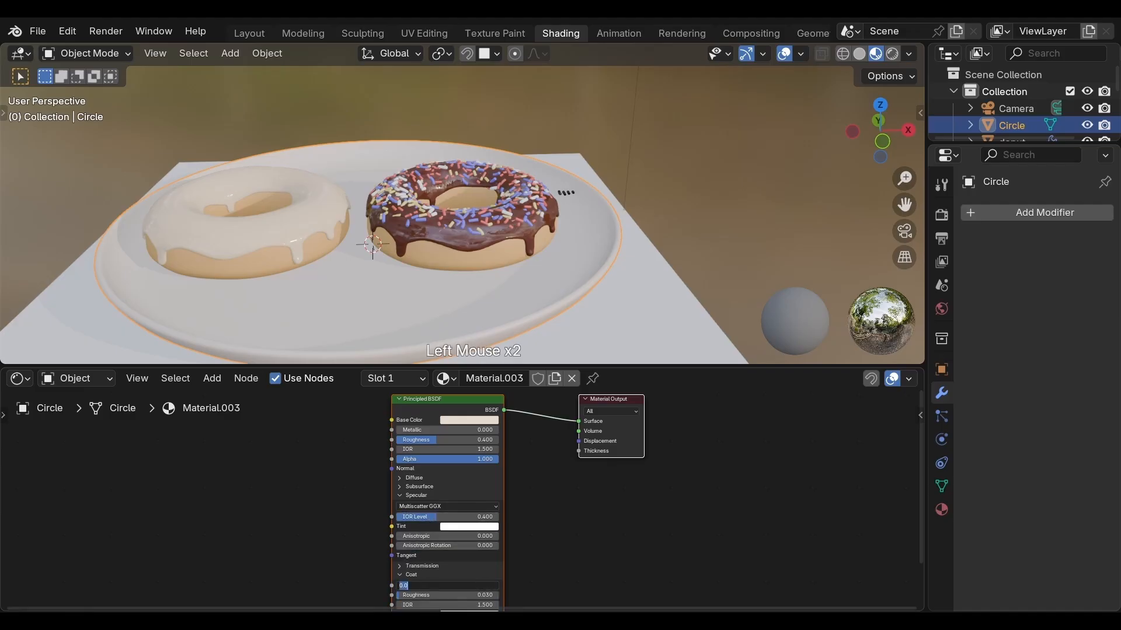
text(0.1)
key(Return)
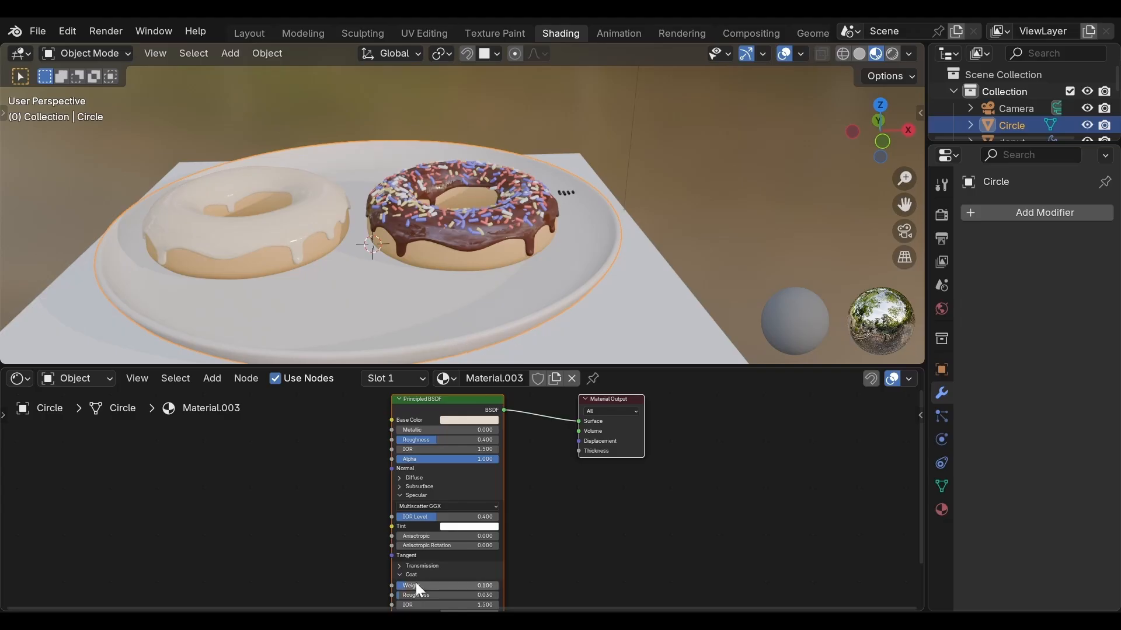
Scale the plane under the plate up uniformly to slightly more than twice its size.
middle_drag(422, 326, 451, 273)
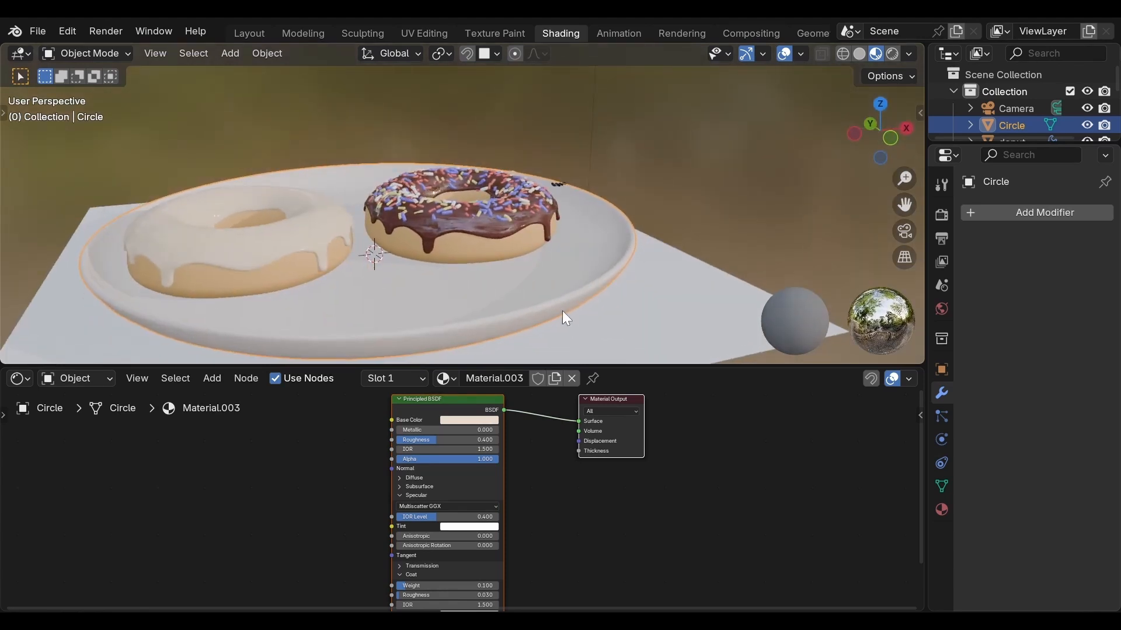
scroll(579, 301, down, 2)
click(582, 289)
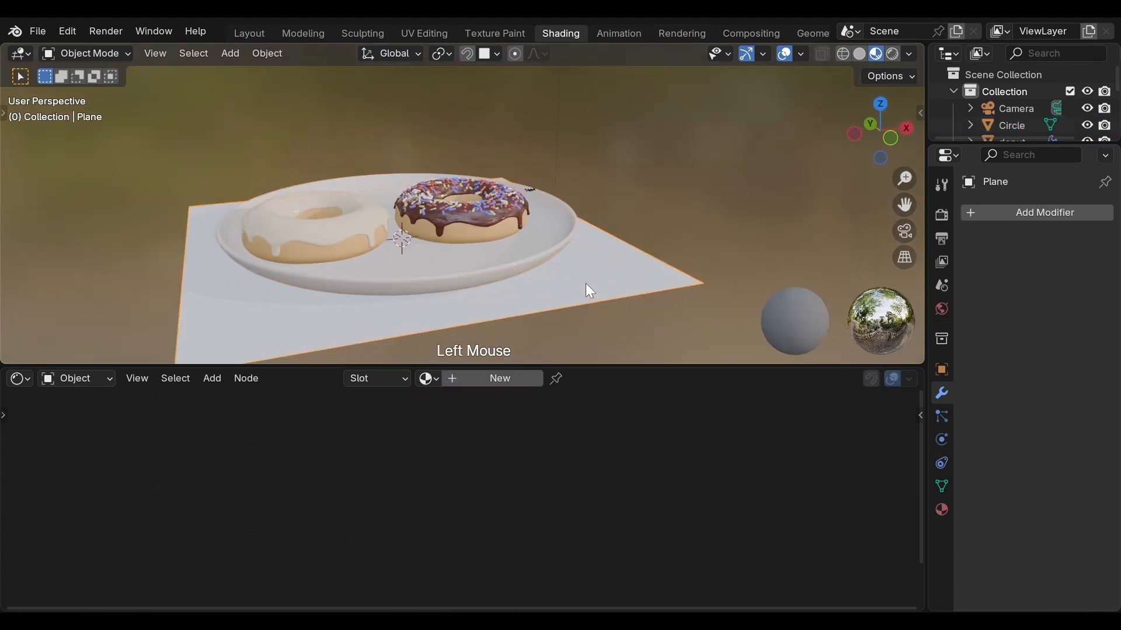
middle_drag(589, 290, 561, 313)
scroll(561, 314, down, 1)
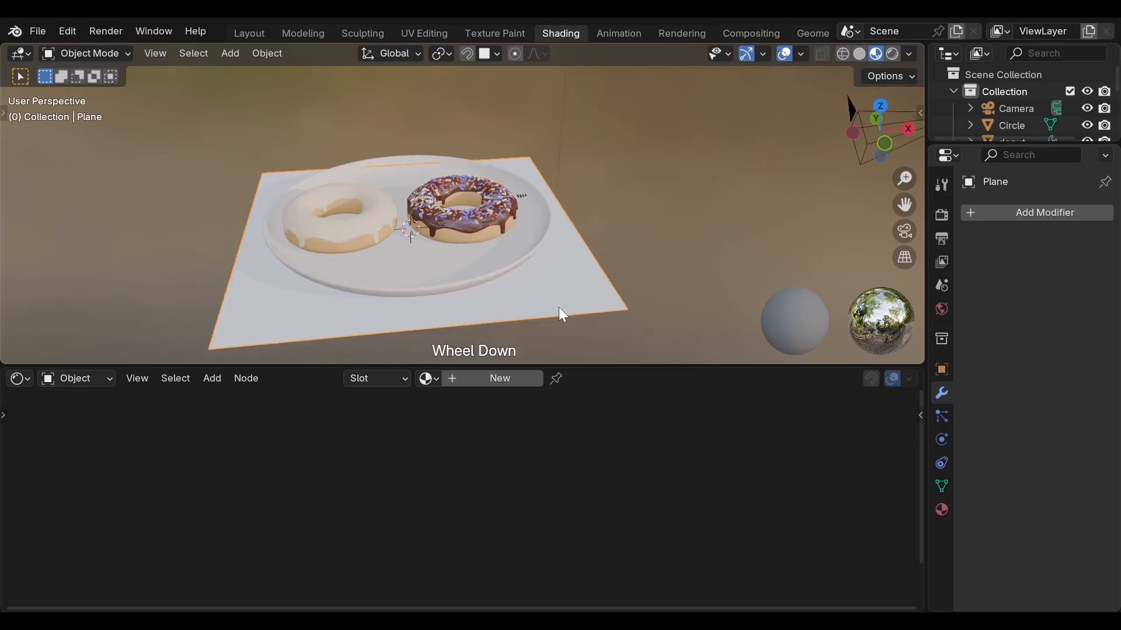
key(s)
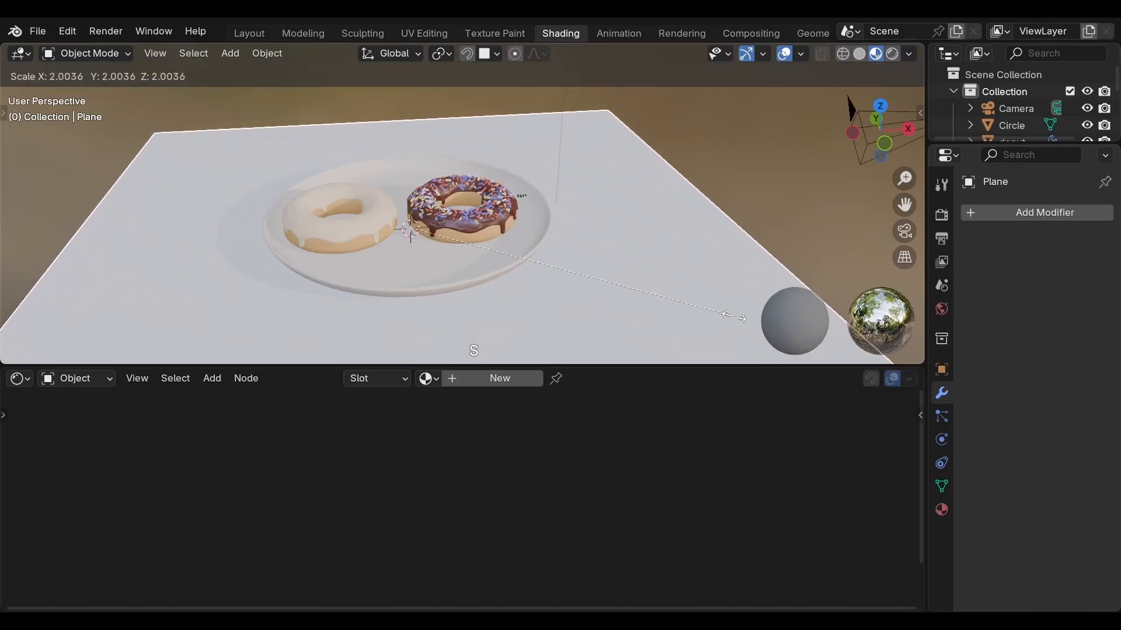
click(770, 318)
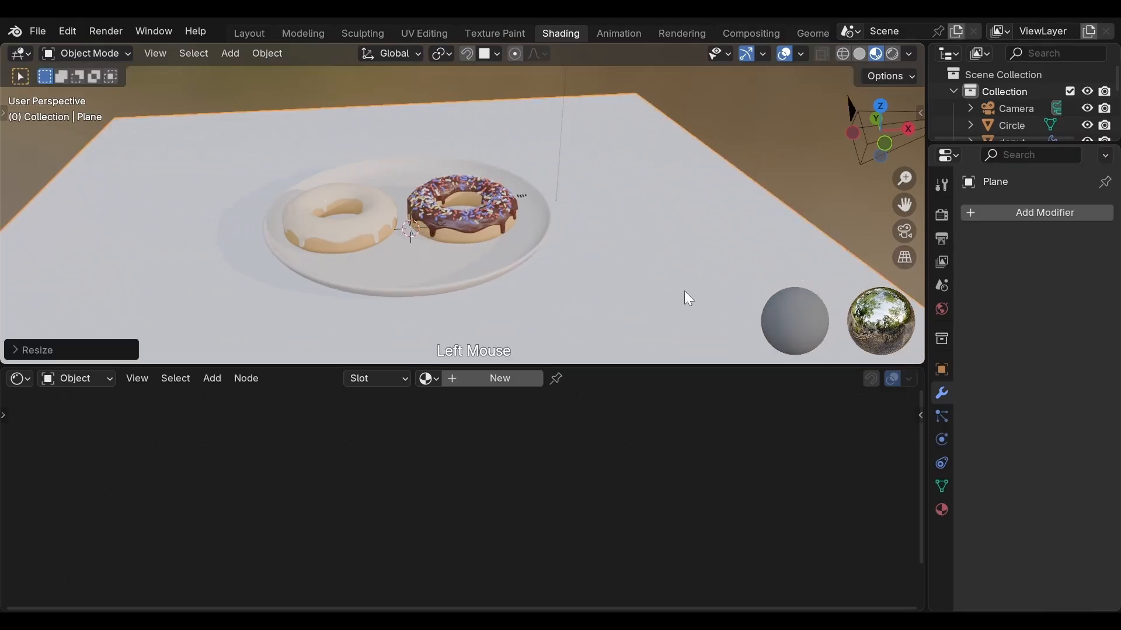
Create a new material for the enlarged plane and connect an Image Texture to its base color.
scroll(671, 285, down, 3)
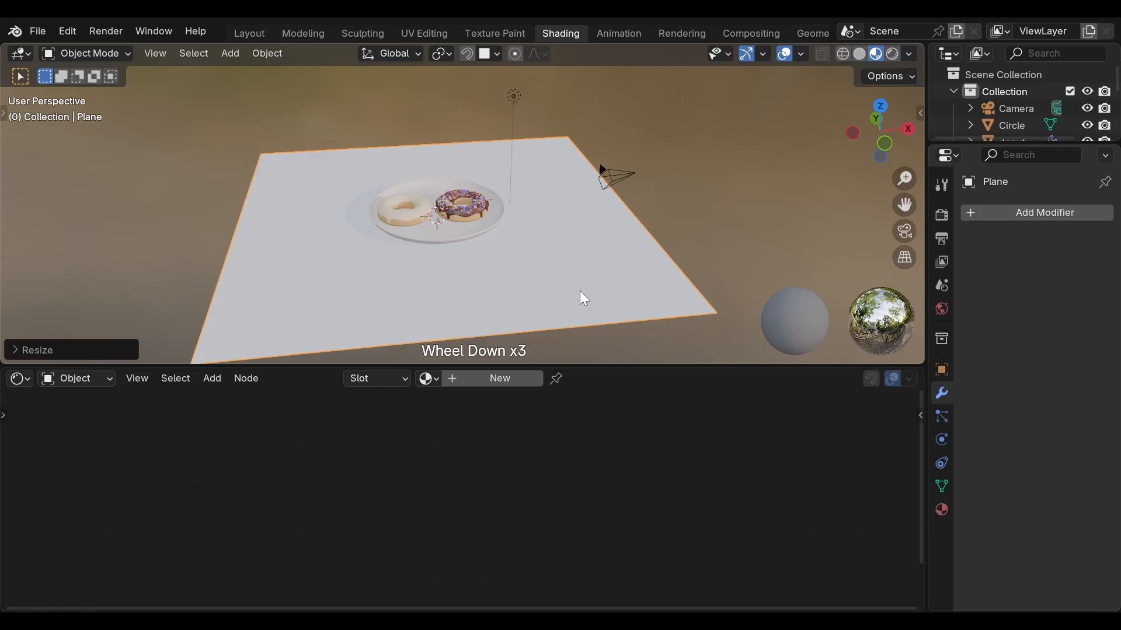
middle_drag(579, 291, 566, 310)
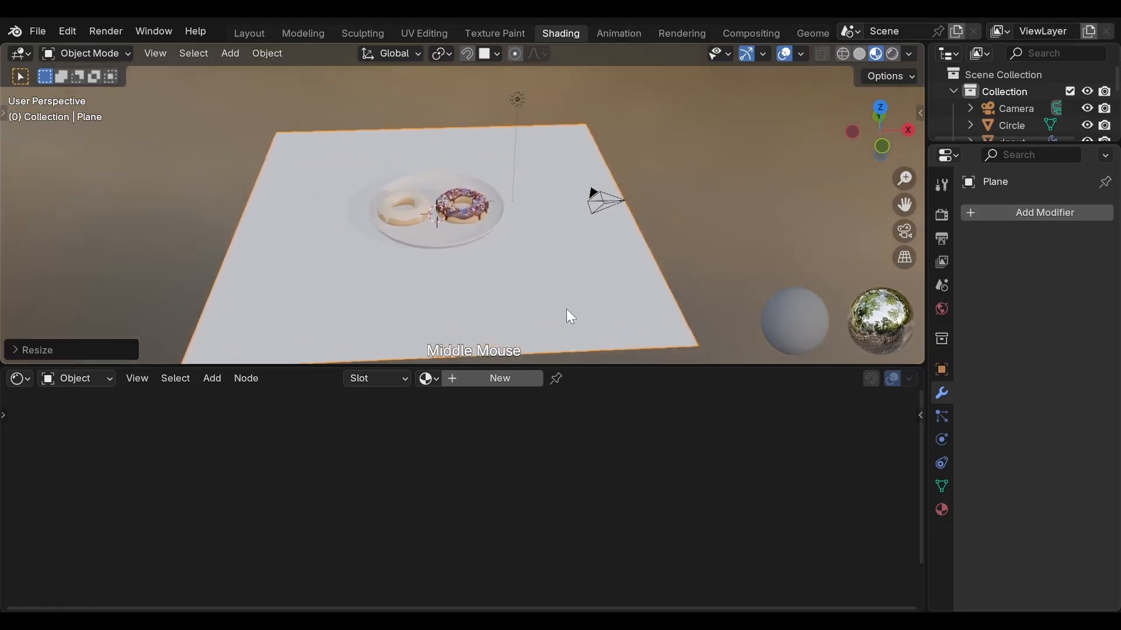
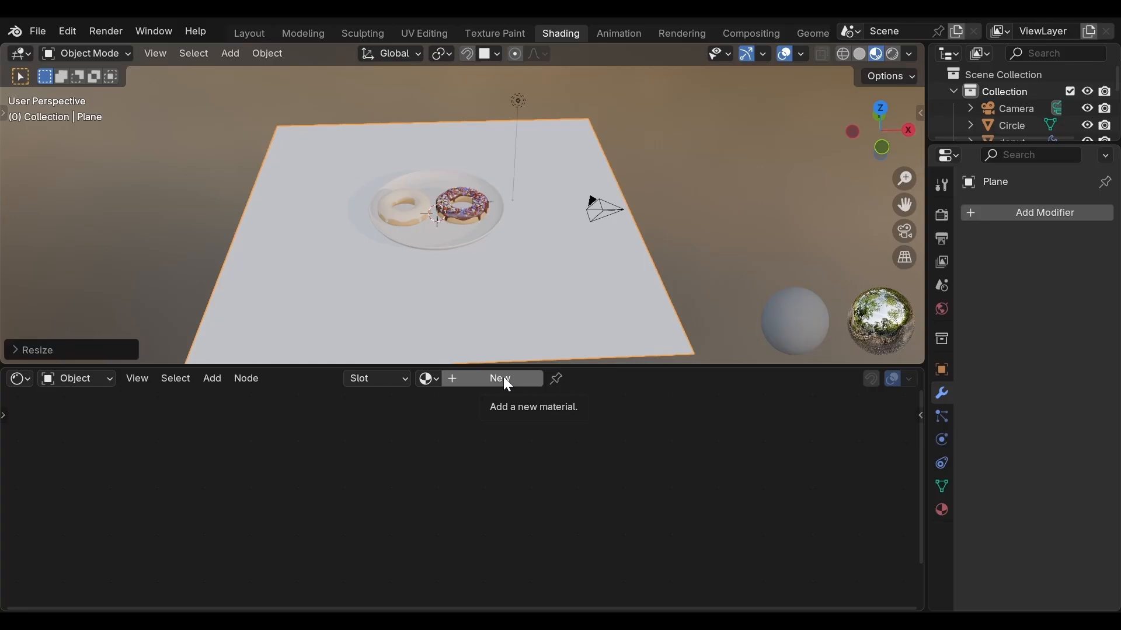
click(504, 379)
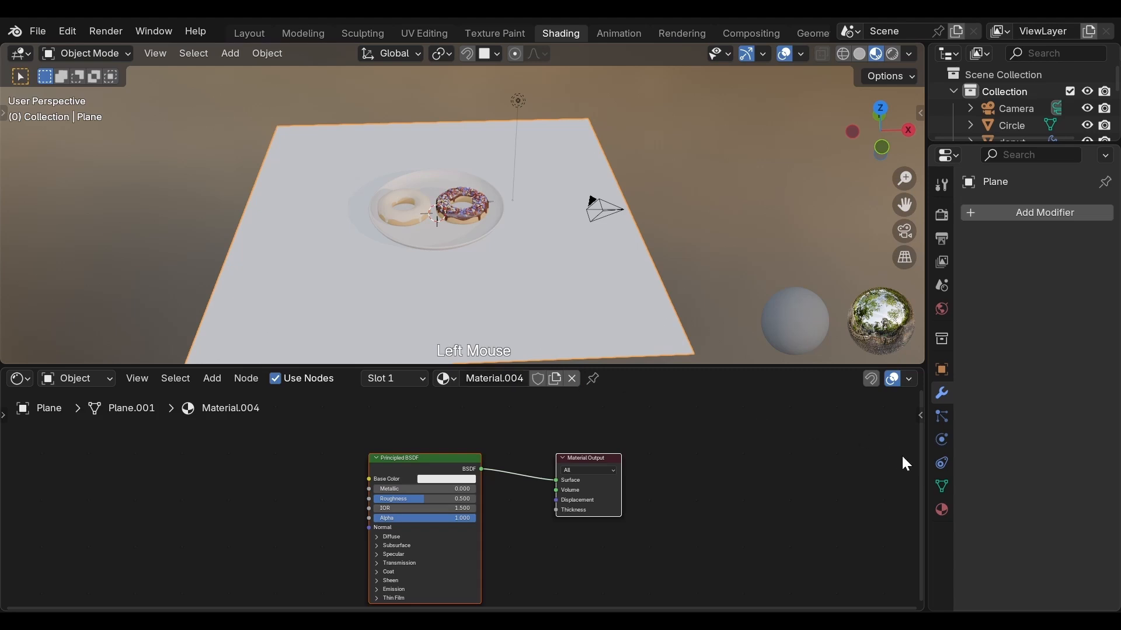
click(942, 508)
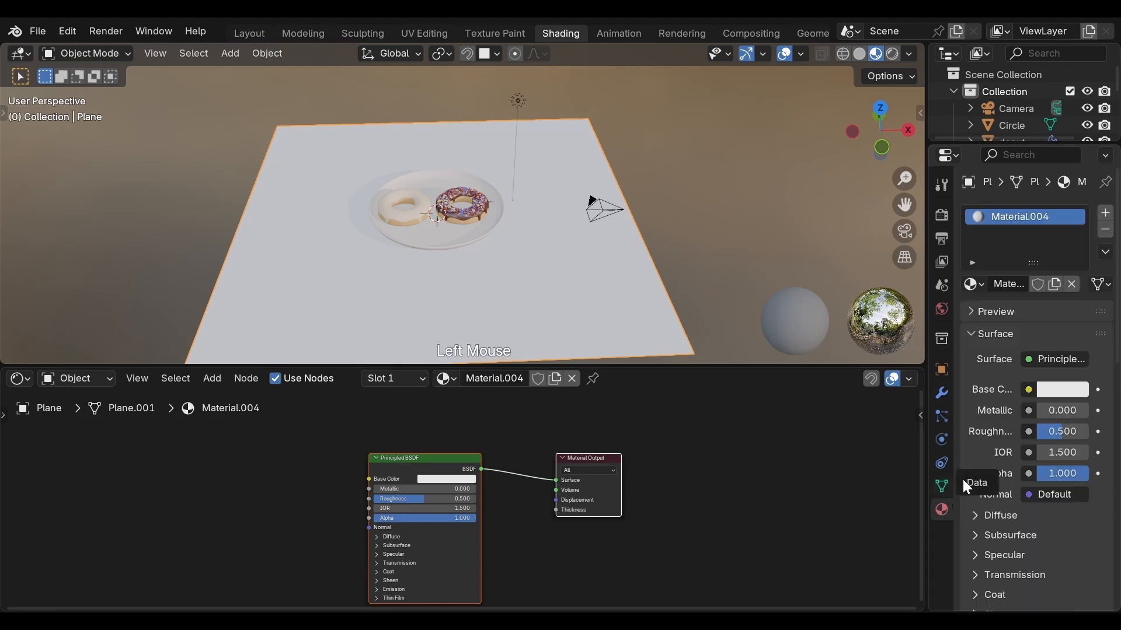
click(1030, 389)
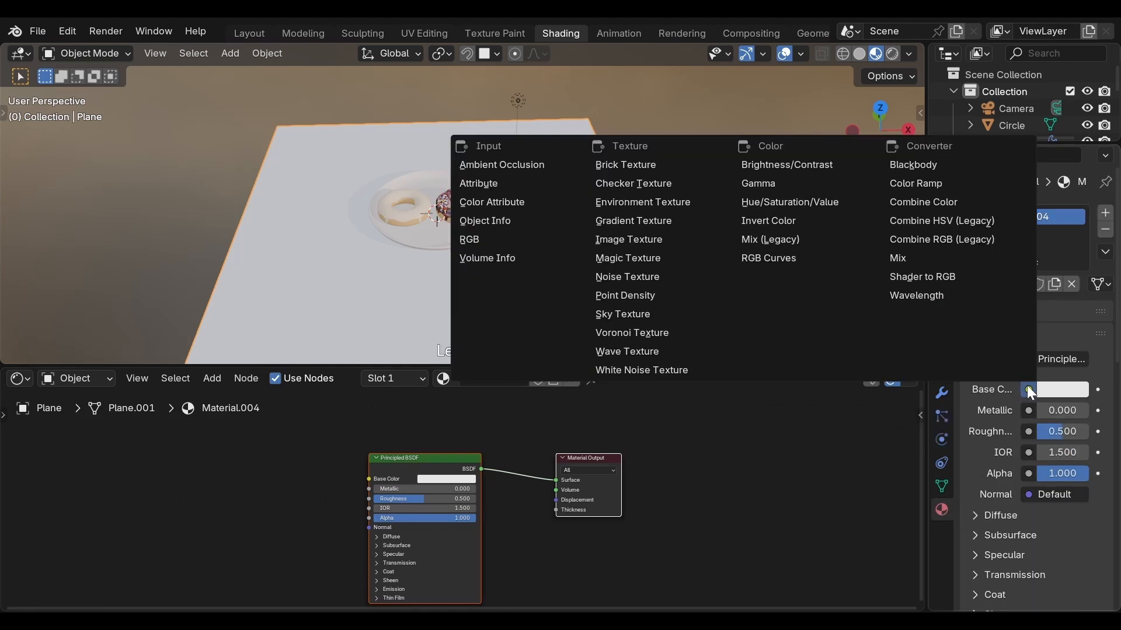
click(648, 246)
scroll(597, 264, down, 2)
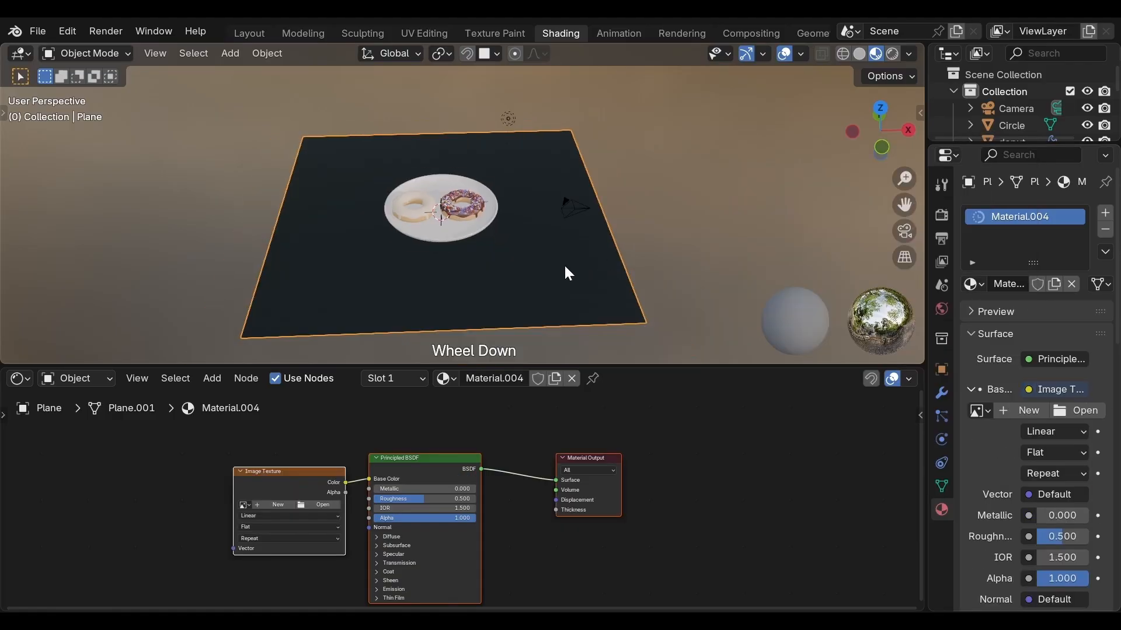
middle_drag(564, 264, 640, 283)
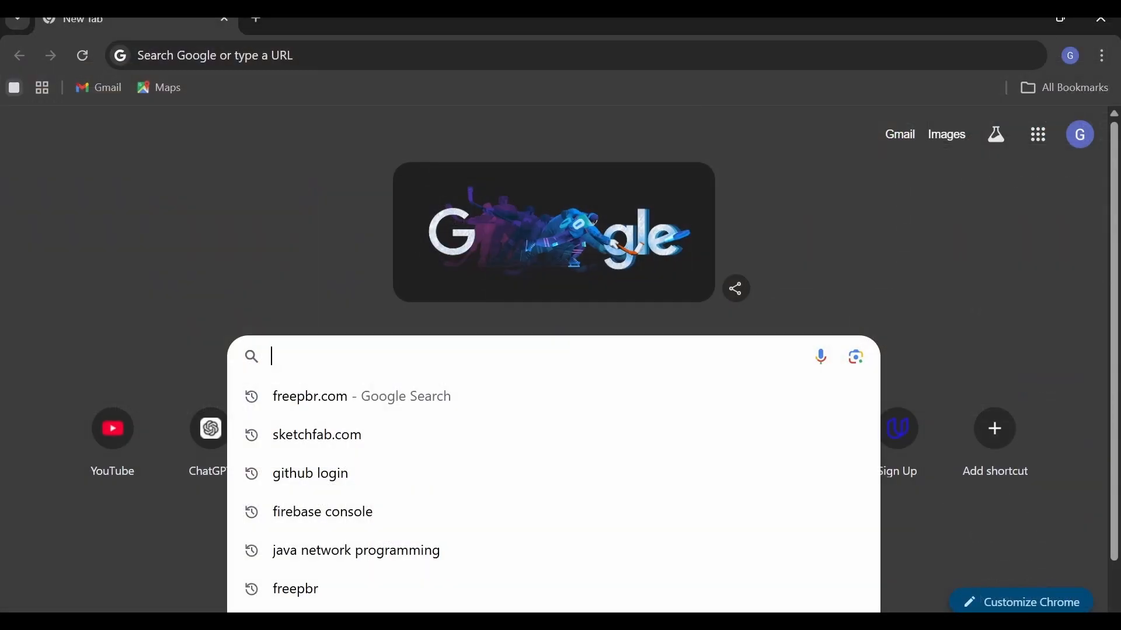
In the web browser, search for freepbr.com and open the Free PBR Materials site.
text(free)
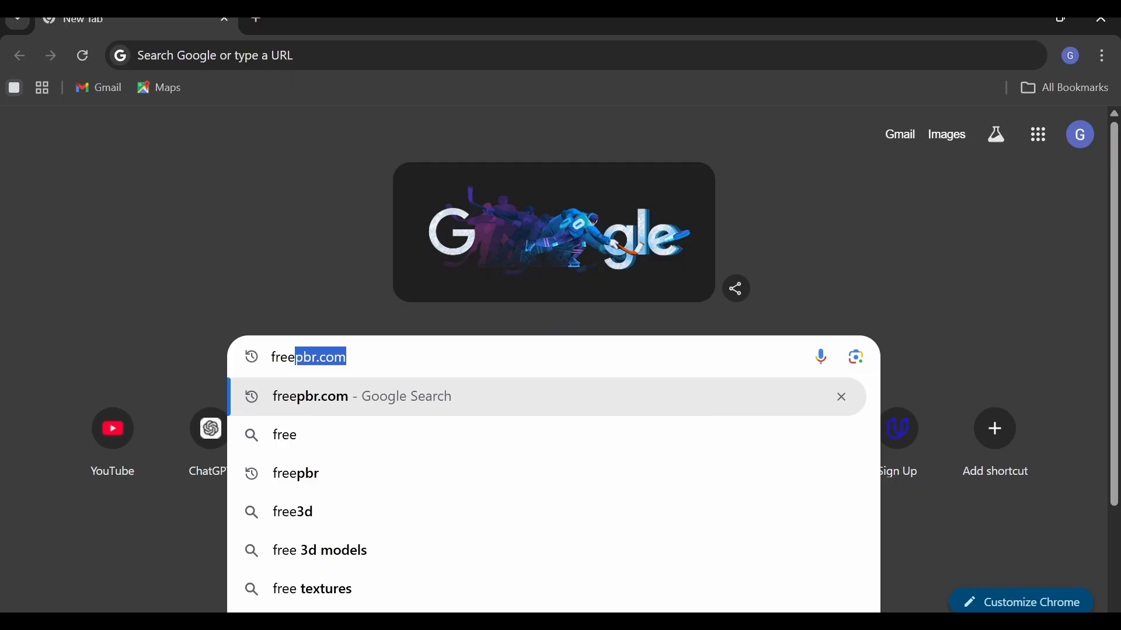
key(Return)
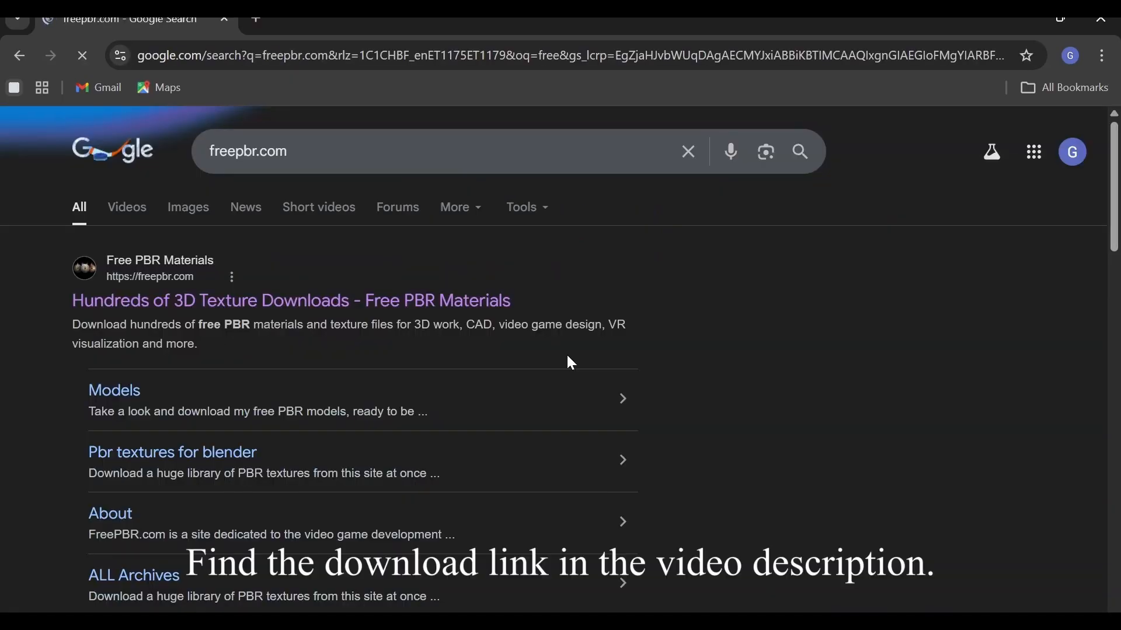
click(389, 302)
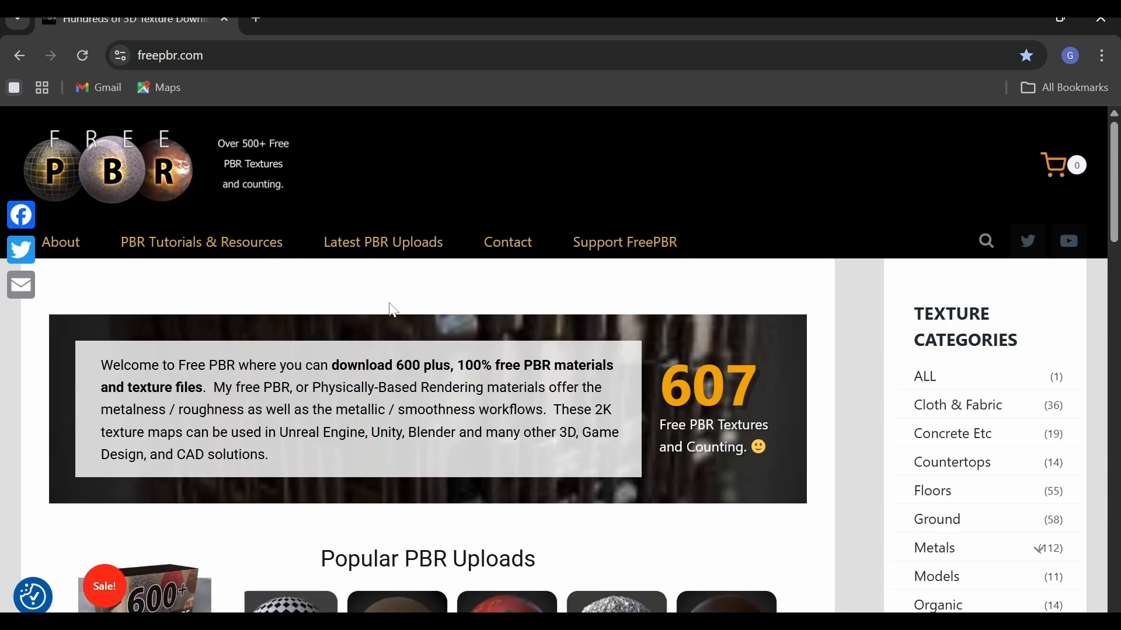
Browse the textures offered on the Free PBR site and search it for "marble texture".
scroll(392, 309, down, 3)
scroll(394, 310, down, 3)
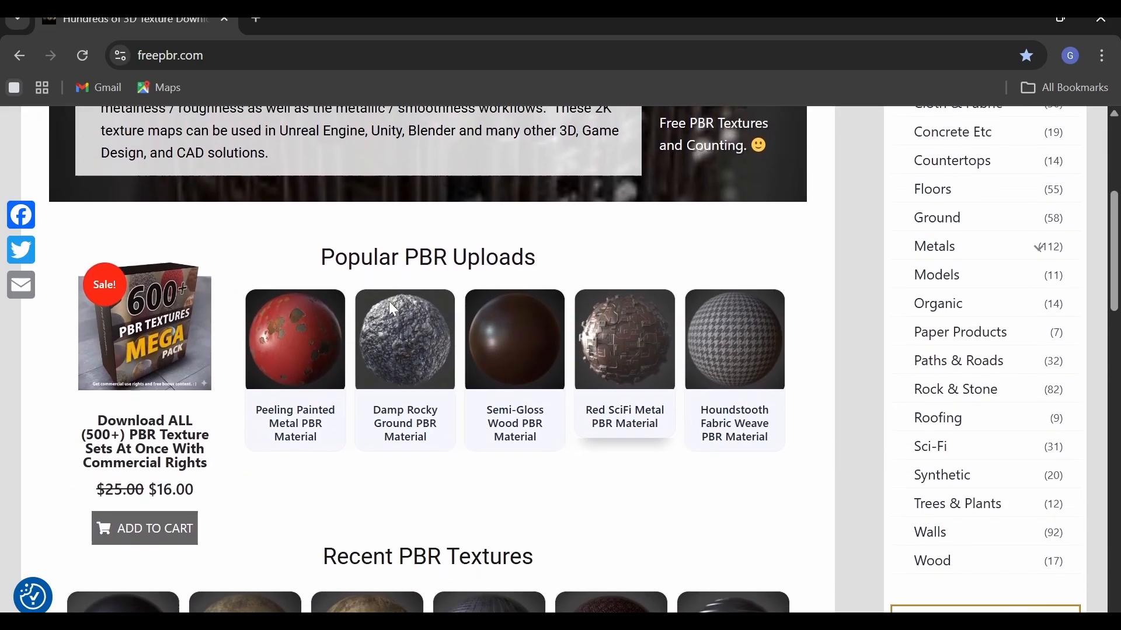
scroll(712, 306, down, 15)
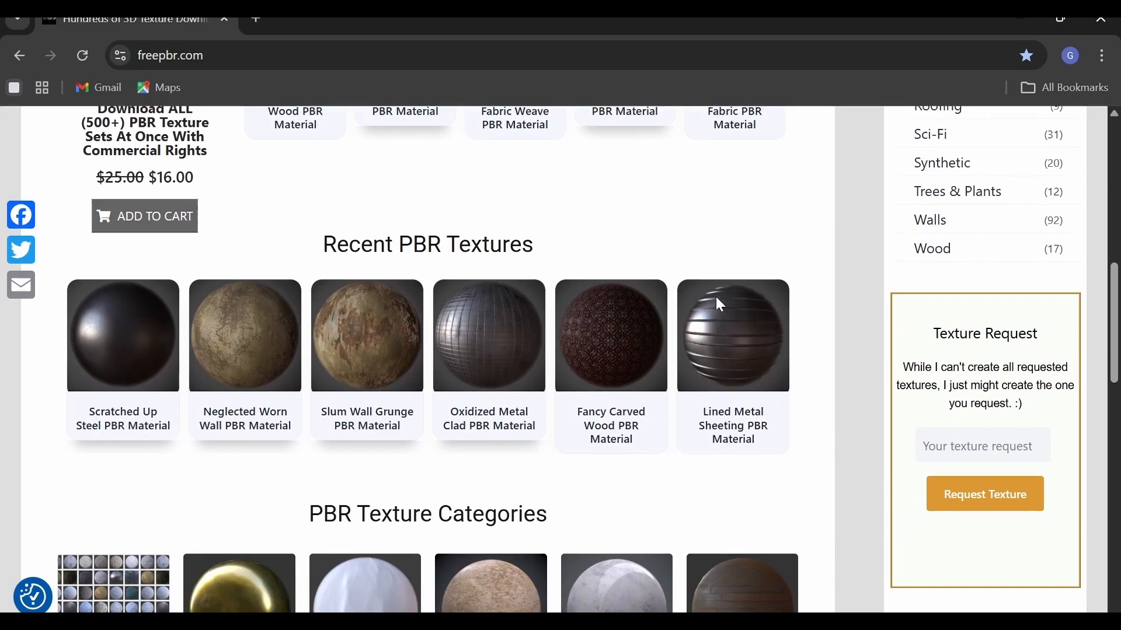
click(719, 305)
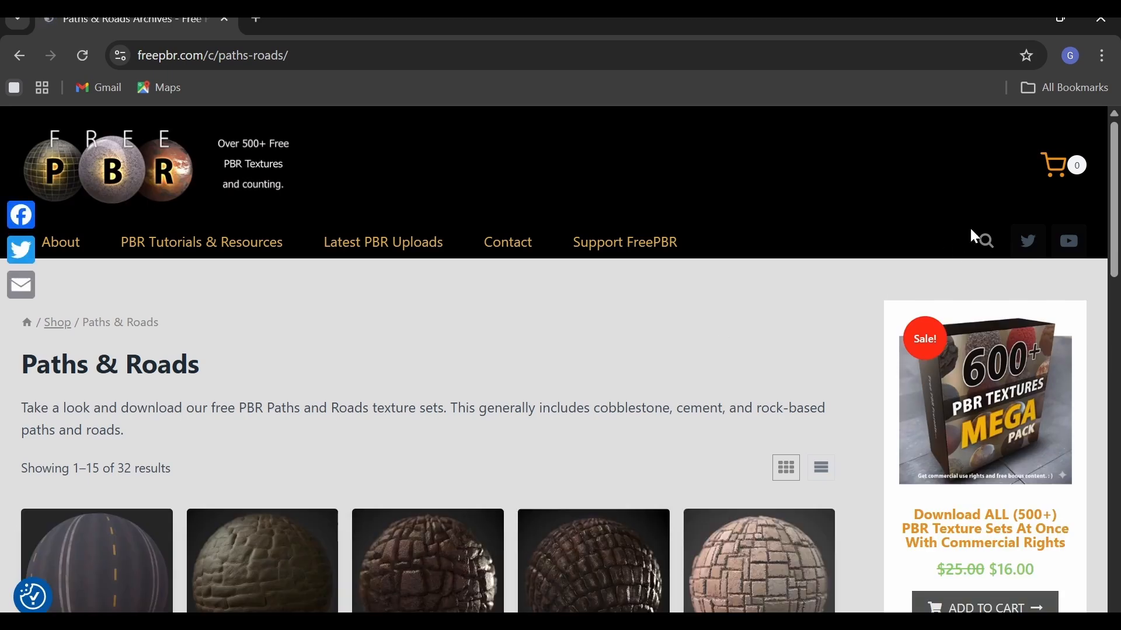
click(984, 240)
text(marble texture)
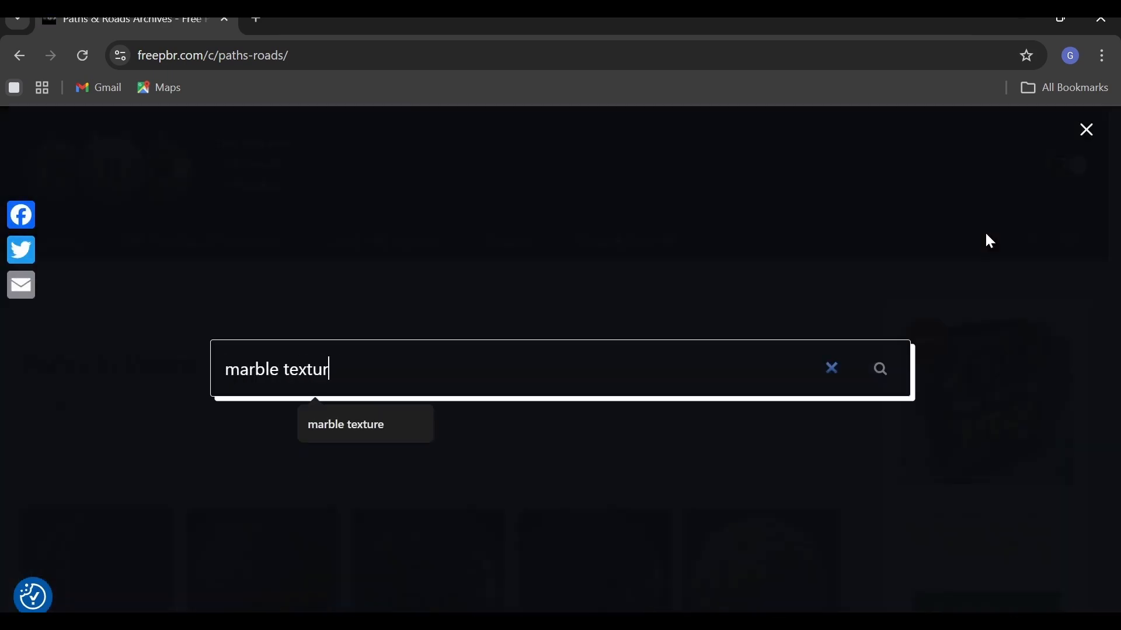
key(Return)
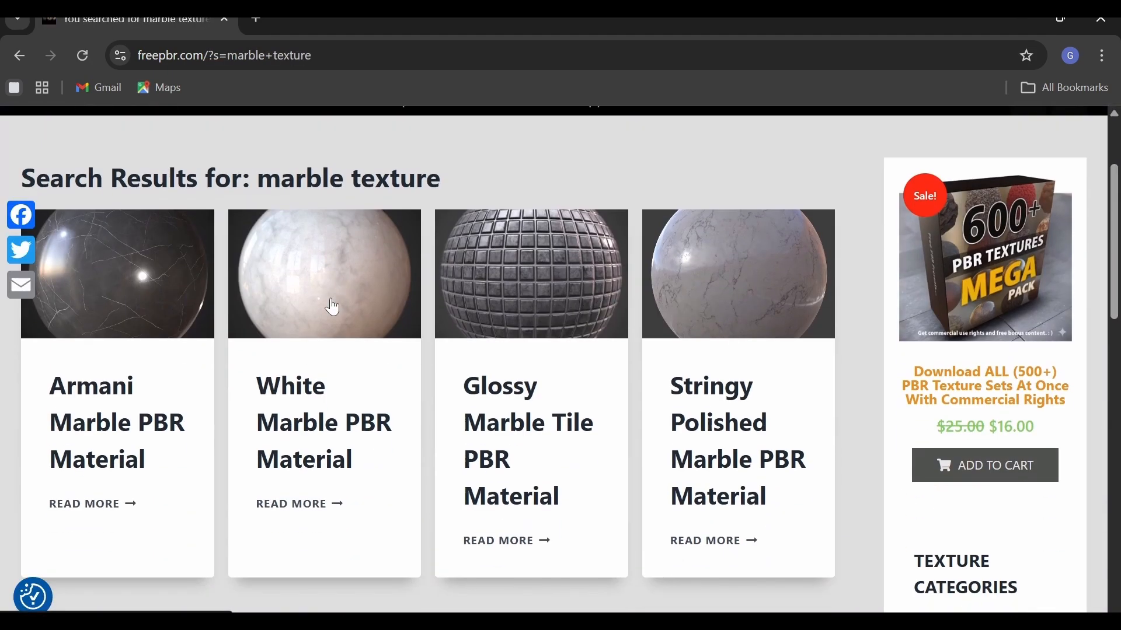
Open the White Marble PBR Material page and download white-marble-bl.zip.
click(320, 505)
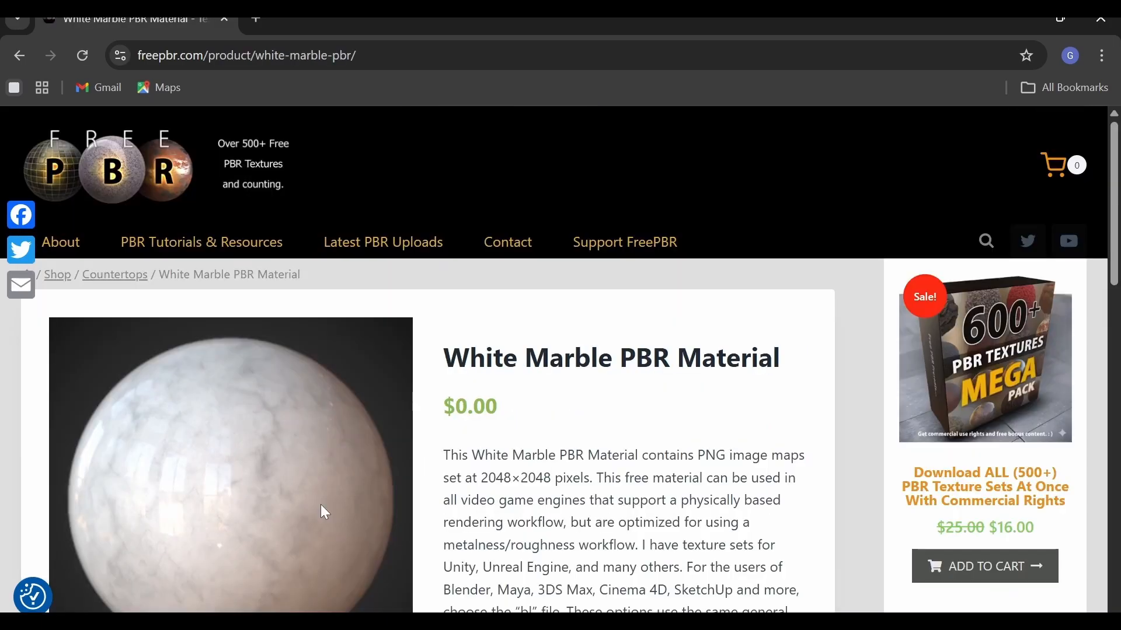
scroll(320, 505, down, 3)
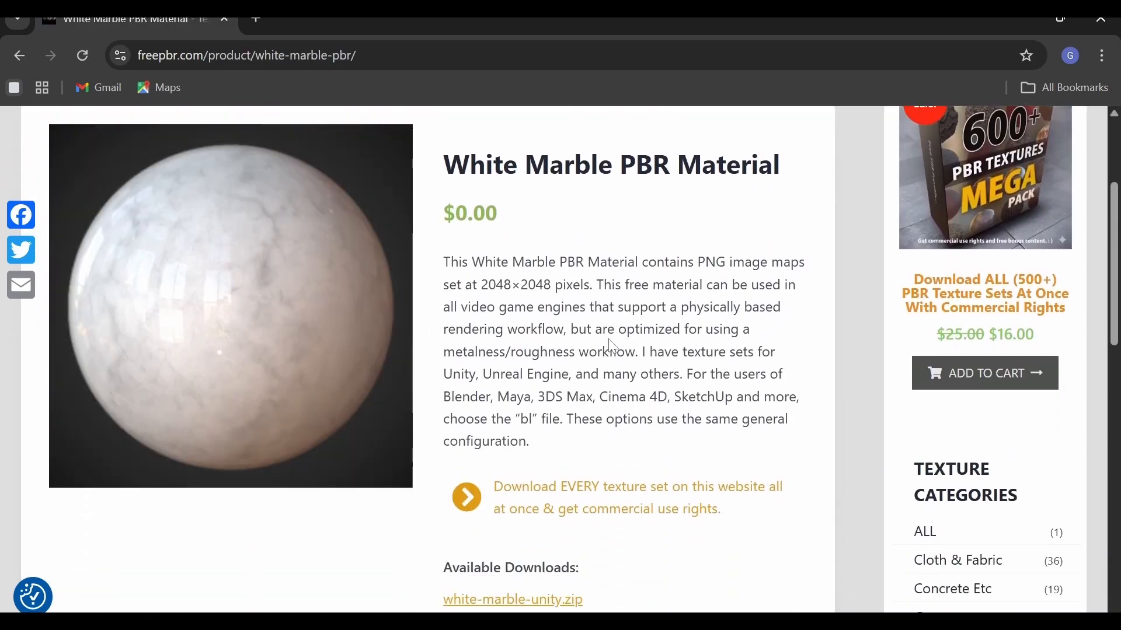
scroll(608, 345, down, 3)
click(541, 463)
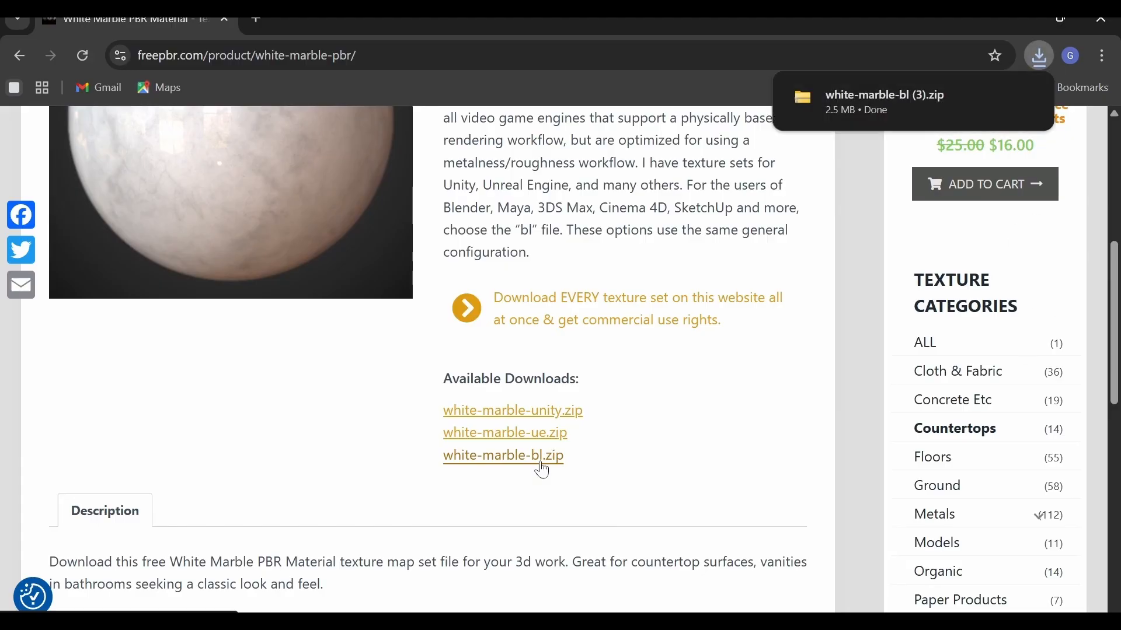
Show the downloaded white-marble-bl (3) archive in File Explorer and extract it to the suggested folder in Downloads.
click(992, 94)
right_click(622, 186)
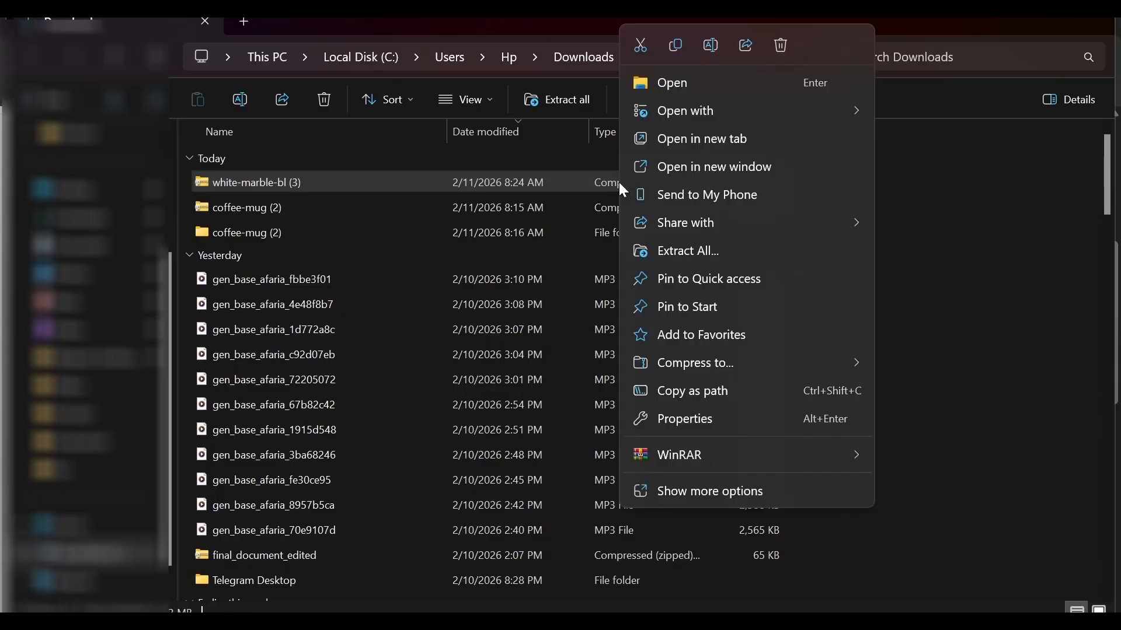
click(694, 250)
click(710, 507)
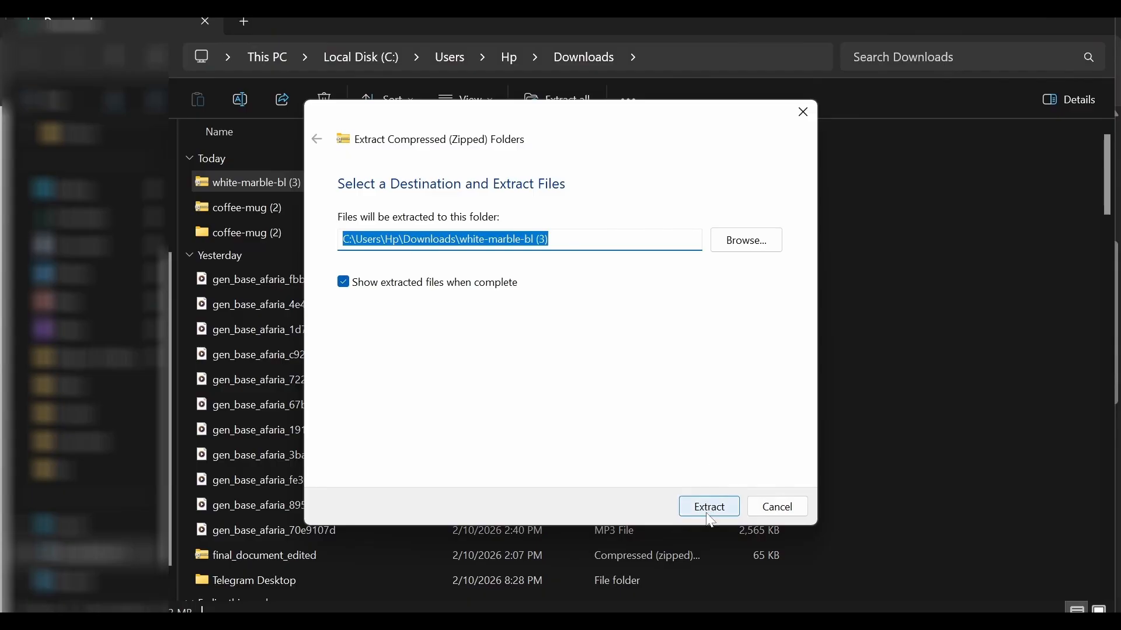
Open the extracted white-marble-bl folder and look through its texture images, starting with white-marble-preview.
double_click(415, 175)
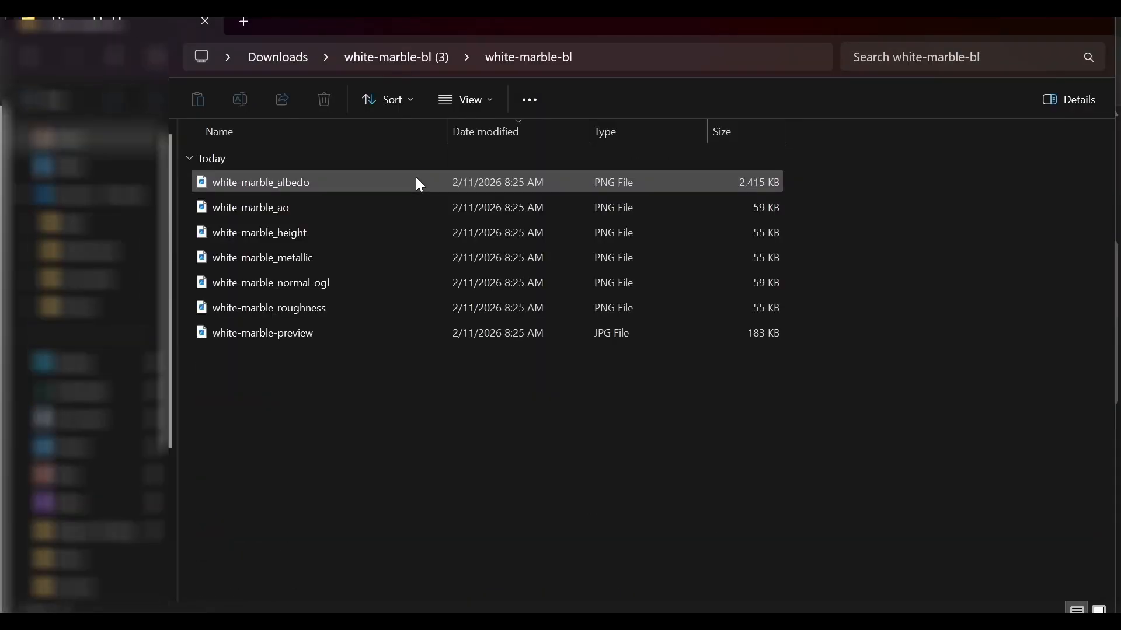
double_click(380, 331)
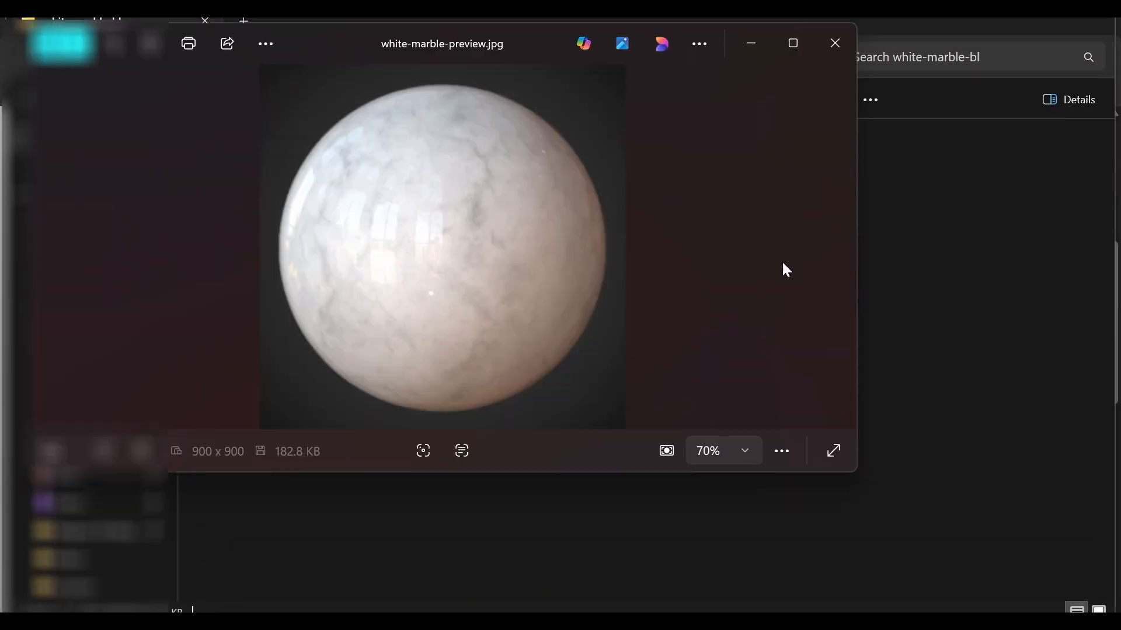
click(841, 247)
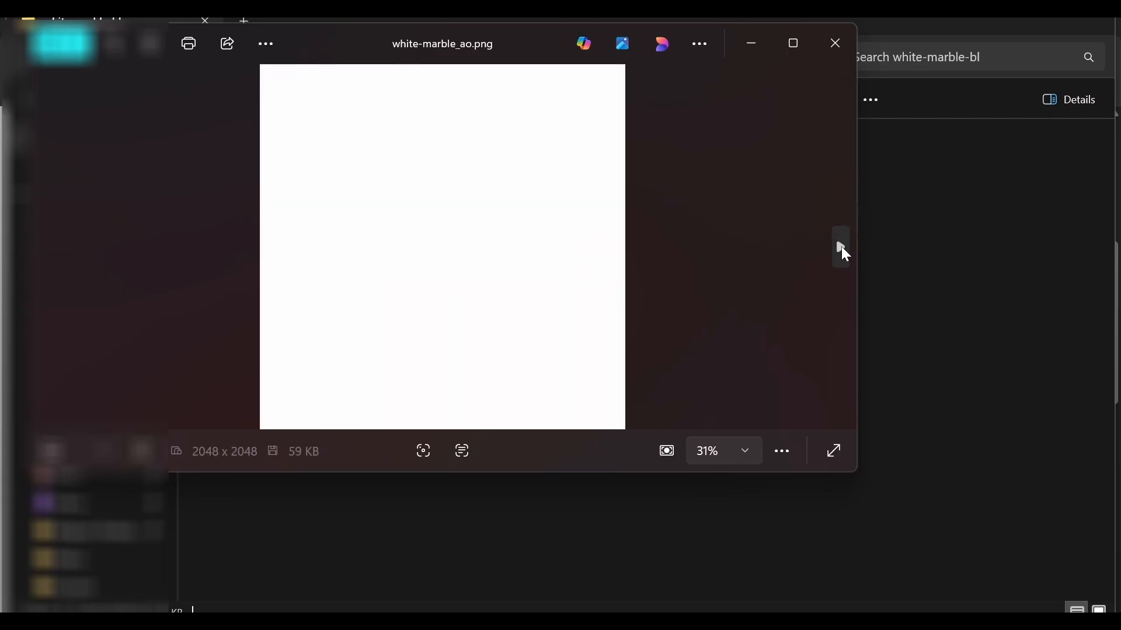
click(841, 246)
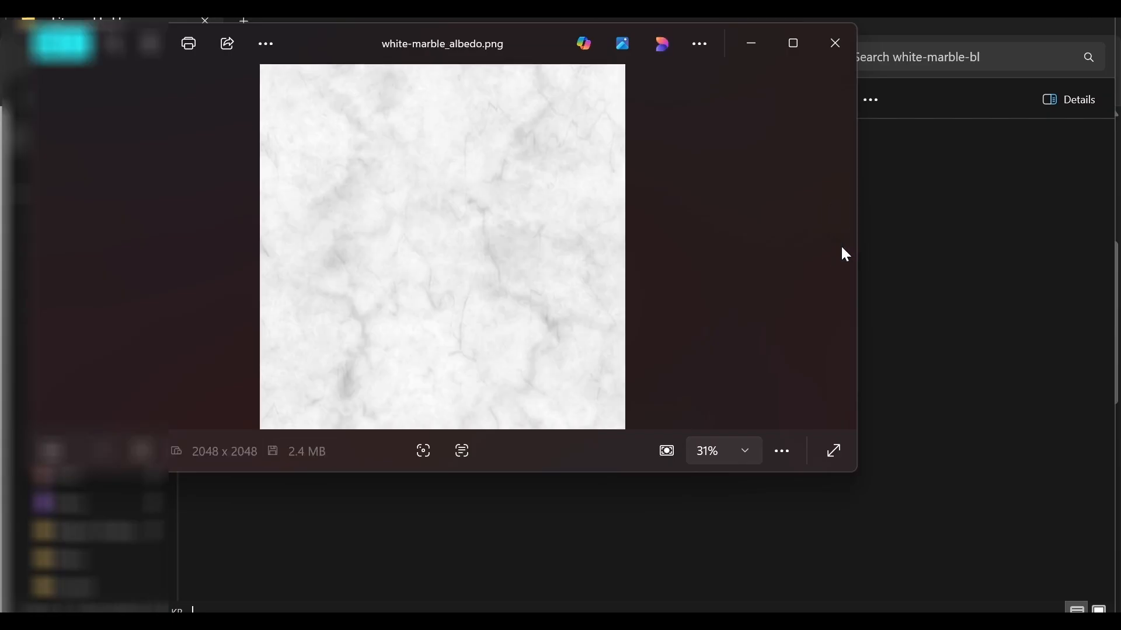
click(841, 246)
key(alt+F4)
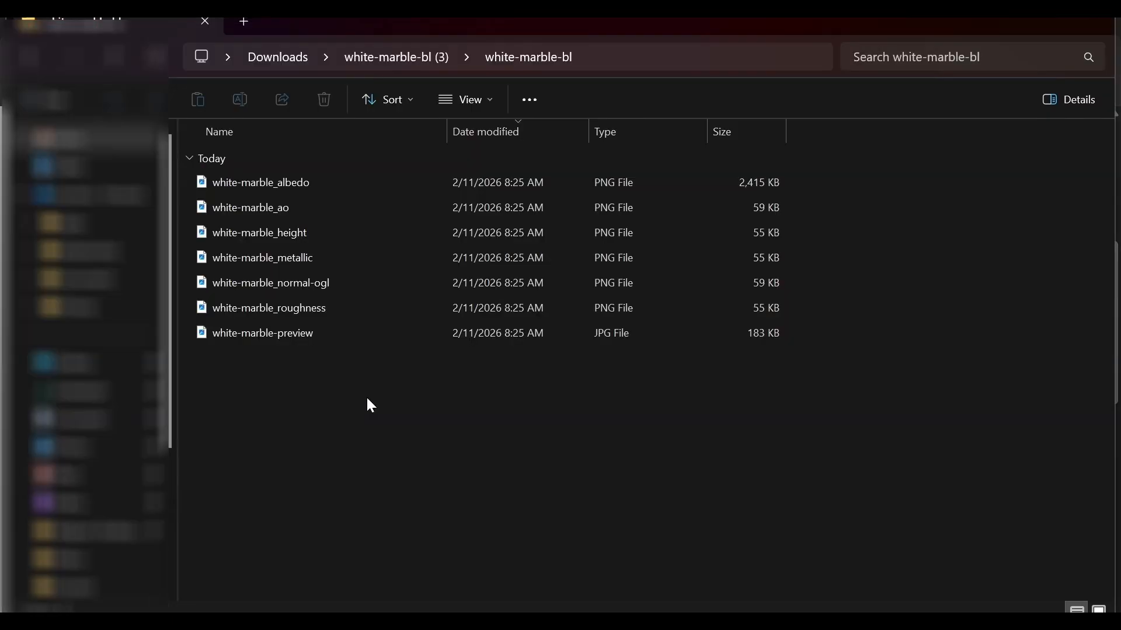
Switch back to Blender and load white-marble_albedo.png from the Downloads white-marble-bl folder into the plane material's Image Texture node.
key(alt+Tab)
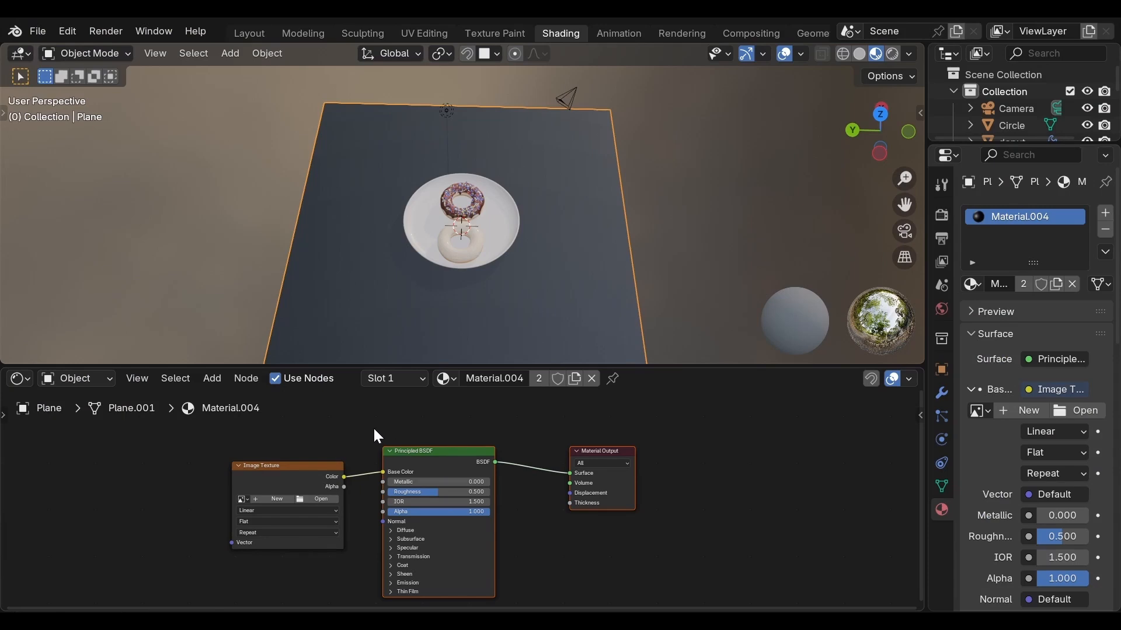
click(313, 496)
click(178, 220)
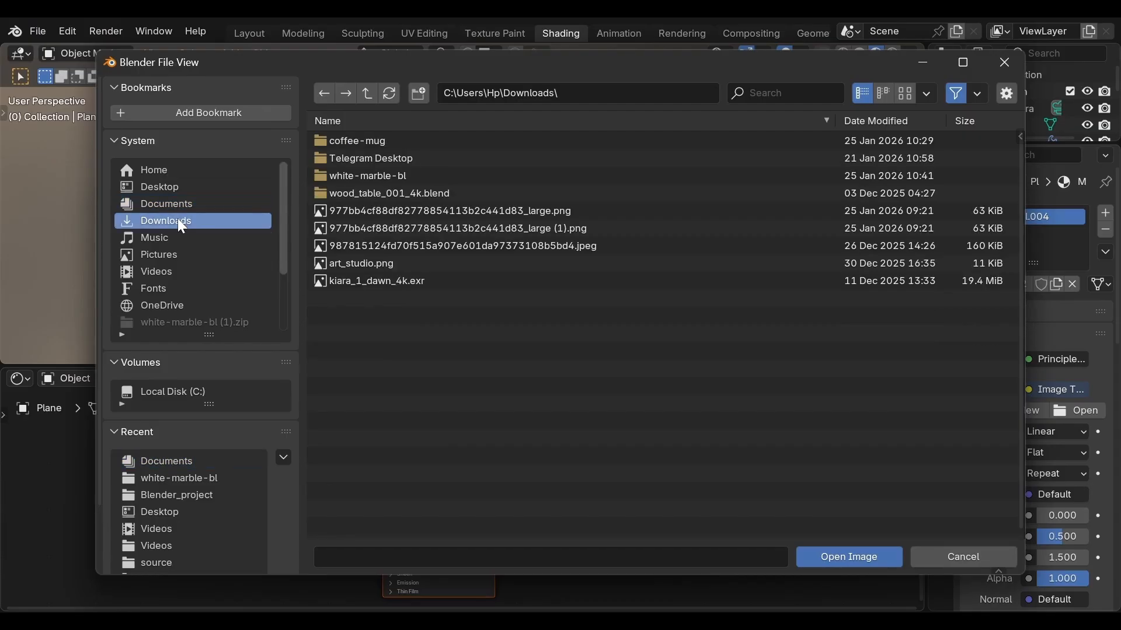
click(344, 177)
click(382, 144)
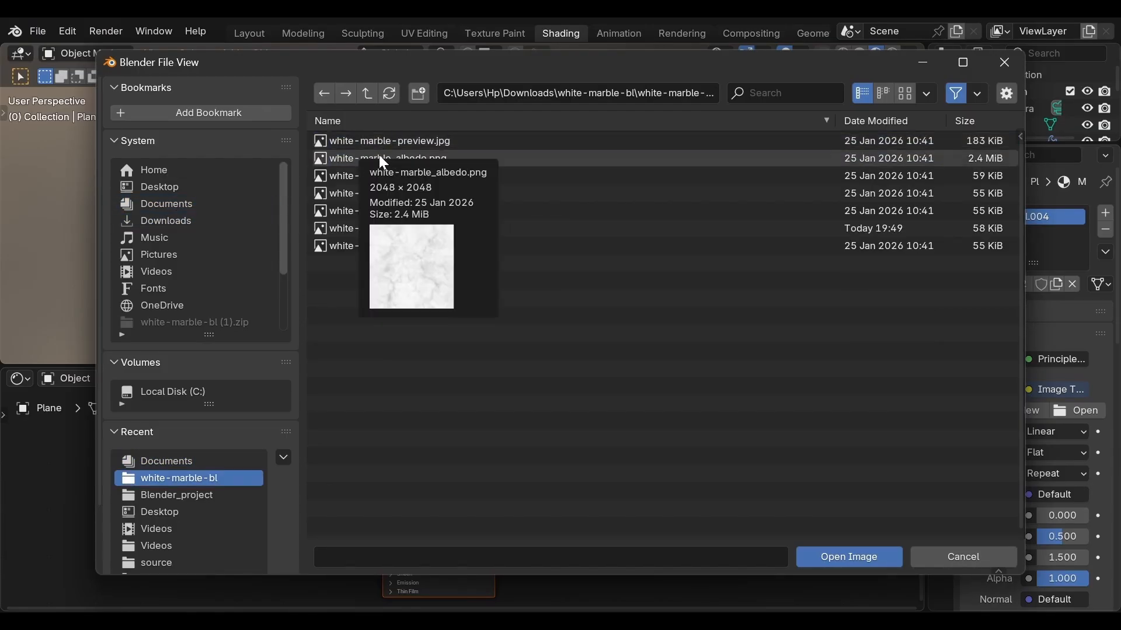
double_click(460, 158)
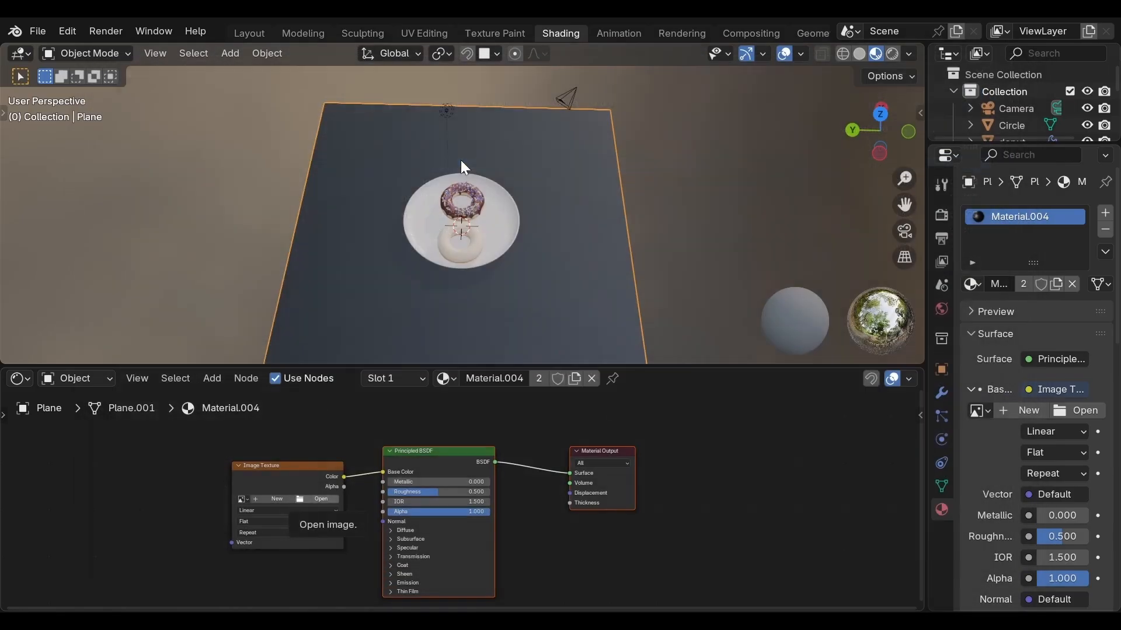
Set the viewport to Rendered shading and examine the marble plane from several angles.
click(892, 53)
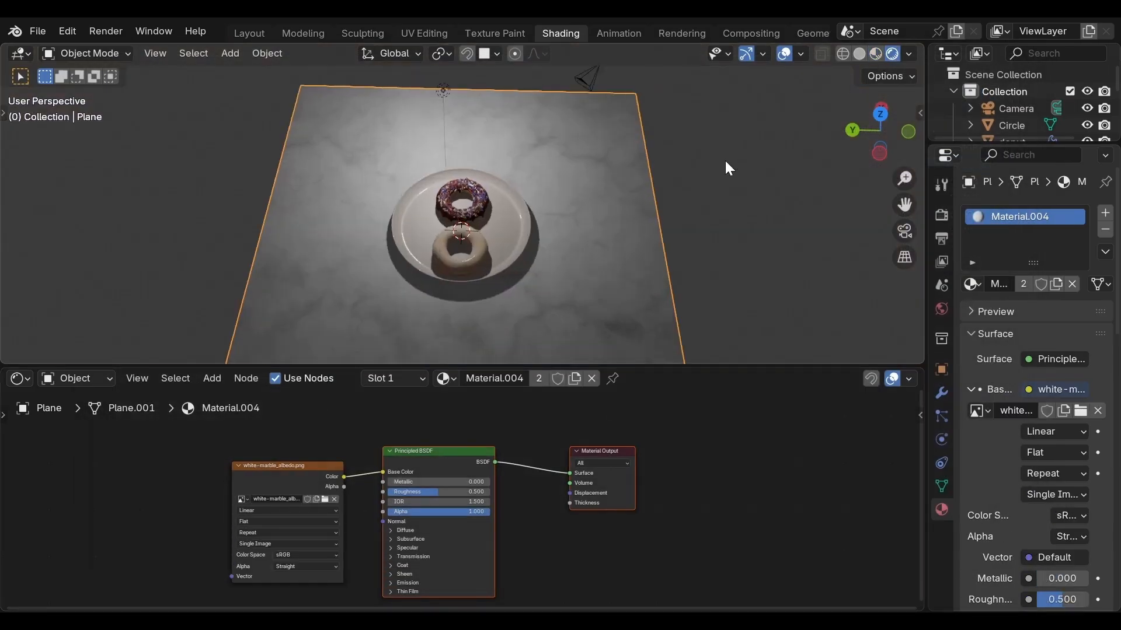
scroll(607, 225, up, 3)
mouse_move(607, 225)
middle_down()
mouse_move(754, 211)
mouse_move(800, 190)
middle_up()
middle_drag(590, 246, 718, 238)
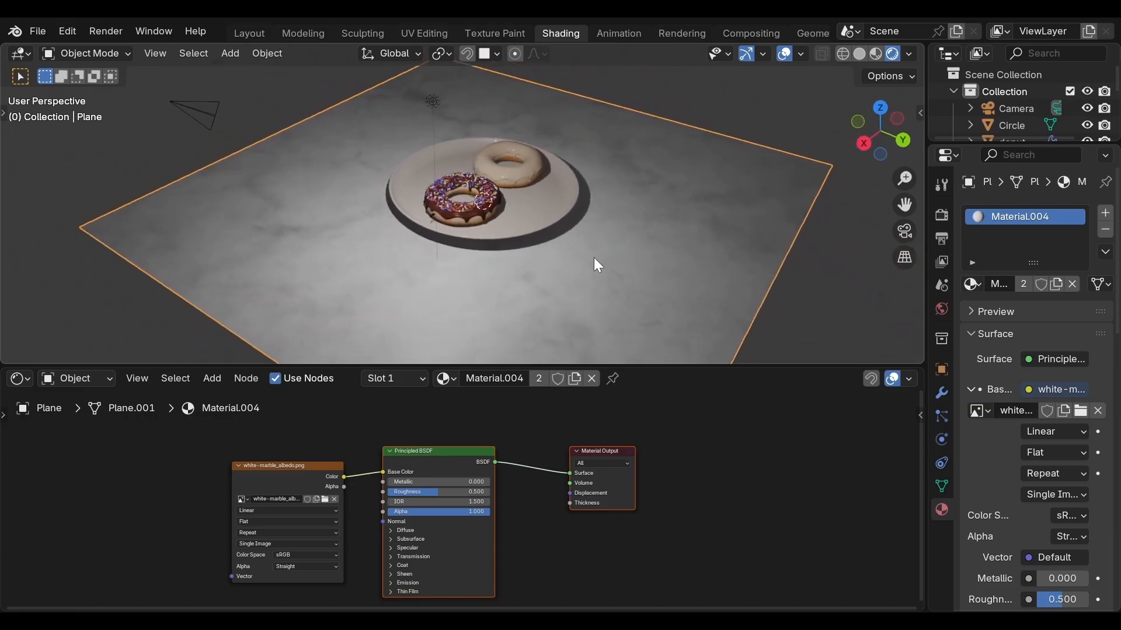
middle_drag(595, 262, 686, 252)
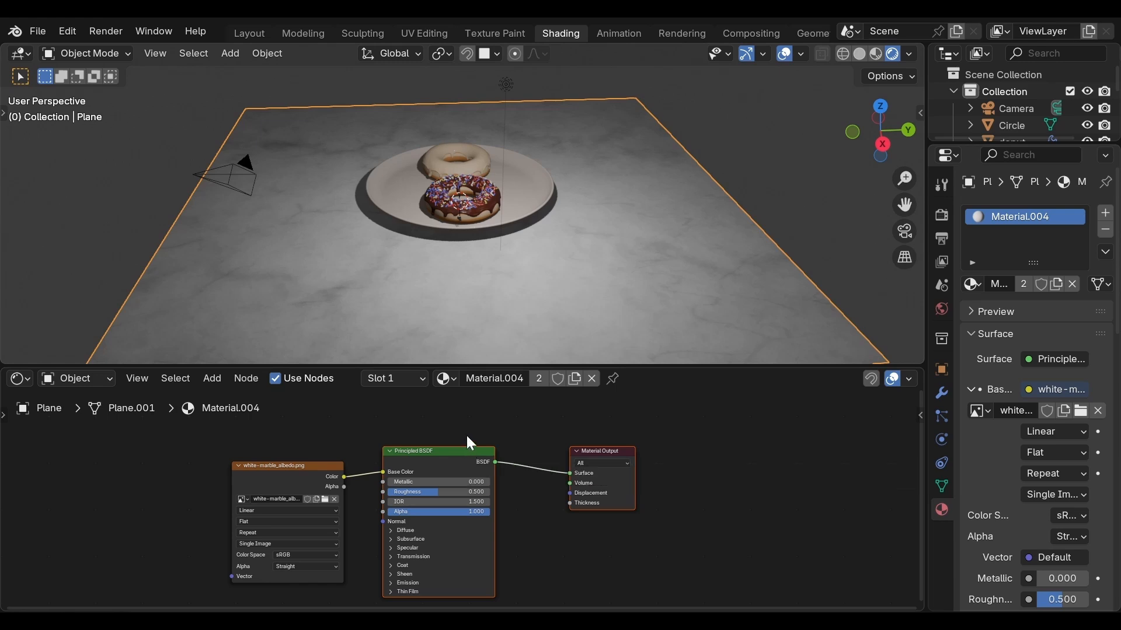
Move the albedo texture node farther away from the Principled BSDF to make room for more texture nodes.
middle_drag(485, 430, 654, 607)
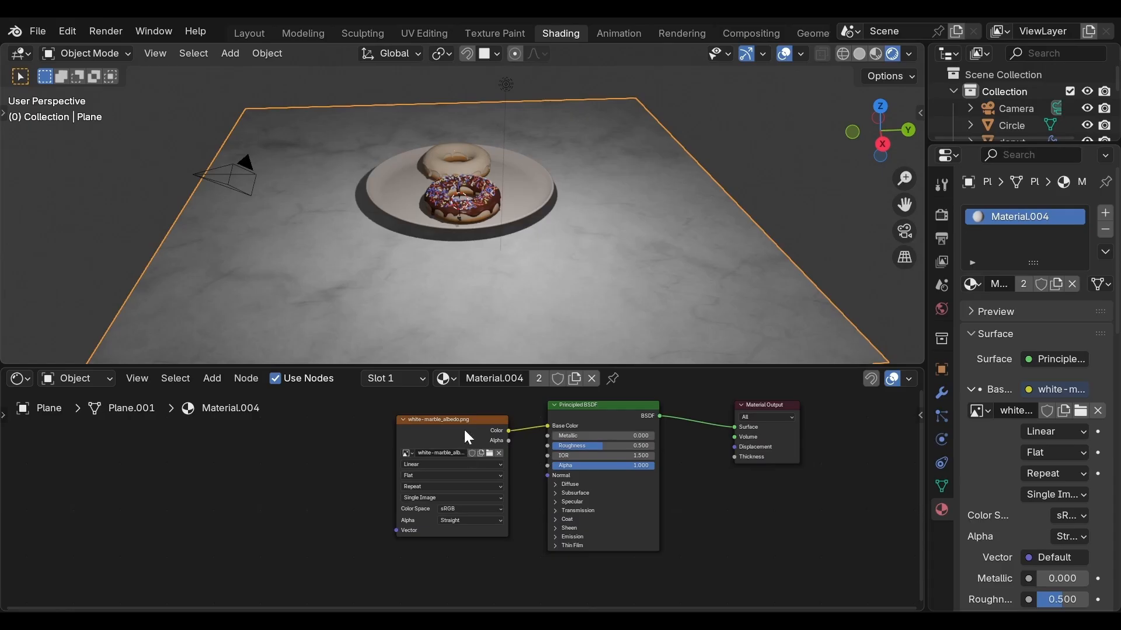
drag(465, 436, 145, 442)
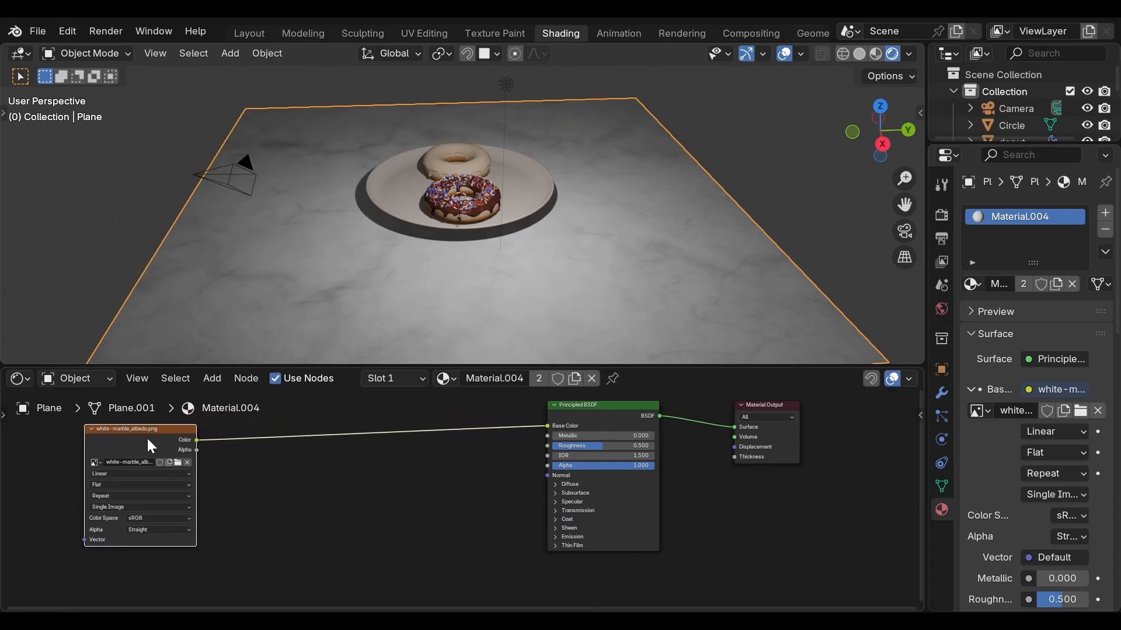
click(615, 423)
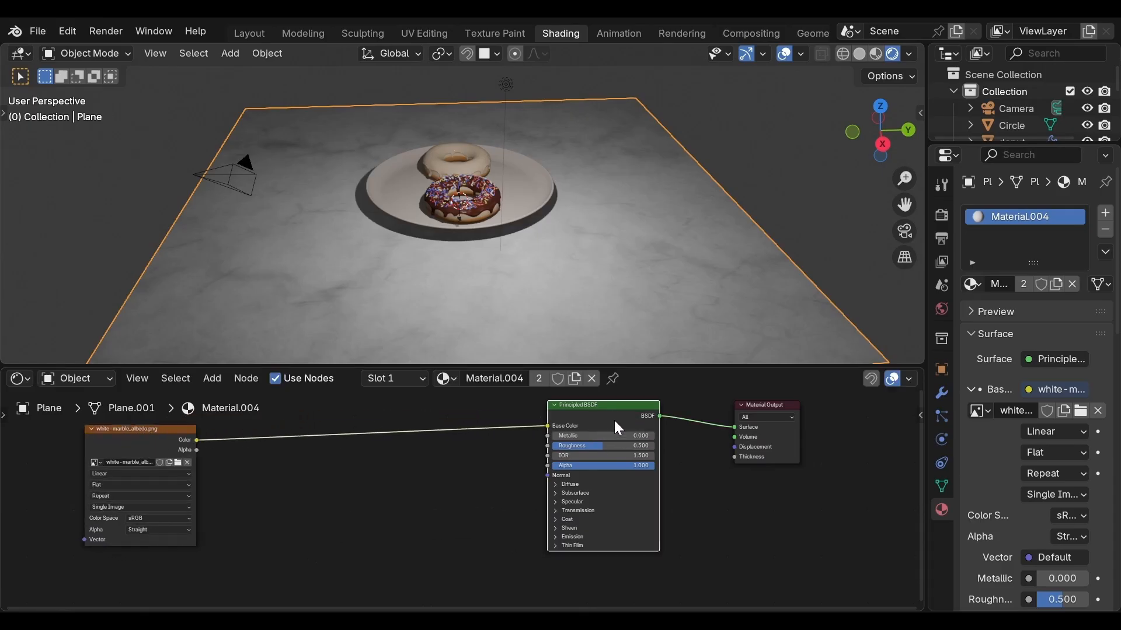
click(783, 429)
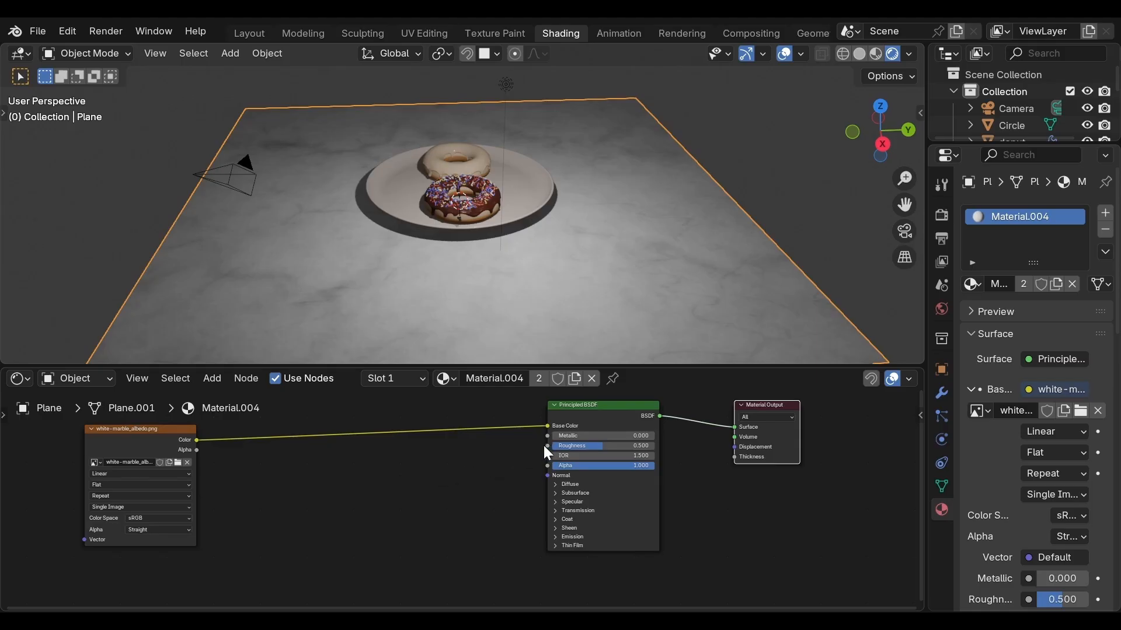
Feed the Principled BSDF's Roughness from a new Image Texture node using white-marble_roughness.png with the Non-Color color space.
drag(546, 447, 270, 471)
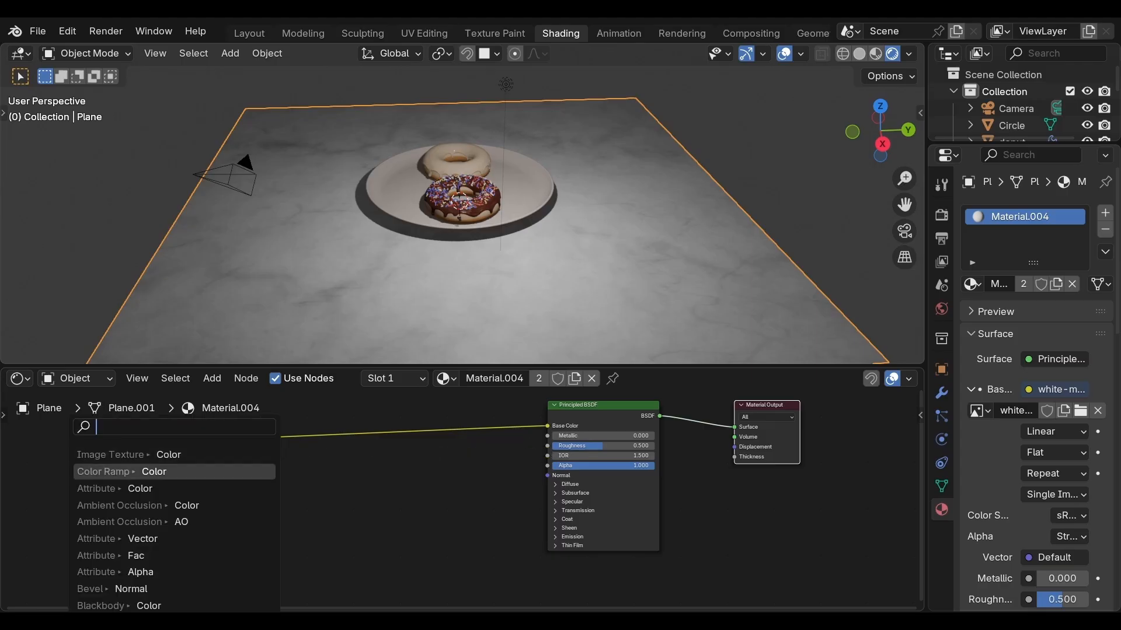
click(268, 455)
click(313, 458)
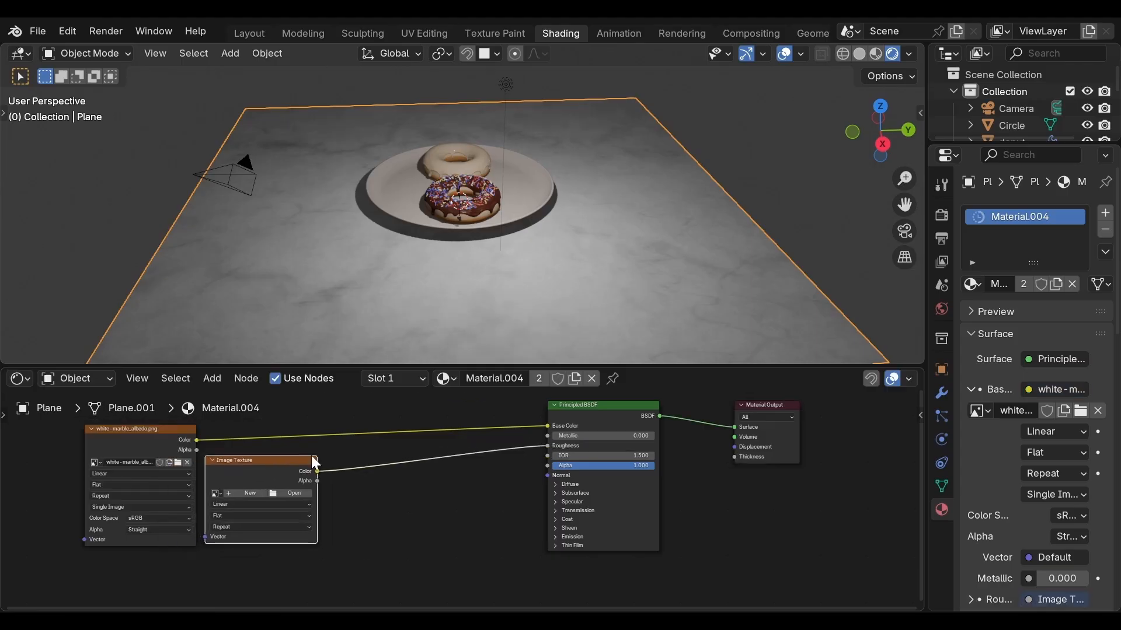
click(295, 497)
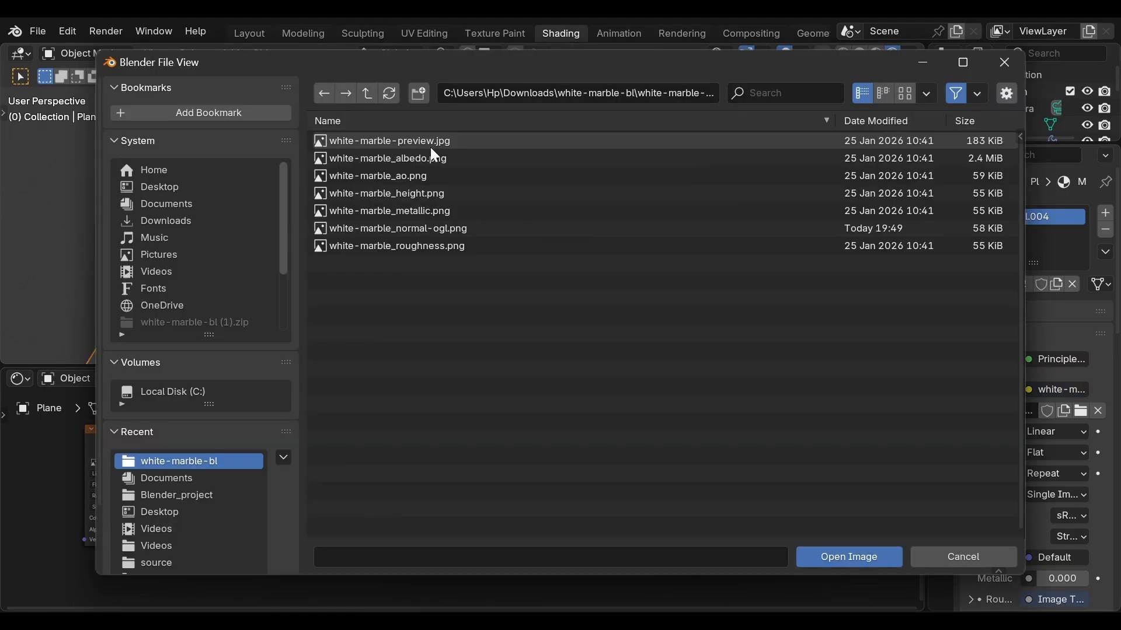
click(433, 245)
double_click(432, 245)
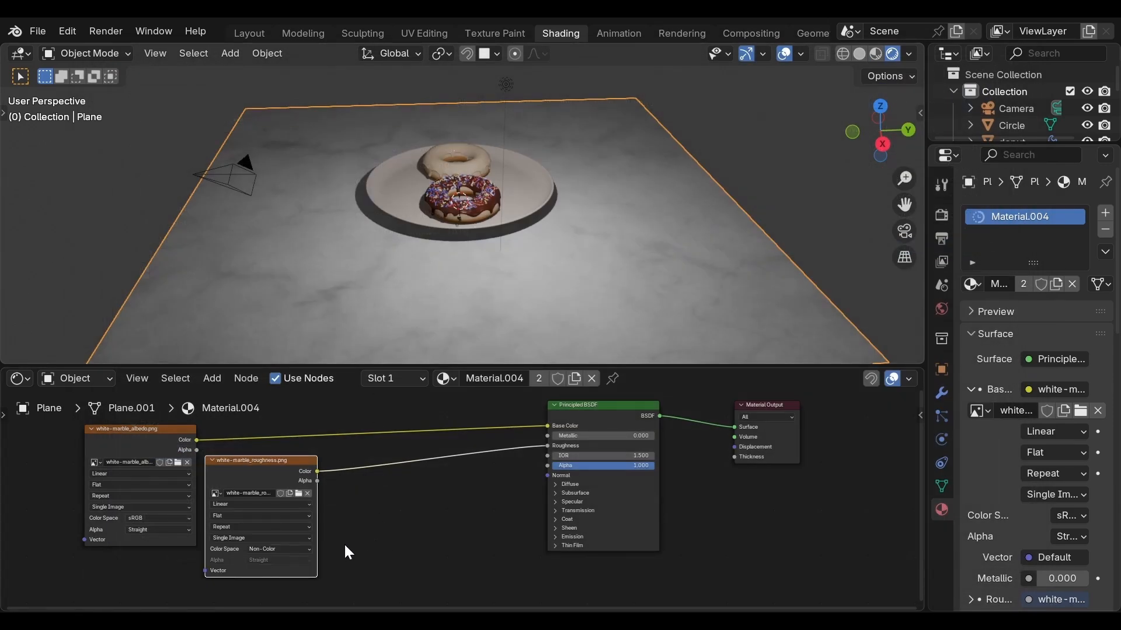
click(300, 549)
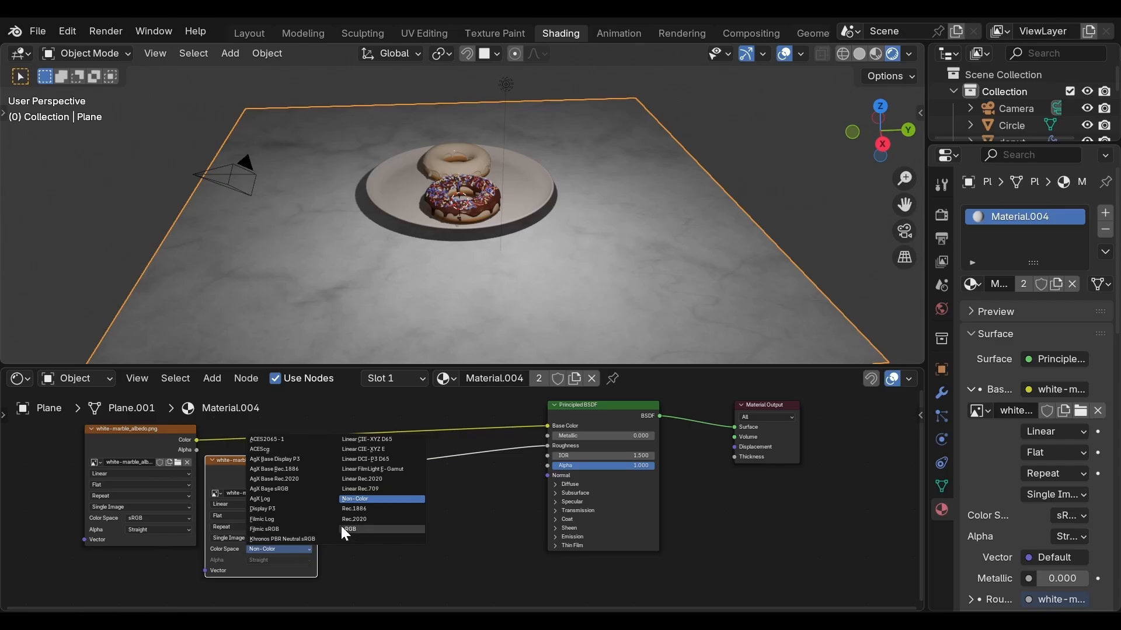
click(370, 500)
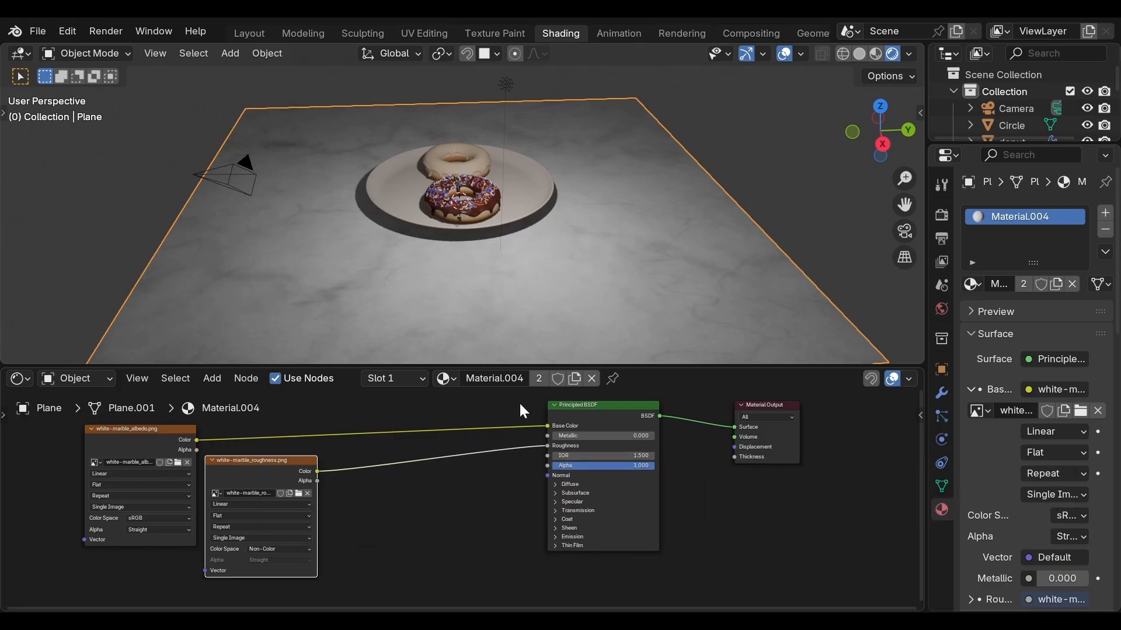
Feed the Principled BSDF's Normal input from a new Image Texture node and load white-marble_normal-ogl.png into it.
middle_drag(570, 293, 663, 297)
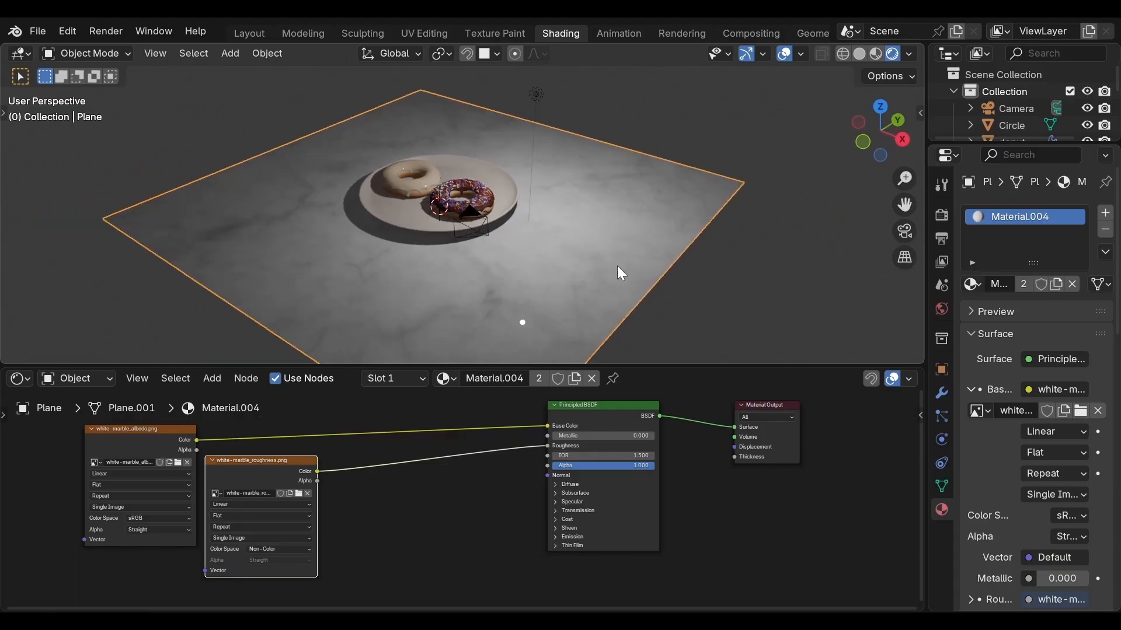
middle_drag(617, 267, 314, 285)
middle_drag(623, 310, 488, 287)
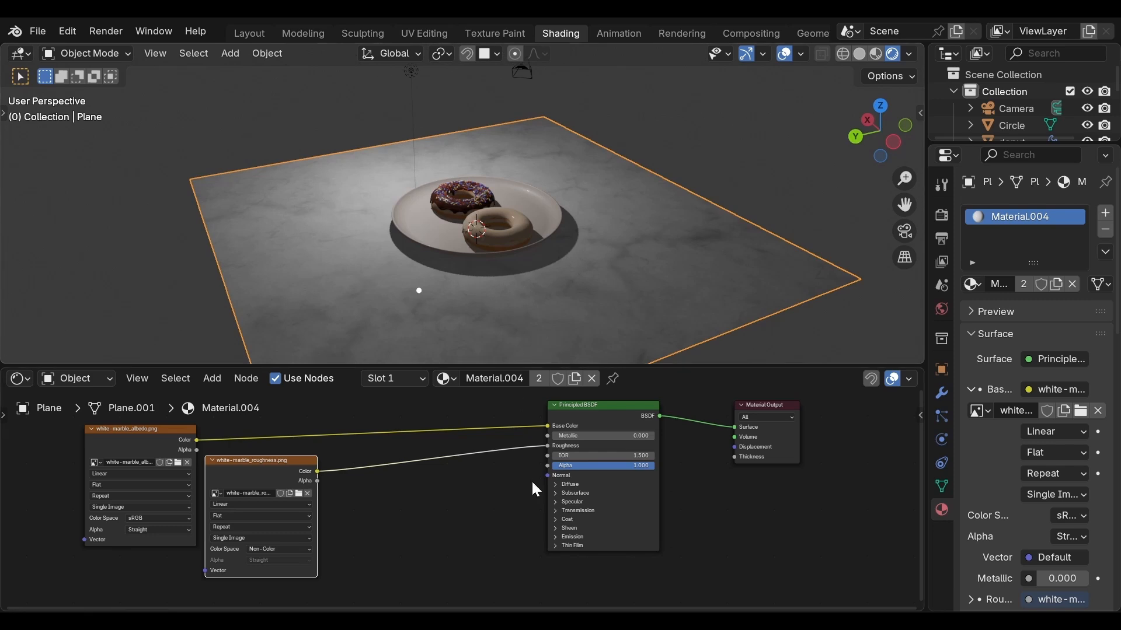
drag(547, 476, 385, 508)
key(Return)
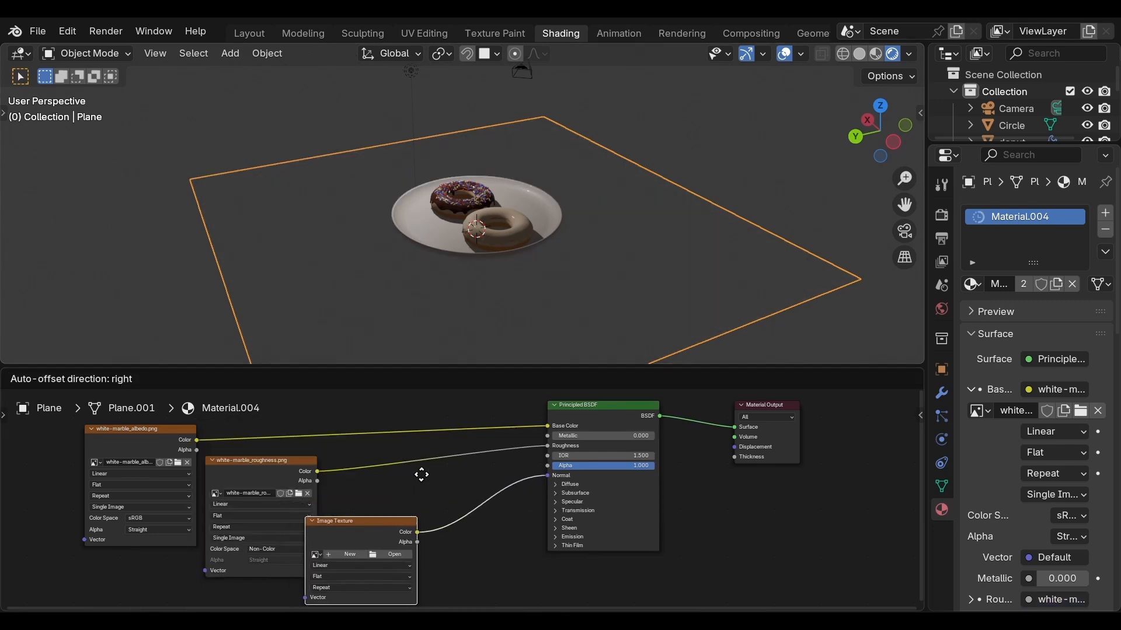
click(451, 459)
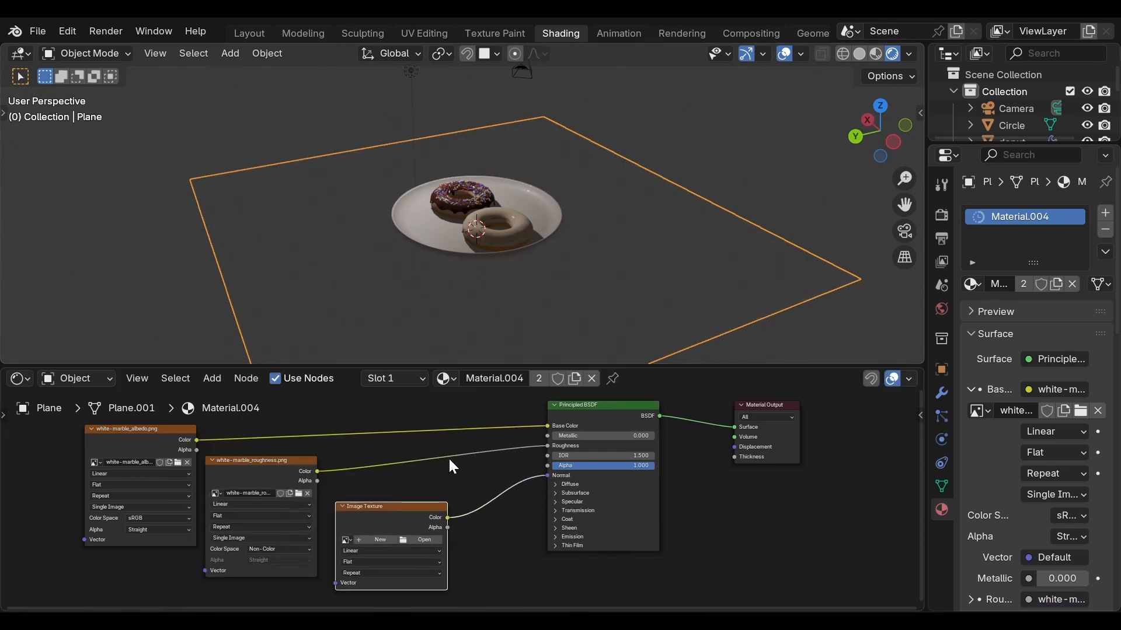
click(426, 540)
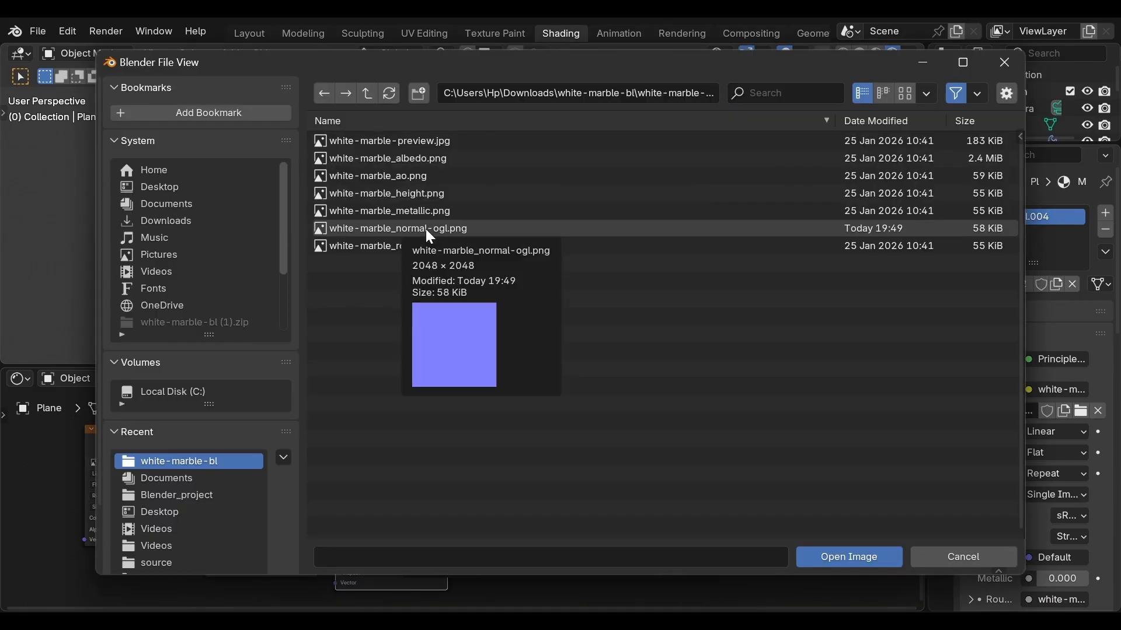
double_click(426, 229)
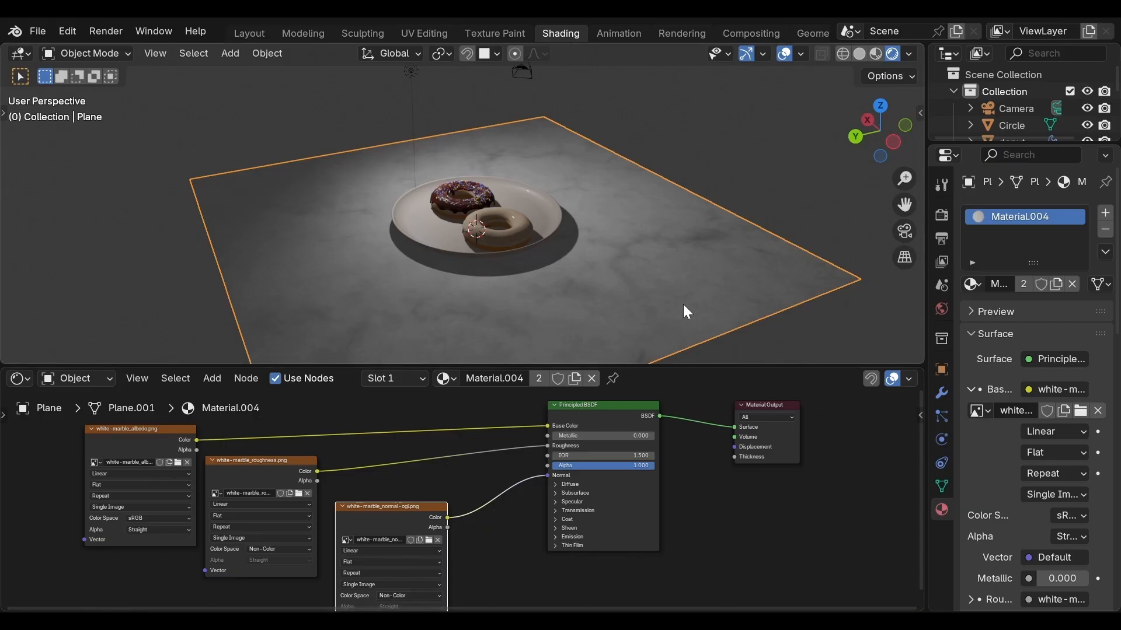
Insert a Normal Map node between the normal texture node and the Principled BSDF's Normal input.
mouse_move(684, 303)
middle_down()
mouse_move(604, 306)
mouse_move(690, 296)
middle_up()
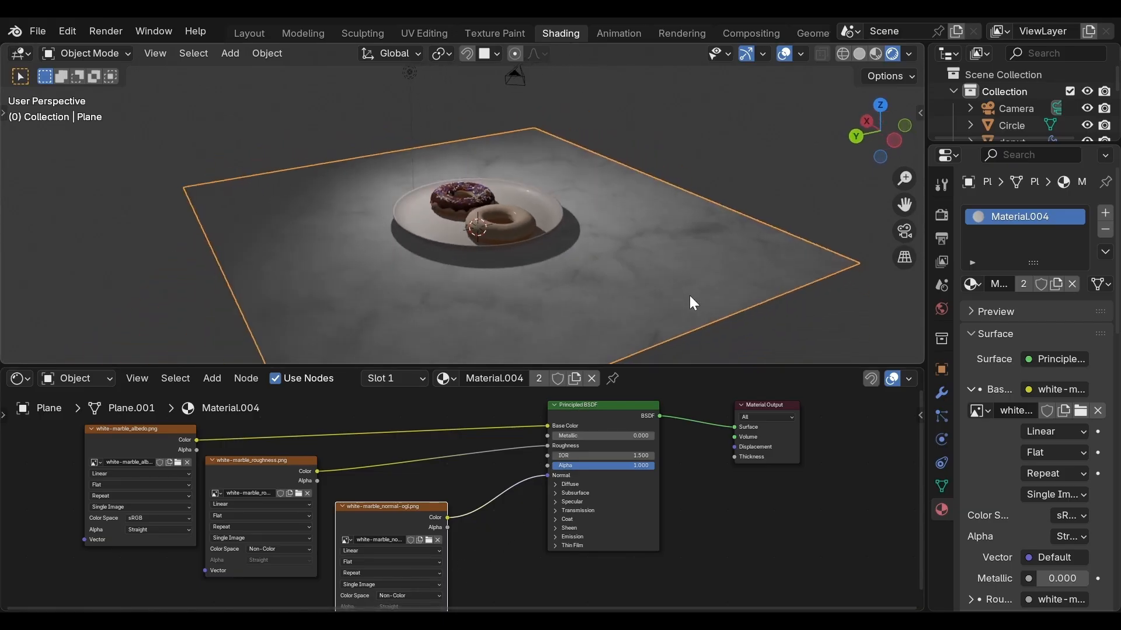
key(shift+a)
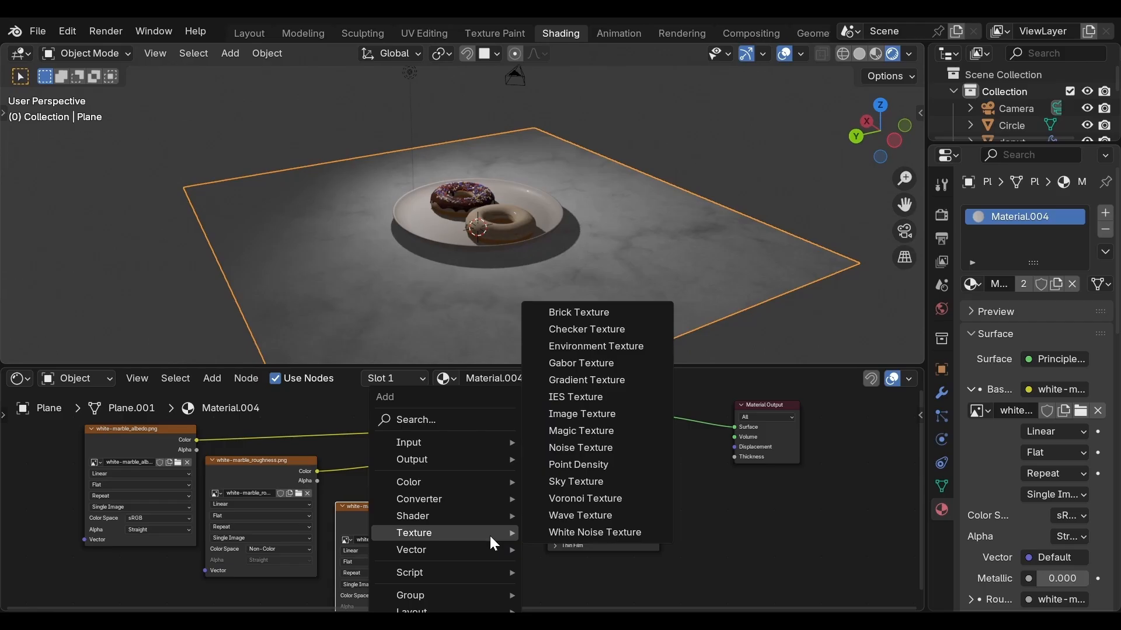
mouse_move(489, 550)
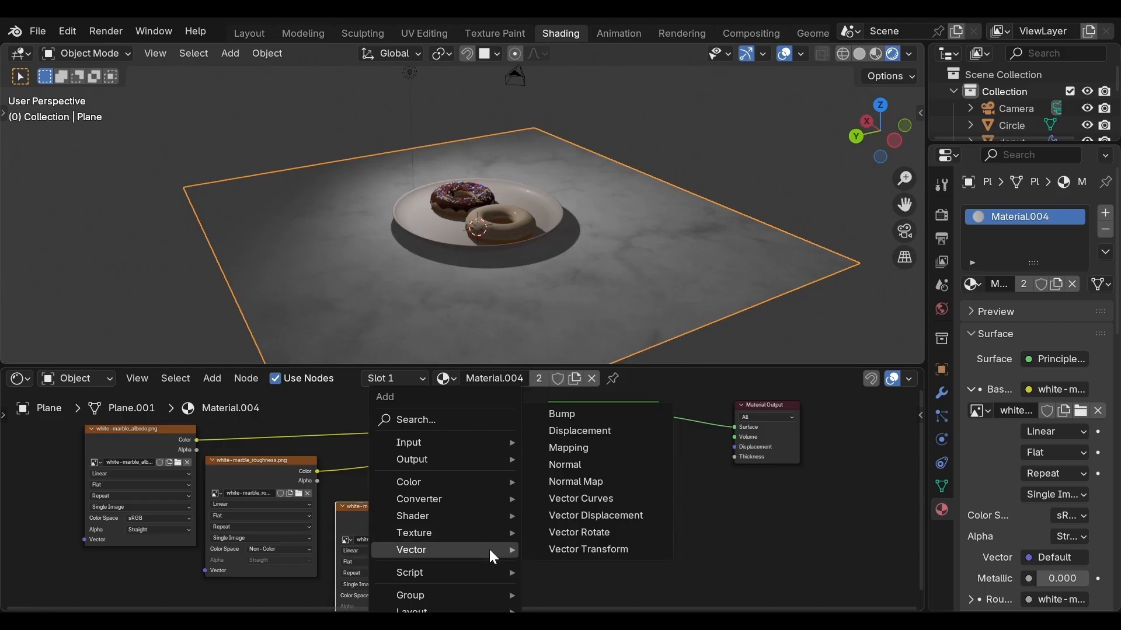
click(569, 481)
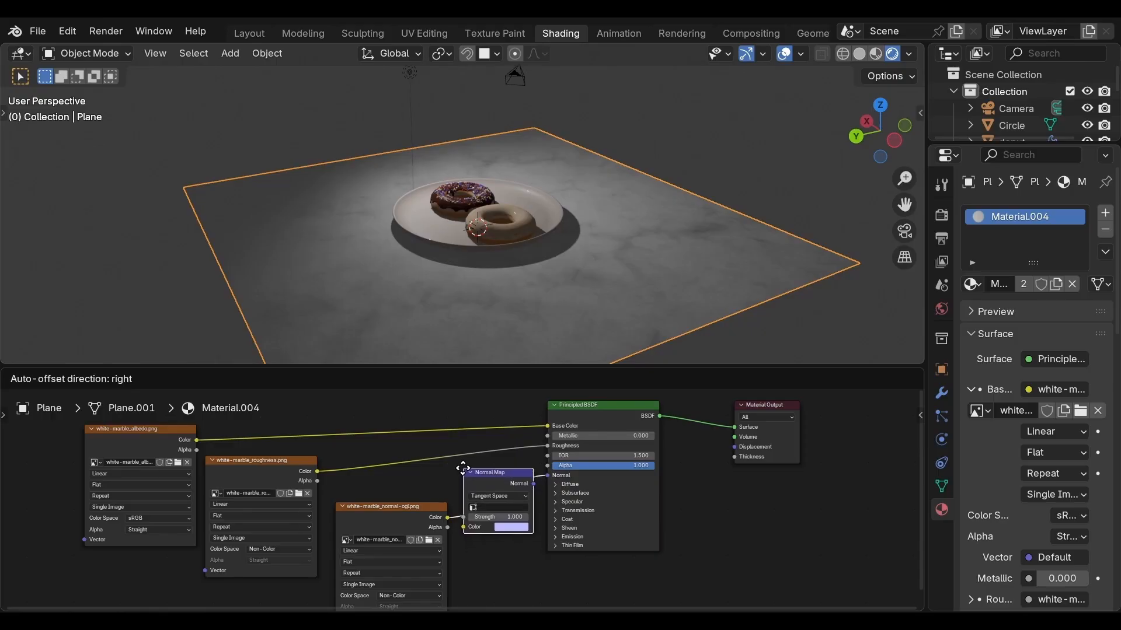
click(463, 468)
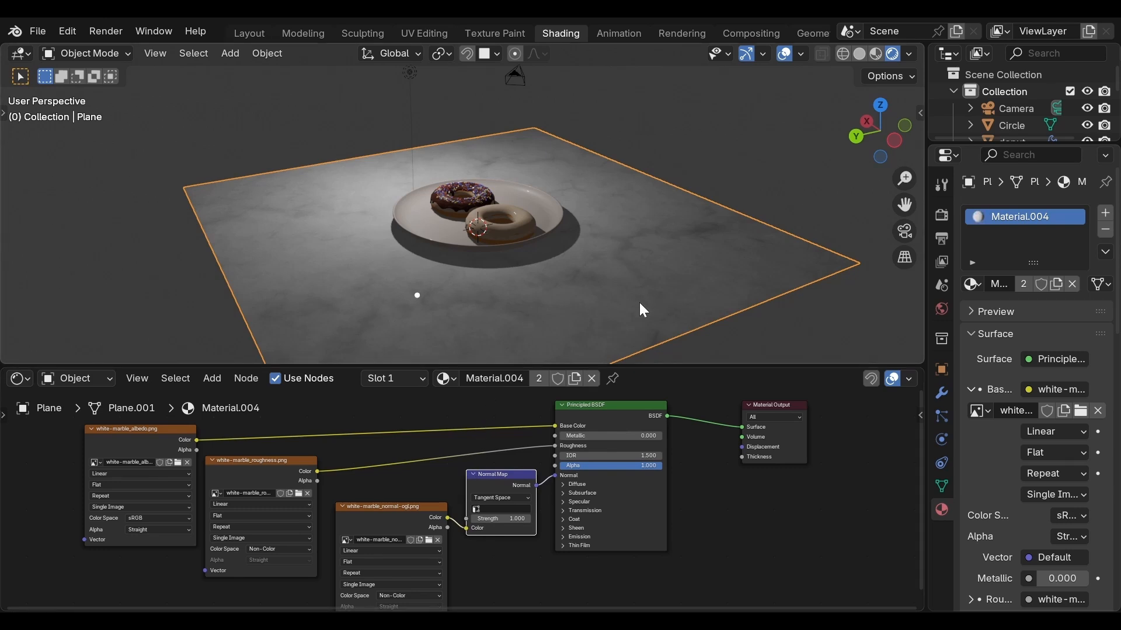
Examine the textured marble plane and donuts from several angles in Rendered and Material Preview shading.
mouse_move(639, 303)
middle_down()
mouse_move(575, 314)
mouse_move(619, 299)
mouse_move(660, 306)
middle_up()
middle_drag(506, 283, 629, 302)
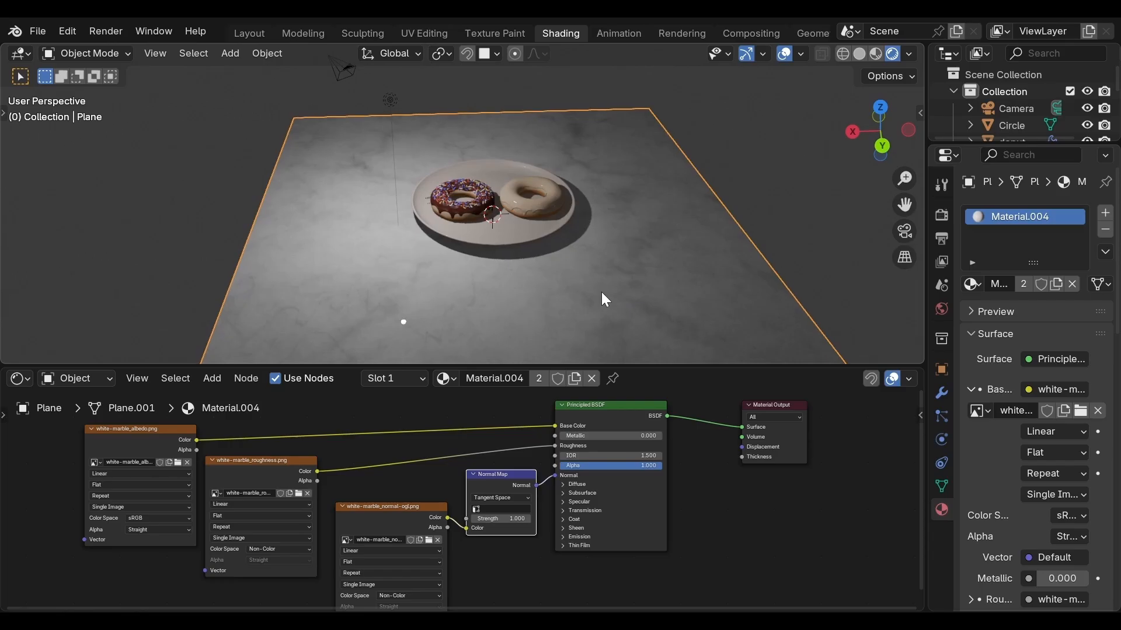
middle_drag(601, 293, 629, 298)
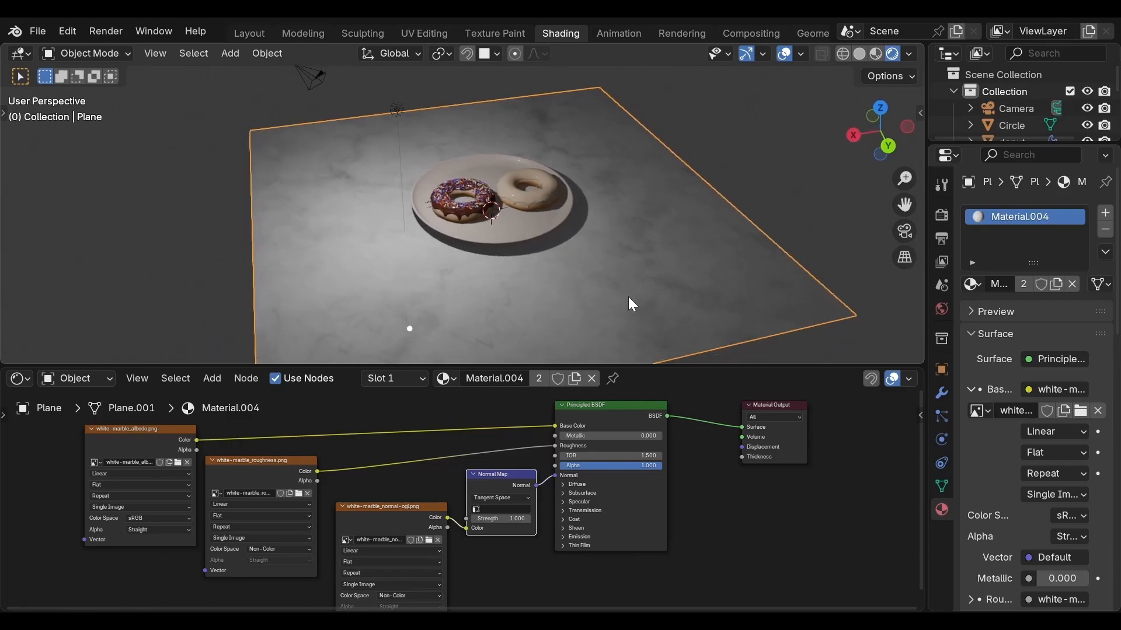
key(ctrl+space)
middle_drag(530, 405, 640, 402)
key(ctrl+space)
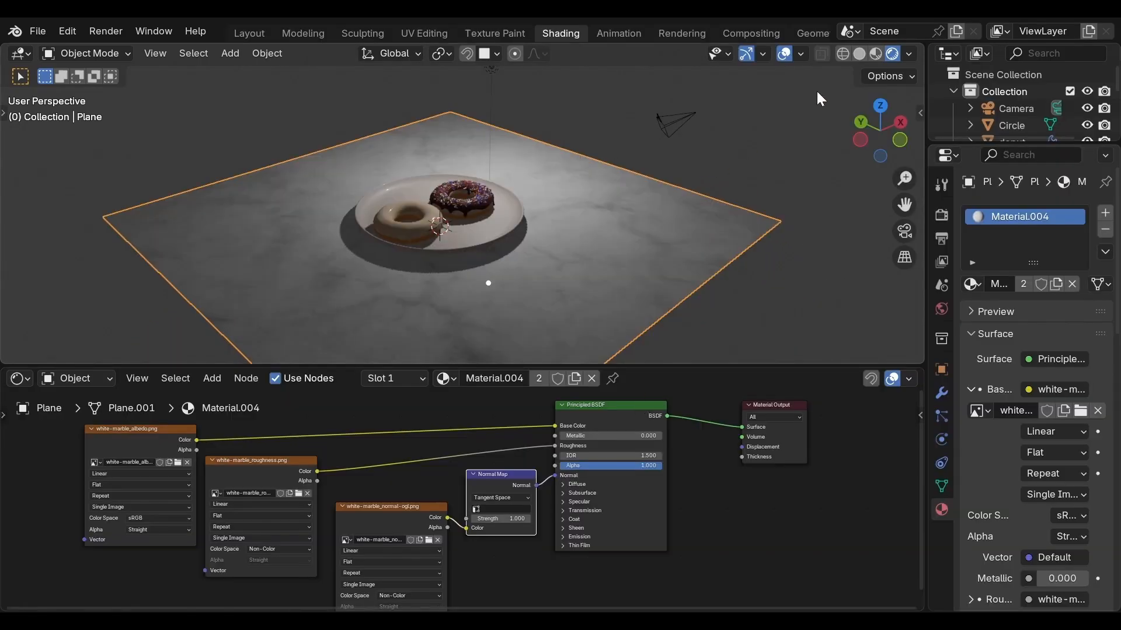
click(875, 54)
middle_drag(607, 189, 655, 196)
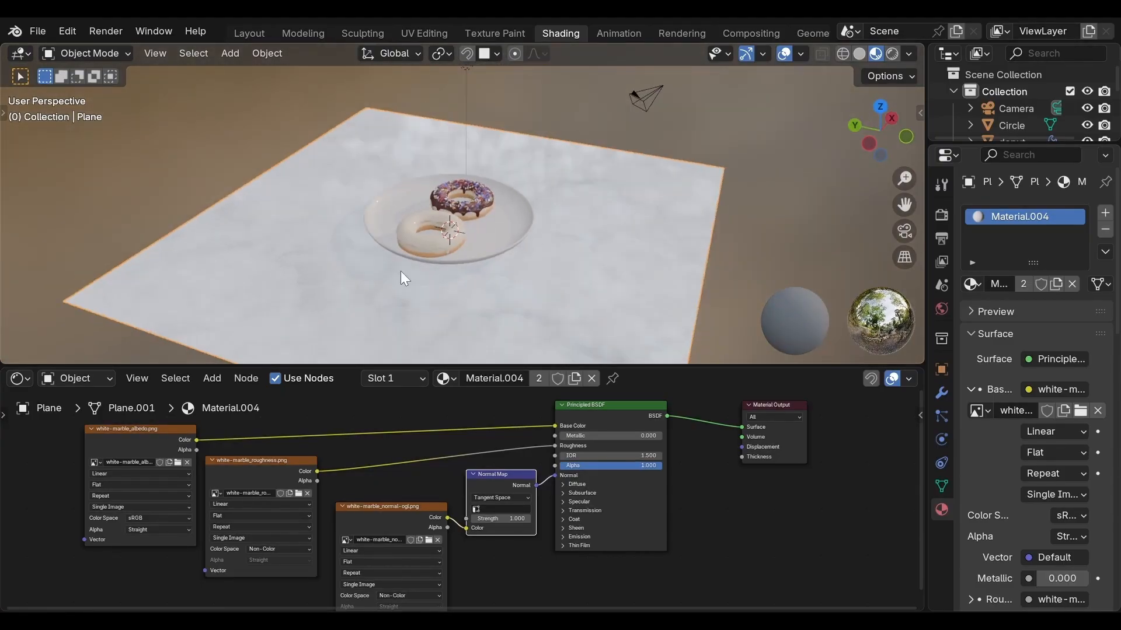
middle_drag(401, 271, 468, 275)
key(Up)
Switch to the Layout workspace and isolate the sprinkled donut's base in local view.
click(252, 34)
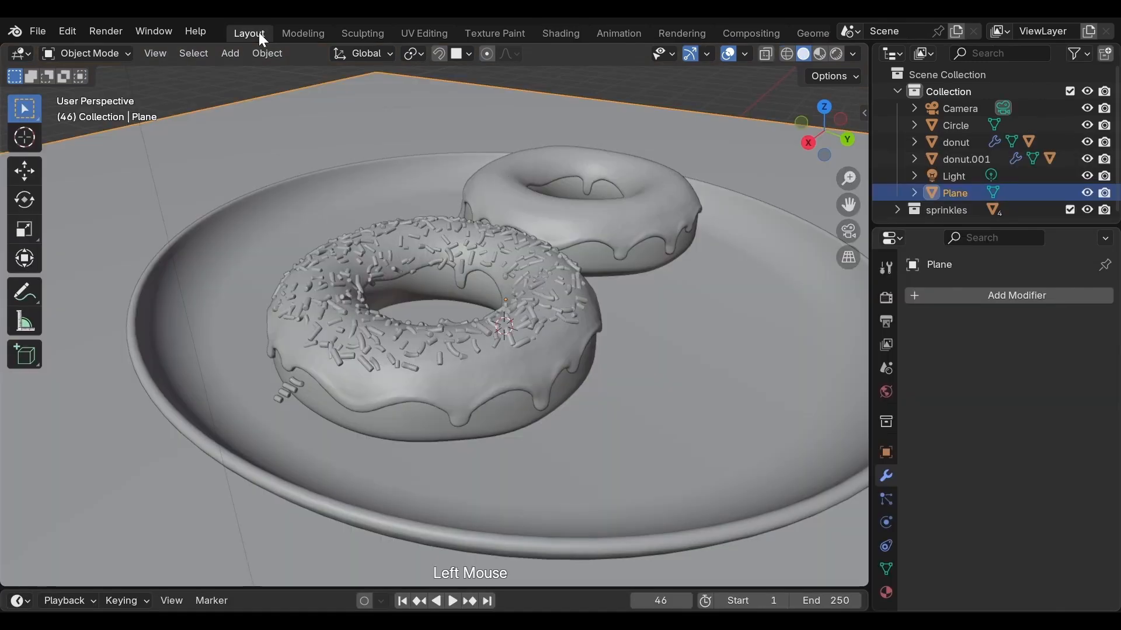
click(402, 411)
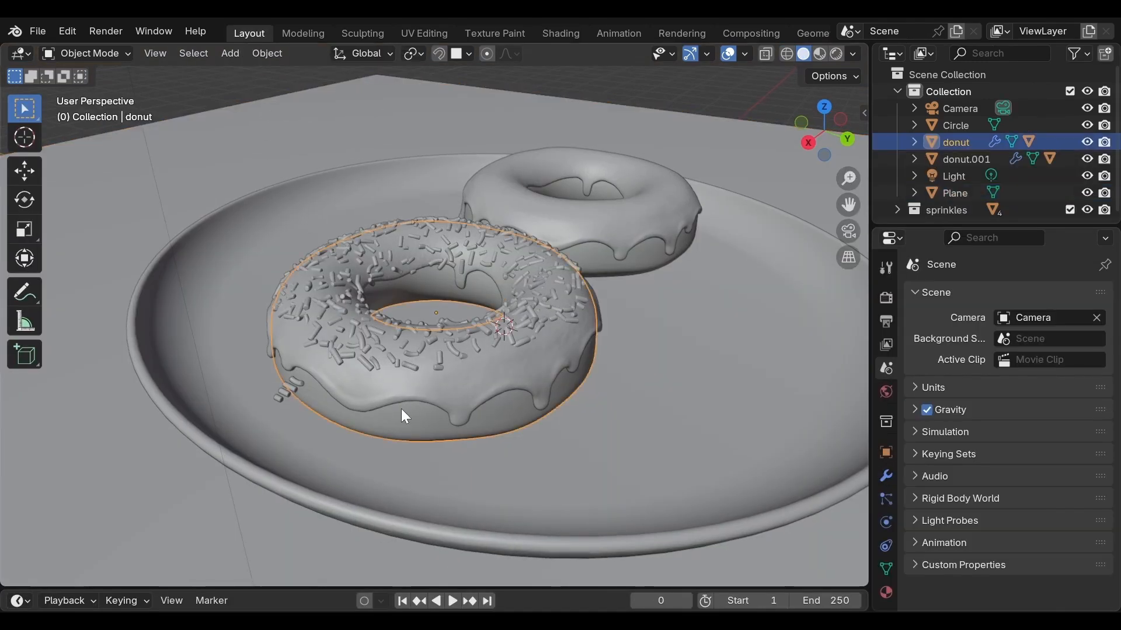
key(KP_Divide)
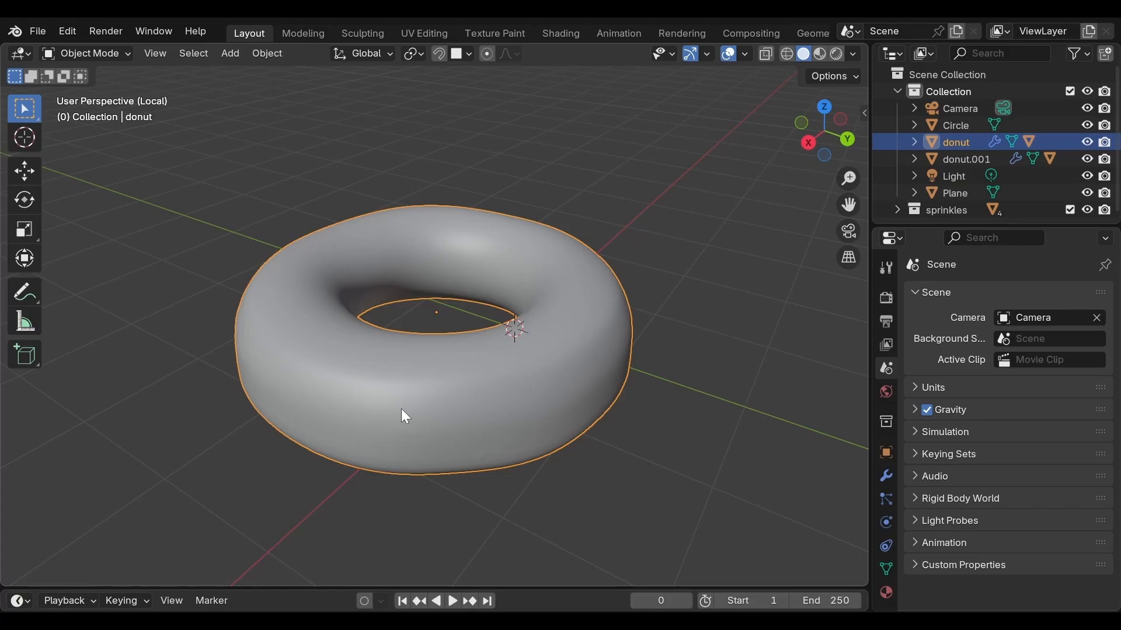
Examine the isolated donut base in Material Preview shading from several angles.
middle_drag(404, 410, 503, 410)
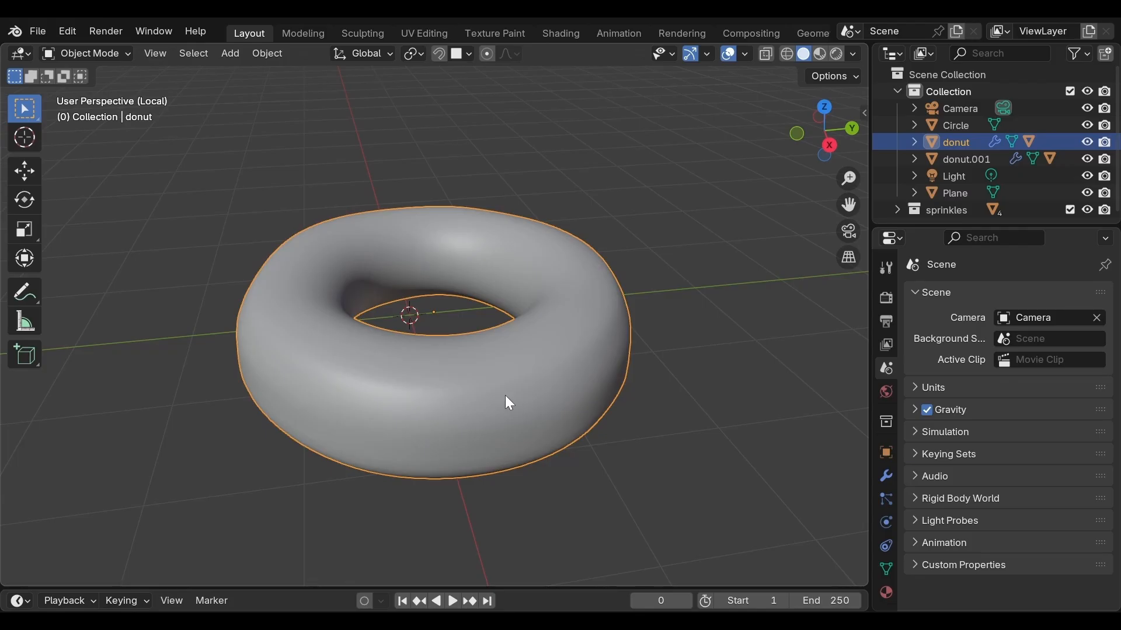
click(816, 53)
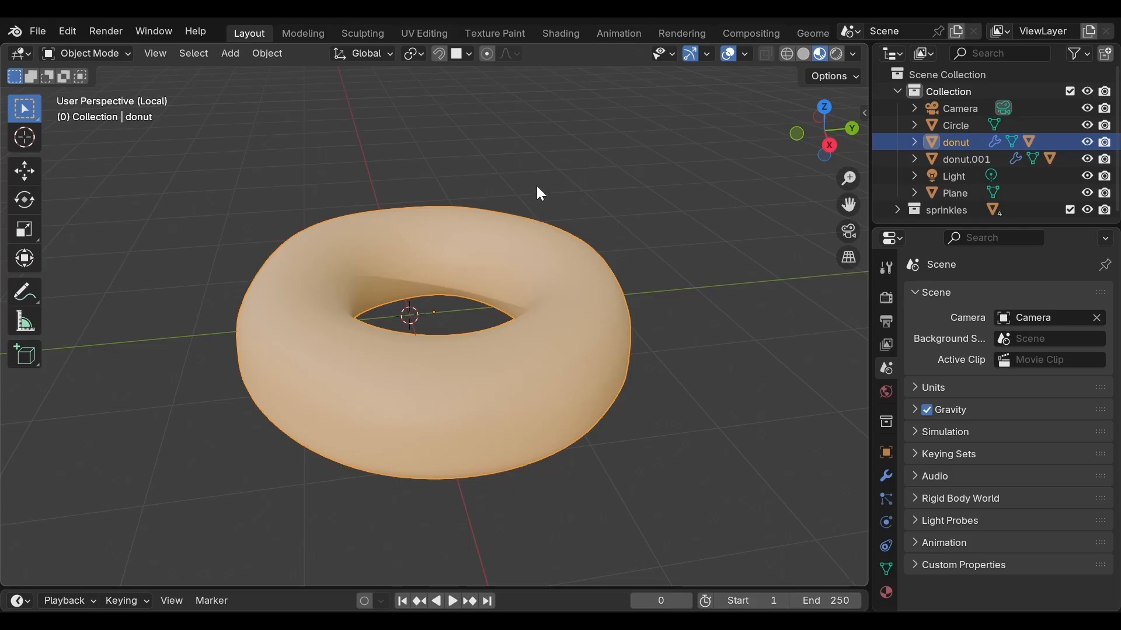
middle_drag(518, 182, 465, 167)
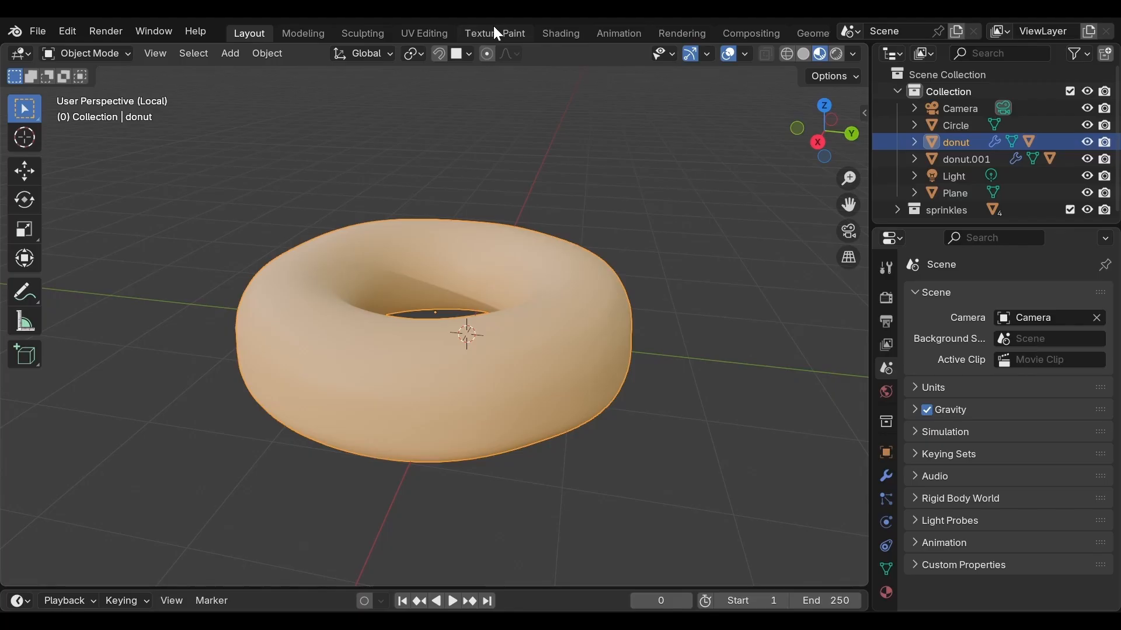
In the Texture Paint workspace, isolate the donut base in local view and unlink white-marble_normal-ogl.png from the image editor.
click(496, 34)
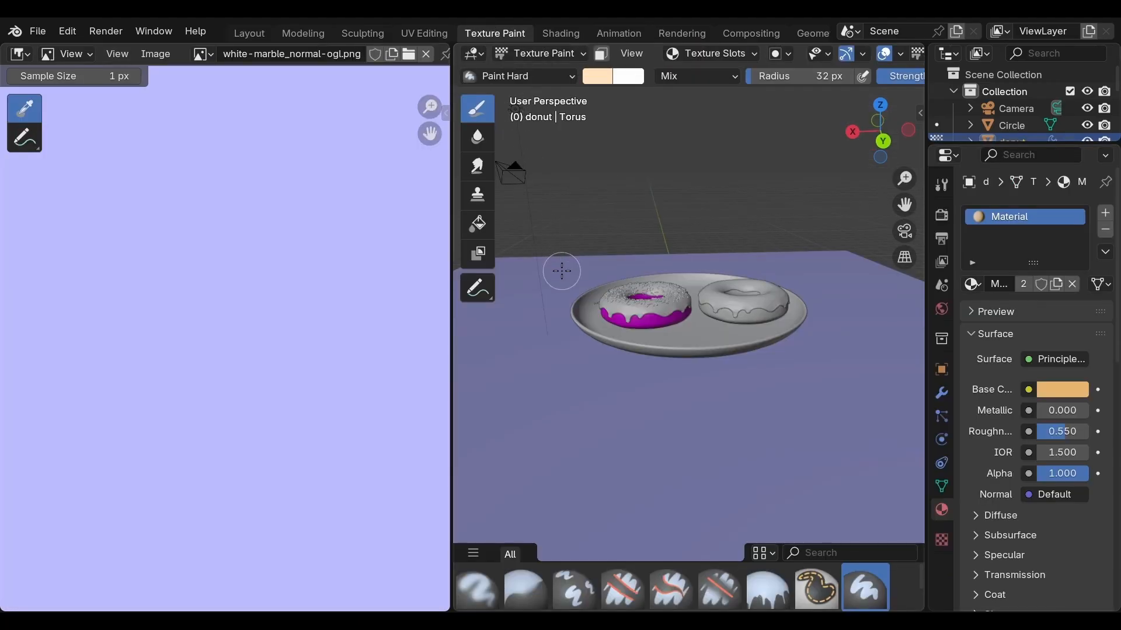
key(KP_Divide)
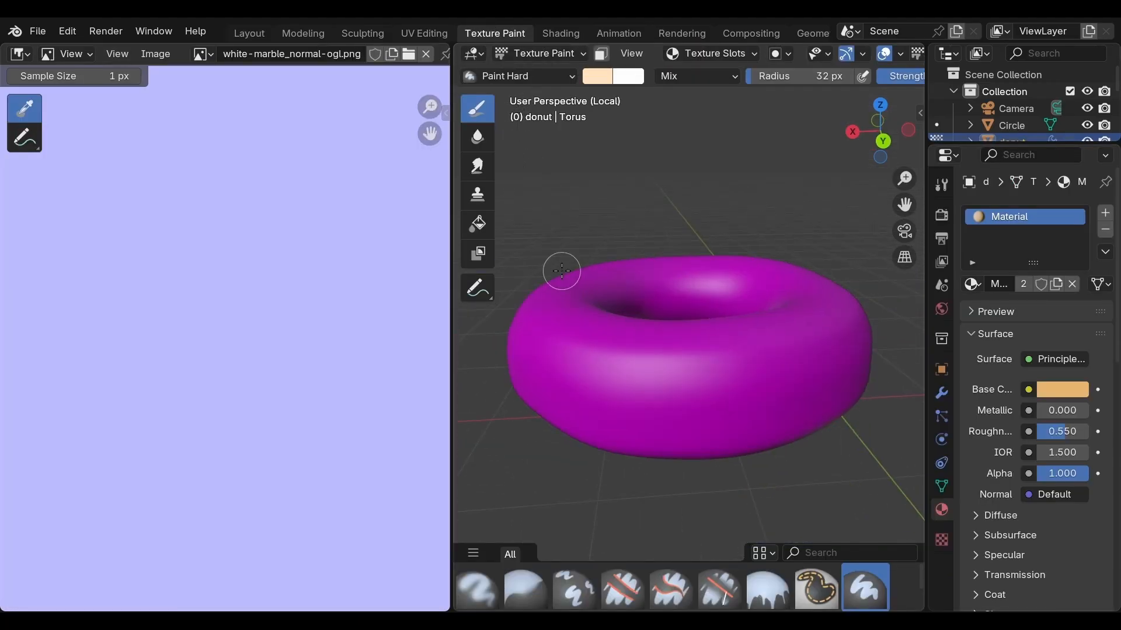
click(426, 53)
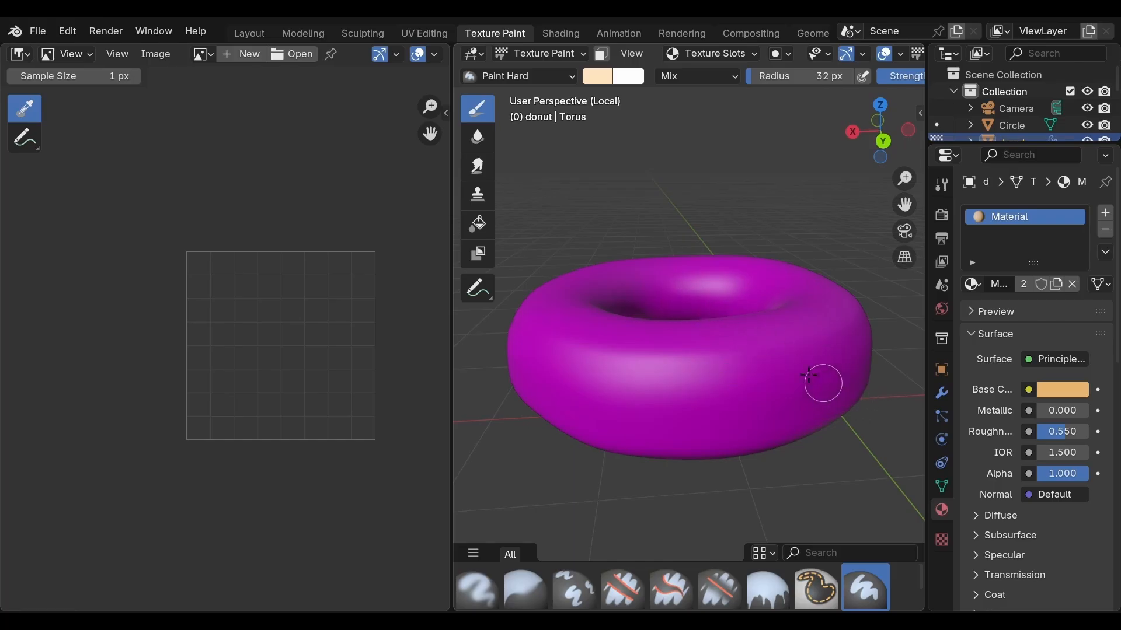
click(677, 383)
click(617, 383)
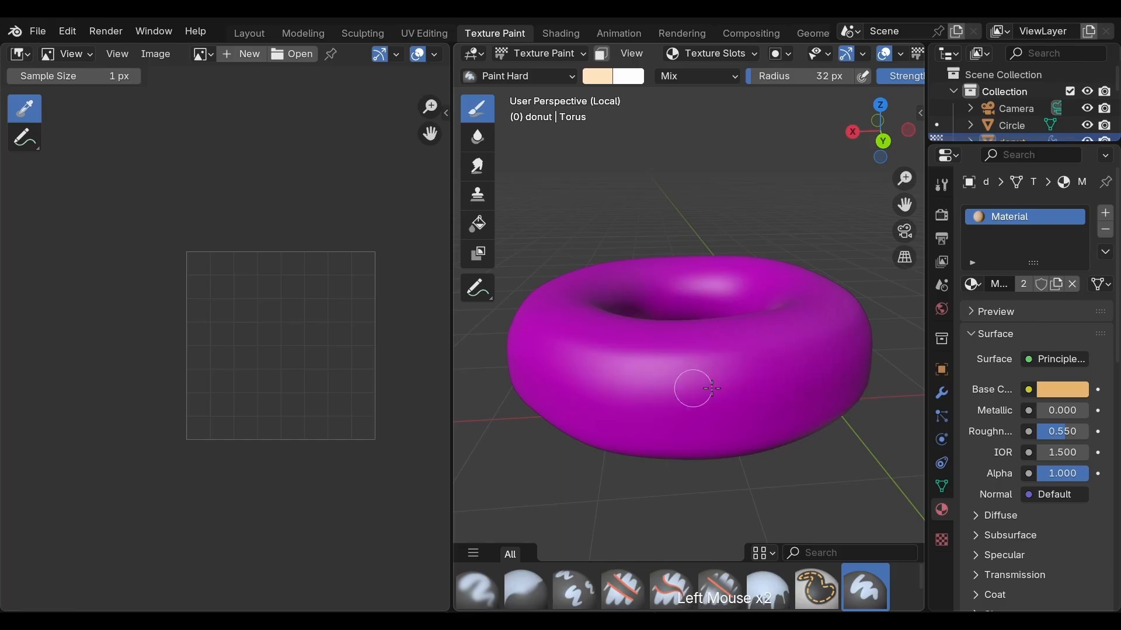
click(638, 392)
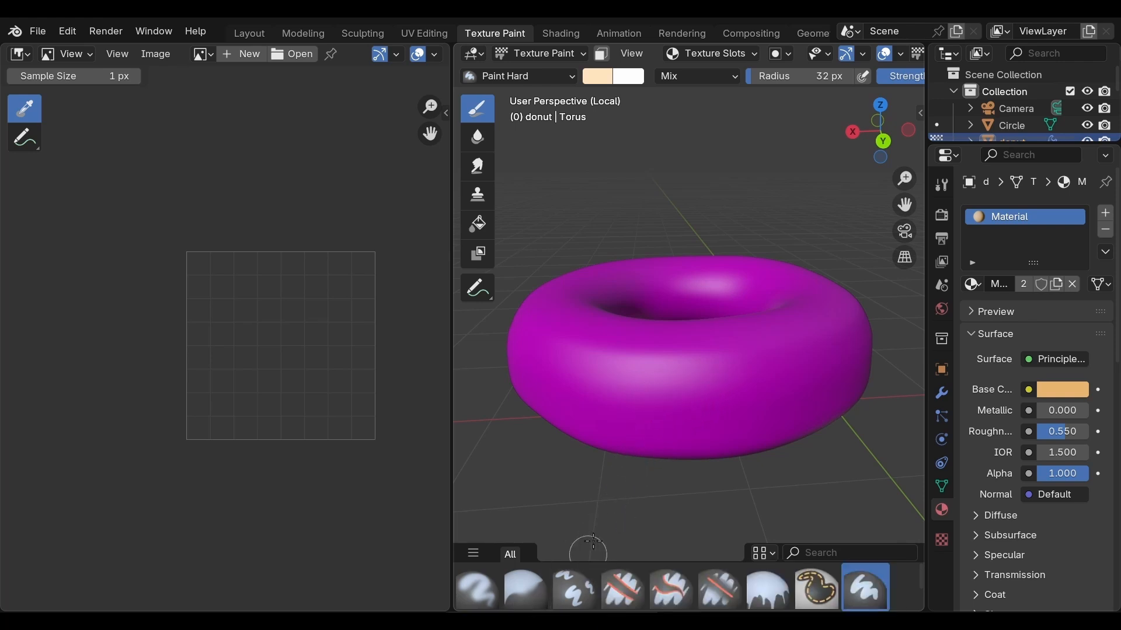
Assign an Image Texture to the donut material's Base Color and name its new image donut_base.
click(1029, 390)
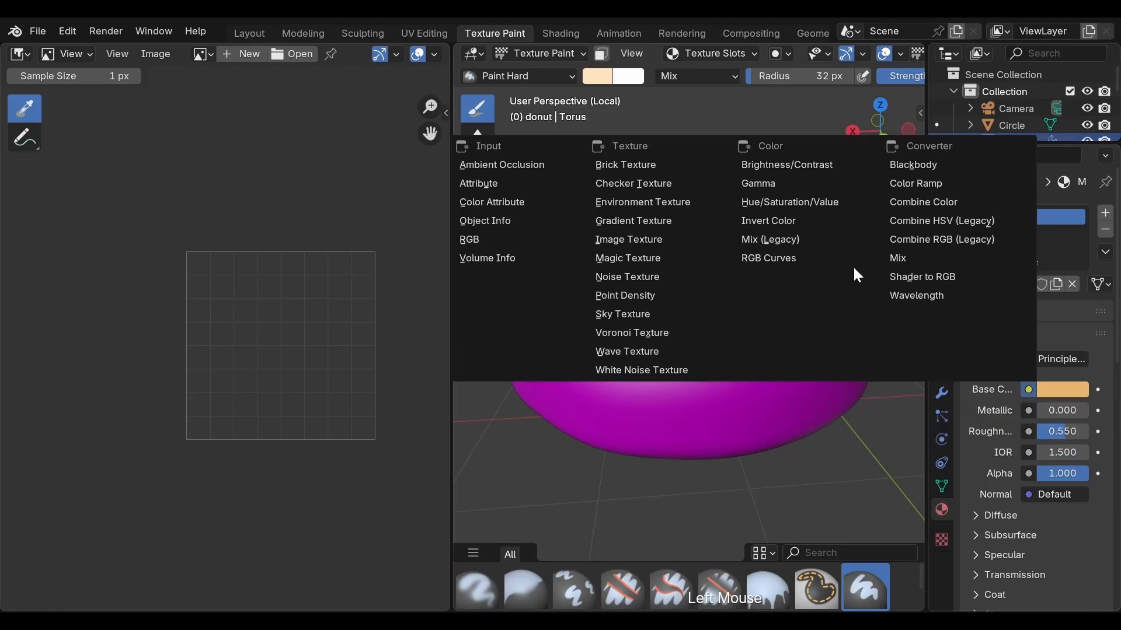
click(671, 236)
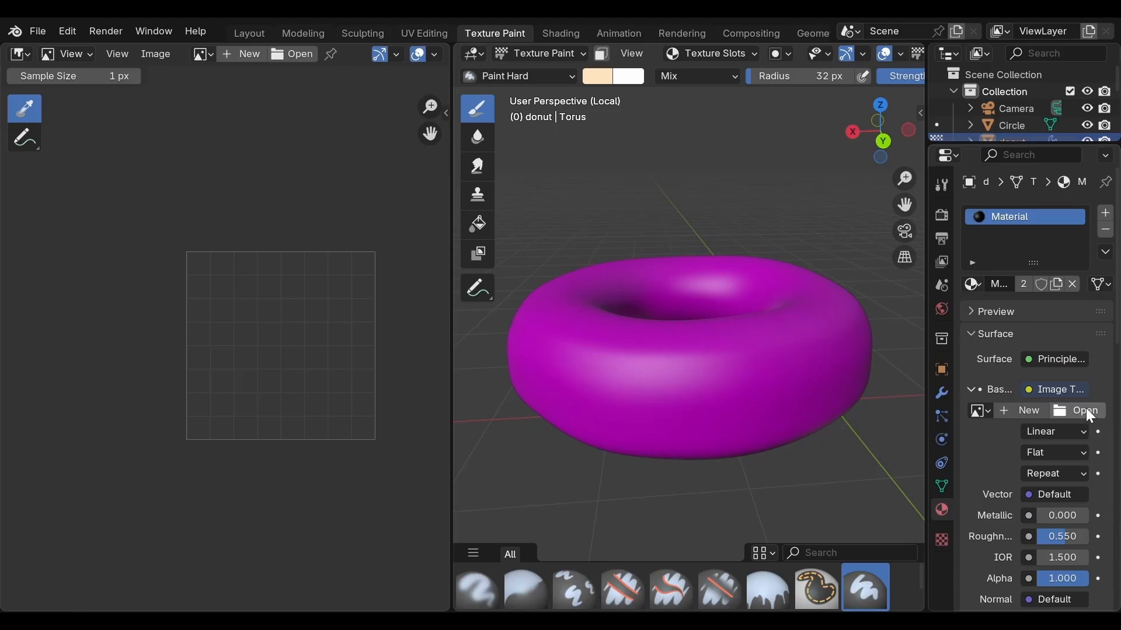
click(1019, 412)
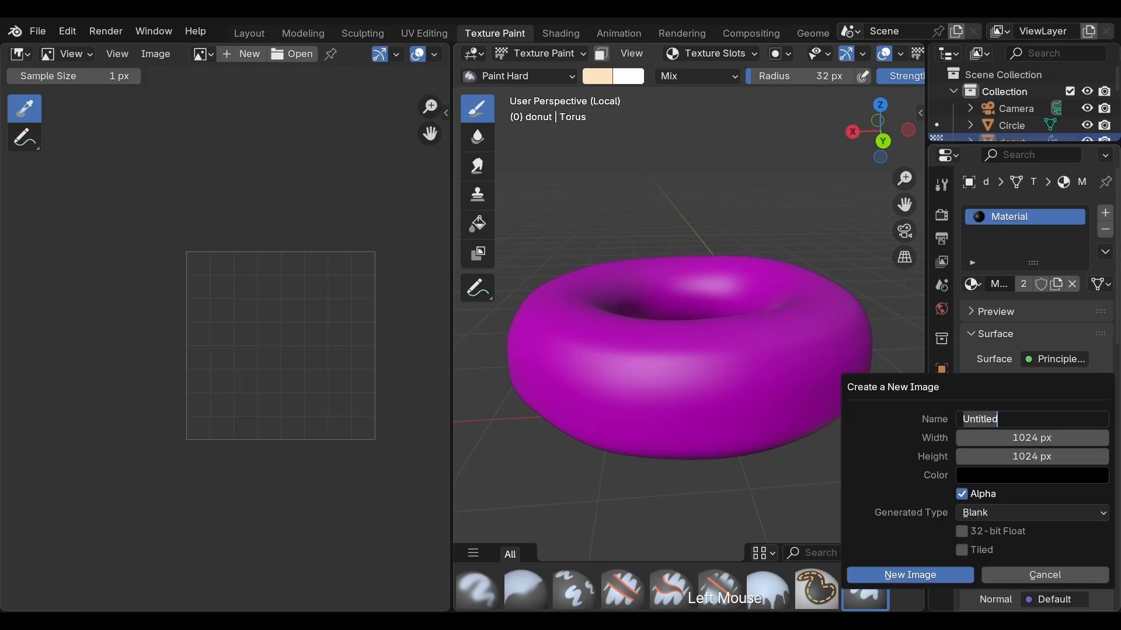
text(donut_base)
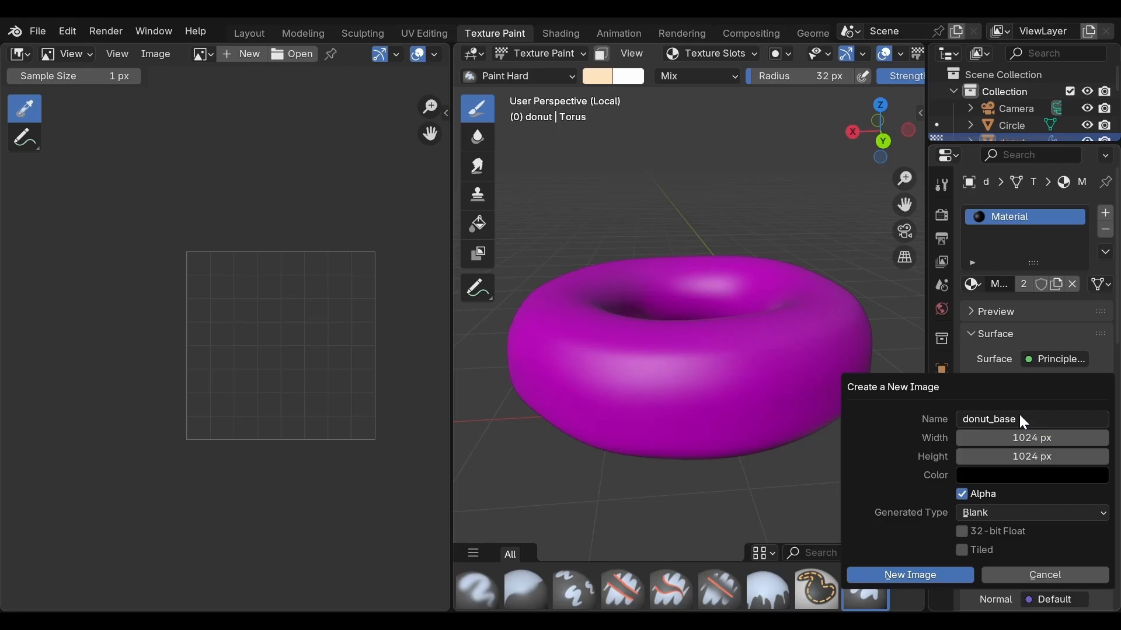
key(Return)
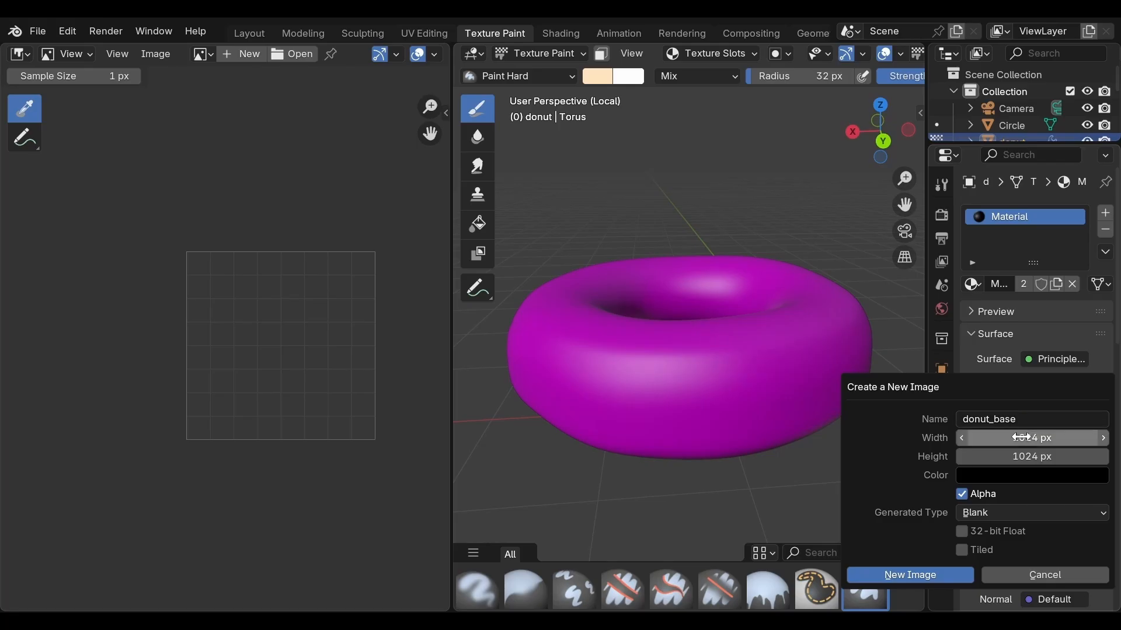
Give the new image a light orange fill, #FFBA72, and create it.
click(1030, 474)
click(1096, 193)
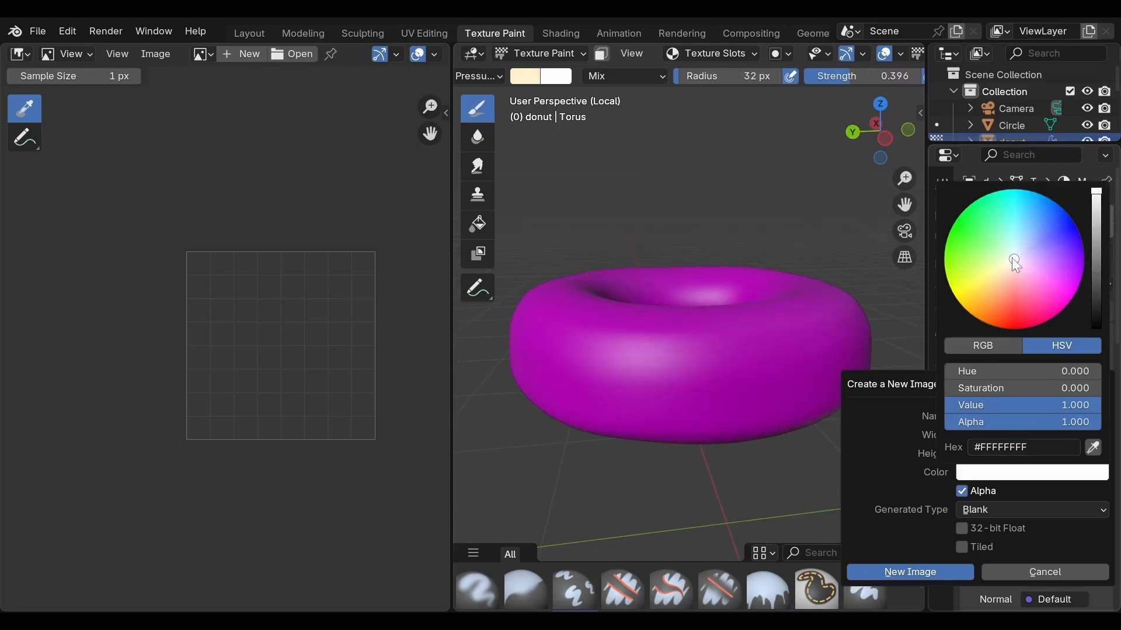
drag(1016, 264, 994, 293)
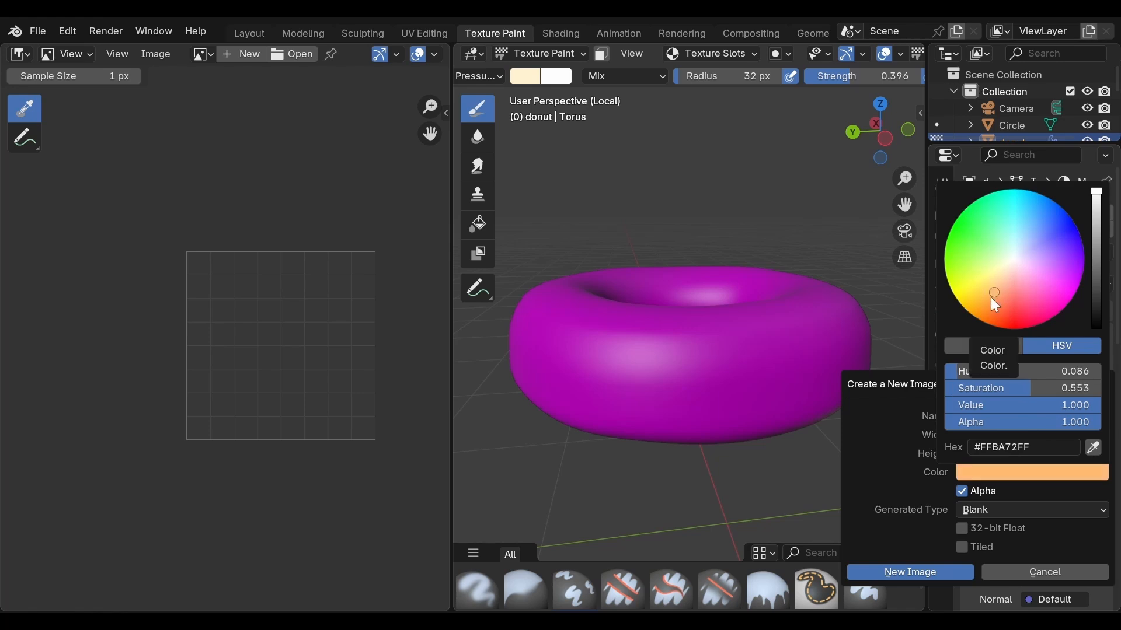
click(933, 576)
scroll(751, 463, down, 2)
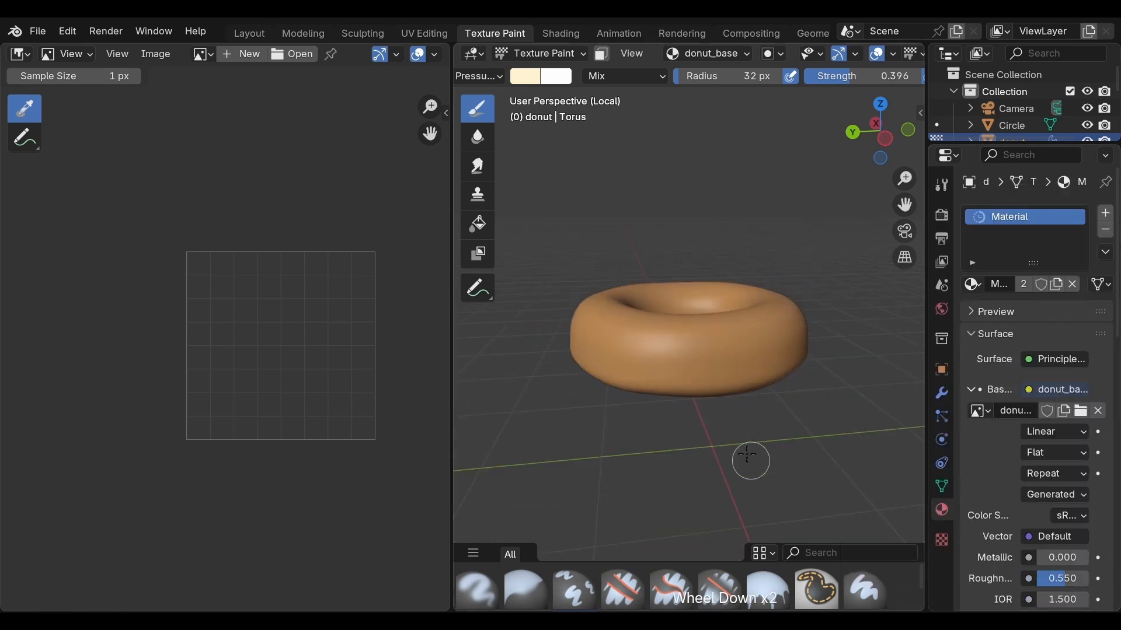
scroll(714, 401, up, 2)
Show donut_base in the image editor and switch that editor to Paint mode.
click(203, 53)
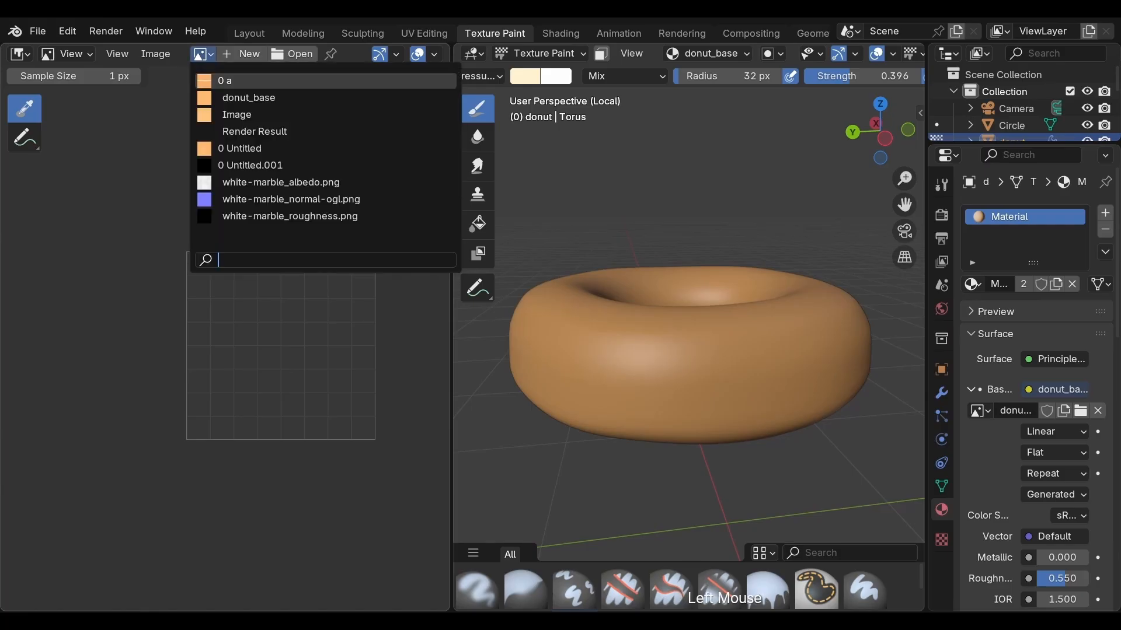
click(210, 99)
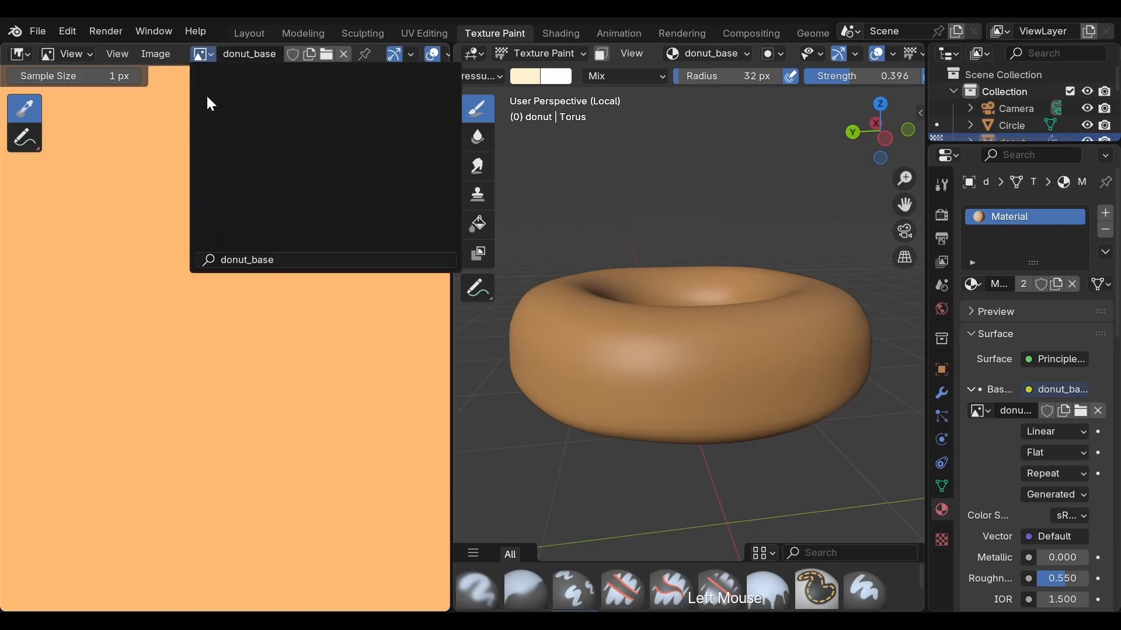
click(82, 51)
click(81, 109)
scroll(200, 193, down, 1)
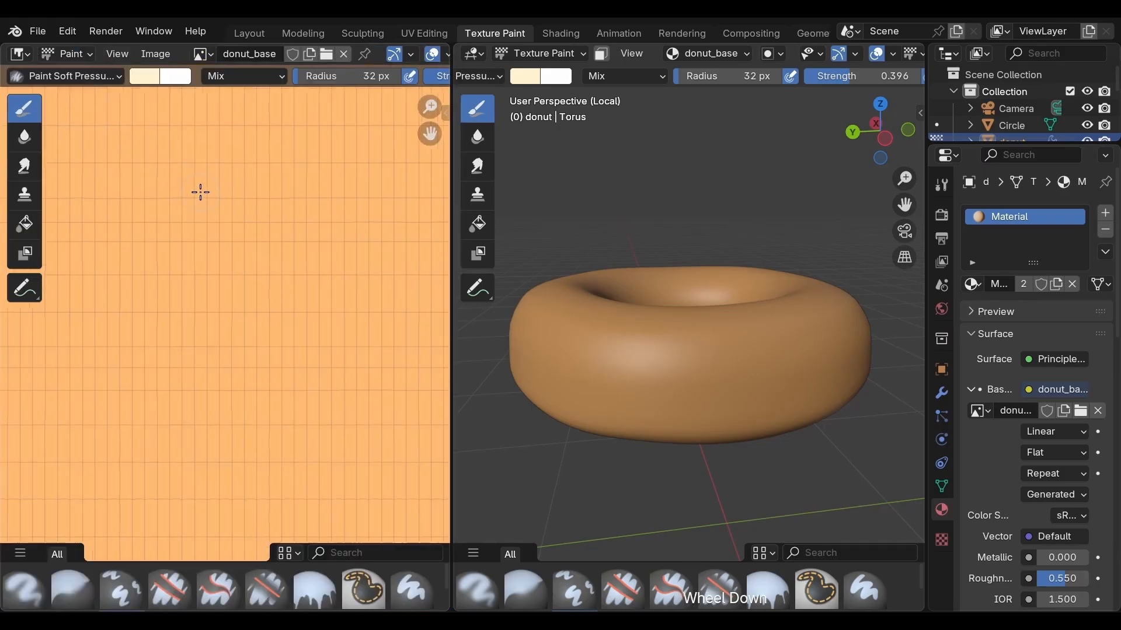
scroll(203, 196, down, 2)
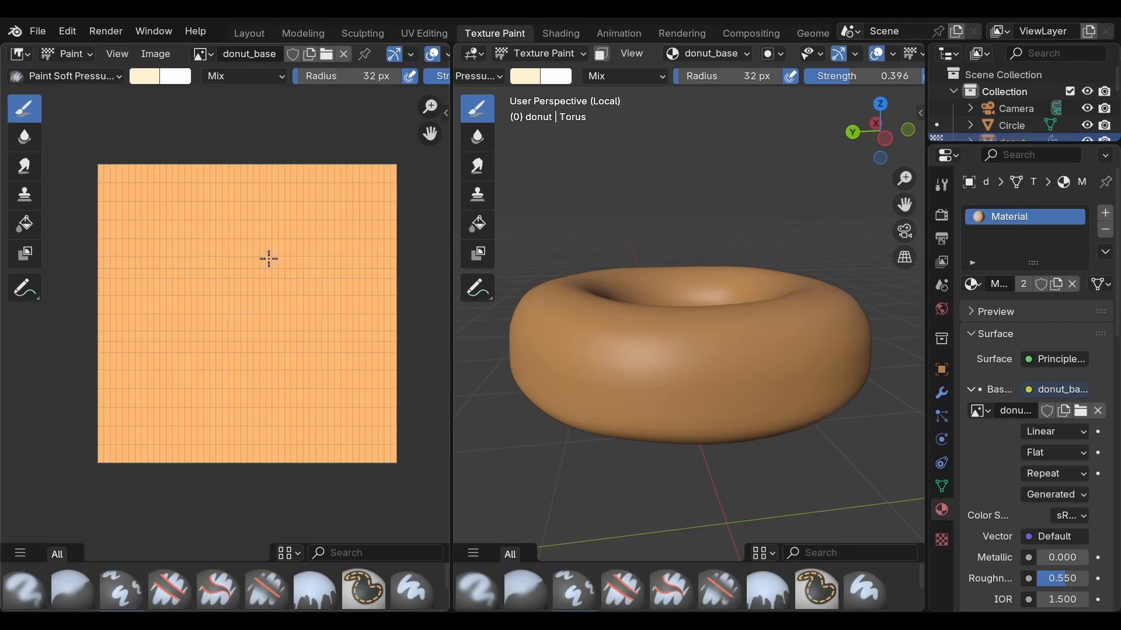
scroll(268, 258, down, 1)
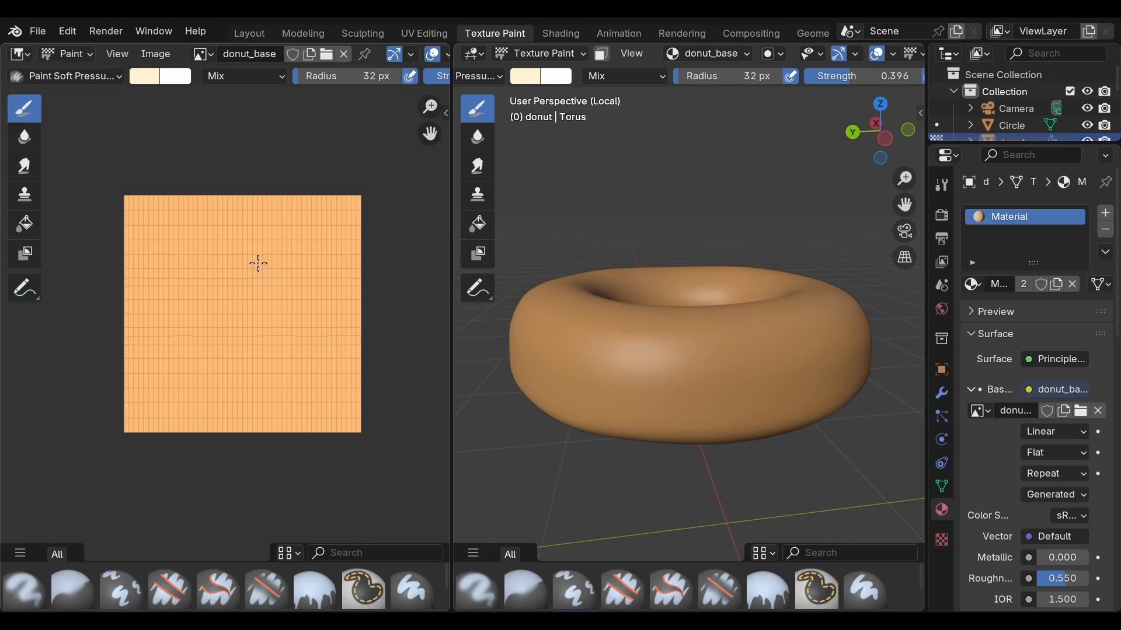
Sample the texture's orange as the brush color, lighten it to #FFE3BF, and set the brush strength to 0.520.
click(140, 87)
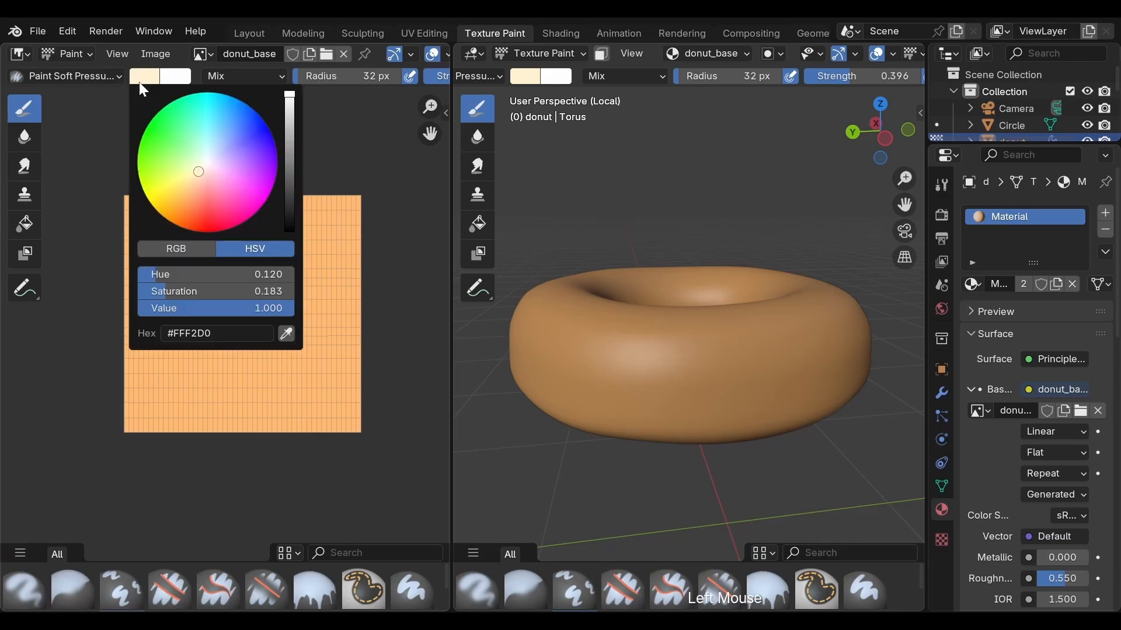
click(286, 335)
click(286, 329)
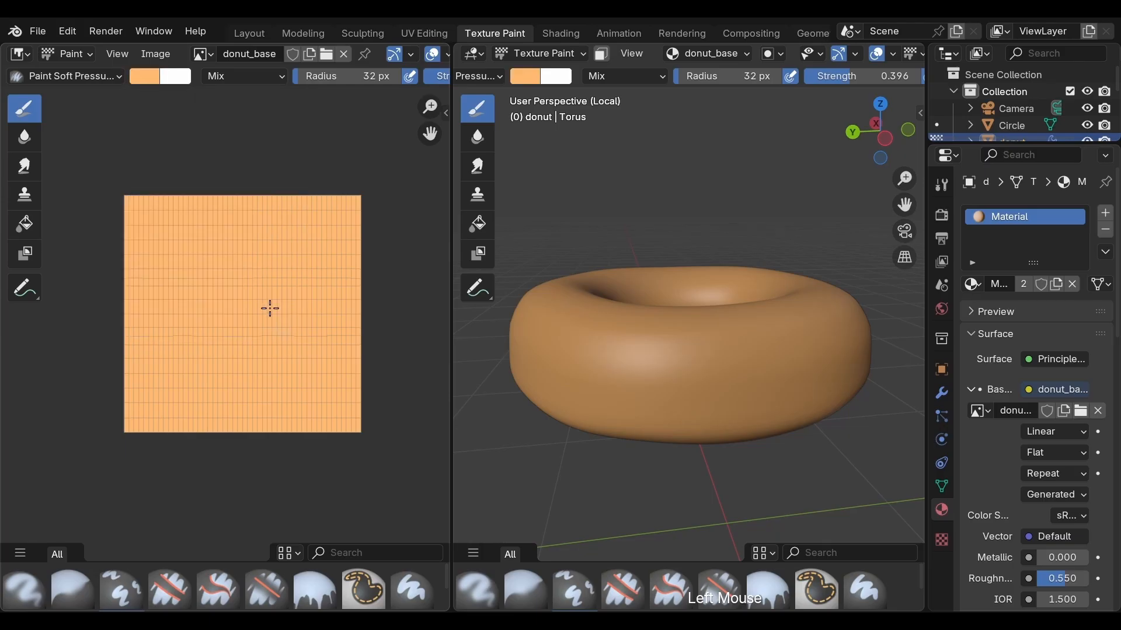
click(142, 83)
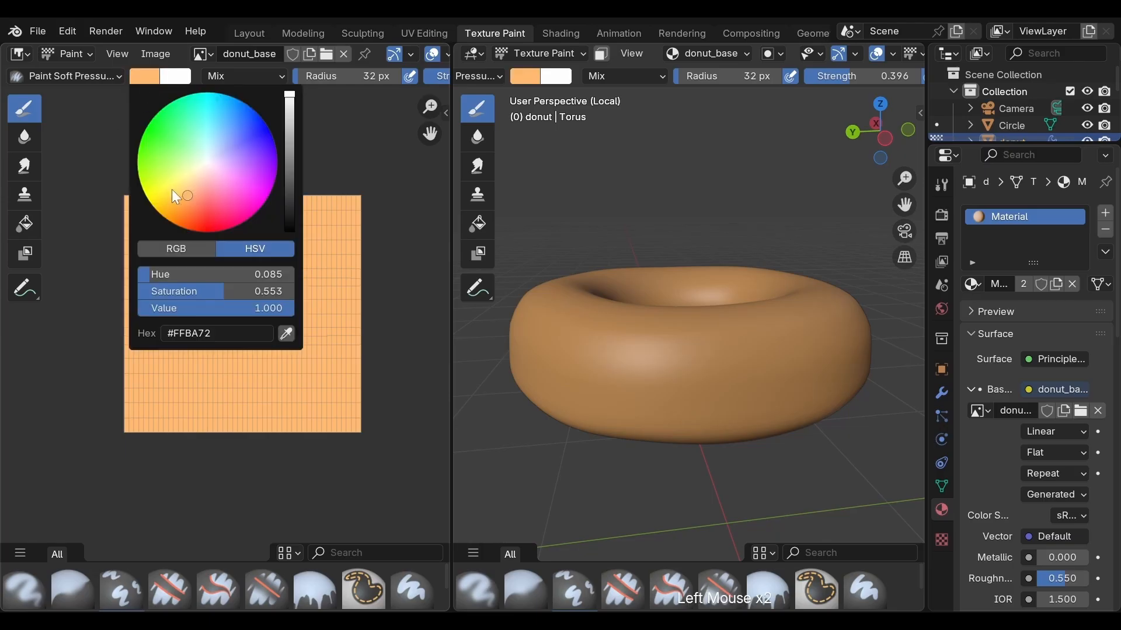
drag(187, 191, 198, 176)
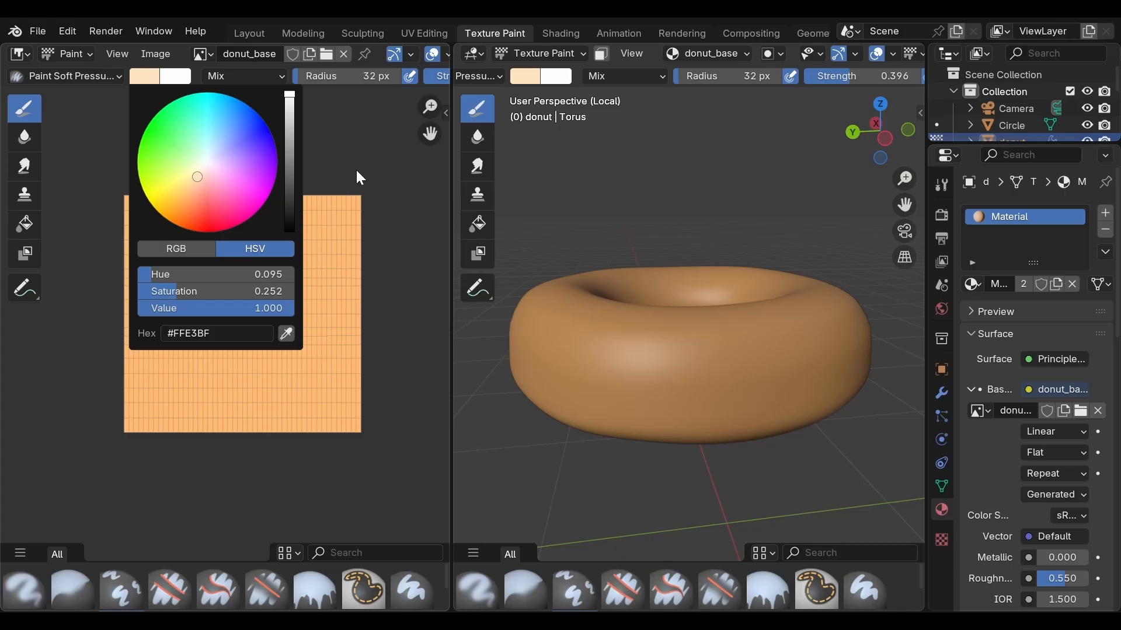
click(117, 77)
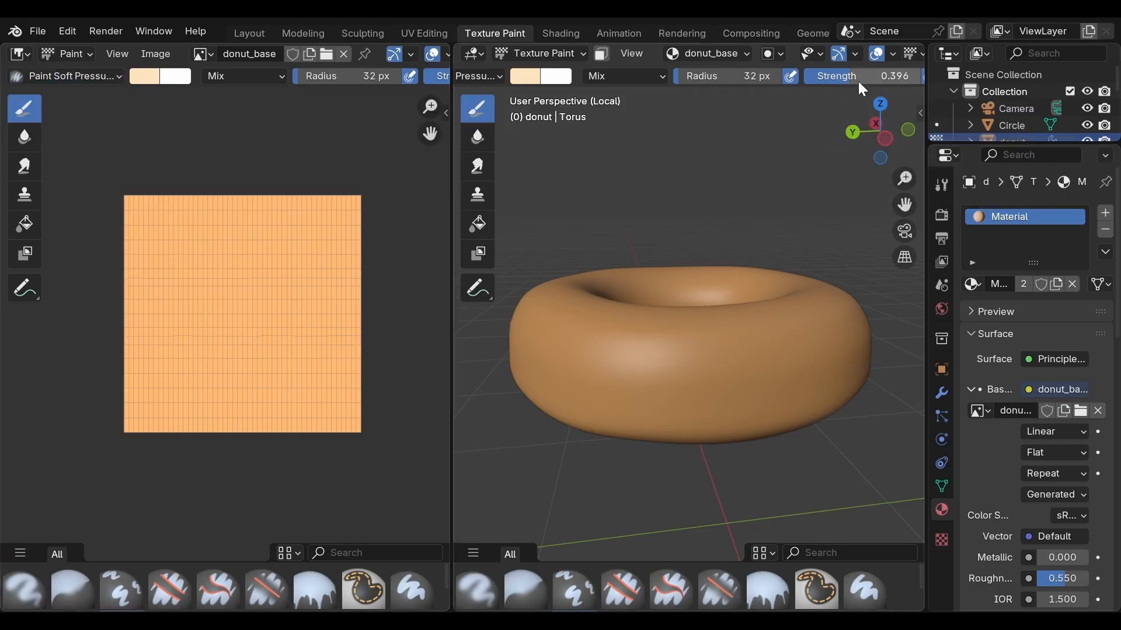
drag(848, 79, 855, 79)
Try cream test strokes on the donut's side and on the flat donut_base image, undoing them.
mouse_move(599, 369)
mouse_down()
mouse_move(777, 373)
mouse_move(667, 392)
mouse_up()
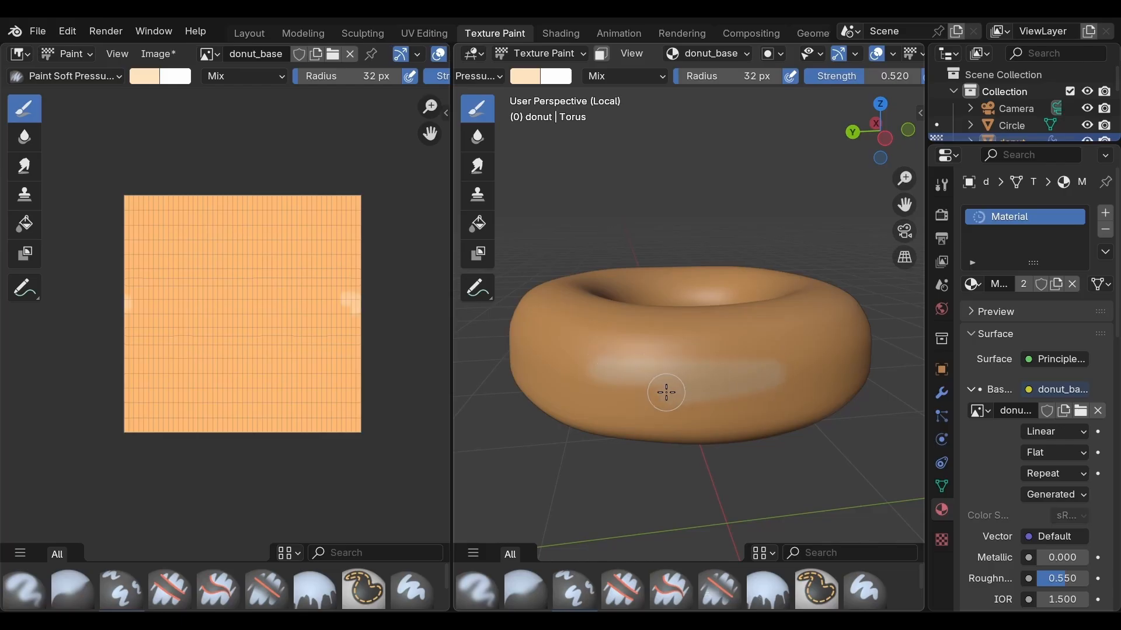
key(ctrl+z)
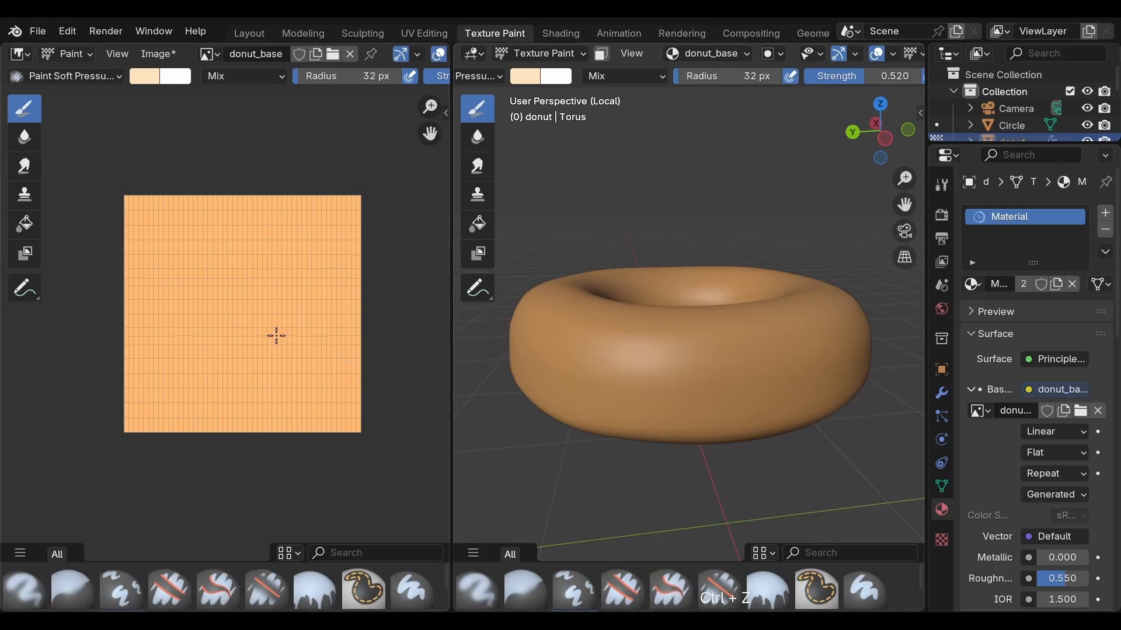
mouse_move(149, 308)
mouse_down()
mouse_move(190, 370)
mouse_move(255, 292)
mouse_move(317, 331)
mouse_move(270, 323)
mouse_move(264, 297)
mouse_up()
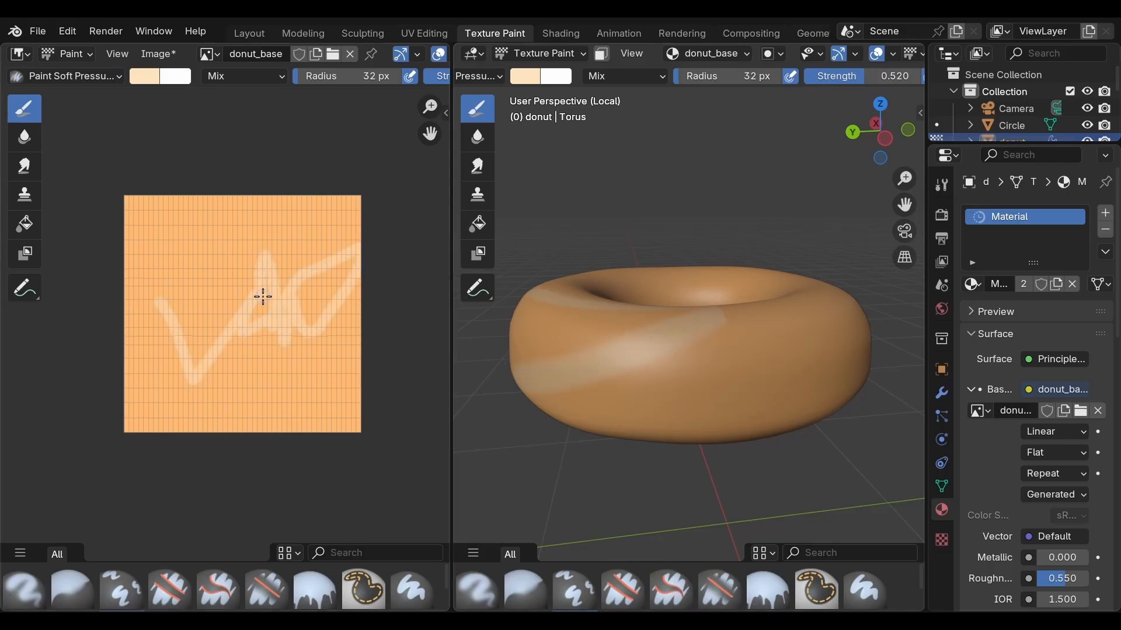
key(ctrl+z)
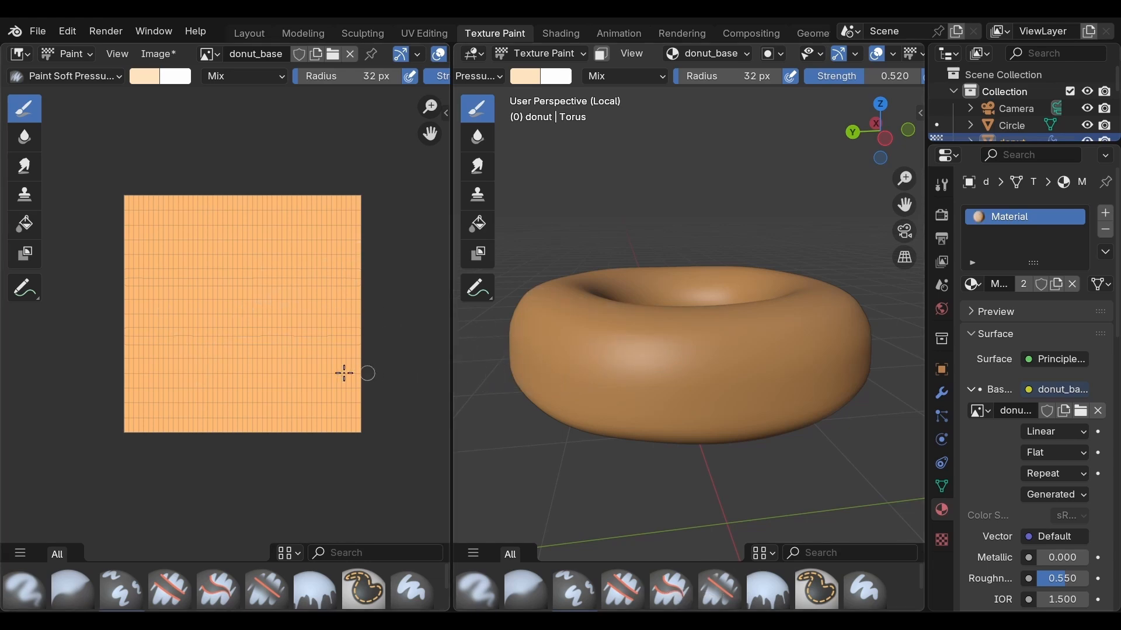
mouse_move(134, 212)
mouse_down()
mouse_move(333, 195)
mouse_move(412, 277)
mouse_up()
middle_drag(532, 443, 578, 475)
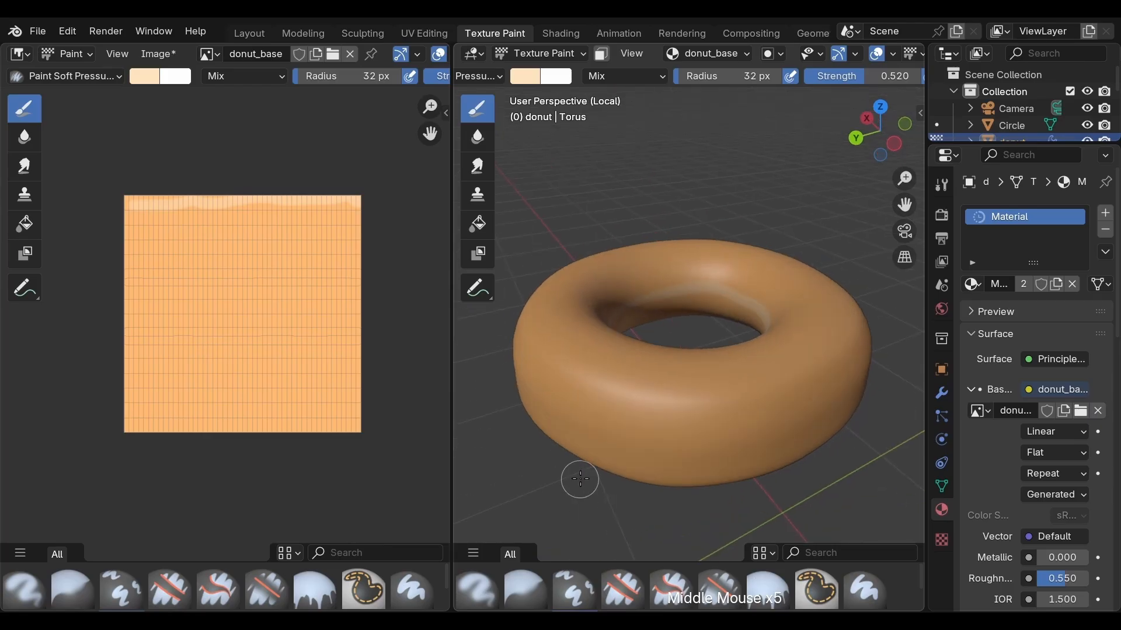
Paint a continuous cream band around the full outer side of the donut, closing the gap where the strokes meet.
mouse_move(584, 362)
mouse_down()
mouse_move(658, 370)
mouse_move(835, 350)
mouse_up()
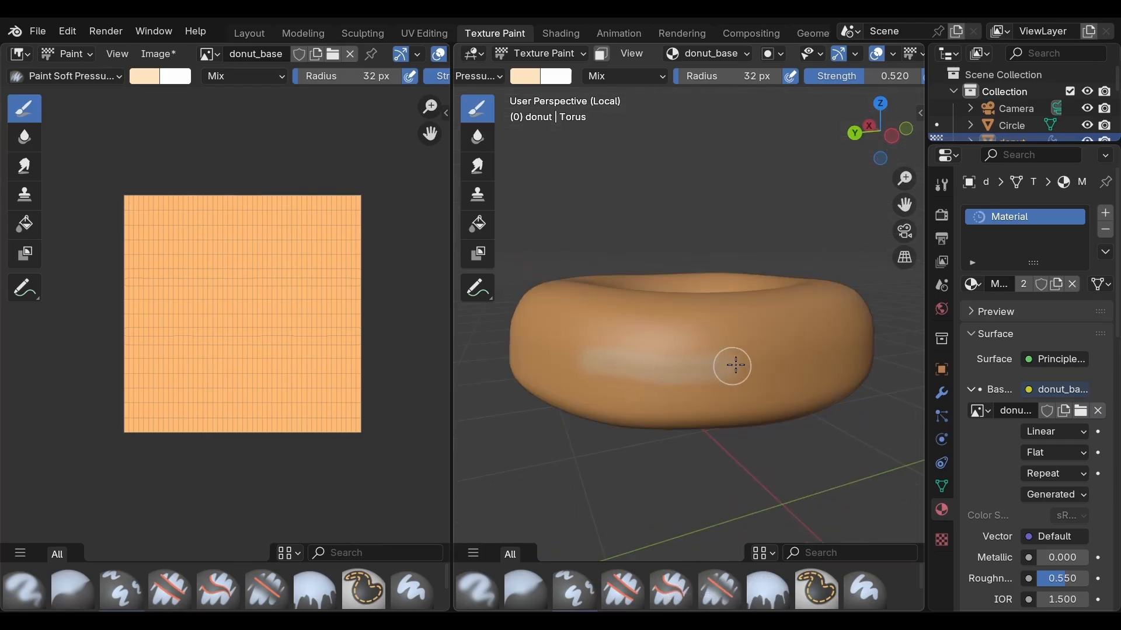
middle_drag(834, 351, 552, 362)
mouse_move(552, 361)
mouse_down()
mouse_move(762, 365)
mouse_move(828, 350)
mouse_up()
middle_drag(828, 350, 554, 365)
mouse_move(555, 364)
mouse_down()
mouse_move(636, 382)
mouse_move(842, 363)
mouse_up()
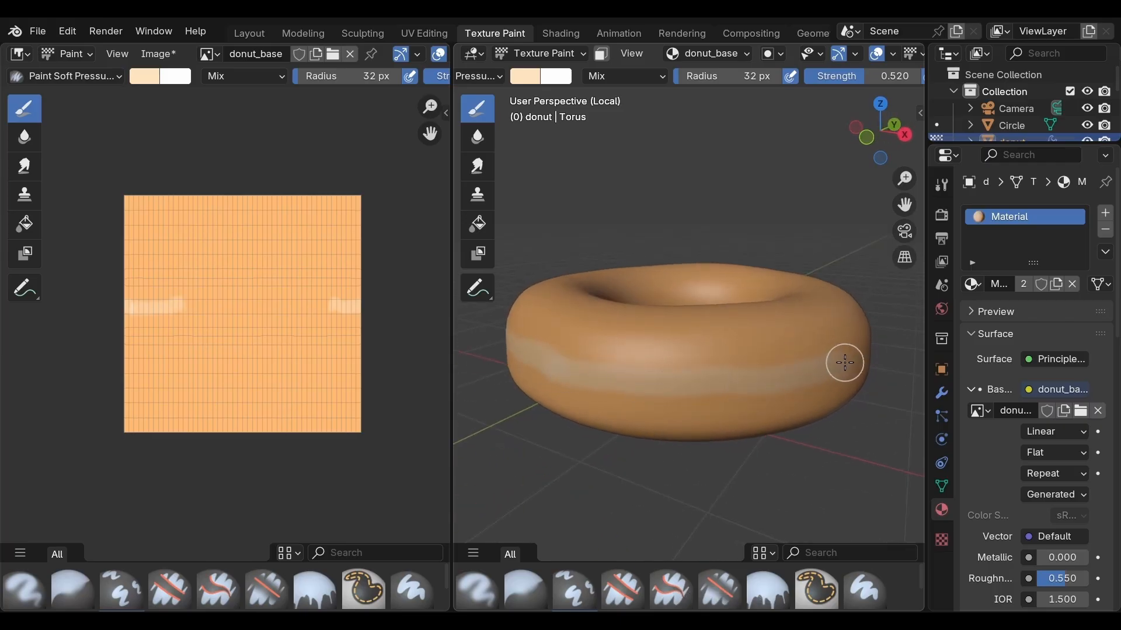
middle_drag(842, 362, 716, 468)
drag(569, 338, 812, 331)
mouse_move(811, 331)
middle_down()
mouse_move(729, 409)
mouse_move(642, 397)
mouse_move(548, 333)
middle_up()
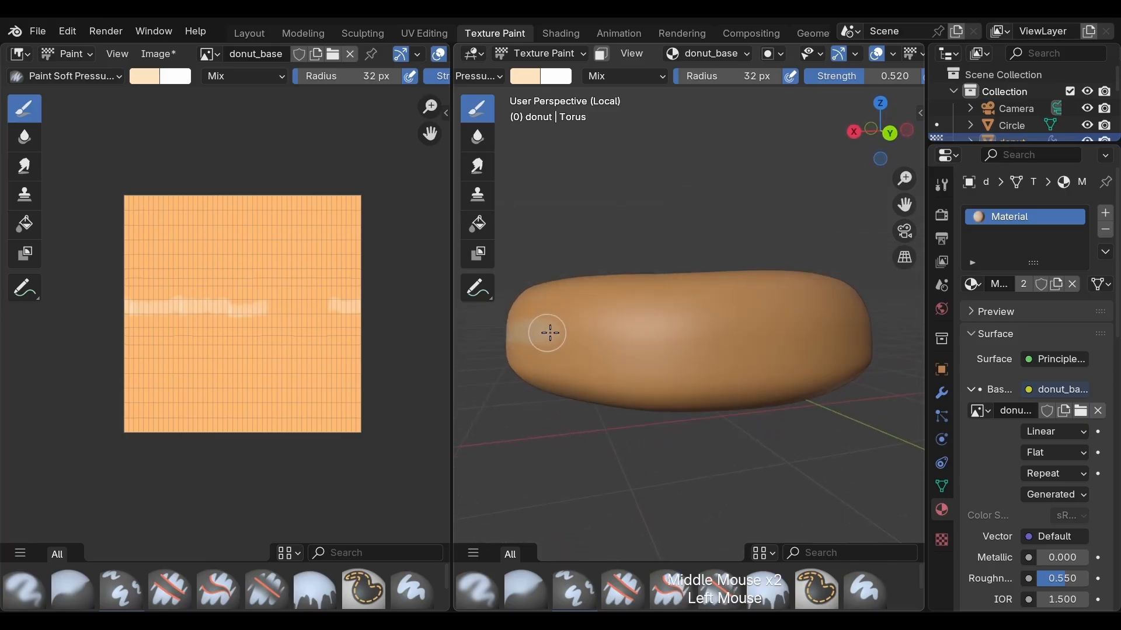
drag(548, 333, 849, 321)
mouse_move(849, 321)
middle_down()
mouse_move(670, 479)
mouse_move(593, 345)
middle_up()
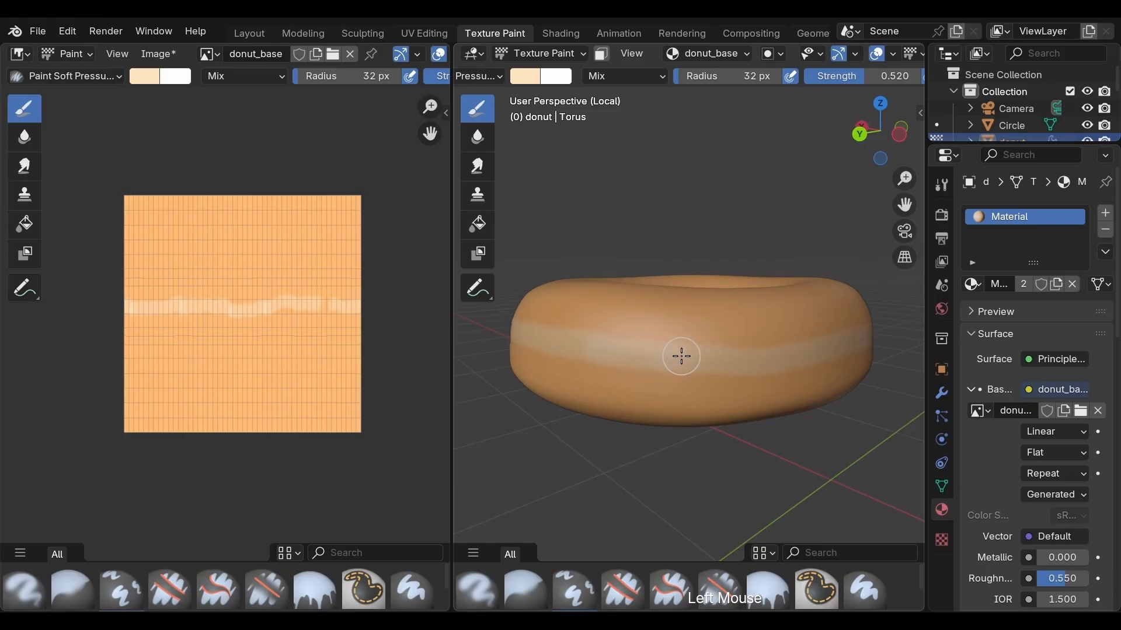
middle_drag(798, 466, 658, 165)
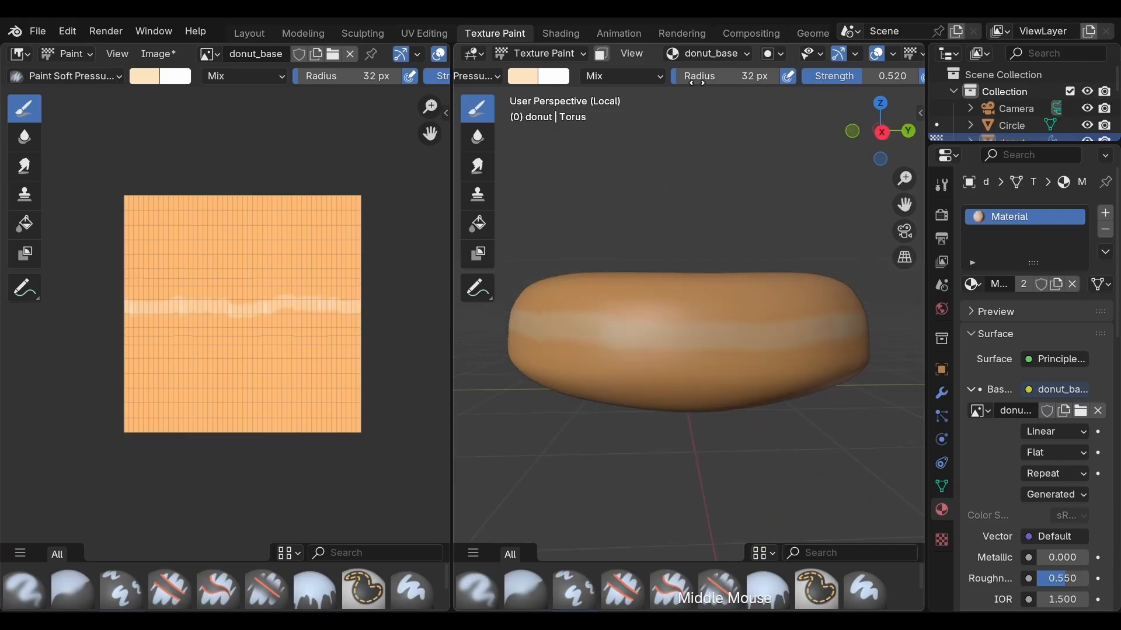
Change the Paint Soft Pressure brush type to Soften.
middle_drag(701, 79, 567, 92)
click(845, 77)
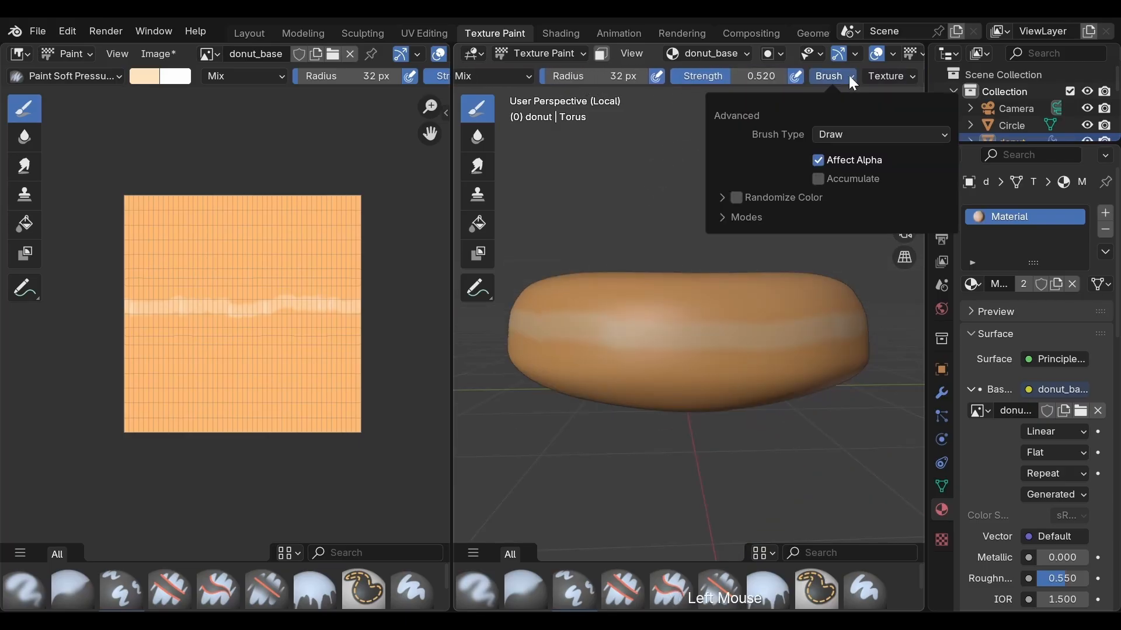
click(847, 135)
click(836, 173)
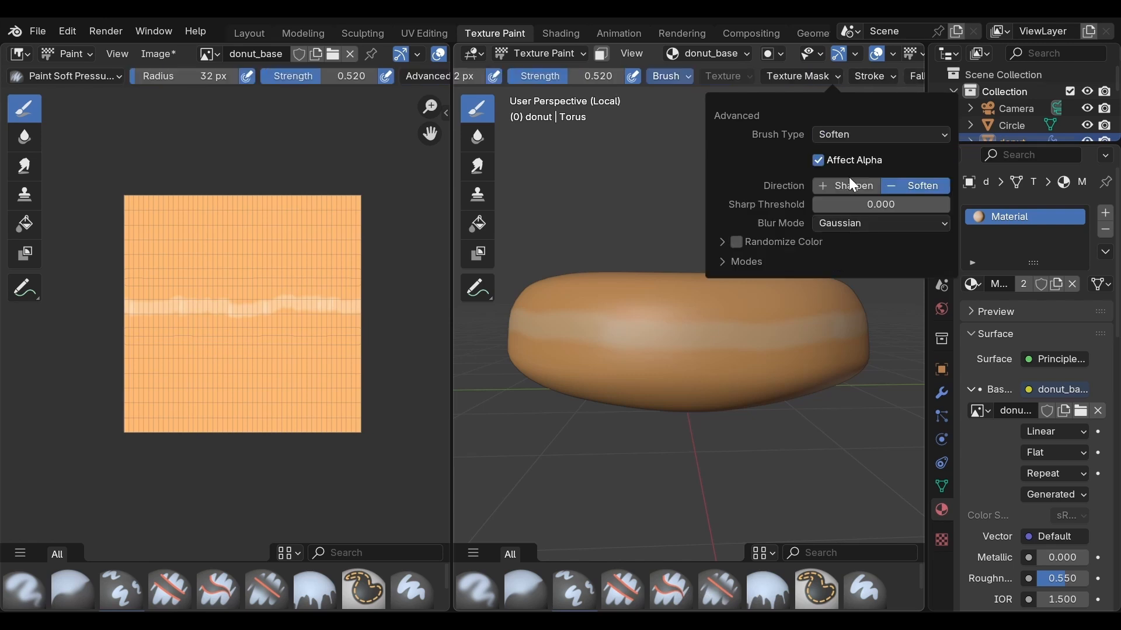
Soften the edges of the cream band around the donut's side.
scroll(725, 450, up, 3)
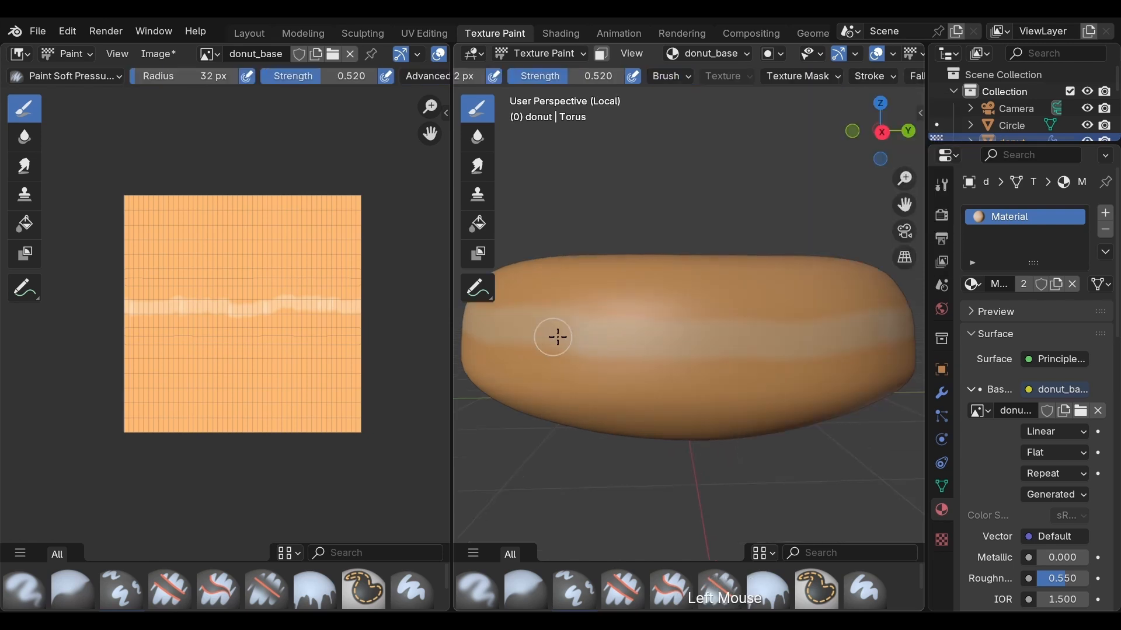
scroll(610, 462, down, 4)
middle_drag(609, 463, 612, 409)
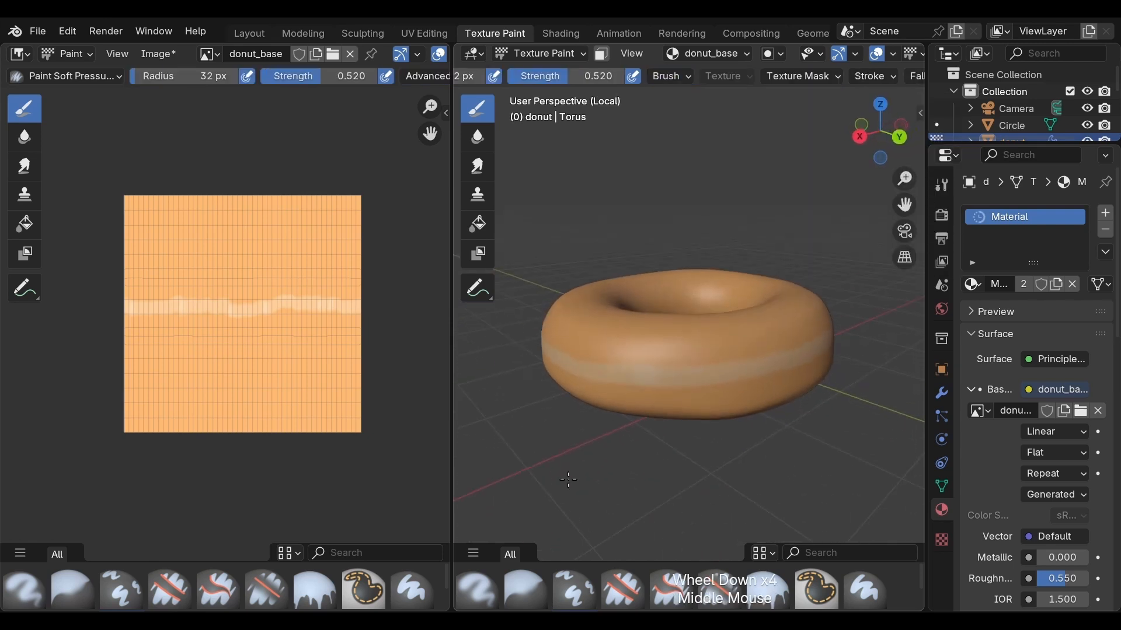
scroll(618, 401, up, 3)
drag(593, 420, 607, 420)
middle_drag(608, 420, 708, 363)
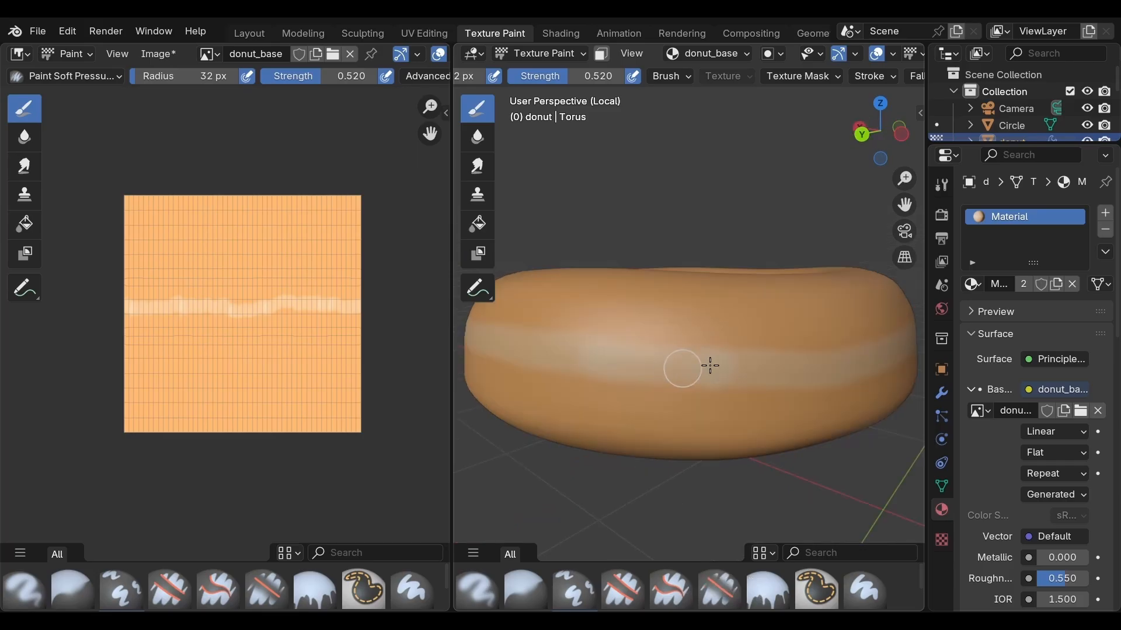
scroll(582, 359, down, 1)
middle_drag(582, 359, 618, 356)
click(580, 380)
scroll(619, 355, up, 2)
click(619, 355)
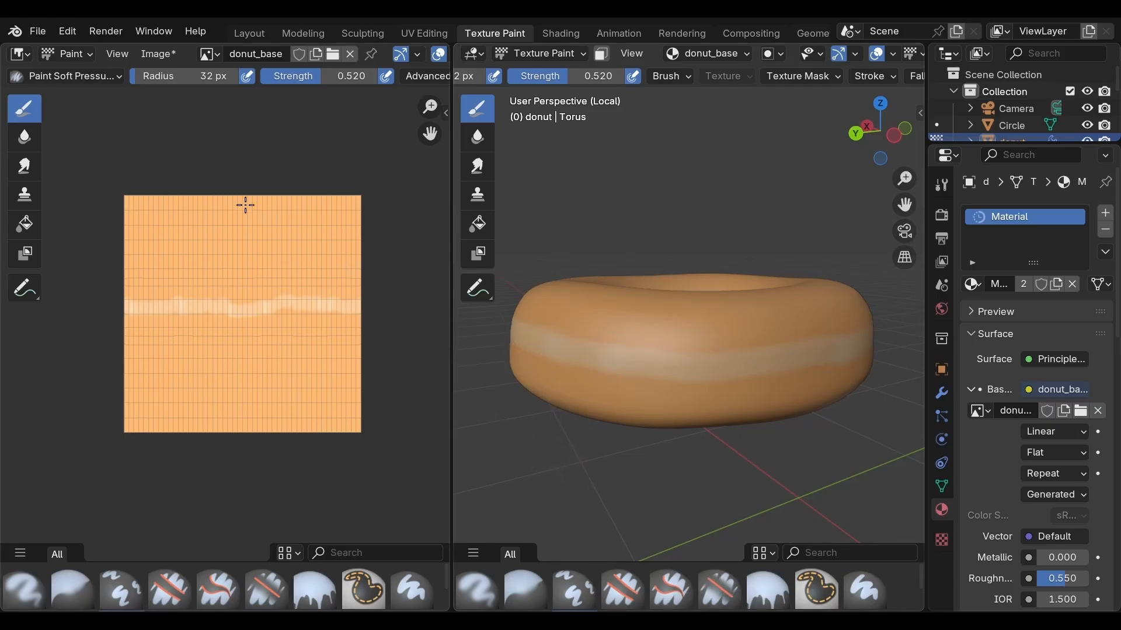
Switch to the Airbrush at strength 0.193 and paint a cream strip along the upper edge of the donut_base image.
click(107, 75)
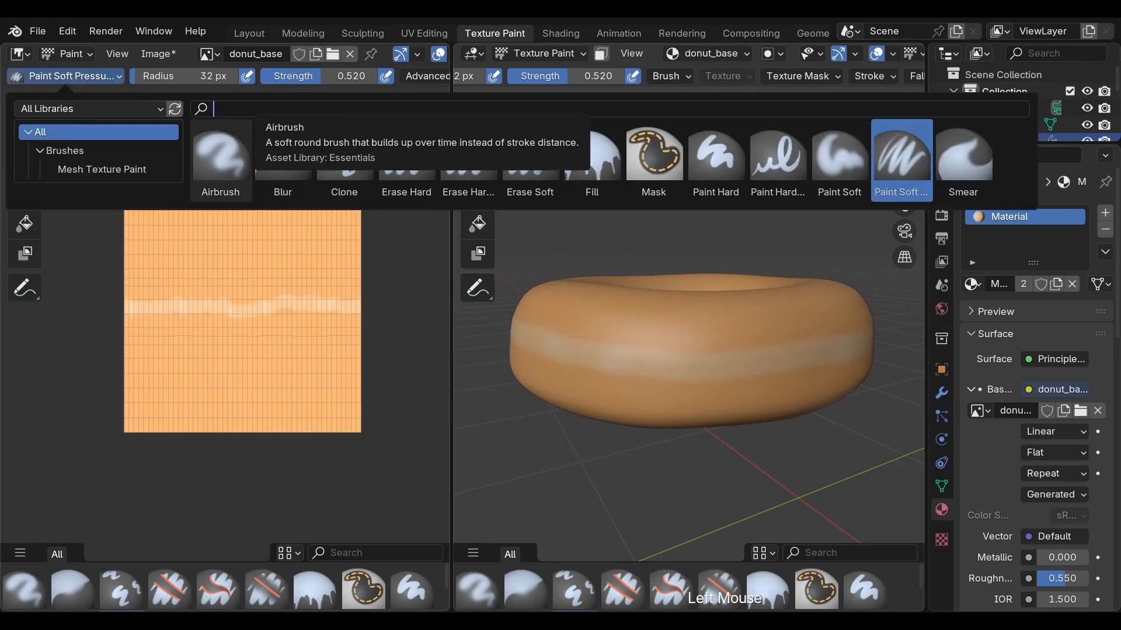
click(228, 160)
drag(742, 76, 694, 76)
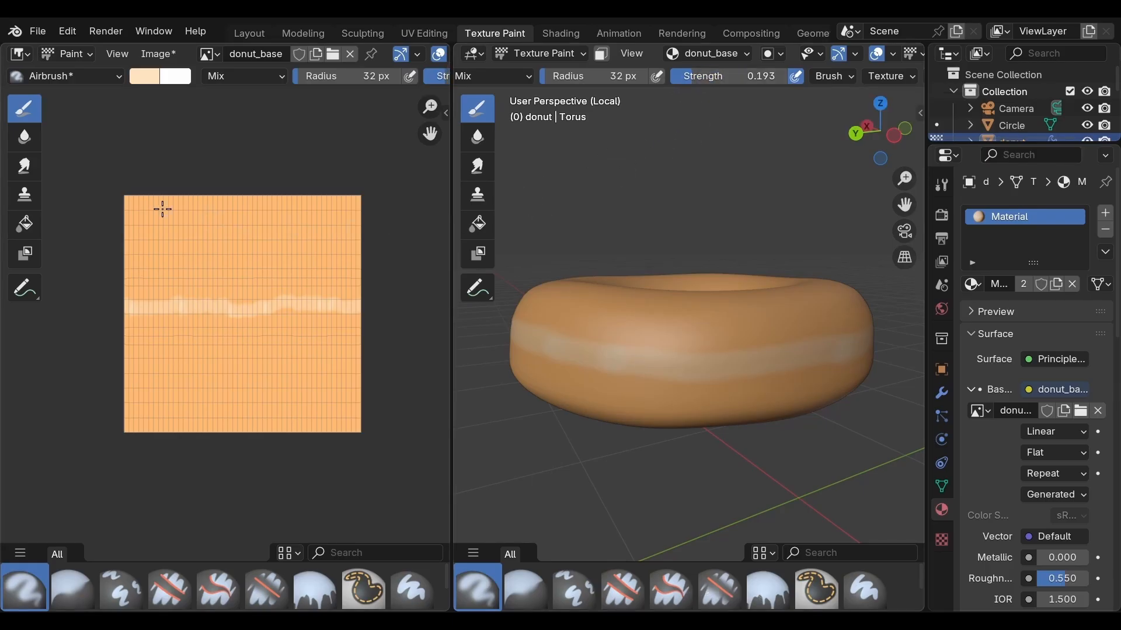
click(146, 201)
drag(166, 203, 204, 205)
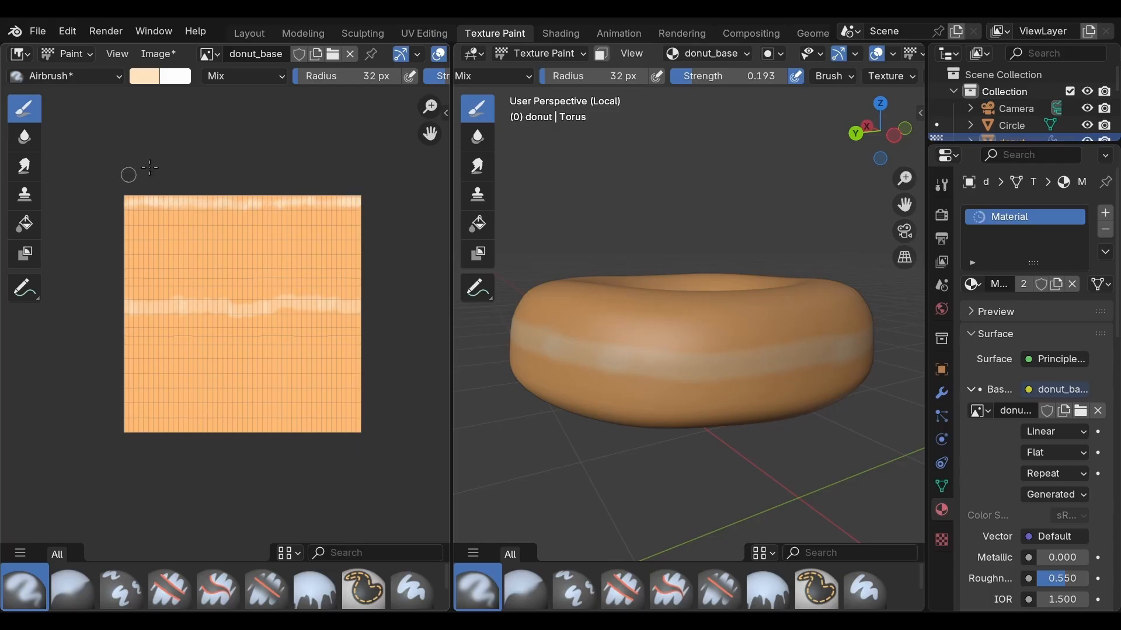
Set the Airbrush's brush type to Soften and its strength to 0.807.
middle_drag(607, 193, 733, 420)
click(831, 76)
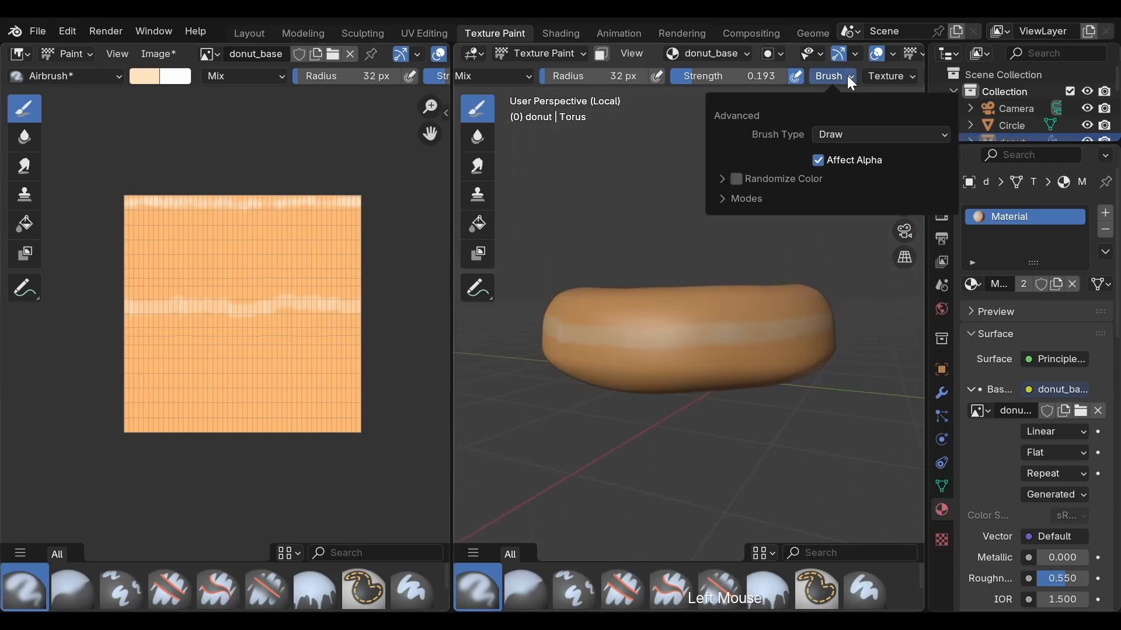
click(863, 132)
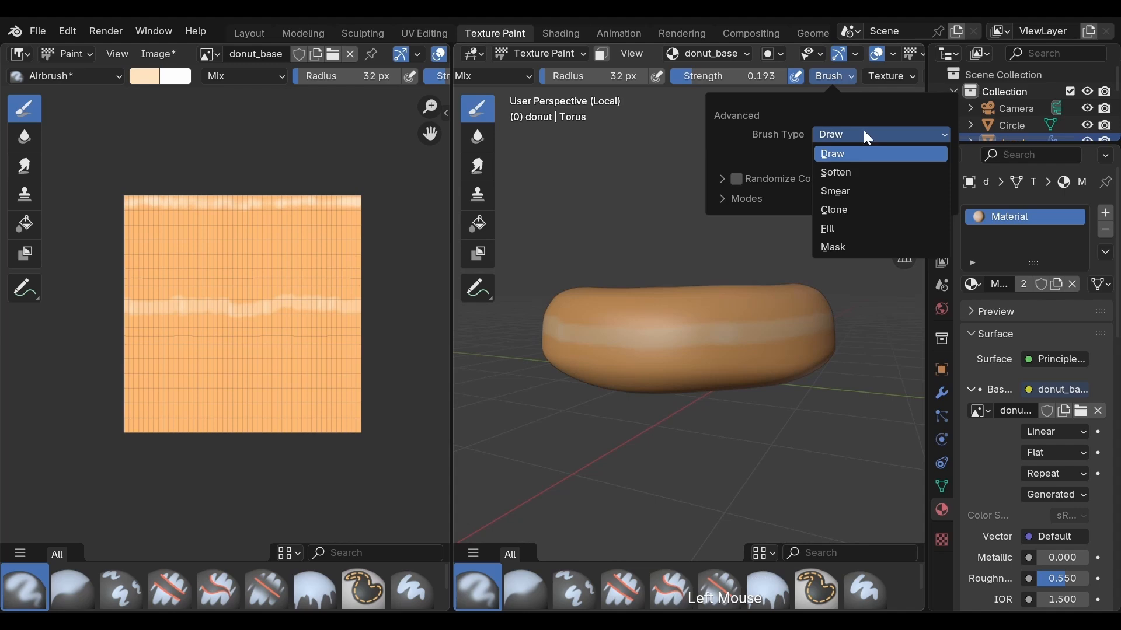
click(866, 184)
drag(569, 76, 644, 76)
Blend the cream band into the orange around the donut's side with the stronger softening brush.
scroll(672, 216, up, 3)
middle_drag(673, 219, 758, 292)
click(841, 370)
scroll(803, 373, down, 2)
middle_drag(803, 372, 635, 407)
click(642, 350)
scroll(635, 407, up, 2)
click(720, 370)
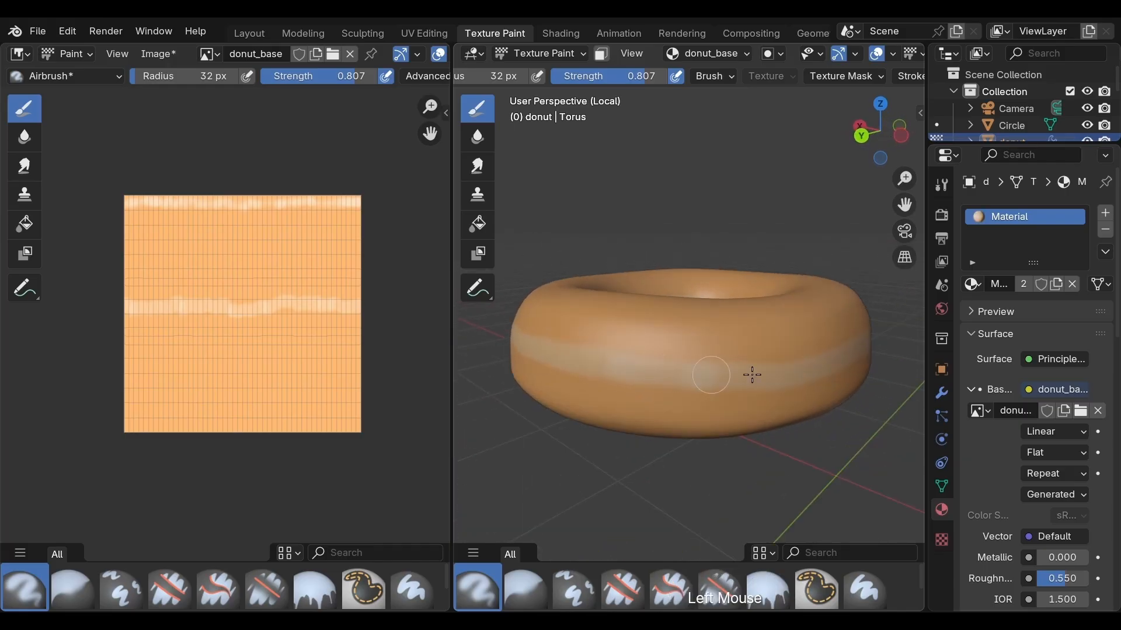
click(713, 375)
scroll(713, 375, down, 1)
middle_drag(712, 375, 718, 496)
middle_drag(575, 489, 703, 352)
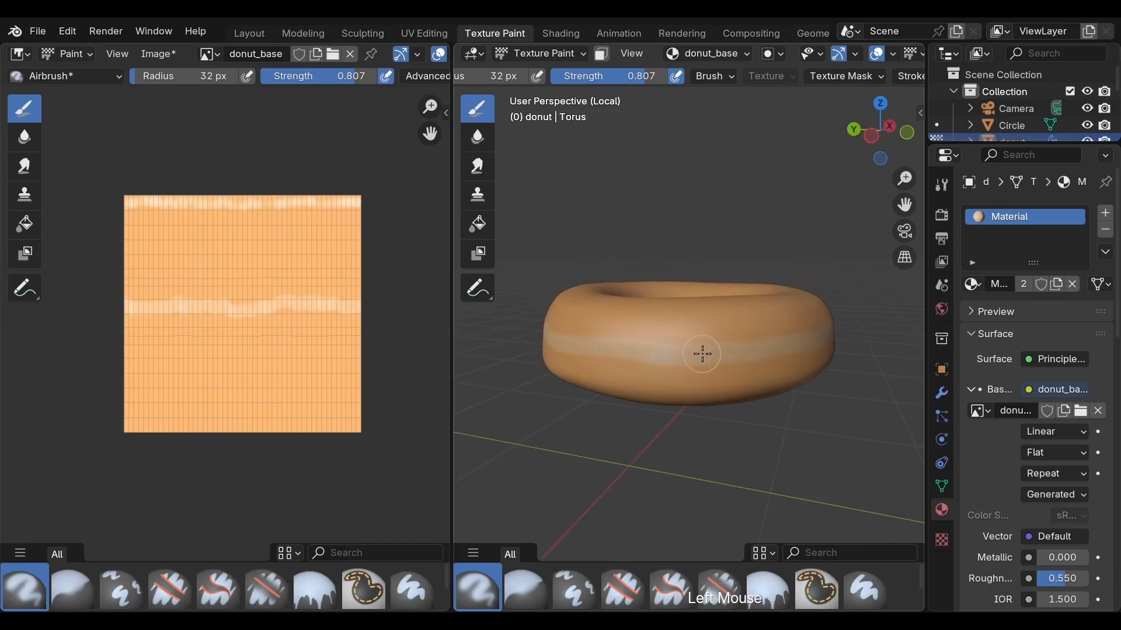
middle_drag(720, 424, 500, 425)
middle_drag(719, 420, 613, 426)
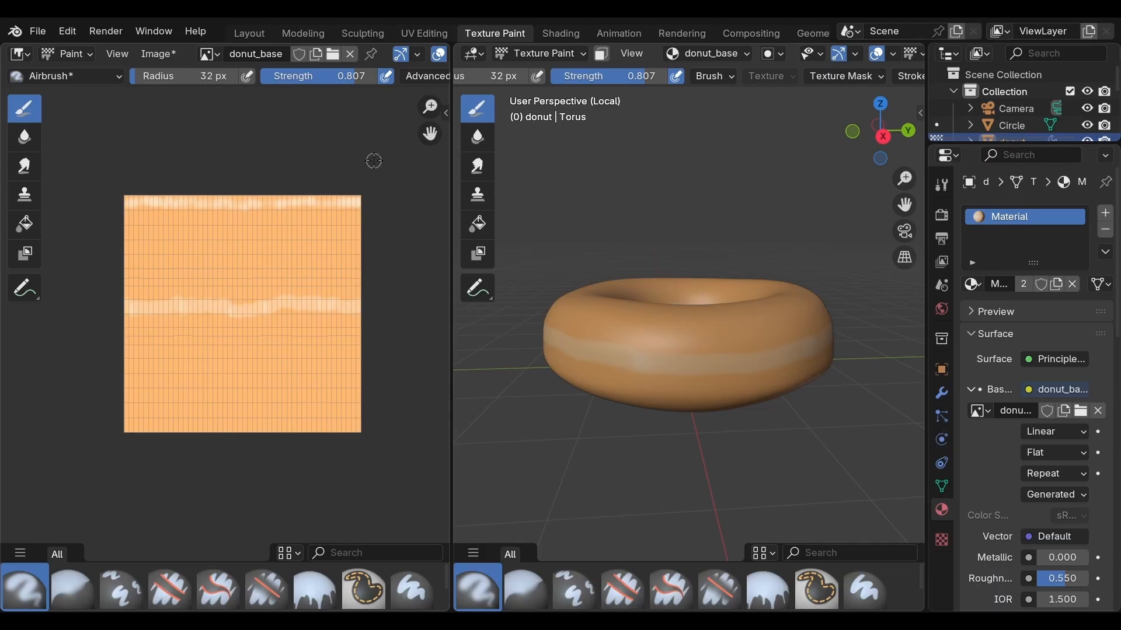
Save the painted donut_base image to disk.
click(171, 53)
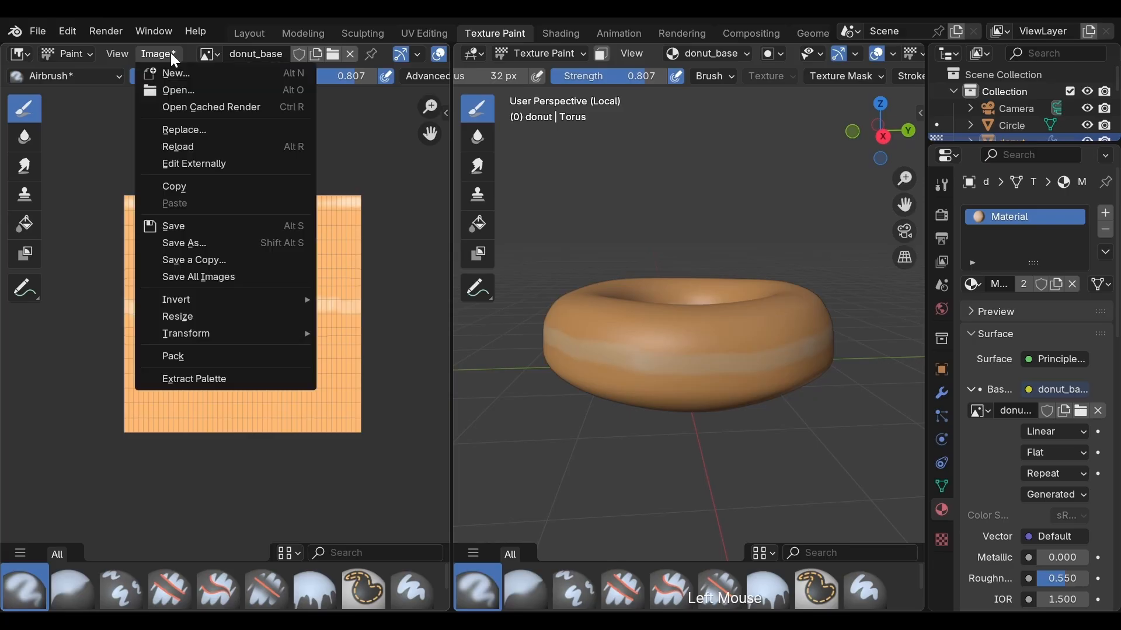
click(203, 226)
click(827, 554)
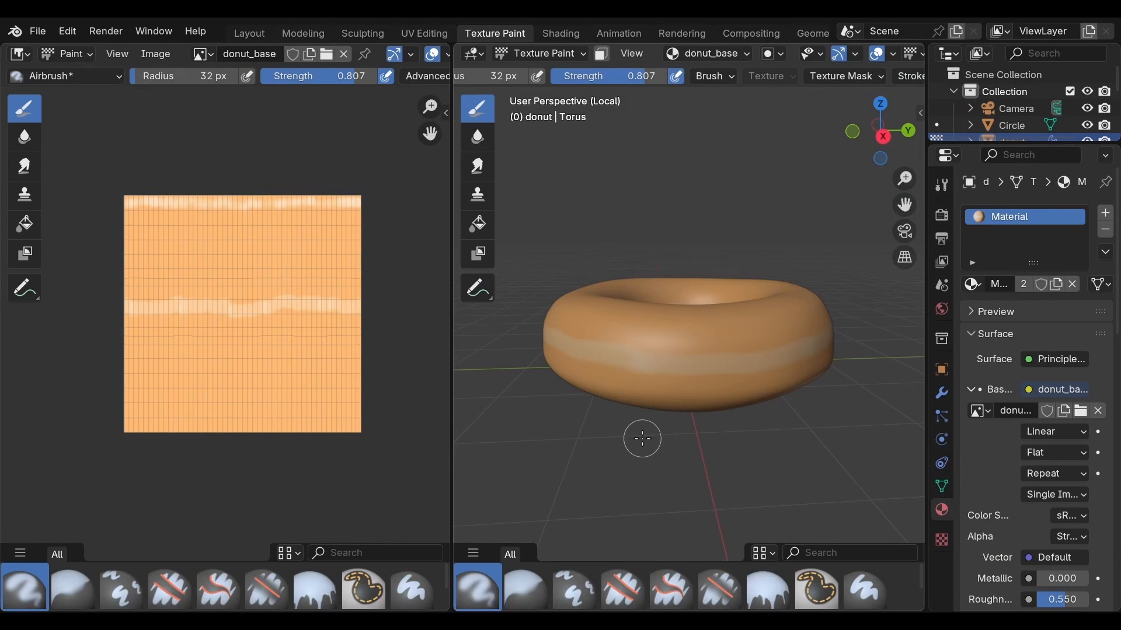
Exit local view and return to the Layout workspace with the whole scene shown.
key(slash)
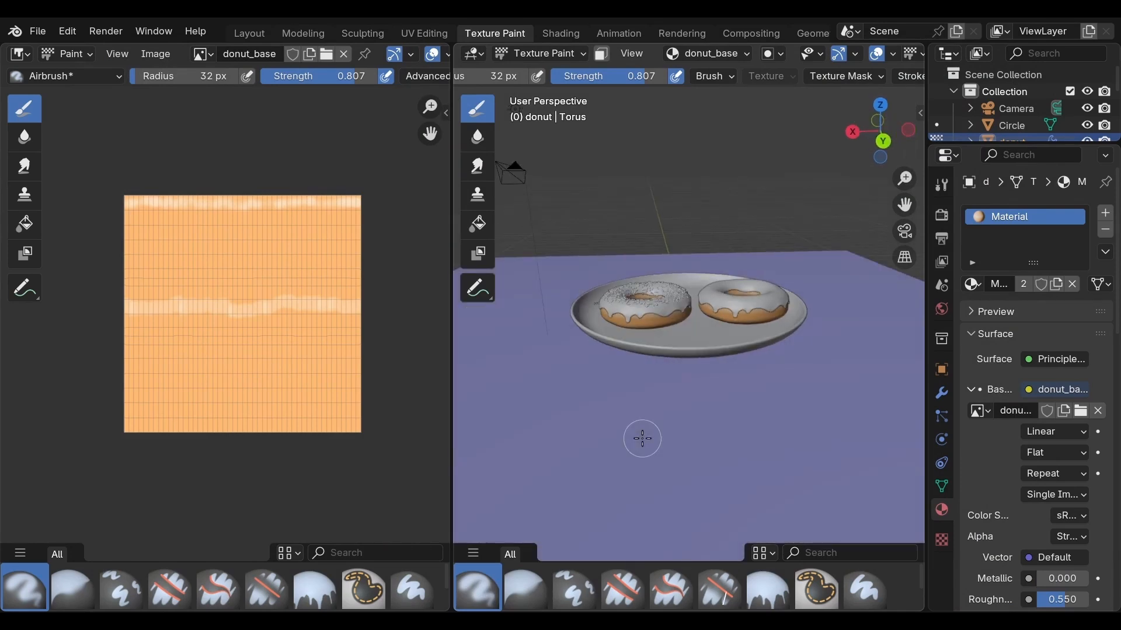
scroll(642, 439, up, 2)
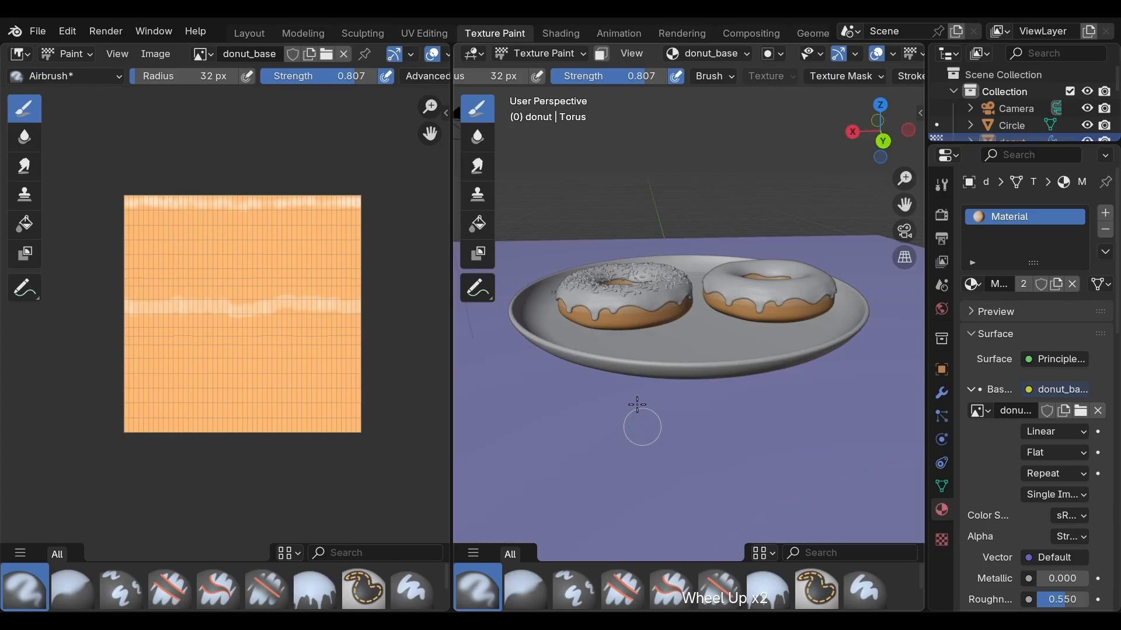
click(250, 33)
key(KP_Divide)
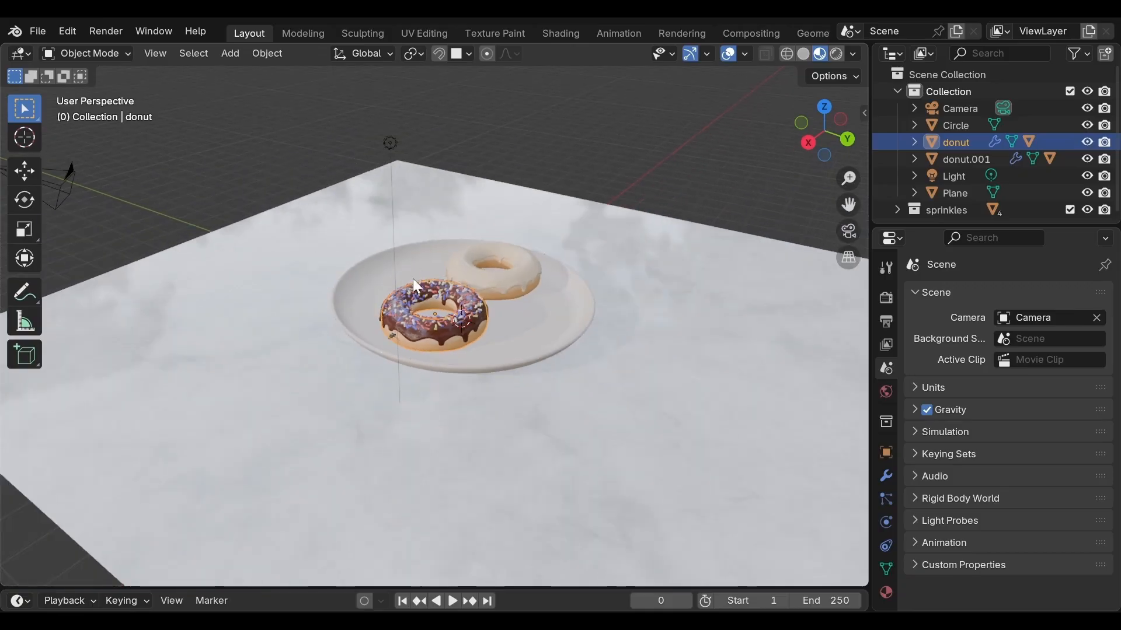
middle_drag(412, 279, 465, 345)
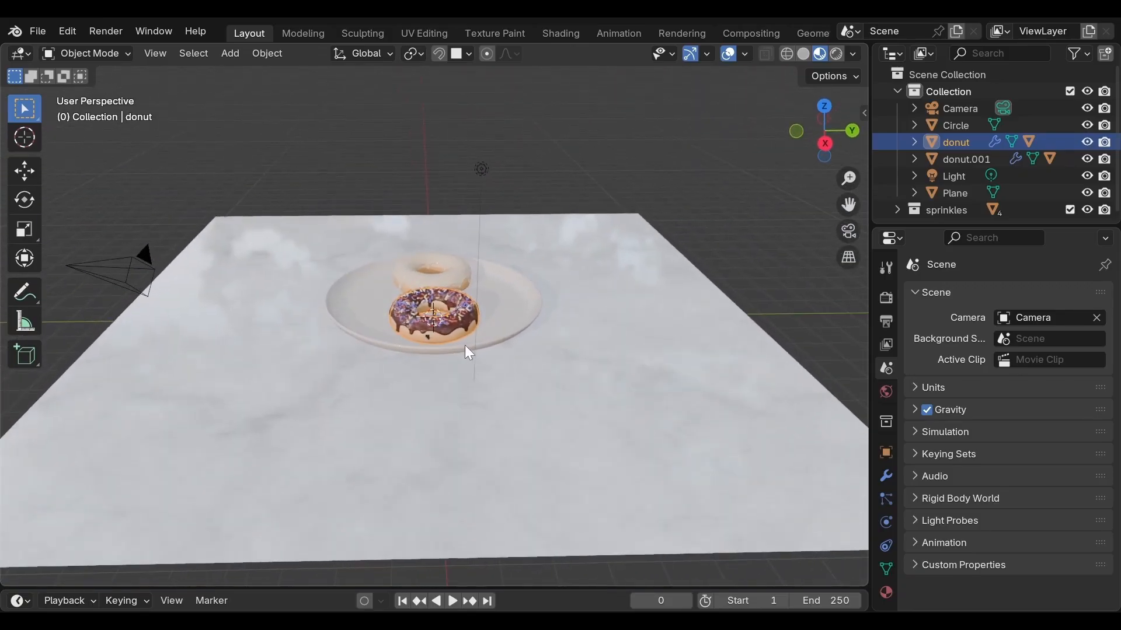
Duplicate the marble plane and move the copy about -9.64 m along the Y axis.
click(402, 396)
middle_drag(403, 396, 520, 424)
key(shift+d)
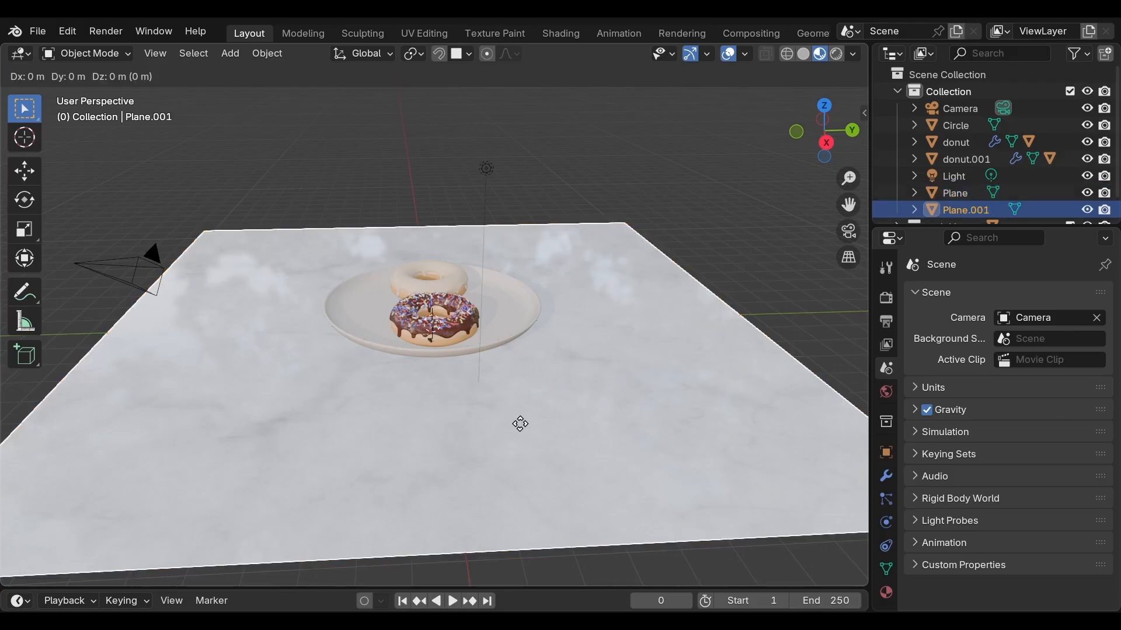
key(y)
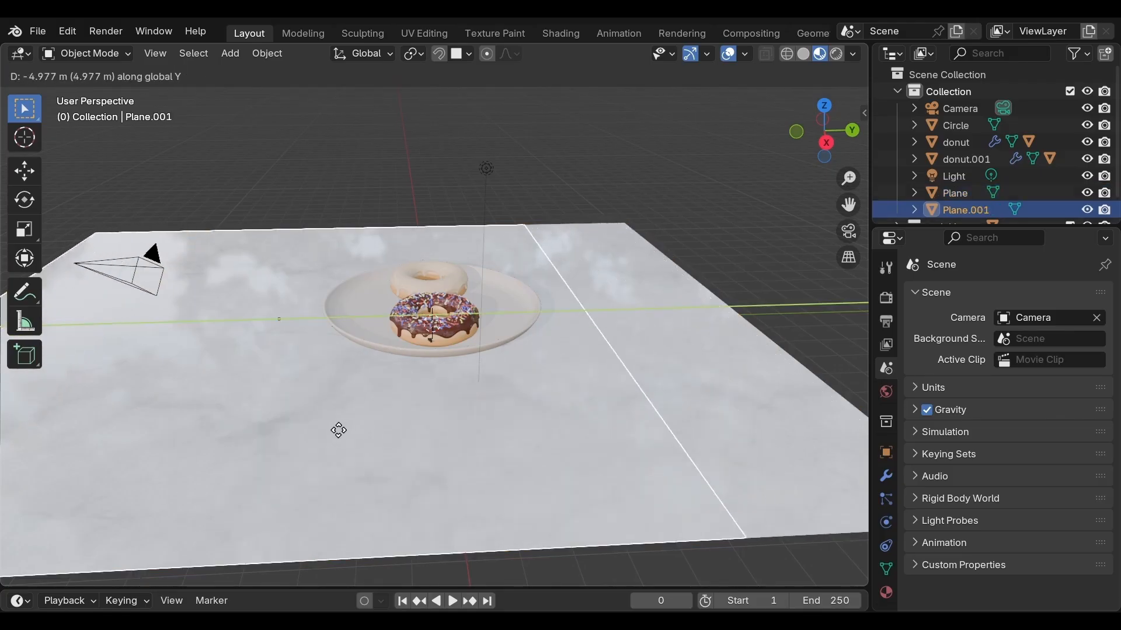
click(219, 437)
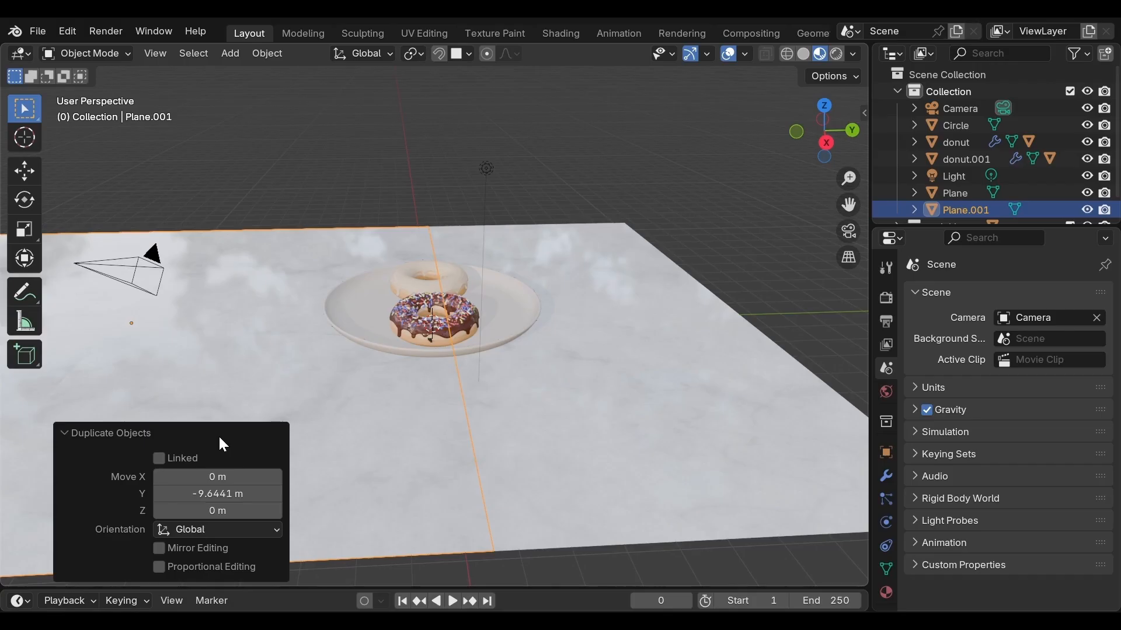
Rotate the duplicated plane -90° about the X axis so it stands upright.
key(r)
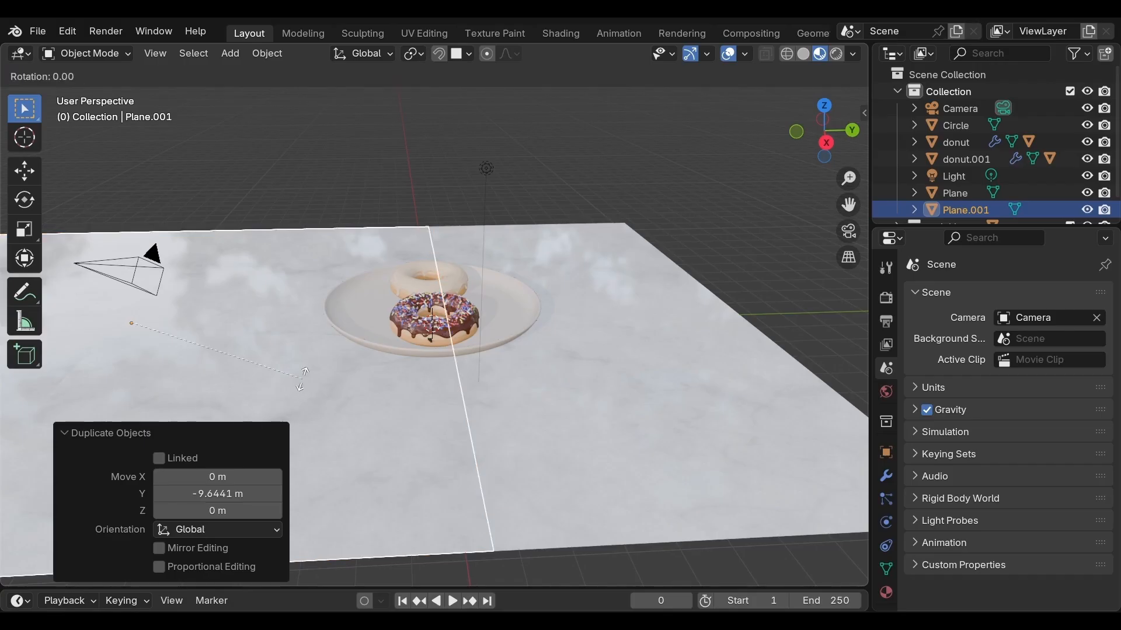
key(x)
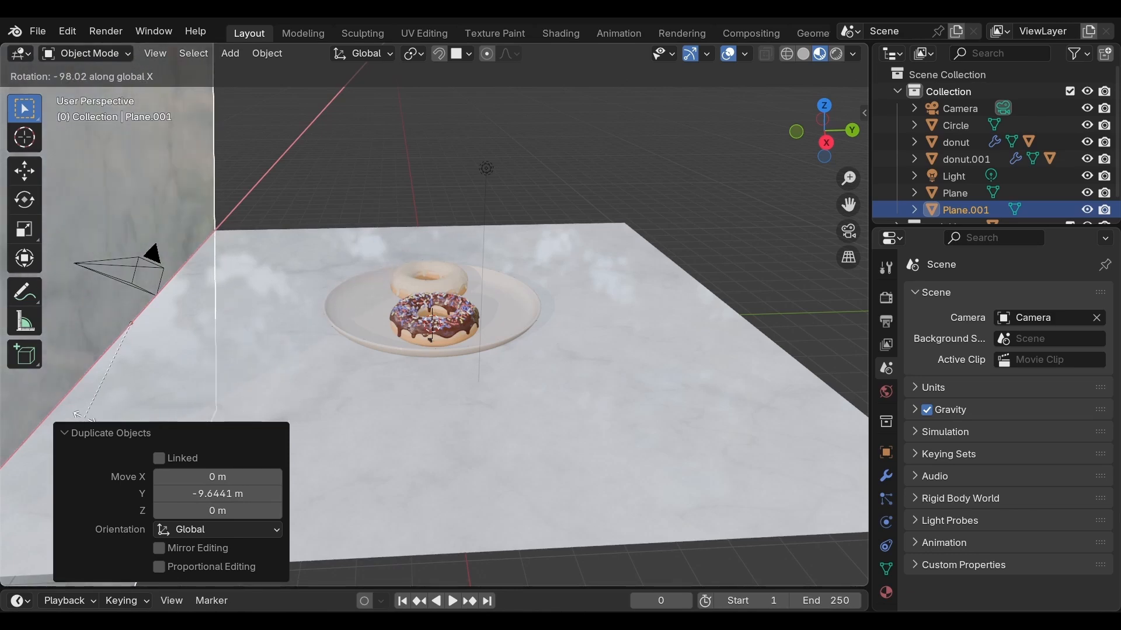
text(-90)
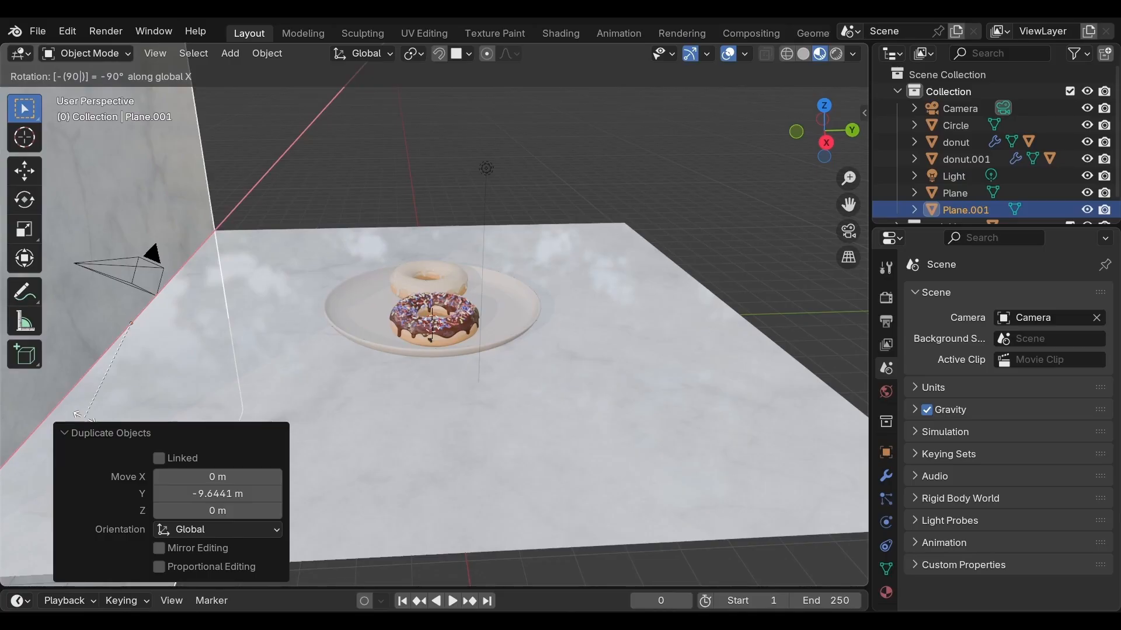
key(Return)
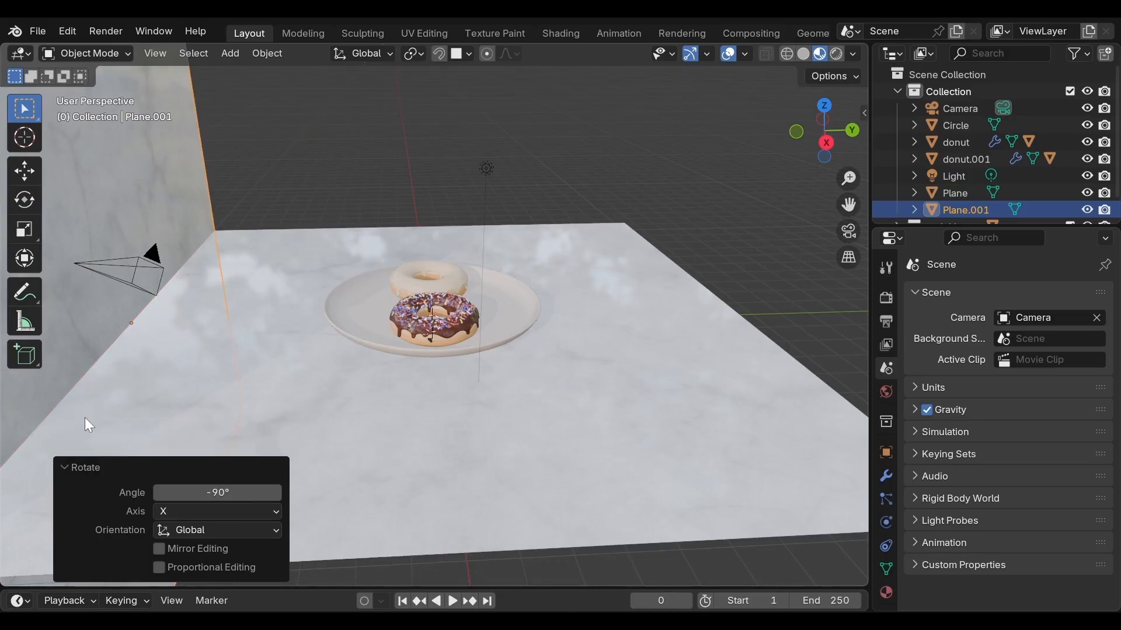
Raise the upright duplicated plane about 9.98 m along the Z axis so its lower edge meets the marble floor.
scroll(85, 418, down, 4)
scroll(164, 363, down, 3)
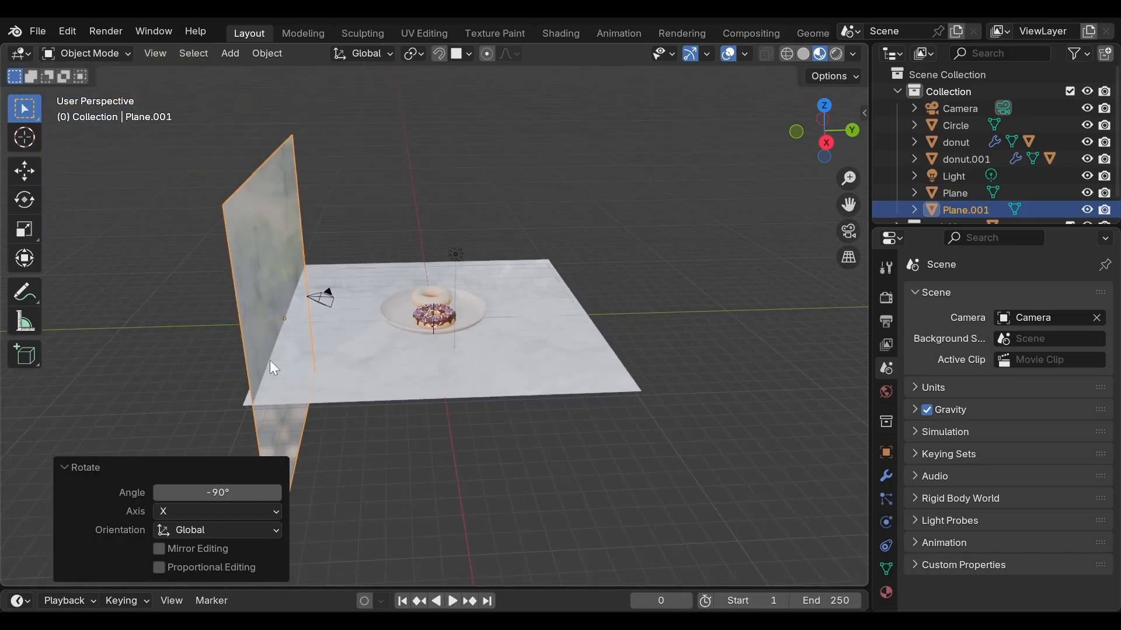
key(g)
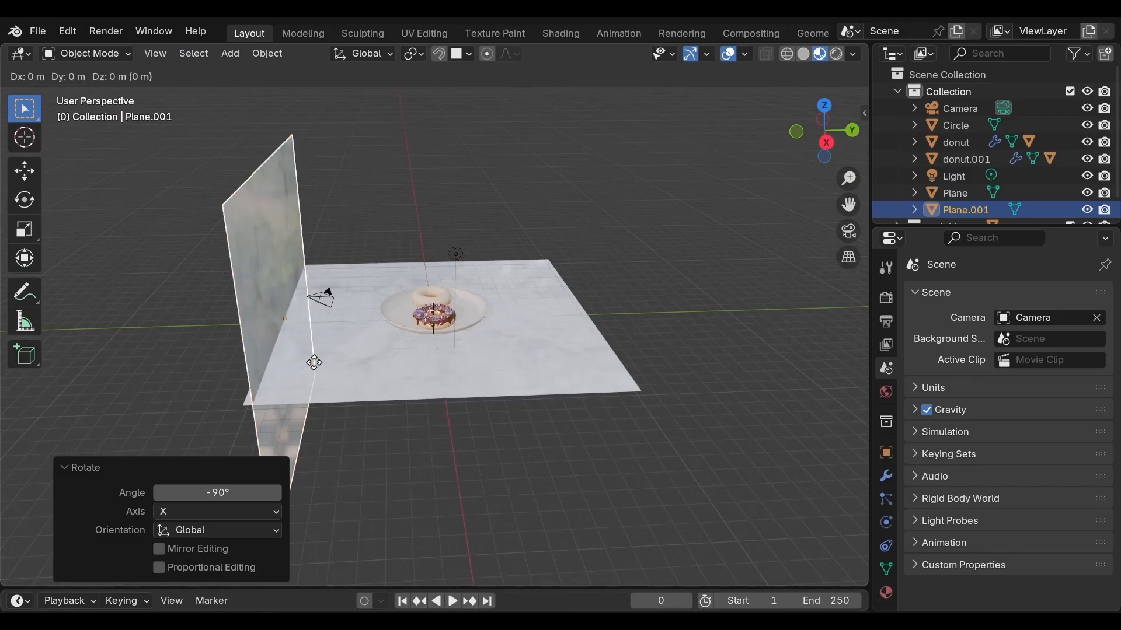
key(z)
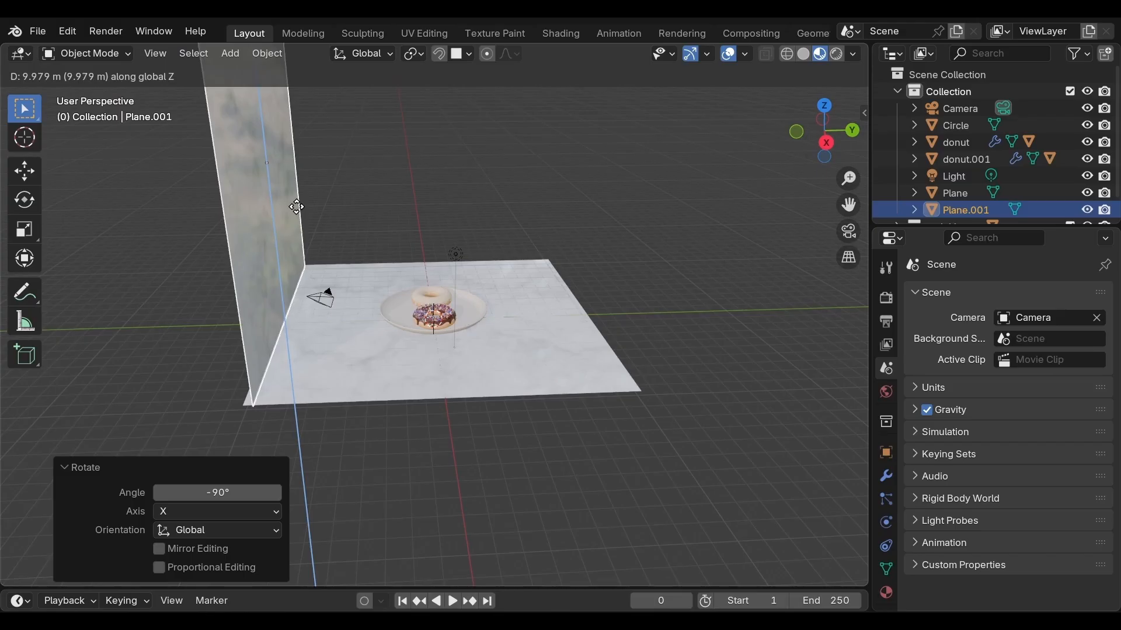
click(298, 209)
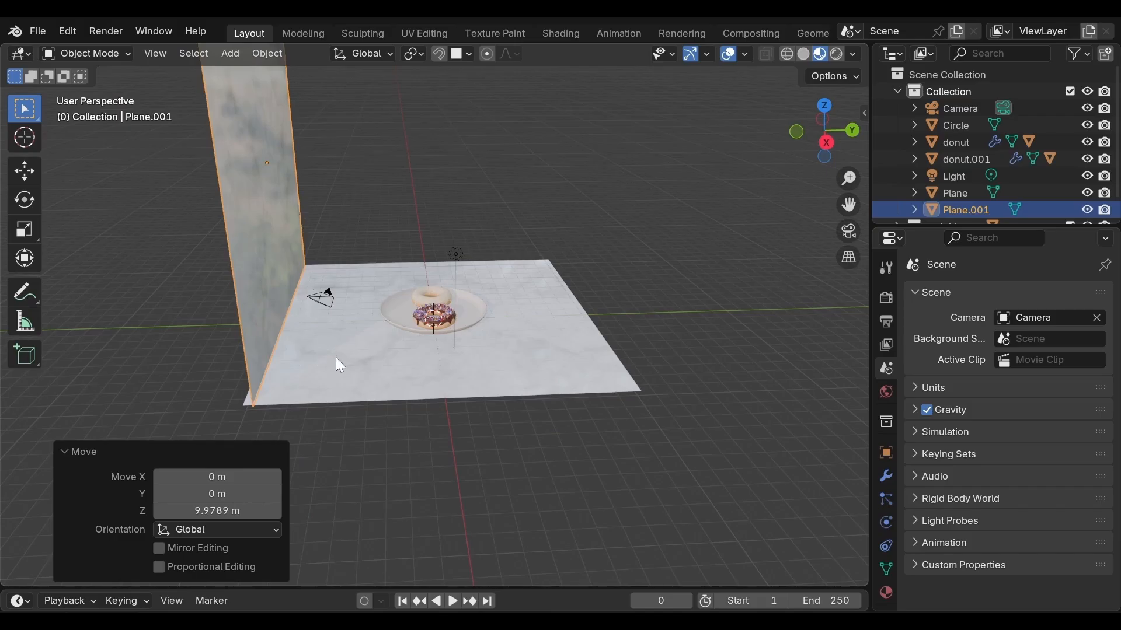
Select the floor plane together with the upright plane and move both up about 0.45 m along the Z axis.
shift+click(349, 378)
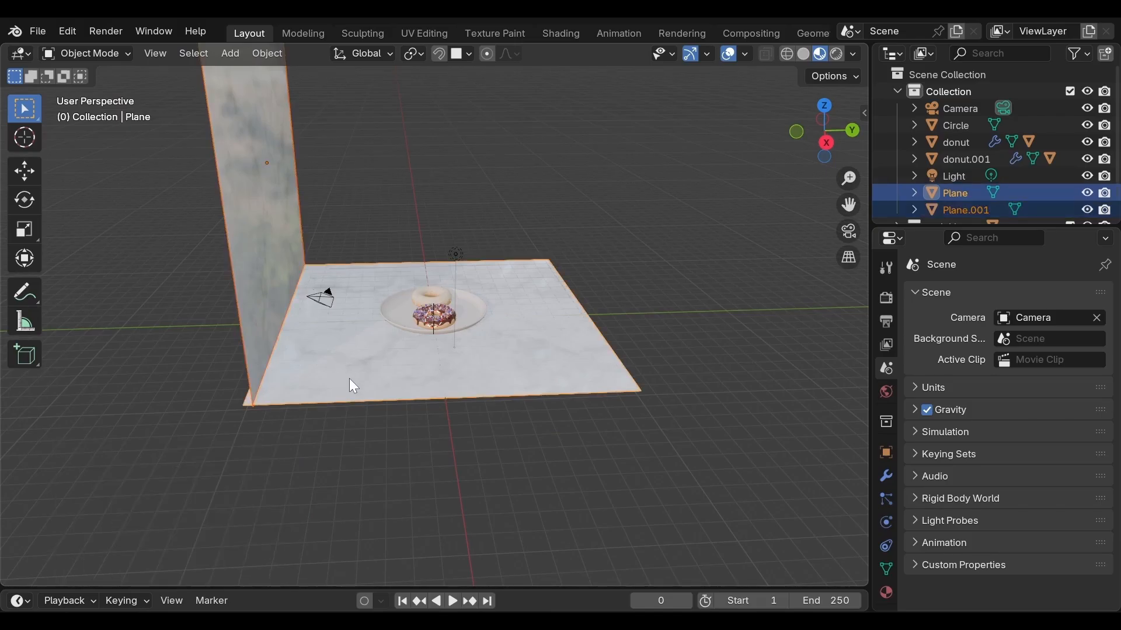
key(g)
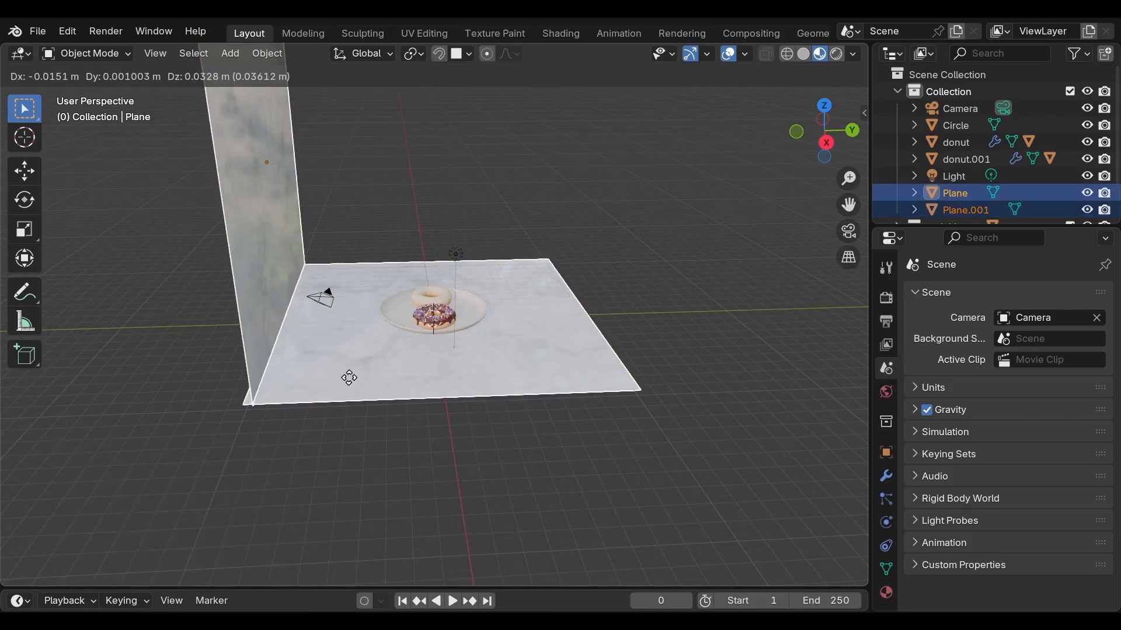
key(z)
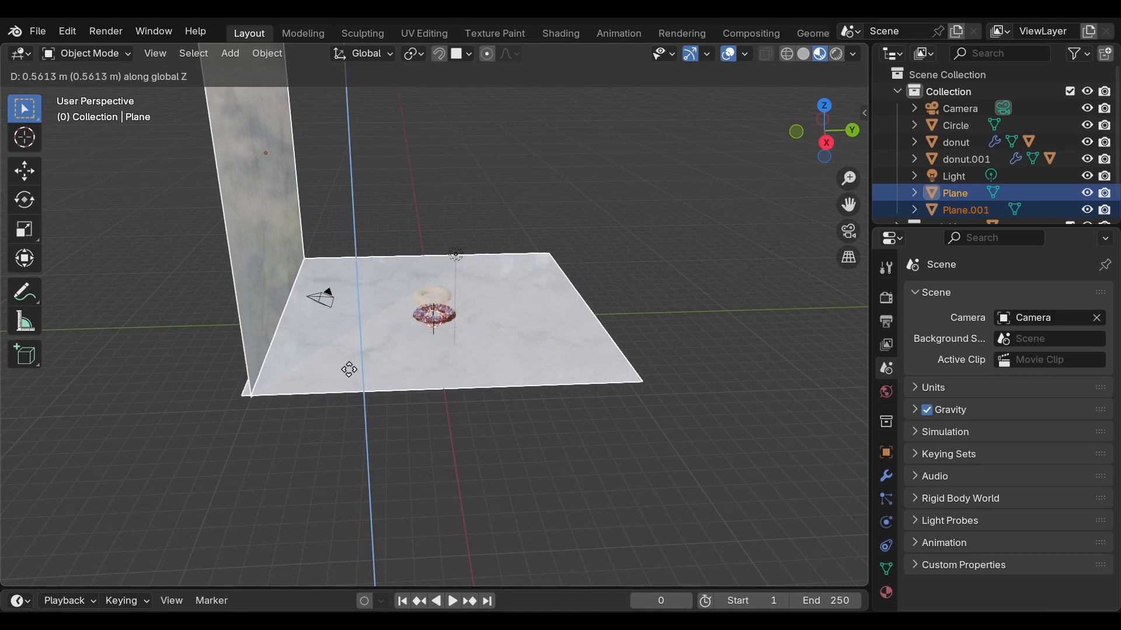
click(350, 368)
Select the plate and both donuts, move them up about 0.434 m along the Z axis, and clear the selection.
scroll(387, 357, up, 4)
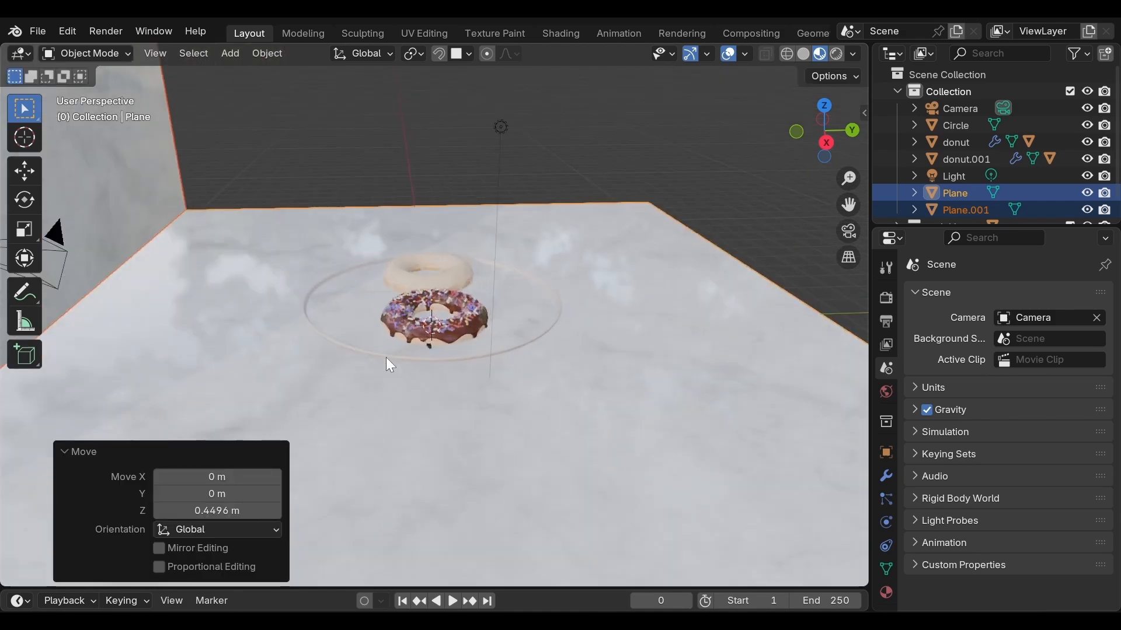
scroll(394, 362, up, 3)
click(377, 379)
shift+click(477, 349)
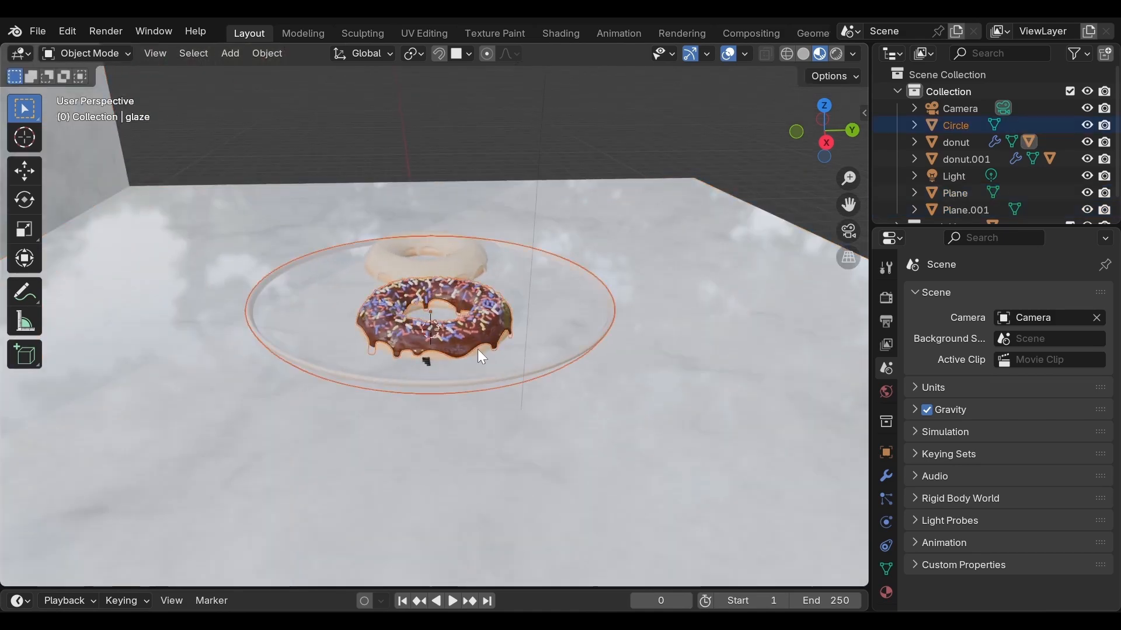
middle_drag(586, 309, 477, 347)
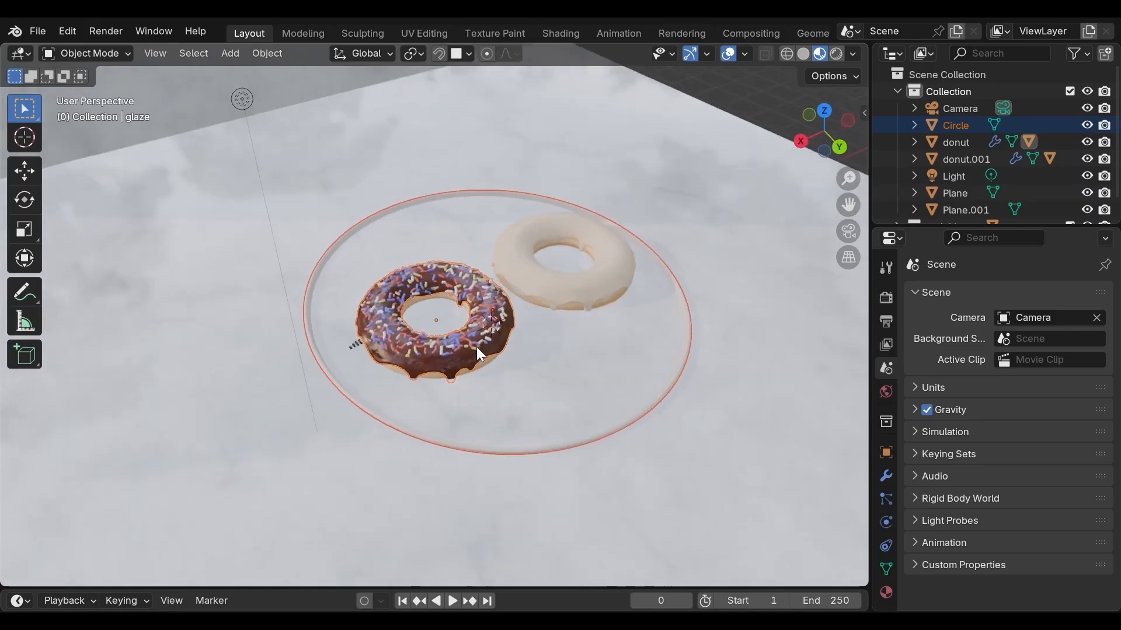
shift+click(486, 362)
shift+click(576, 303)
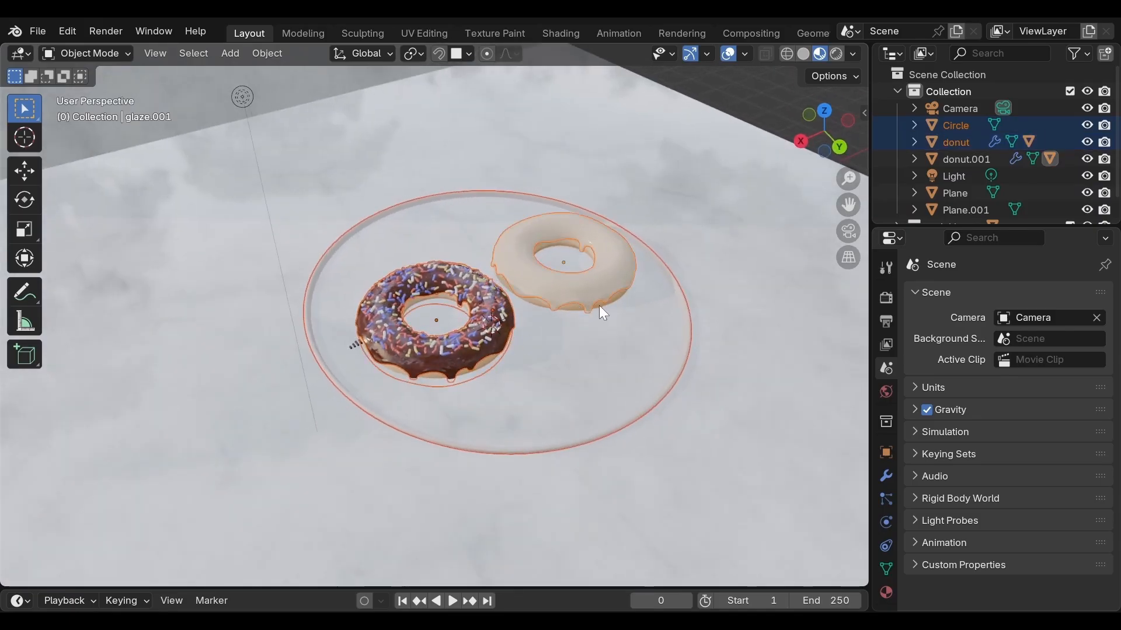
shift+click(621, 294)
key(g)
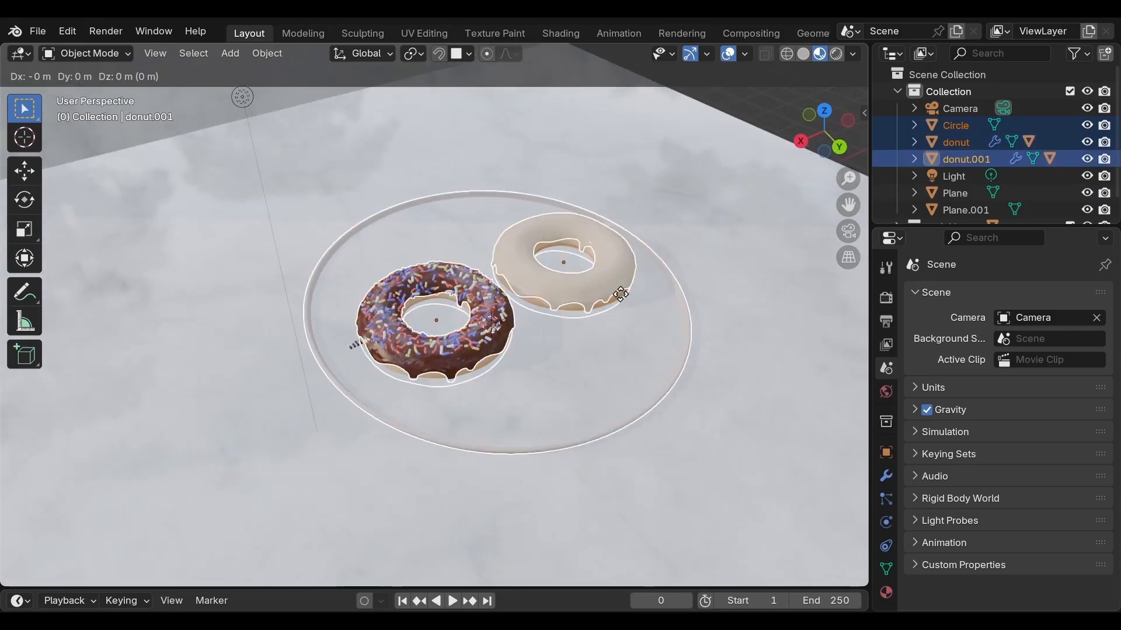
key(z)
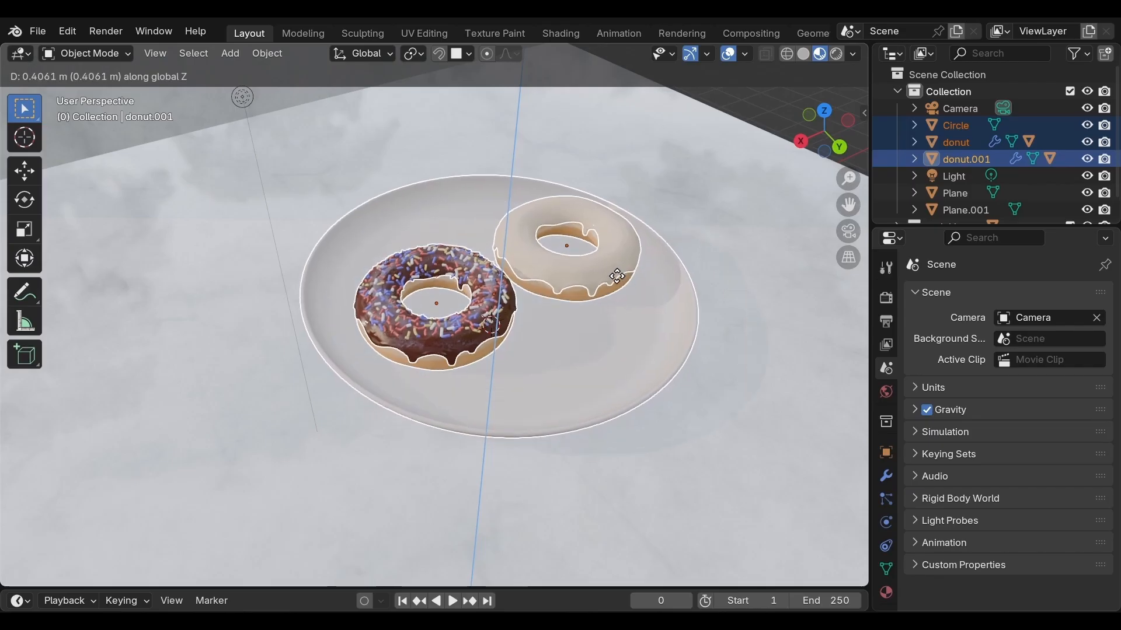
click(618, 275)
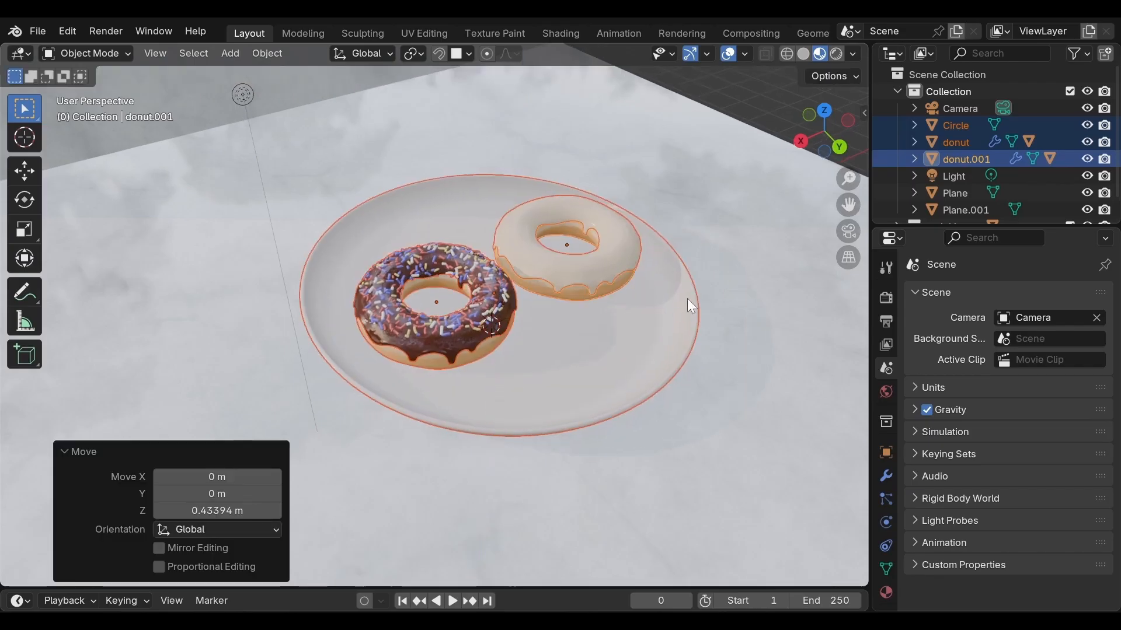
middle_drag(687, 299, 572, 270)
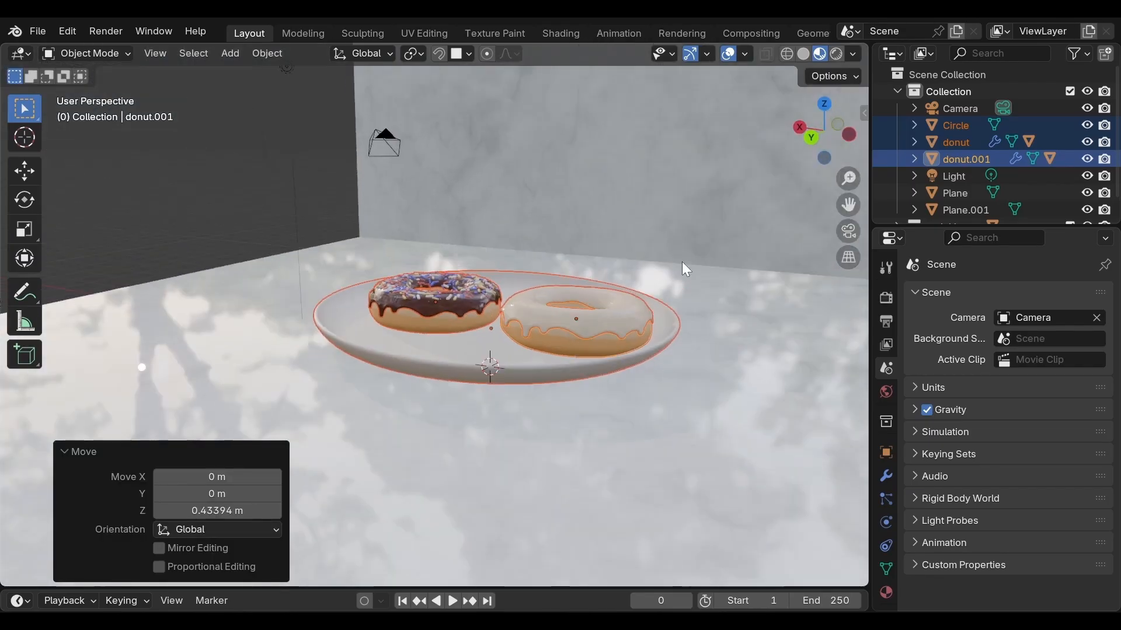
middle_drag(632, 314, 705, 338)
scroll(673, 327, up, 1)
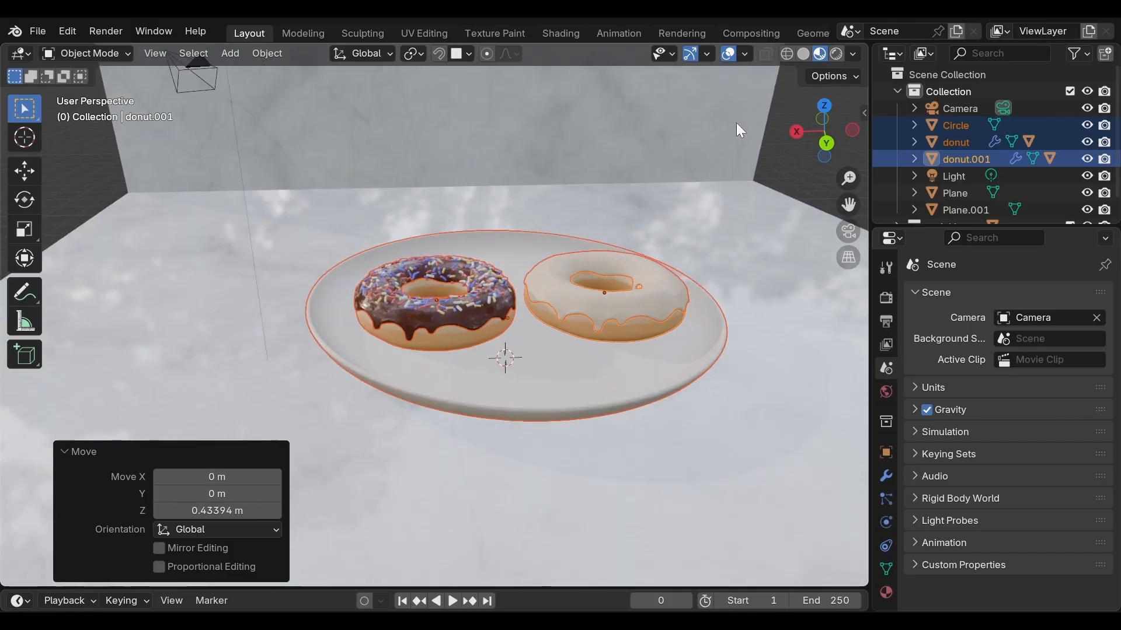
click(783, 142)
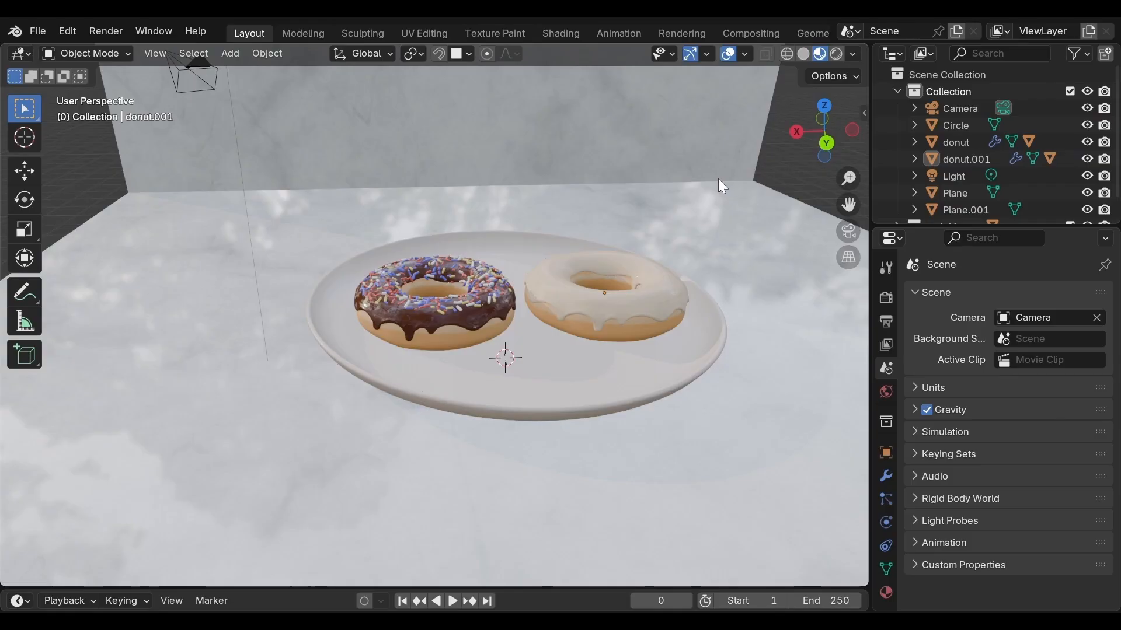
Frame the chocolate glaze in the viewport and examine the sprinkled donut up close.
middle_drag(718, 178, 707, 161)
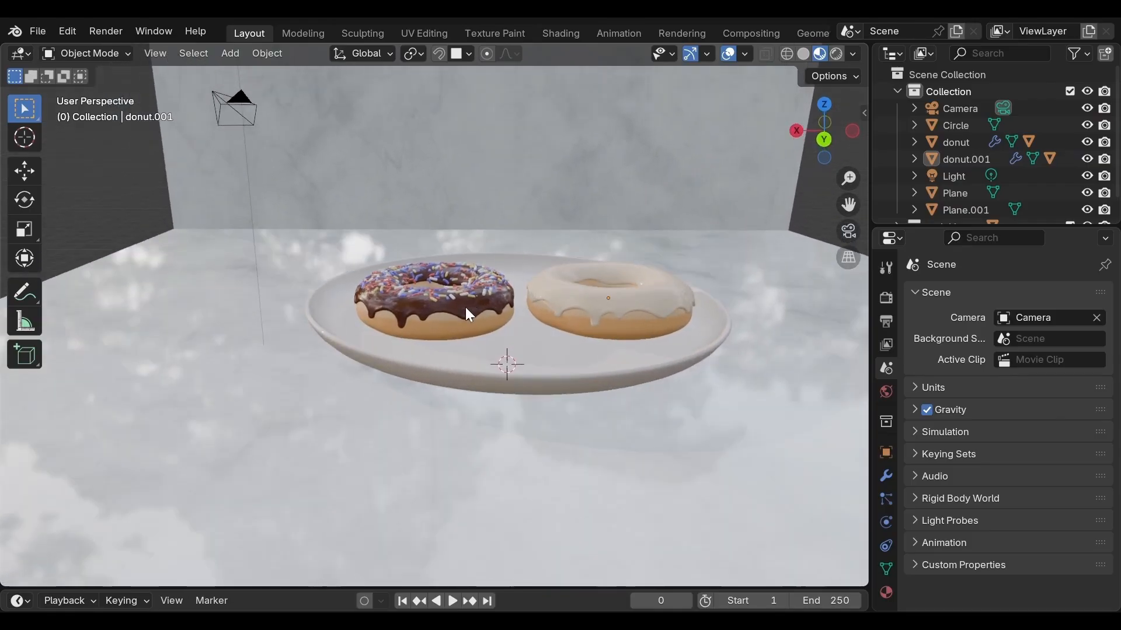
scroll(465, 305, down, 1)
scroll(481, 294, down, 1)
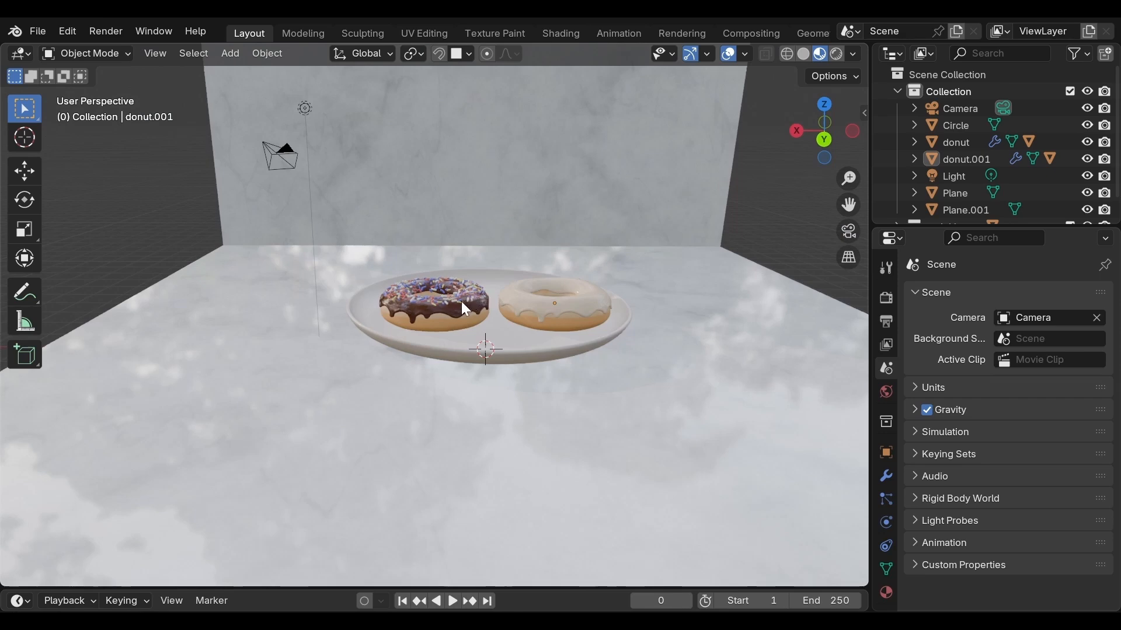
click(462, 303)
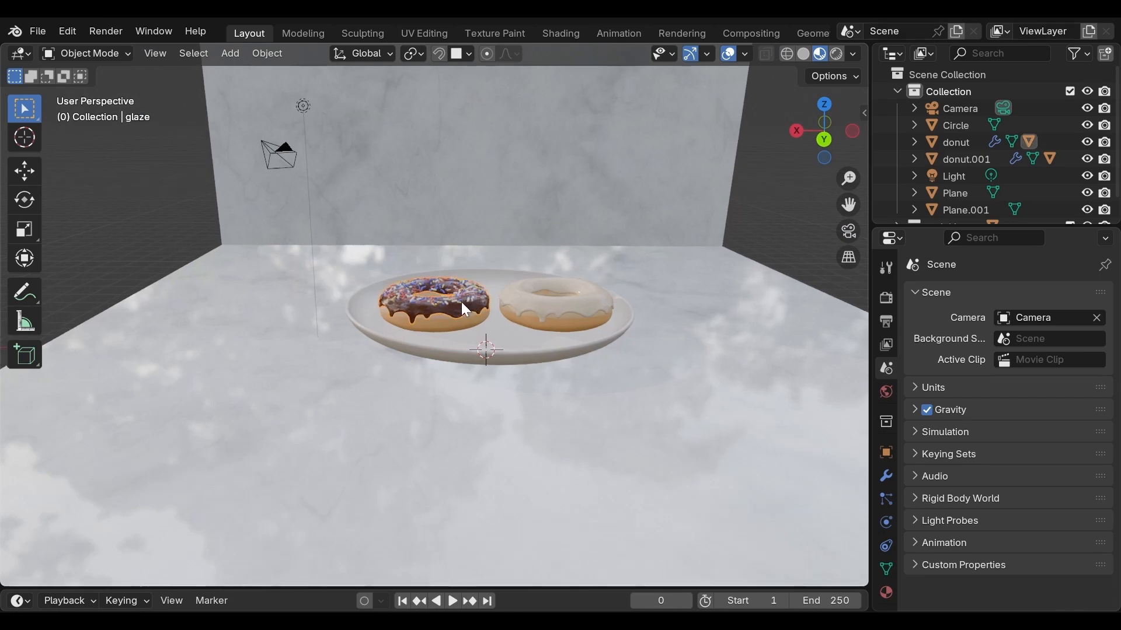
key(KP_Decimal)
scroll(462, 303, down, 4)
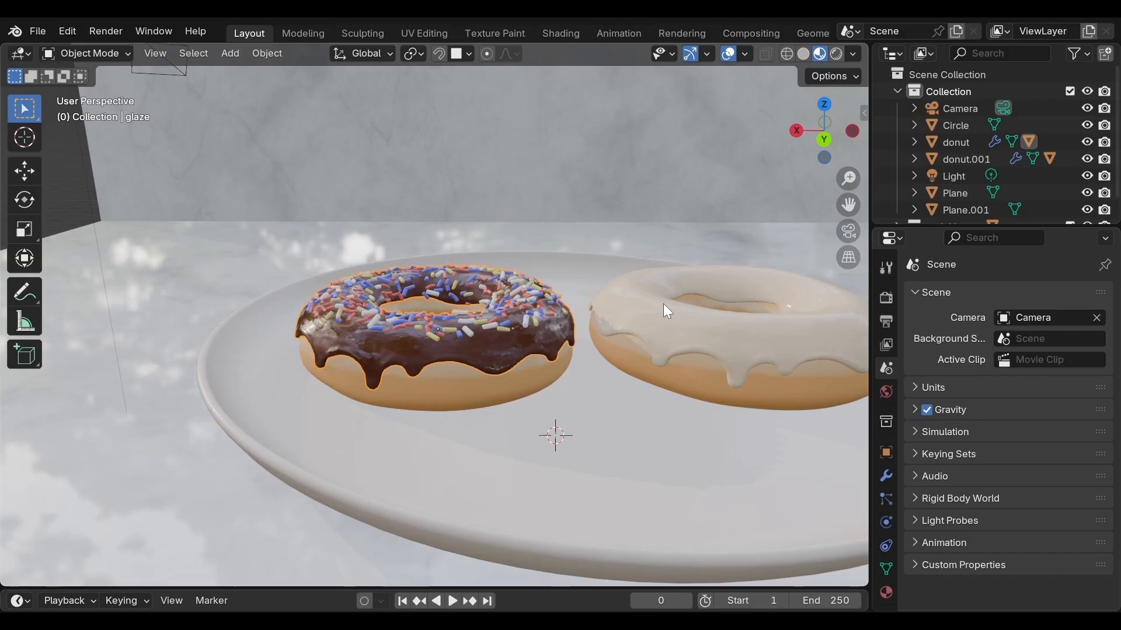
middle_drag(670, 311, 684, 309)
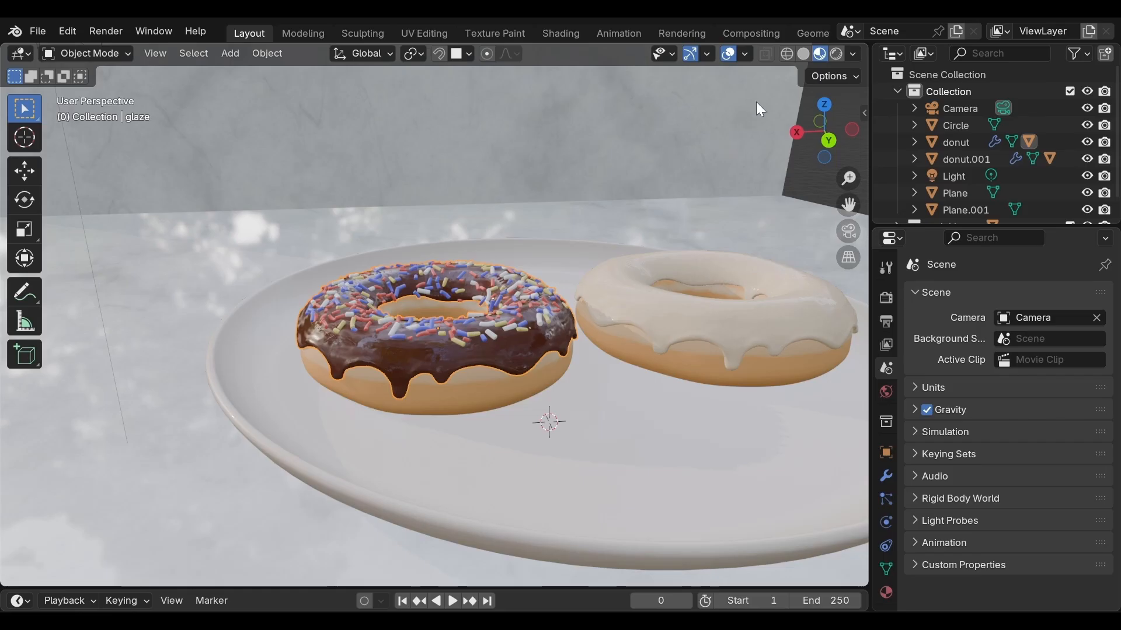
Switch the viewport to Rendered shading and inspect the lighting across the donuts, floor and backdrop wall.
click(836, 54)
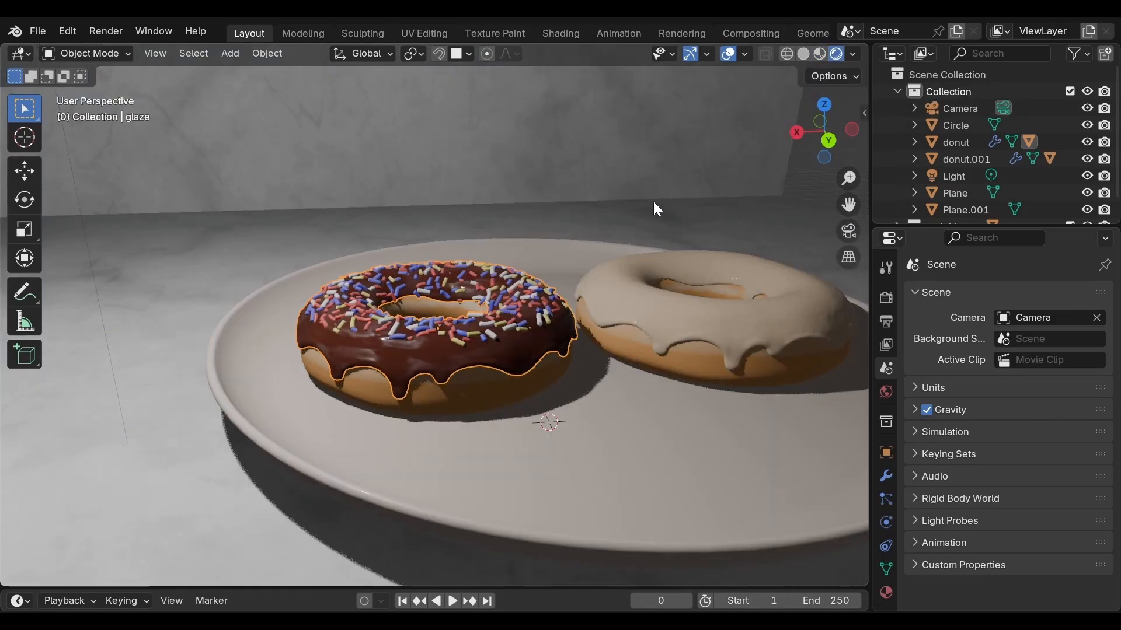
scroll(649, 207, down, 2)
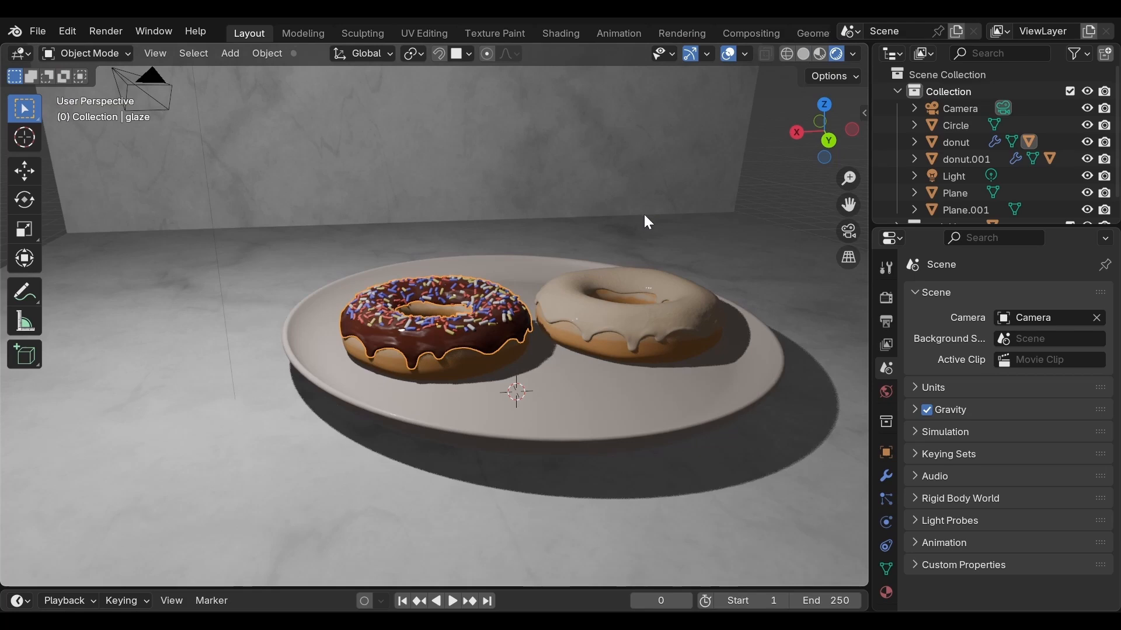
middle_drag(643, 215, 624, 230)
scroll(623, 230, down, 4)
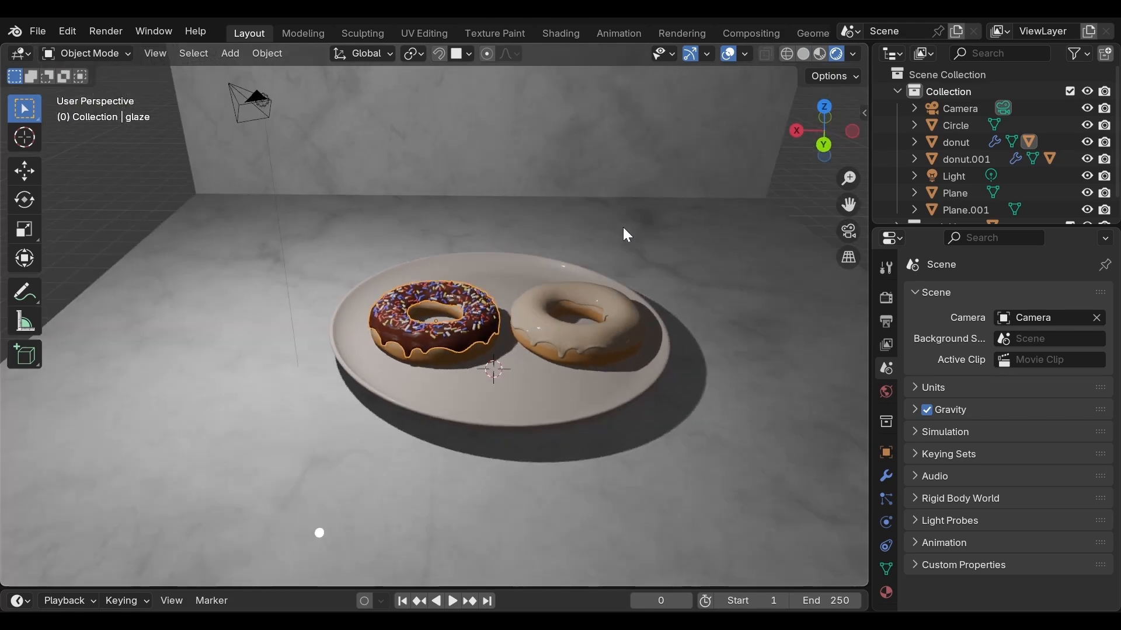
scroll(633, 209, down, 2)
middle_drag(632, 208, 631, 187)
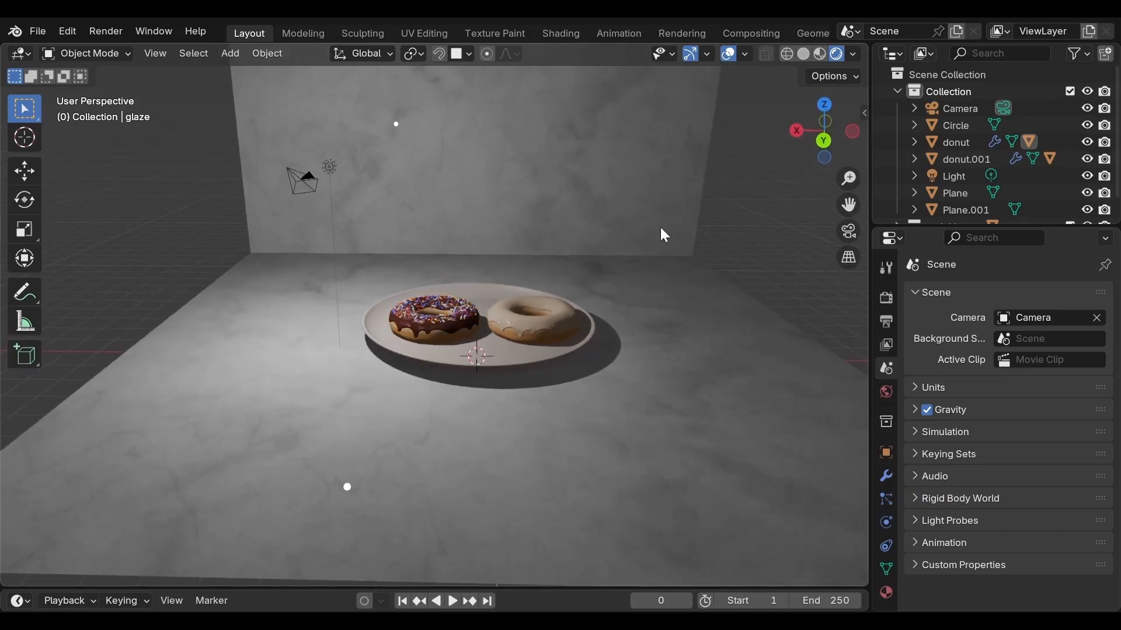
scroll(661, 227, down, 1)
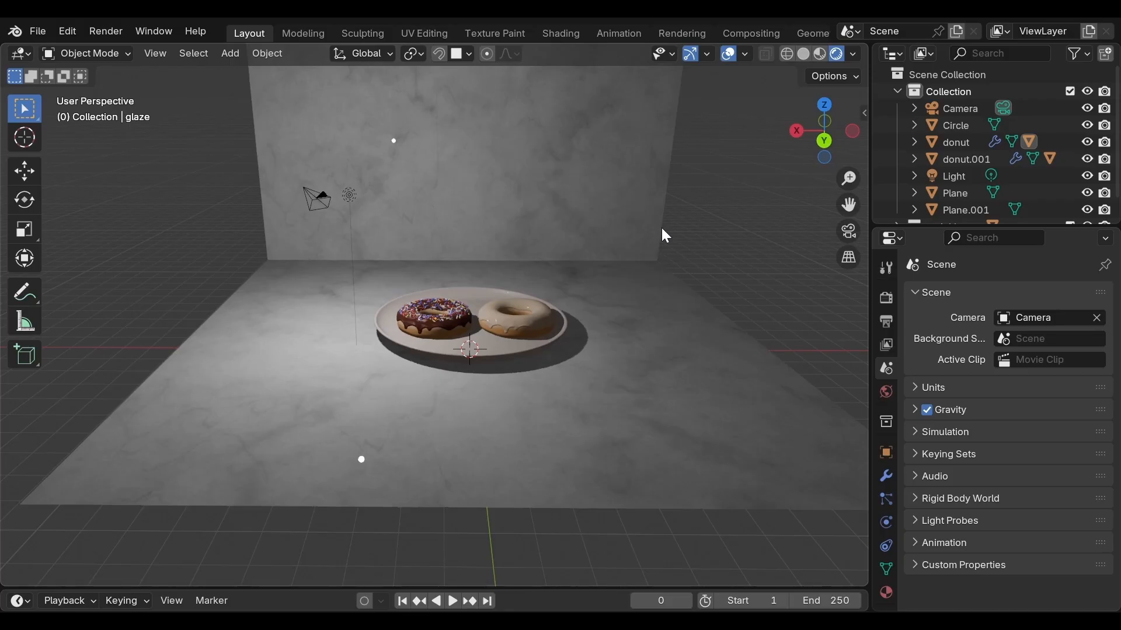
middle_drag(665, 234, 667, 281)
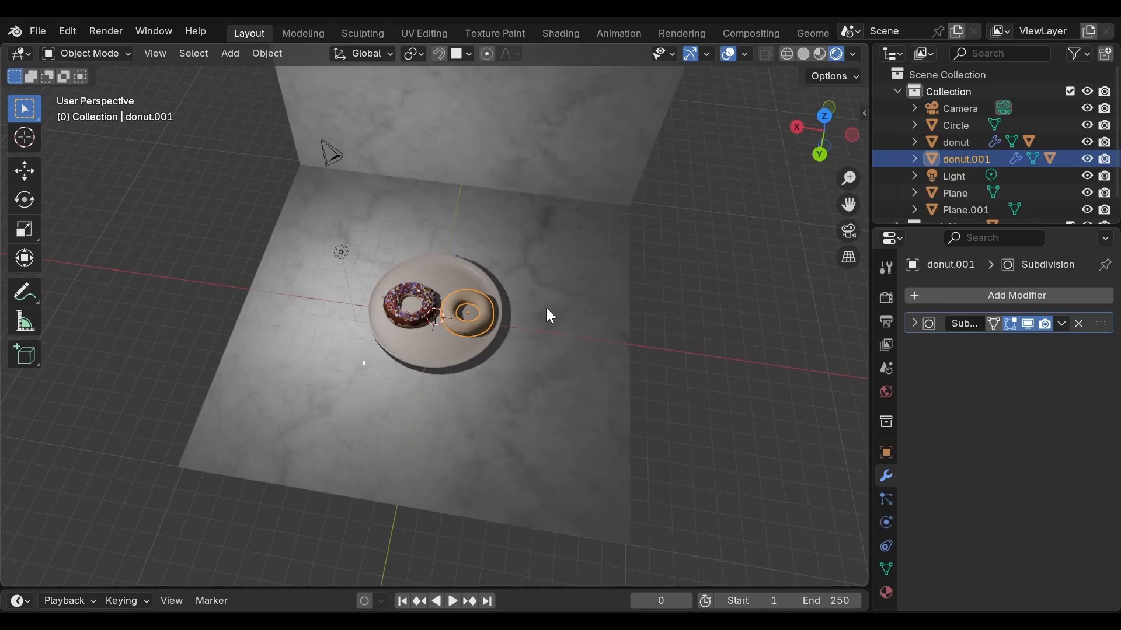
Examine the rendered donuts and plate up close and from several angles, then deselect everything.
mouse_move(546, 308)
middle_down()
mouse_move(563, 230)
mouse_move(535, 313)
middle_up()
scroll(563, 231, up, 10)
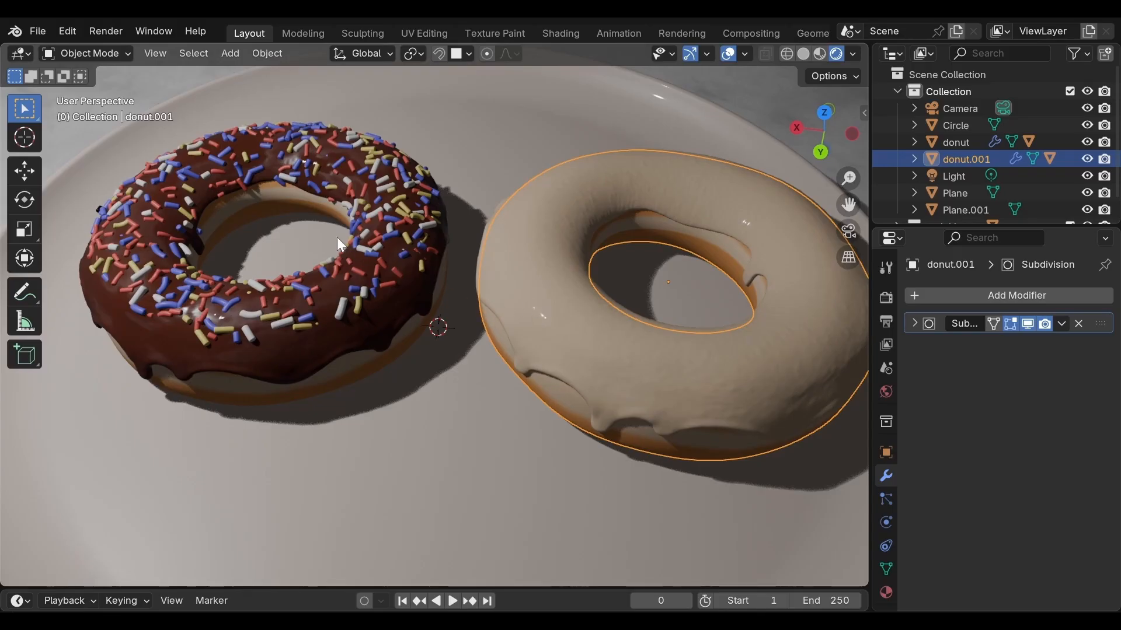
click(183, 94)
scroll(383, 224, down, 2)
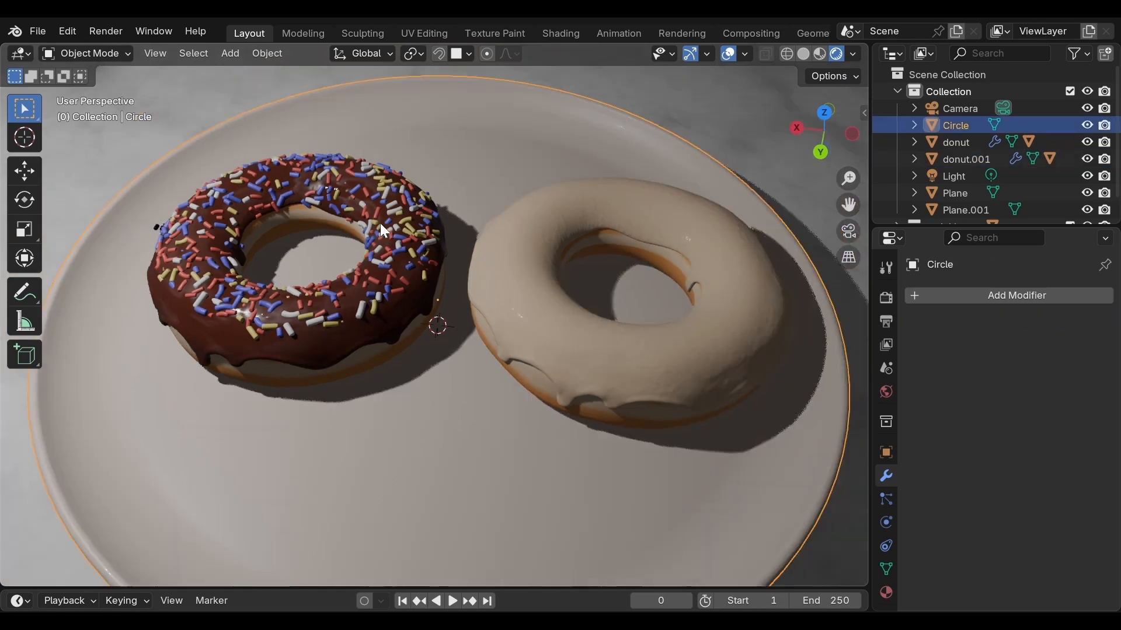
scroll(371, 299, down, 1)
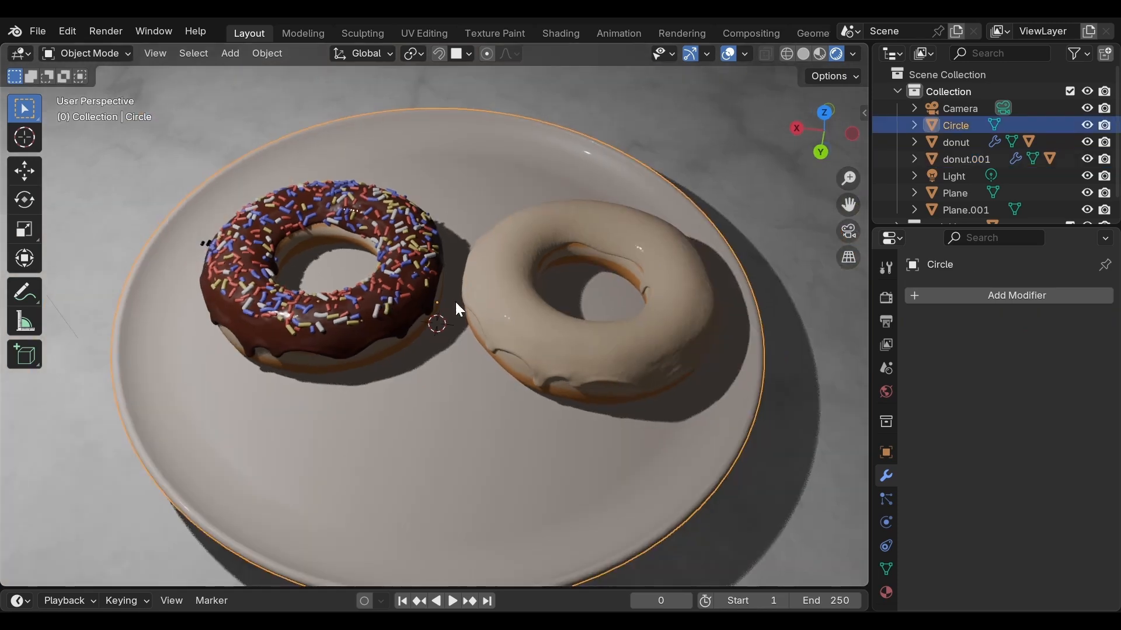
middle_drag(455, 303, 523, 248)
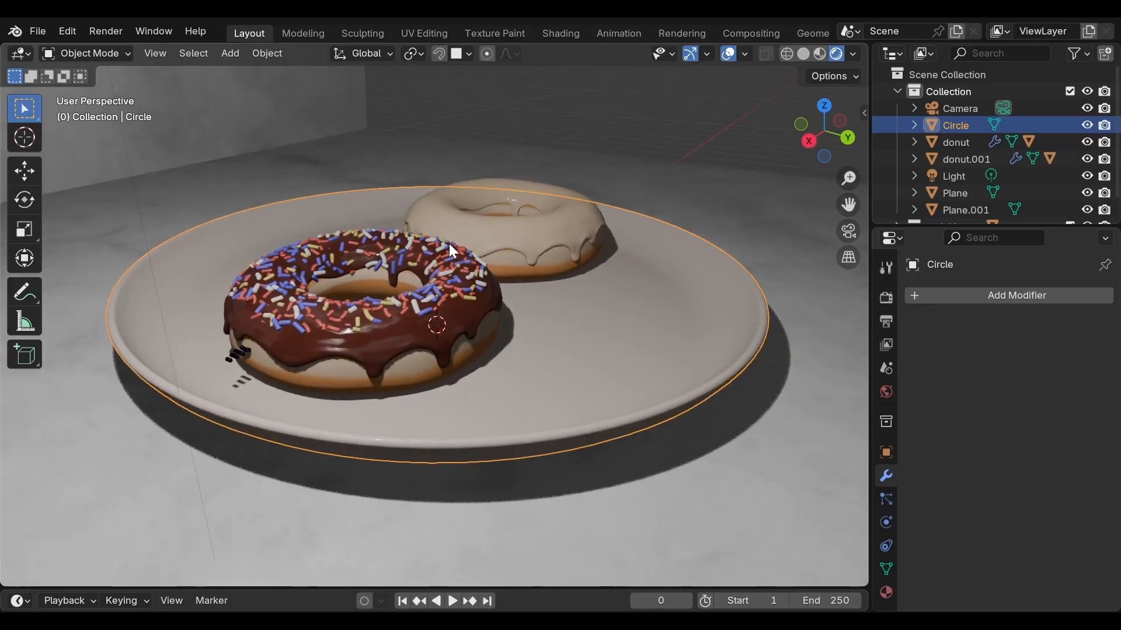
middle_drag(609, 333, 467, 315)
scroll(494, 310, down, 1)
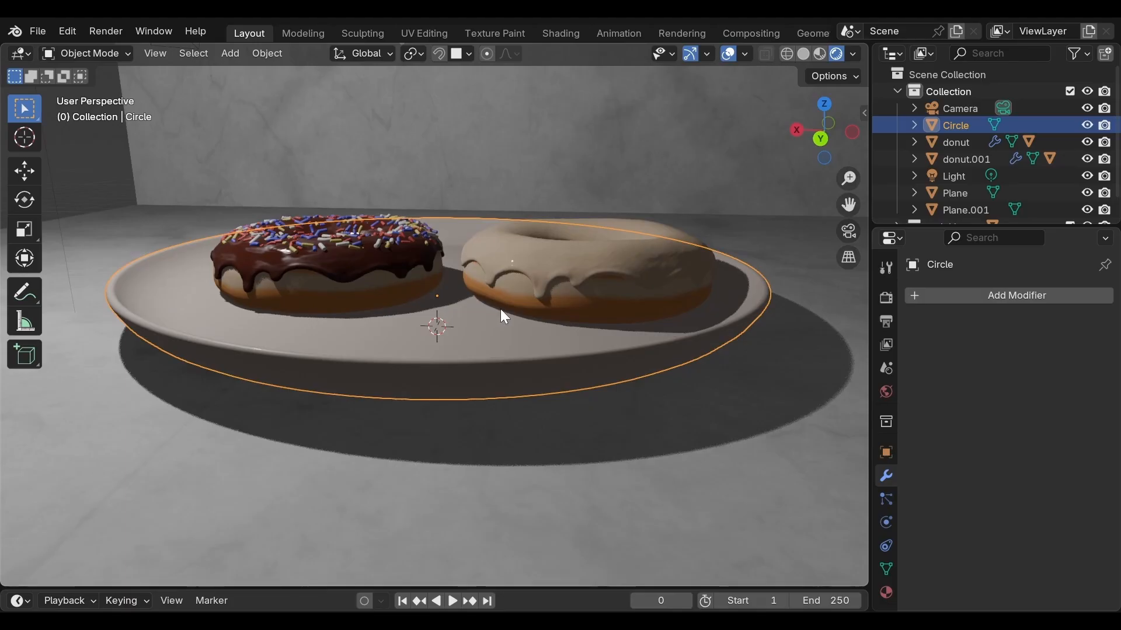
scroll(501, 309, down, 2)
scroll(501, 309, down, 2)
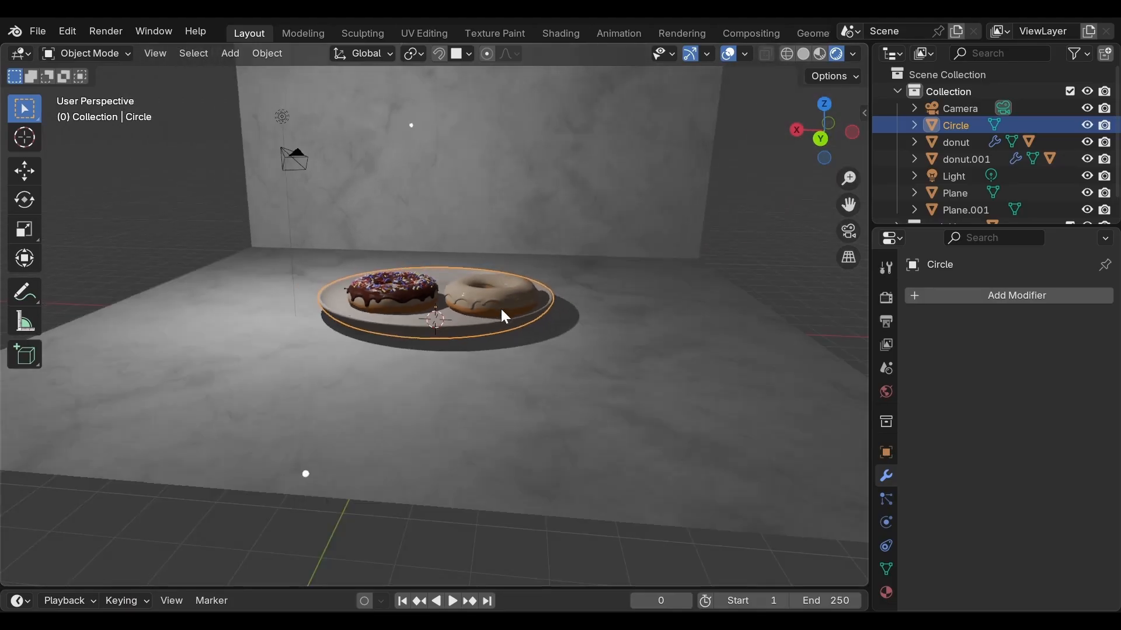
middle_drag(499, 311, 514, 342)
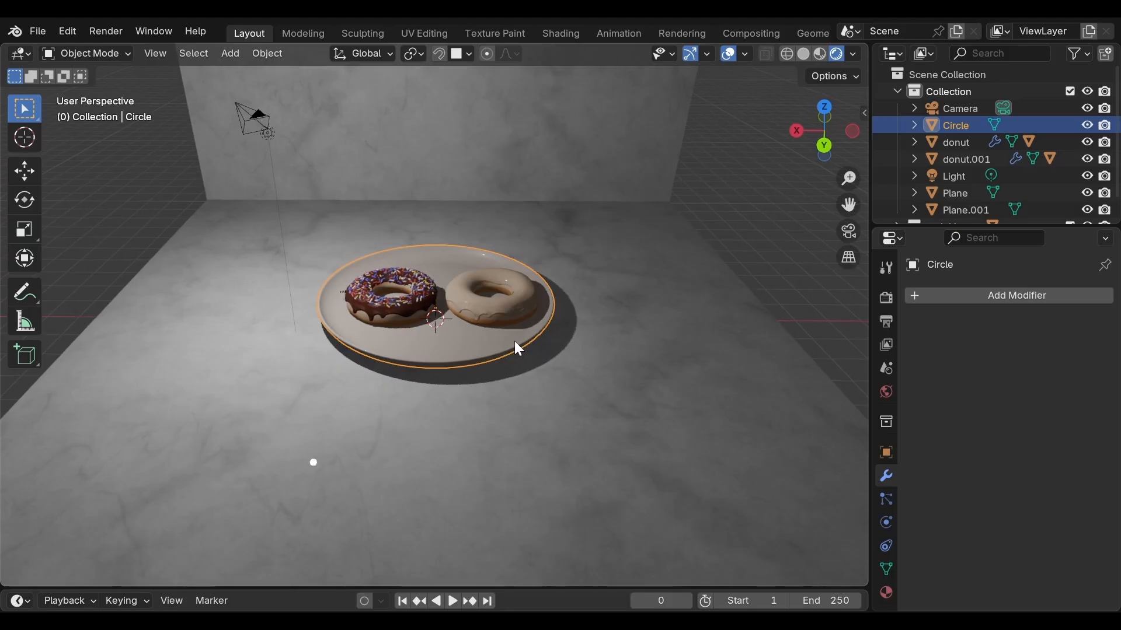
scroll(515, 341, down, 2)
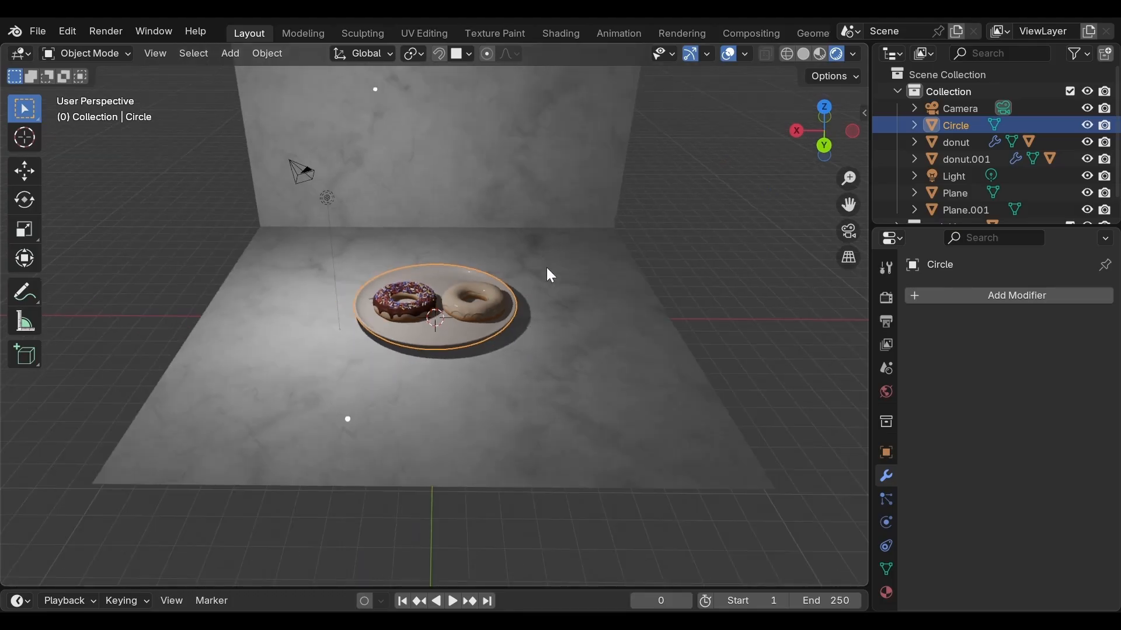
key(alt+a)
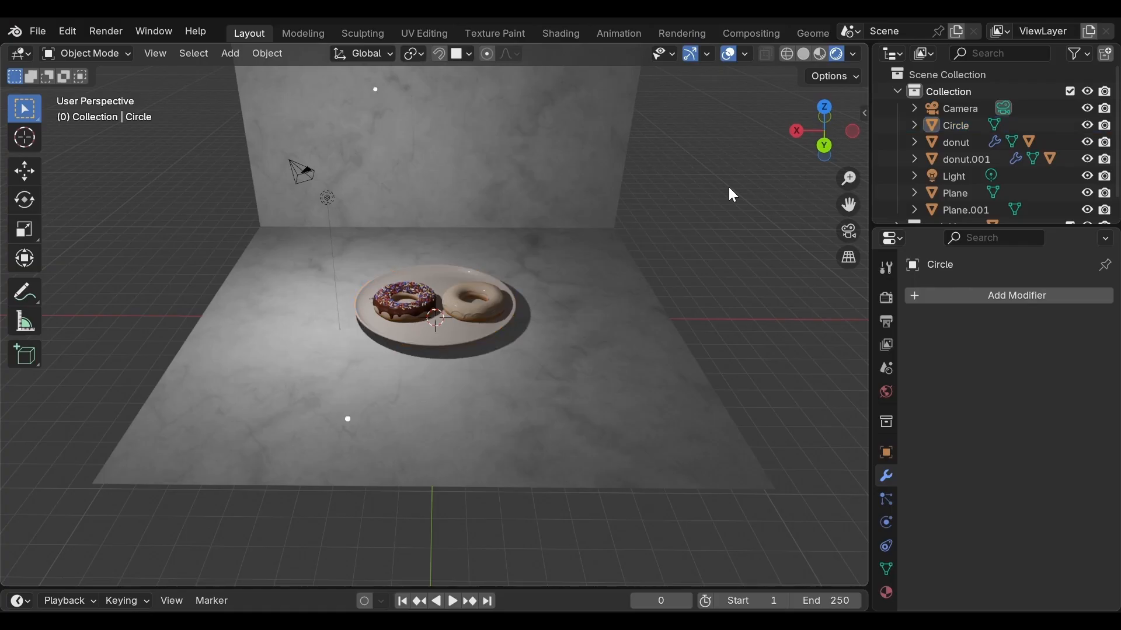